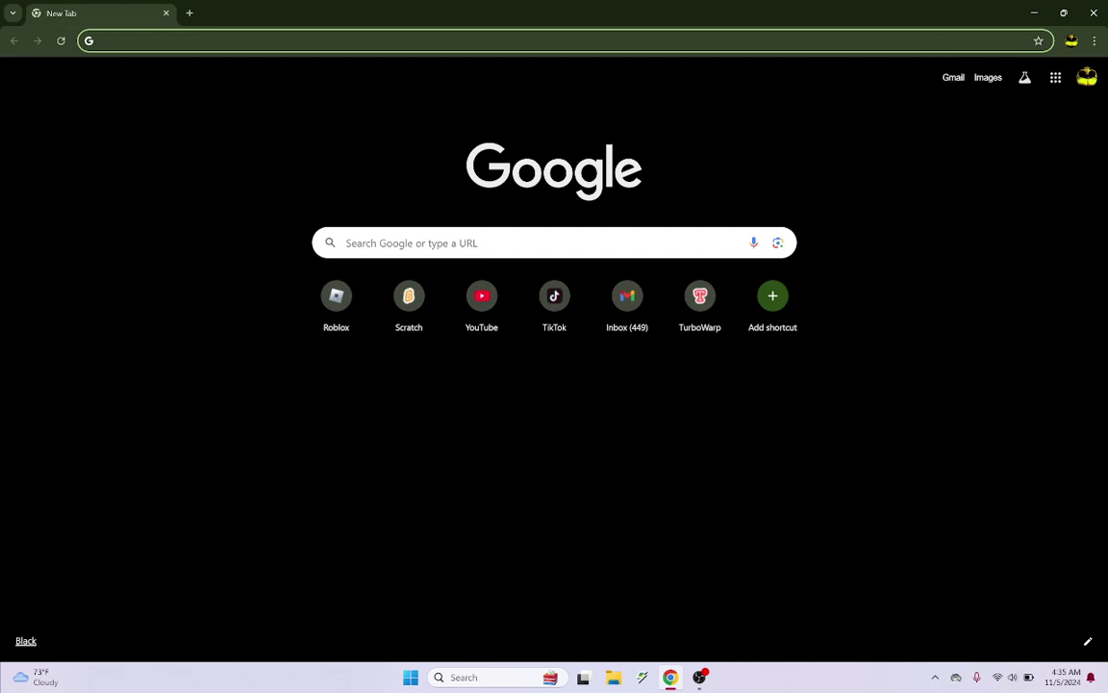
Close the browser, launch Roblox Studio from the desktop and minimize the OBS window
{"action": "left_click", "coordinate": [350, 320]}
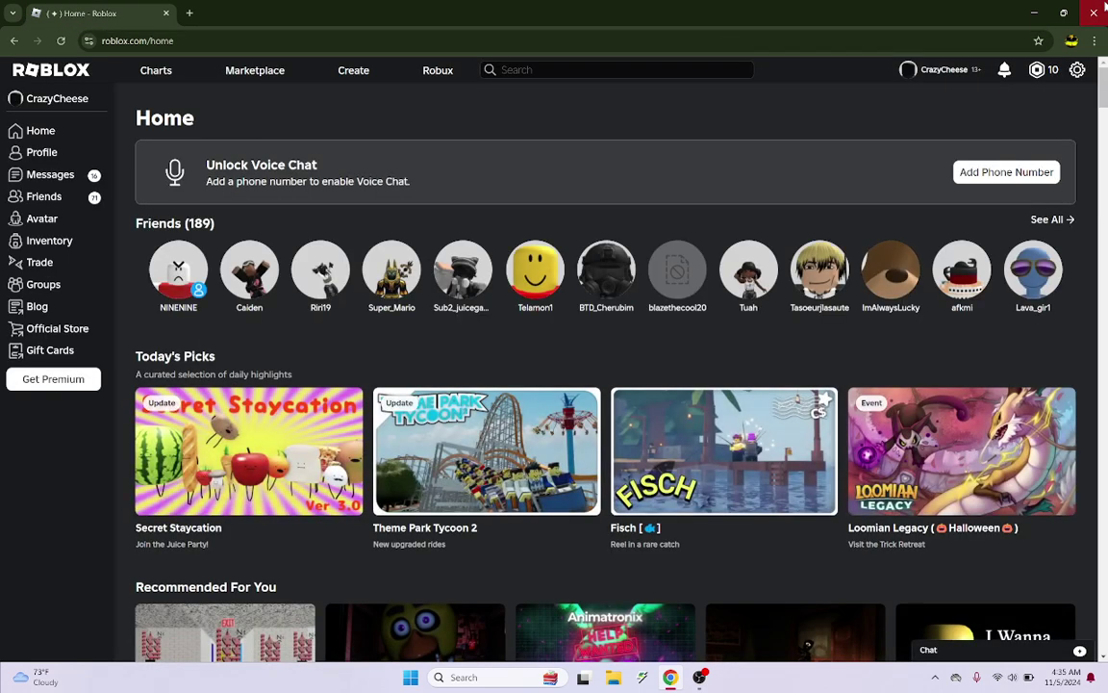
{"action": "left_click", "coordinate": [1097, 12]}
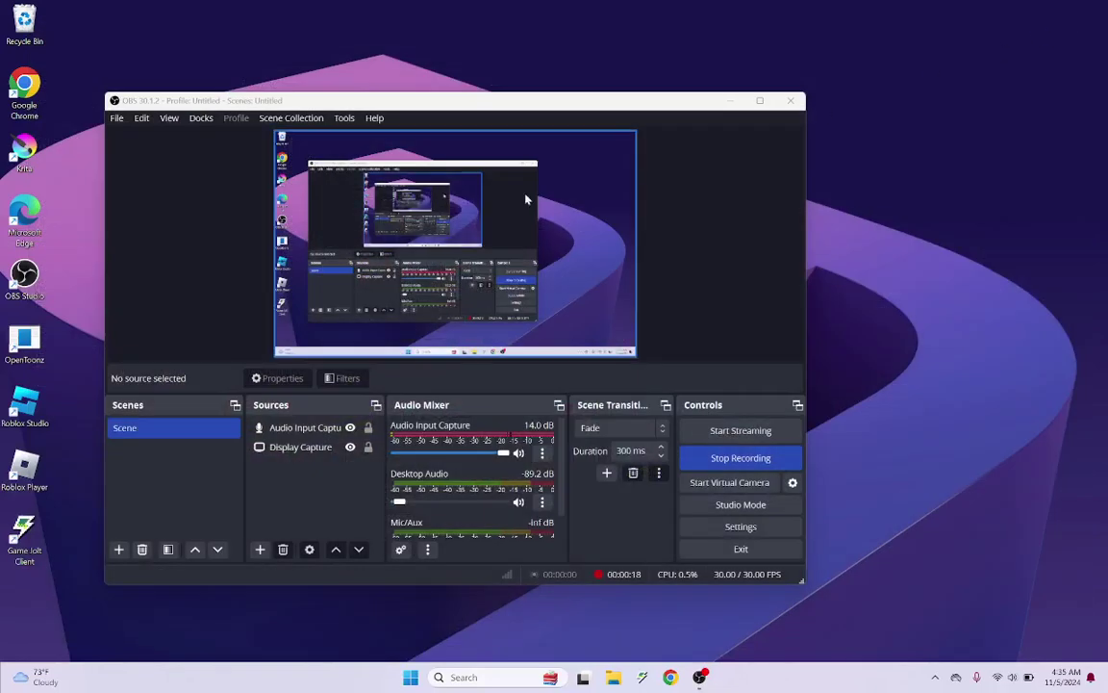
{"action": "double_click", "coordinate": [37, 395]}
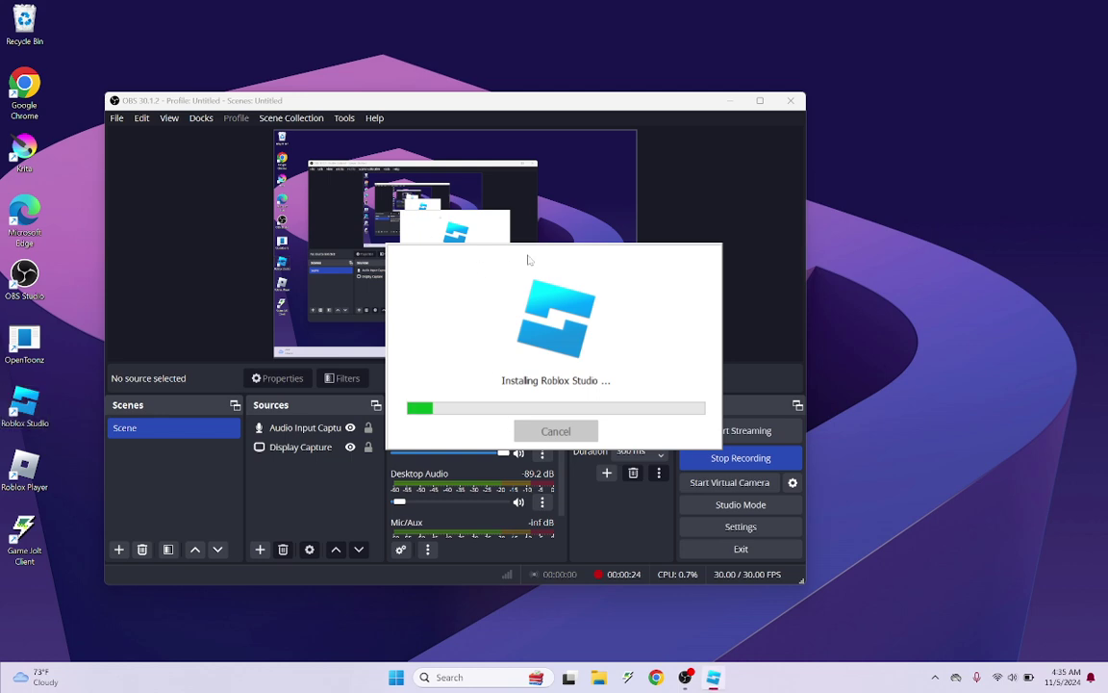
{"action": "left_click_drag", "start_coordinate": [496, 101], "coordinate": [309, 45]}
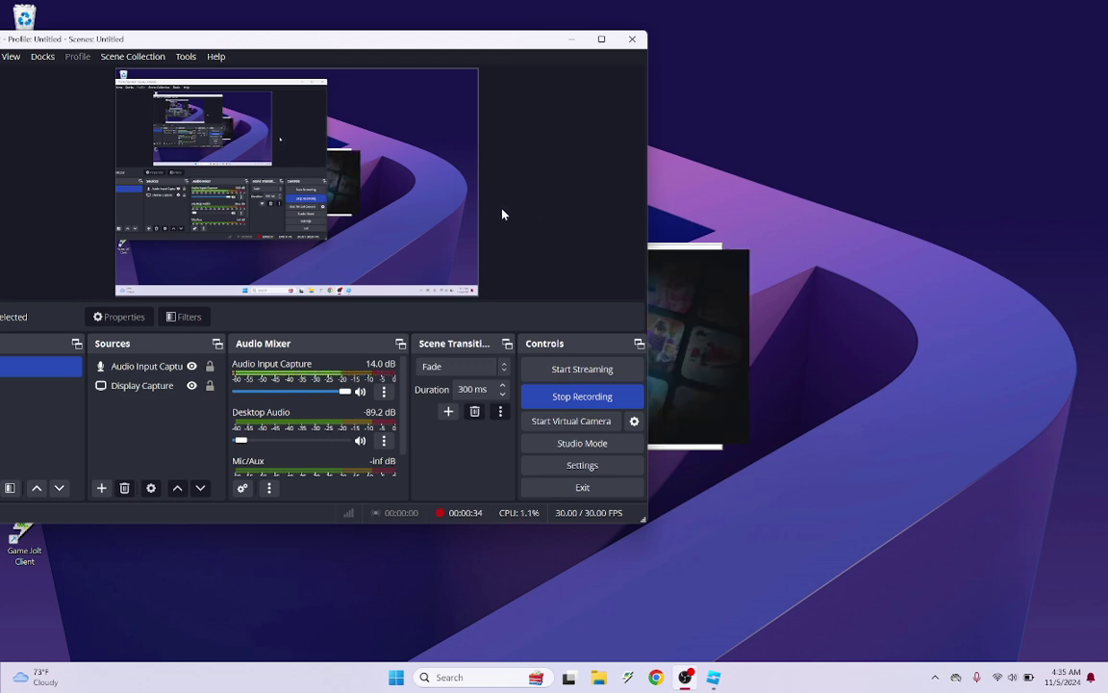
{"action": "left_click", "coordinate": [572, 40]}
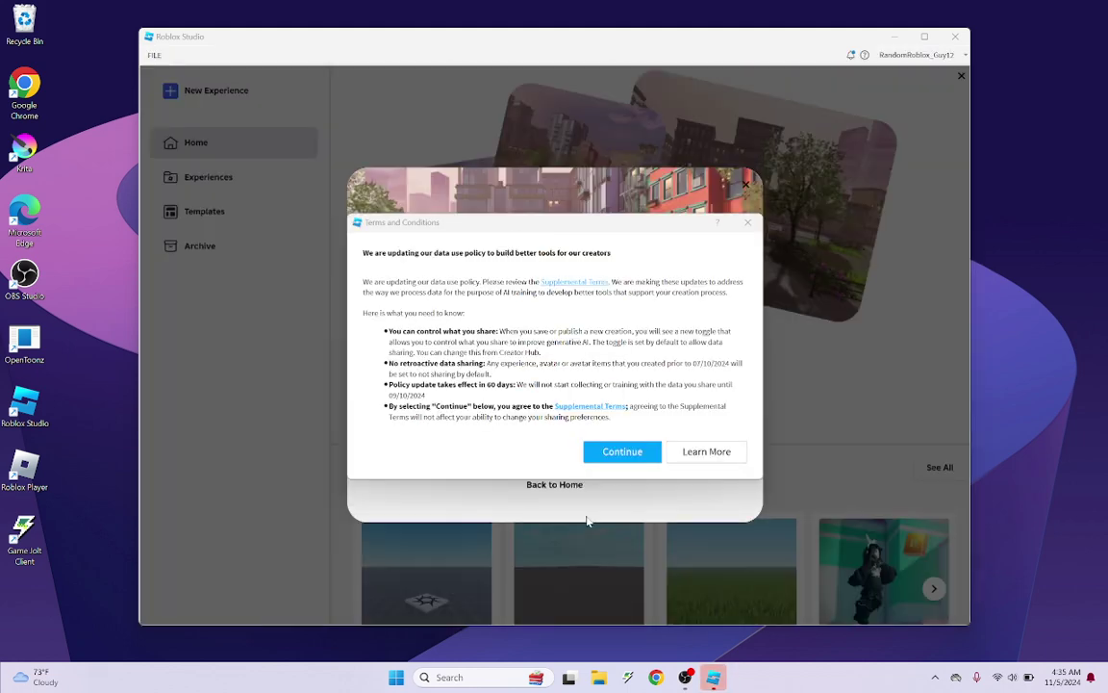
Accept the updated data use terms and skip the Studio welcome tour
{"action": "left_click", "coordinate": [635, 453]}
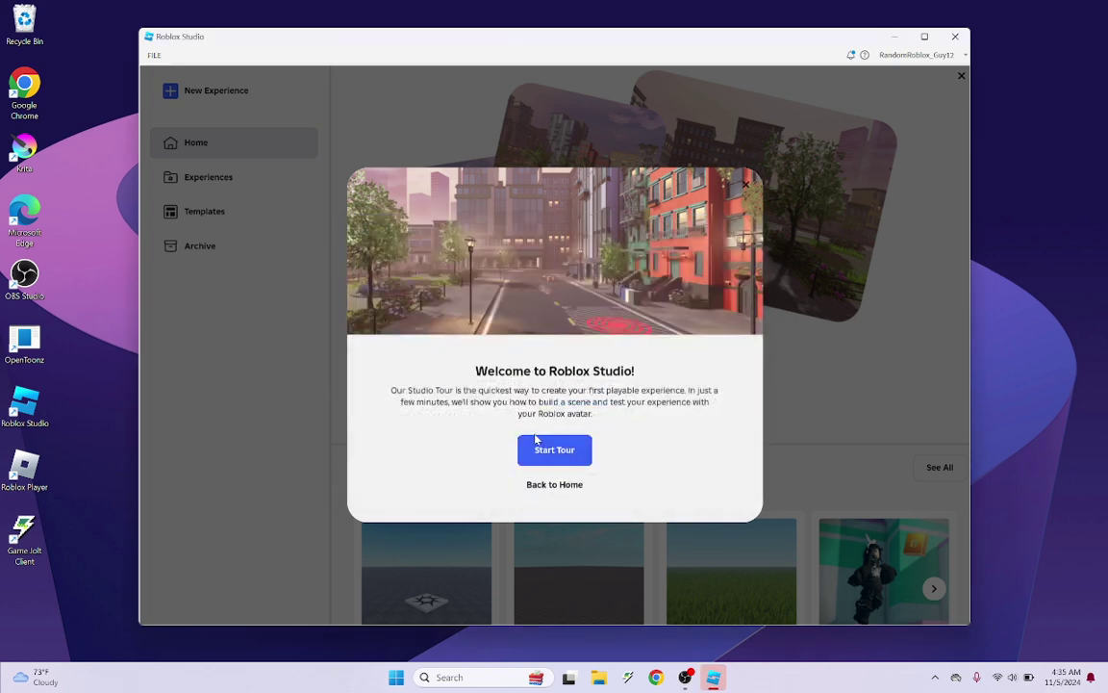
{"action": "left_click", "coordinate": [577, 484]}
Create a new place from the blank Baseplate template and dismiss the plugin's change log
{"action": "scroll", "coordinate": [566, 413], "scroll_direction": "down", "scroll_amount": 3}
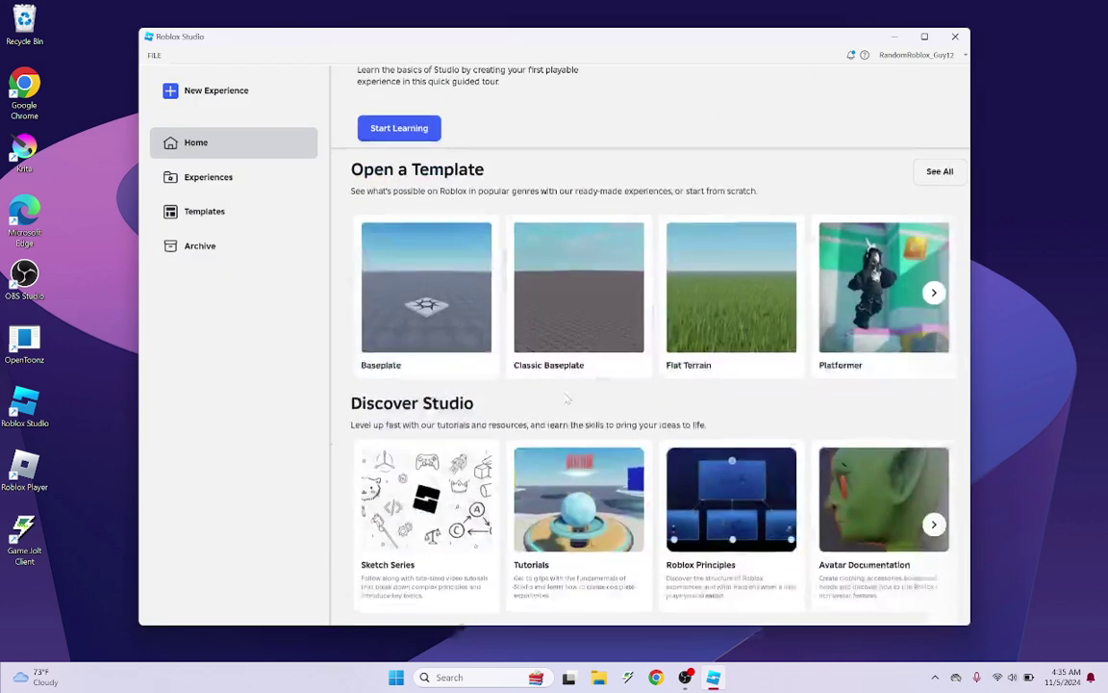
{"action": "left_click", "coordinate": [938, 160]}
{"action": "scroll", "coordinate": [635, 212], "scroll_direction": "down", "scroll_amount": 3}
{"action": "scroll", "coordinate": [633, 217], "scroll_direction": "up", "scroll_amount": 5}
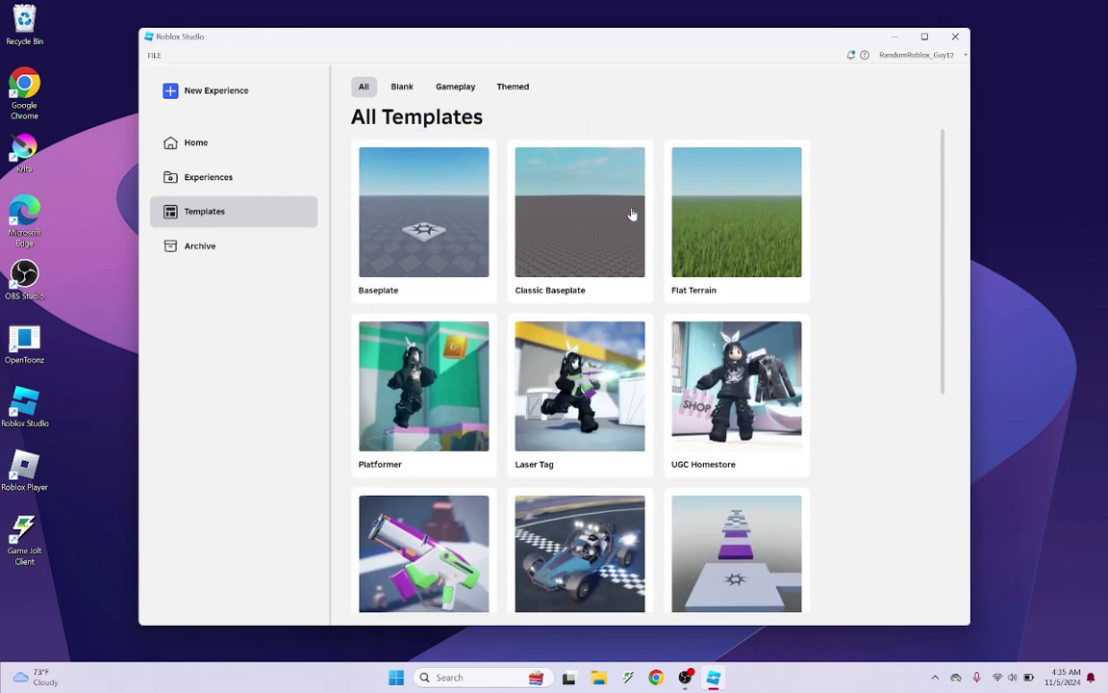
{"action": "left_click", "coordinate": [401, 86]}
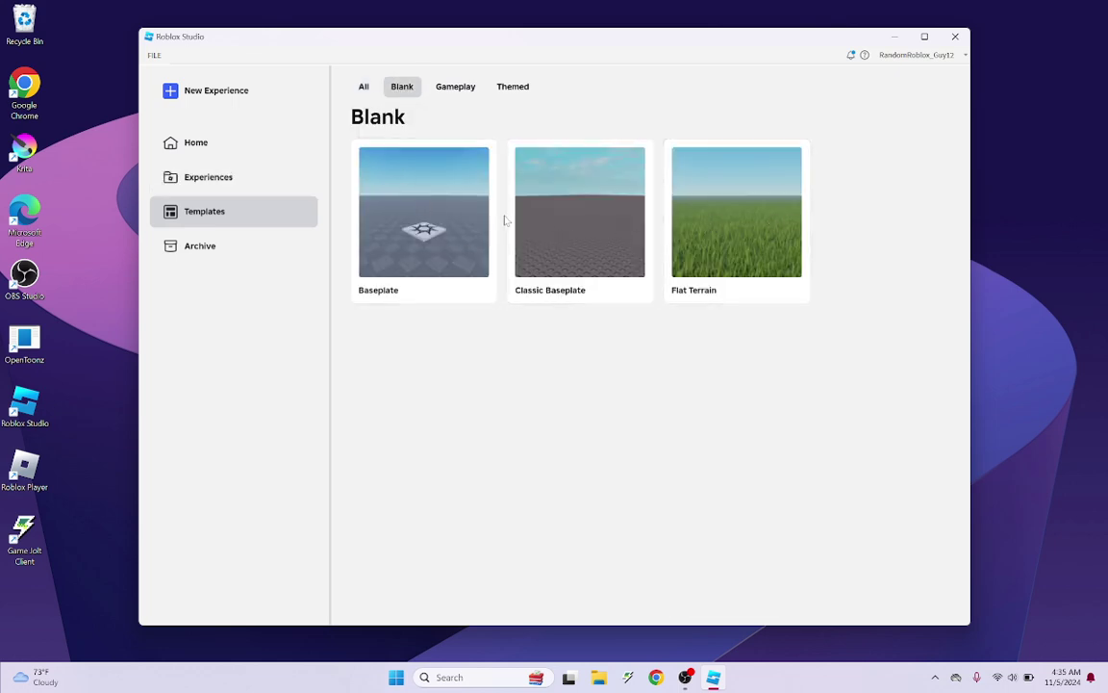
{"action": "left_click", "coordinate": [408, 218]}
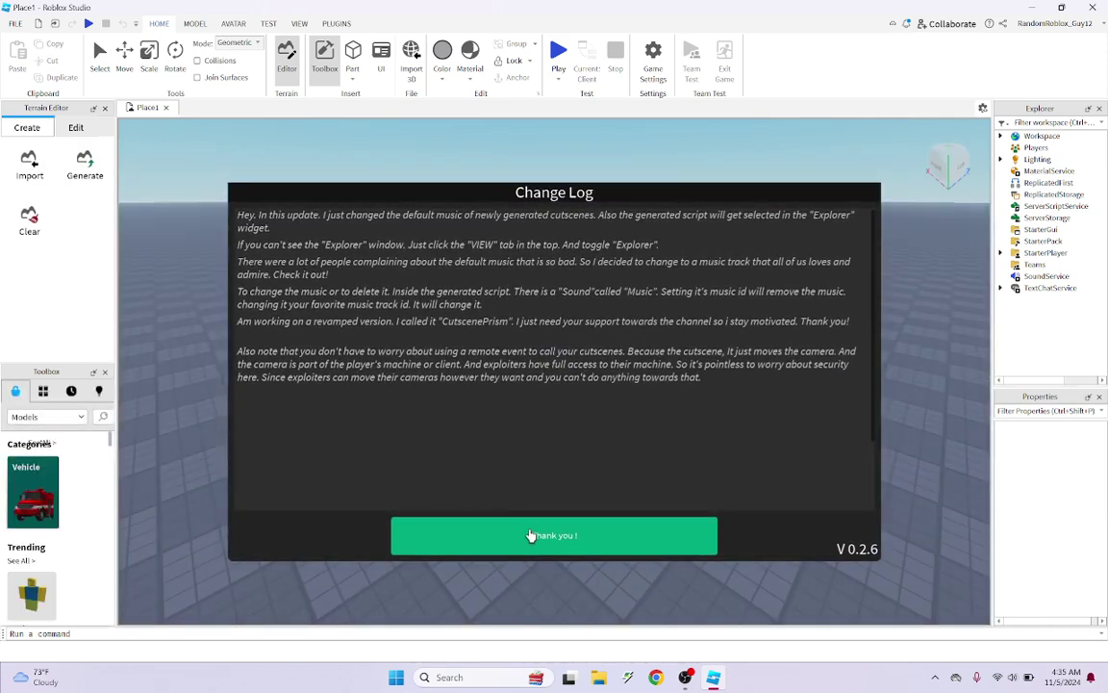
{"action": "left_click", "coordinate": [529, 536]}
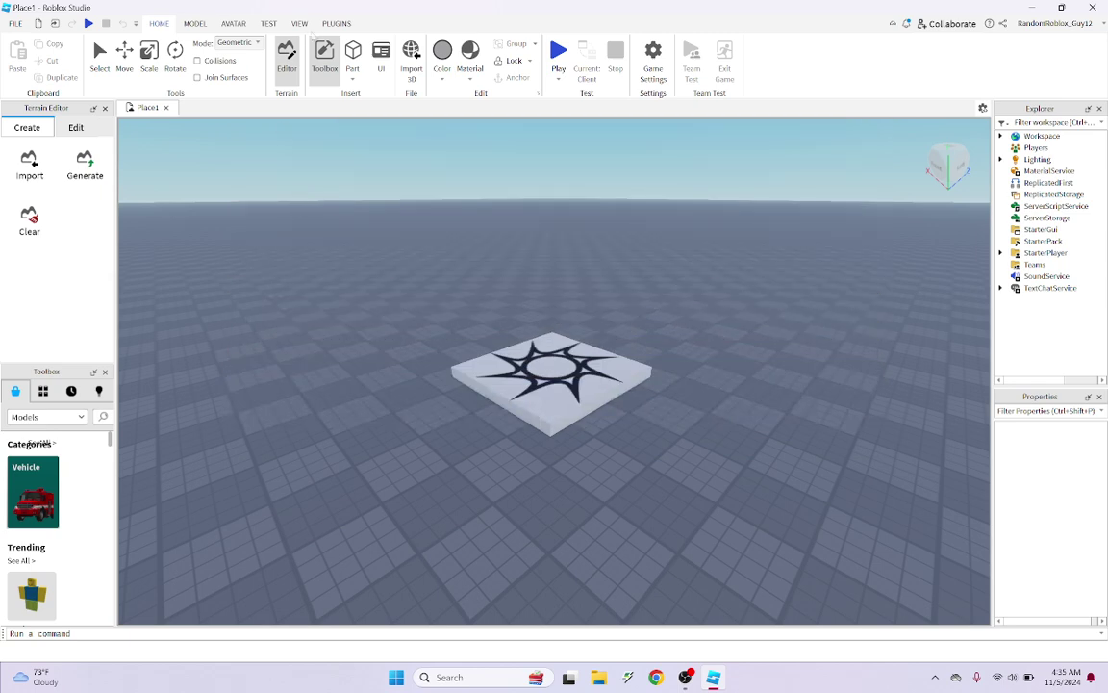
Show the installed plugin tools and examine the spawn pad and baseplate from several angles
{"action": "left_click", "coordinate": [334, 24]}
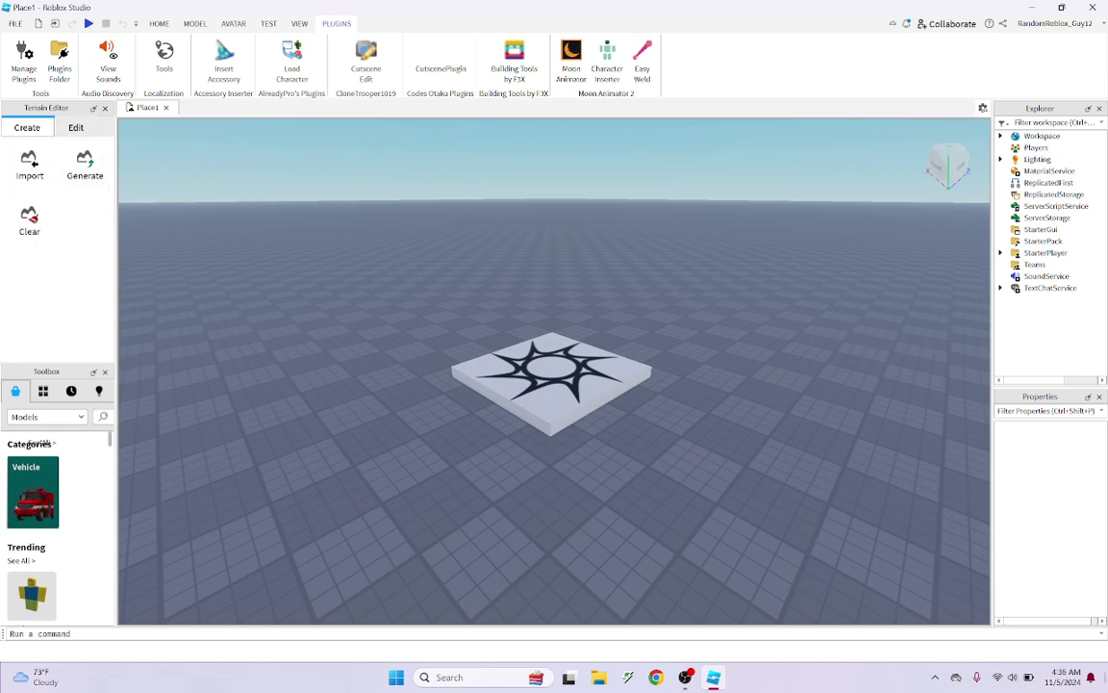
{"action": "right_click_drag", "start_coordinate": [754, 359], "coordinate": [712, 349]}
{"action": "scroll", "coordinate": [712, 349], "scroll_direction": "down", "scroll_amount": 4}
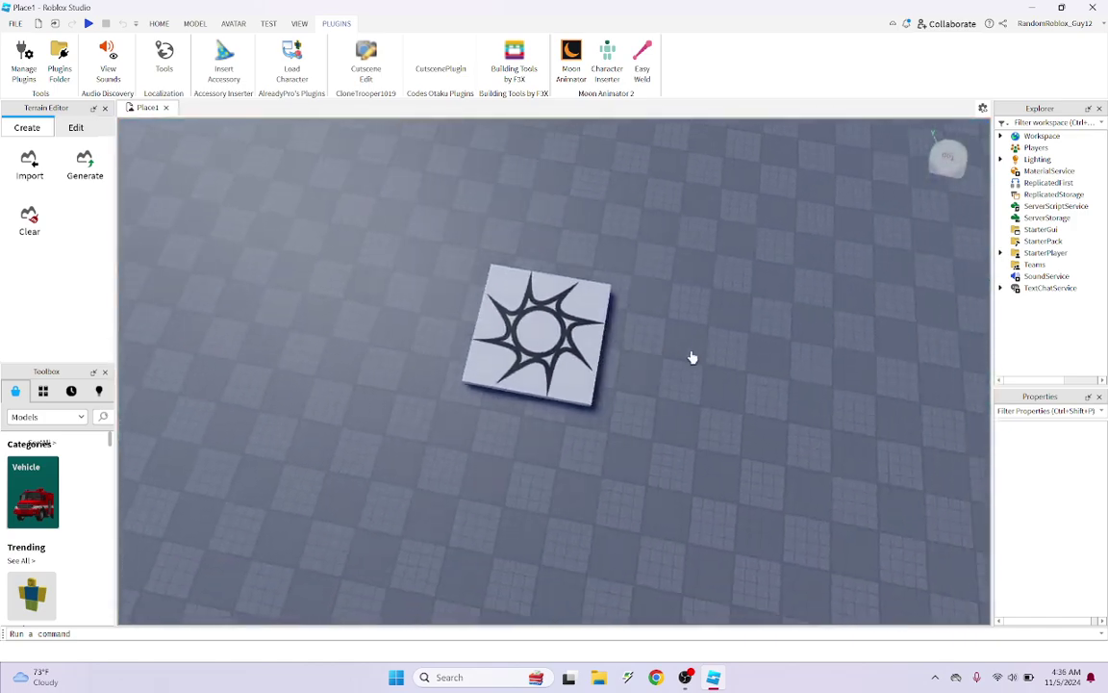
{"action": "scroll", "coordinate": [615, 350], "scroll_direction": "up", "scroll_amount": 6}
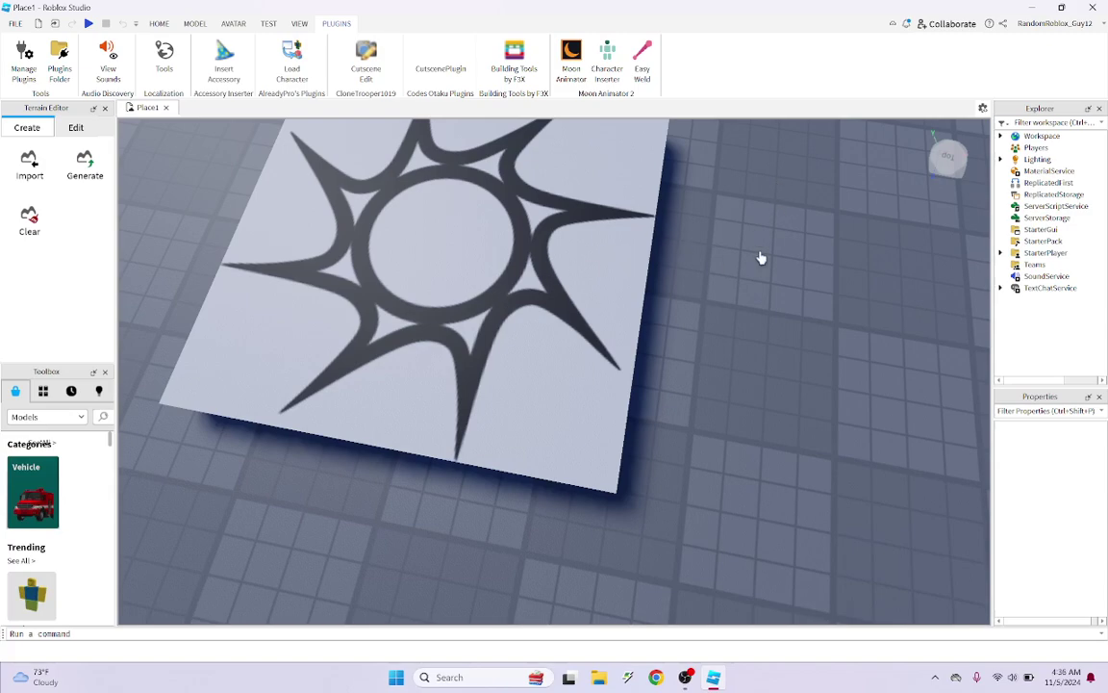
{"action": "scroll", "coordinate": [817, 250], "scroll_direction": "down", "scroll_amount": 4}
{"action": "right_click_drag", "start_coordinate": [816, 250], "coordinate": [691, 316]}
{"action": "scroll", "coordinate": [738, 346], "scroll_direction": "up", "scroll_amount": 3}
{"action": "scroll", "coordinate": [692, 316], "scroll_direction": "down", "scroll_amount": 5}
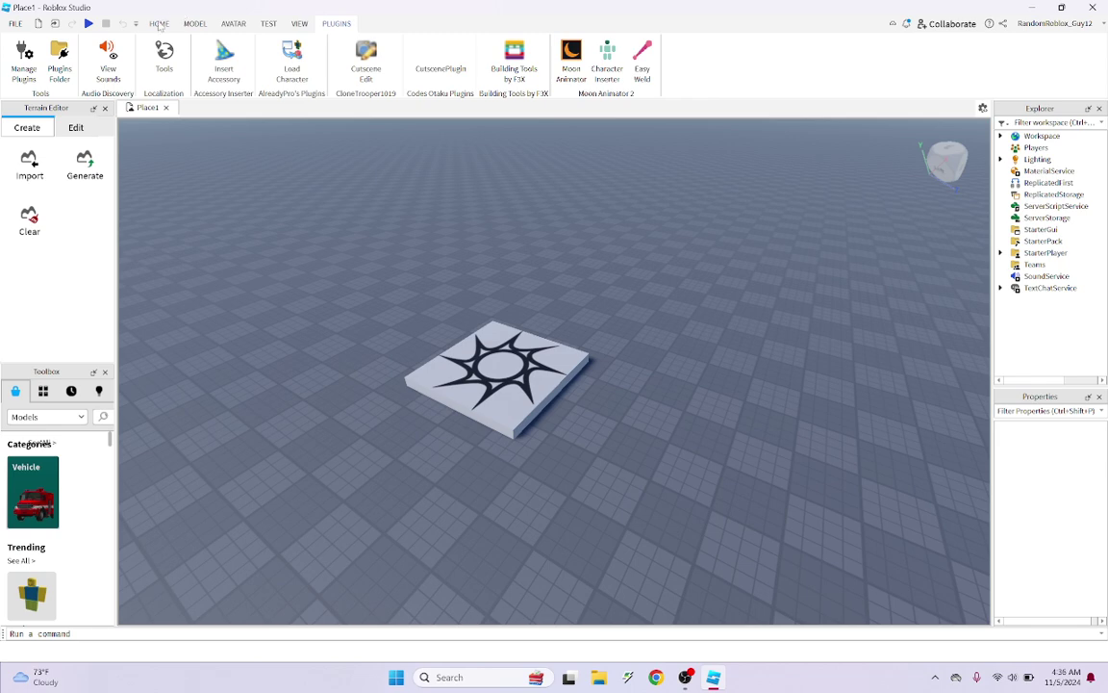
Close the Terrain Editor and widen the Toolbox
{"action": "left_click", "coordinate": [158, 24]}
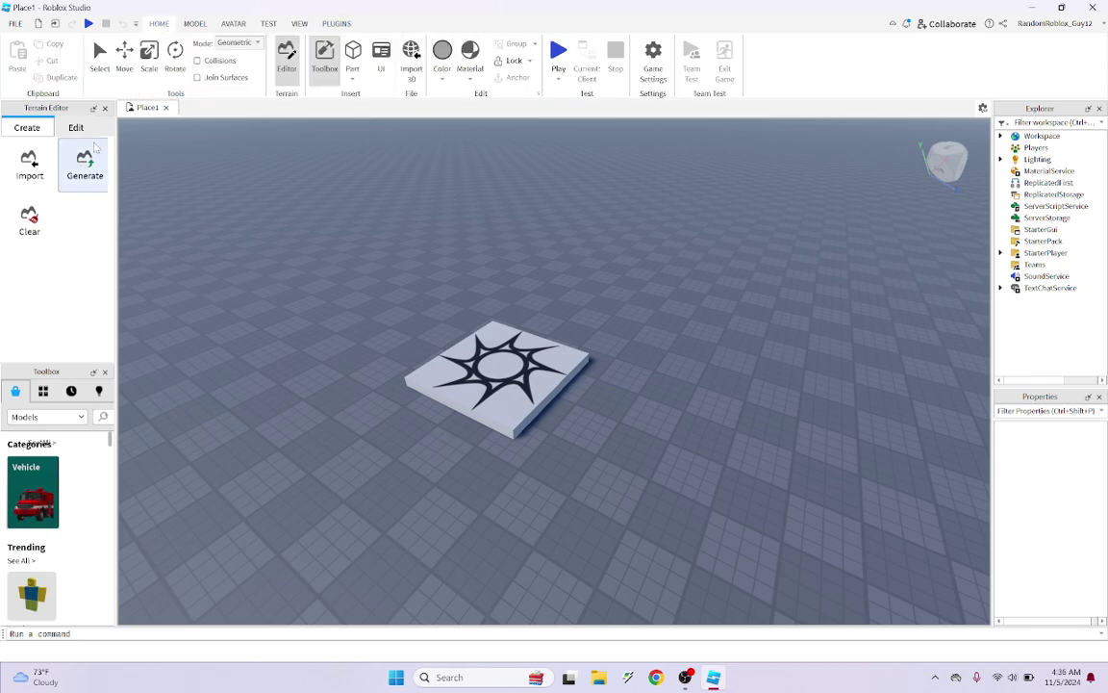
{"action": "left_click", "coordinate": [105, 108]}
{"action": "left_click_drag", "start_coordinate": [112, 177], "coordinate": [183, 176]}
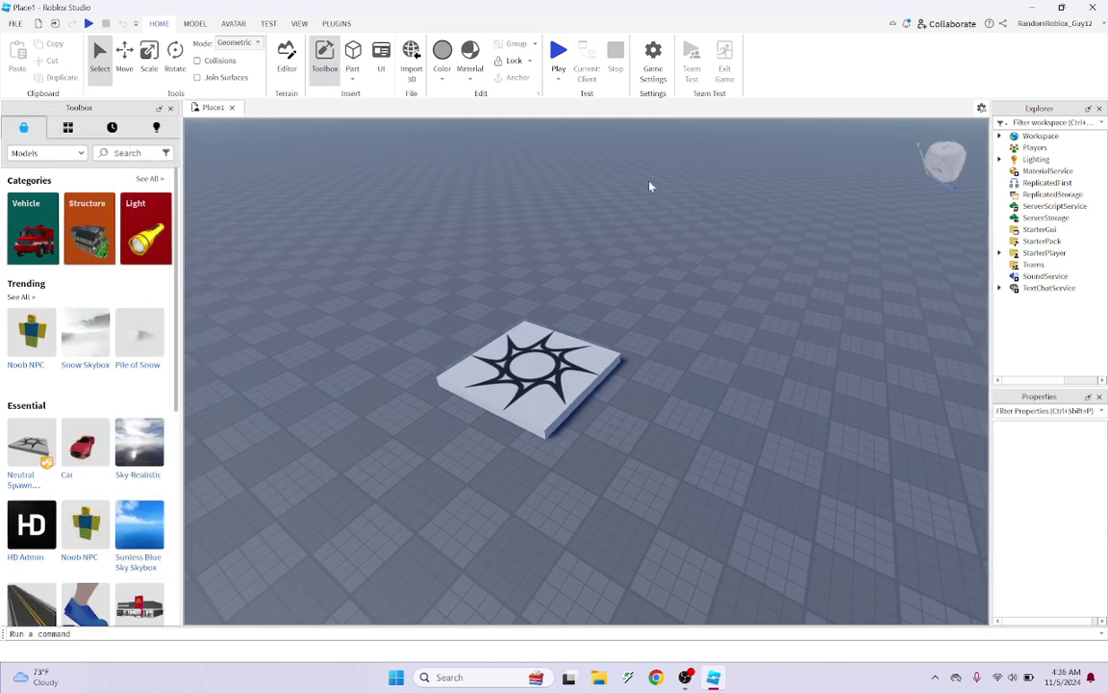
{"action": "right_click_drag", "start_coordinate": [593, 255], "coordinate": [607, 303]}
{"action": "left_click", "coordinate": [591, 389]}
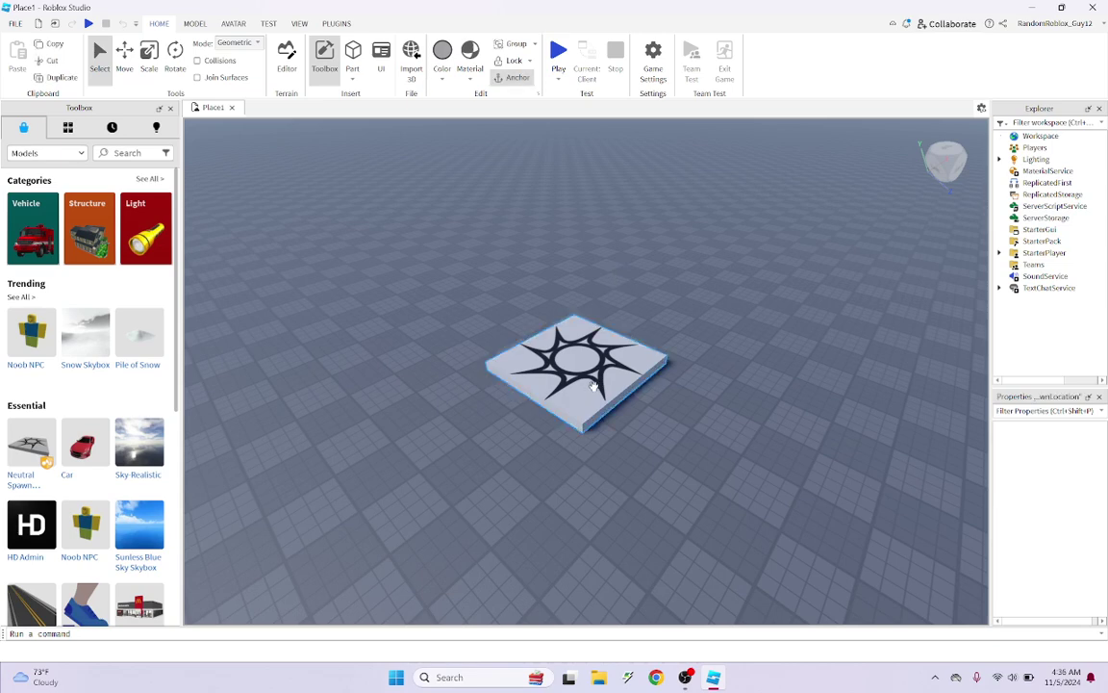
{"action": "left_click", "coordinate": [687, 226]}
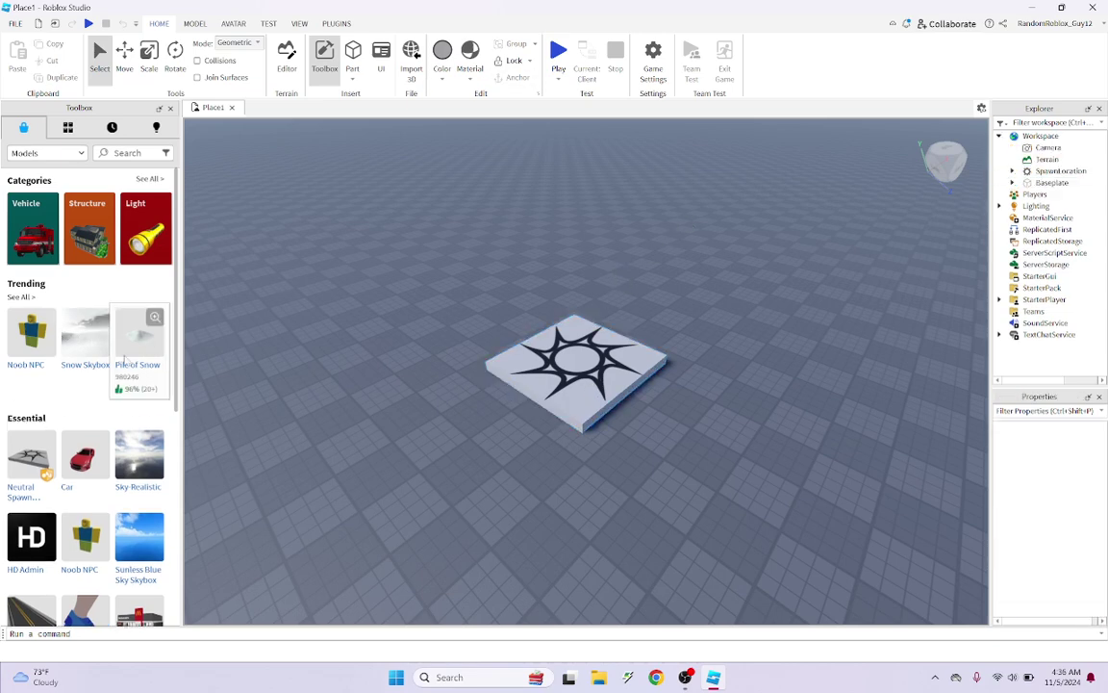
Insert the McDonald's Restaurant model from the Toolbox's Essential models and accept its script notice
{"action": "mouse_move", "coordinate": [19, 337]}
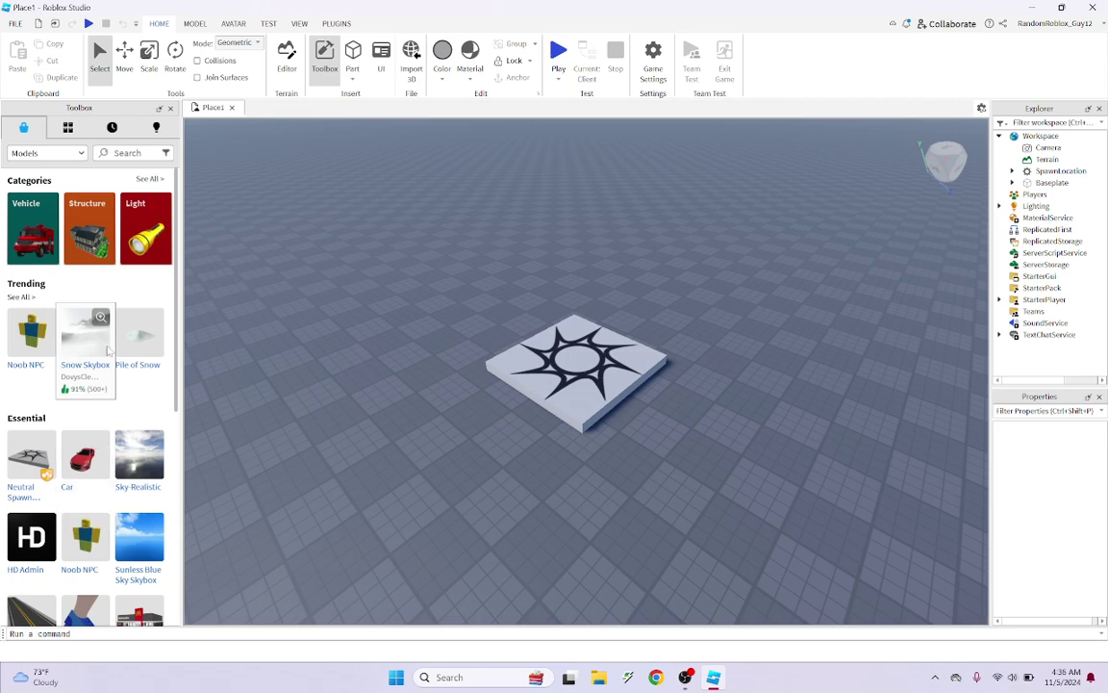
{"action": "scroll", "coordinate": [126, 336], "scroll_direction": "down", "scroll_amount": 10}
{"action": "scroll", "coordinate": [126, 336], "scroll_direction": "up", "scroll_amount": 10}
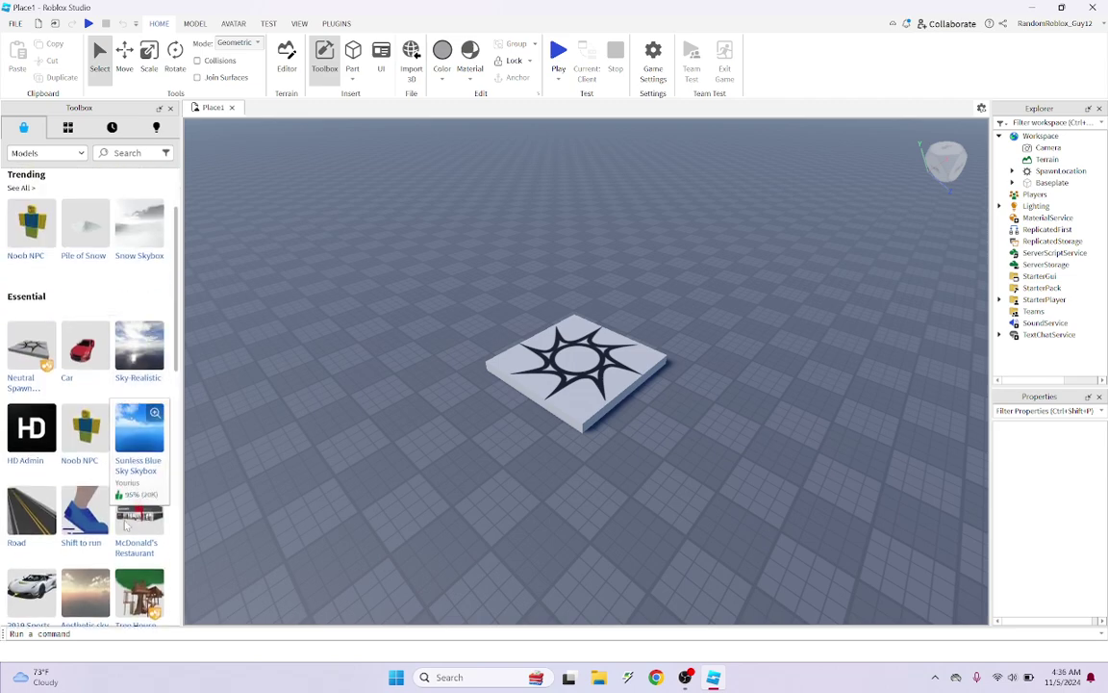
{"action": "mouse_move", "coordinate": [153, 538]}
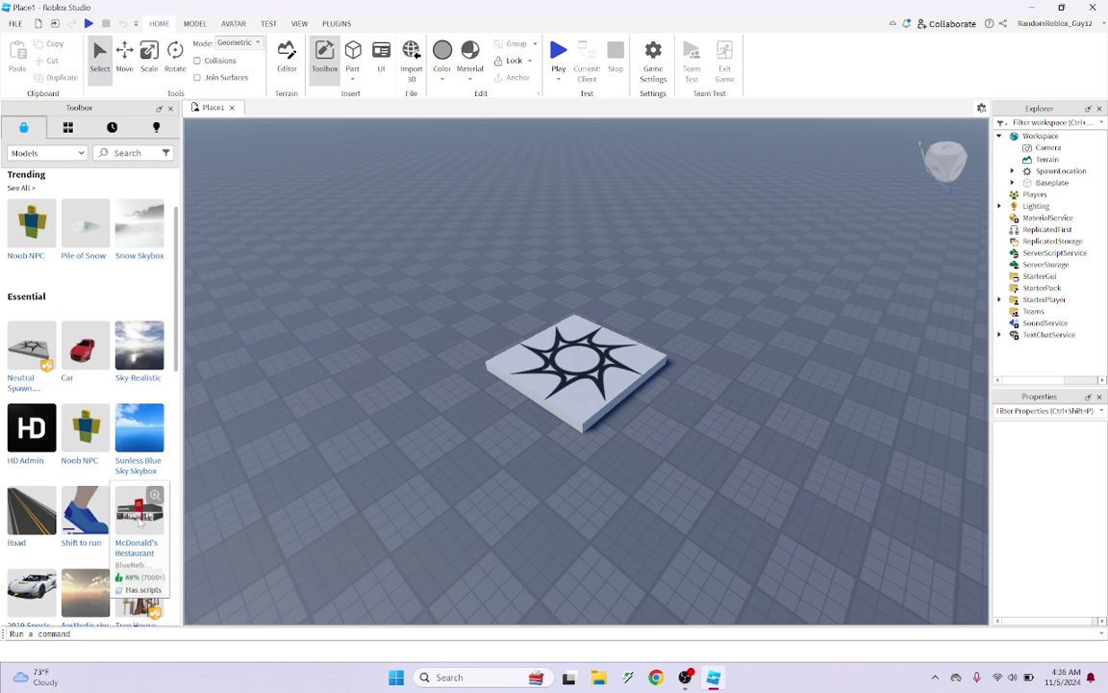
{"action": "left_click", "coordinate": [145, 509]}
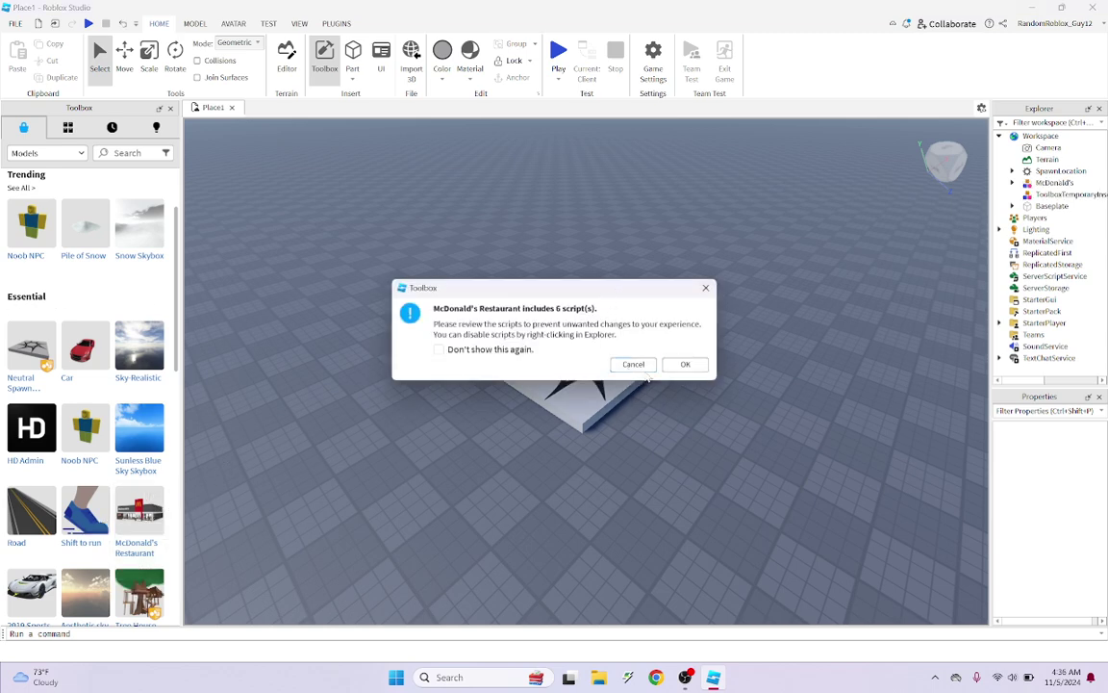
{"action": "left_click", "coordinate": [675, 366]}
Move the McDonald's building off the spawn pad to about 55.6, 12.4, -2.2 and deselect it
{"action": "mouse_move", "coordinate": [639, 397]}
{"action": "right_mouse_down"}
{"action": "mouse_move", "coordinate": [661, 397]}
{"action": "mouse_move", "coordinate": [642, 421]}
{"action": "right_mouse_up"}
{"action": "left_click_drag", "start_coordinate": [587, 445], "coordinate": [630, 383]}
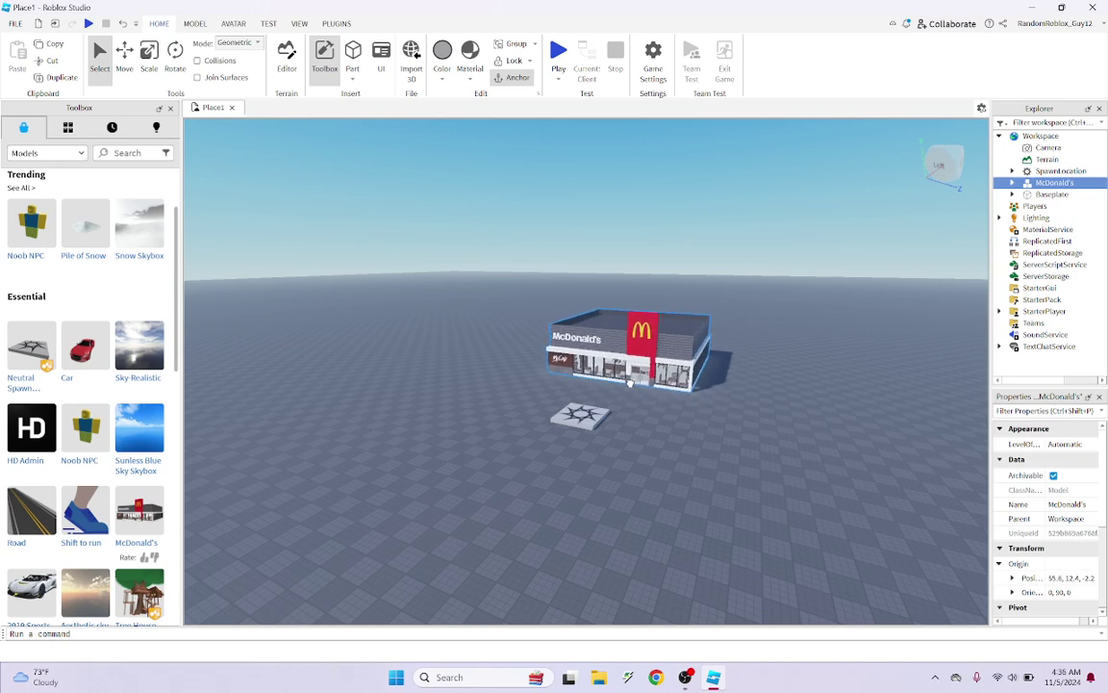
{"action": "left_click", "coordinate": [636, 415]}
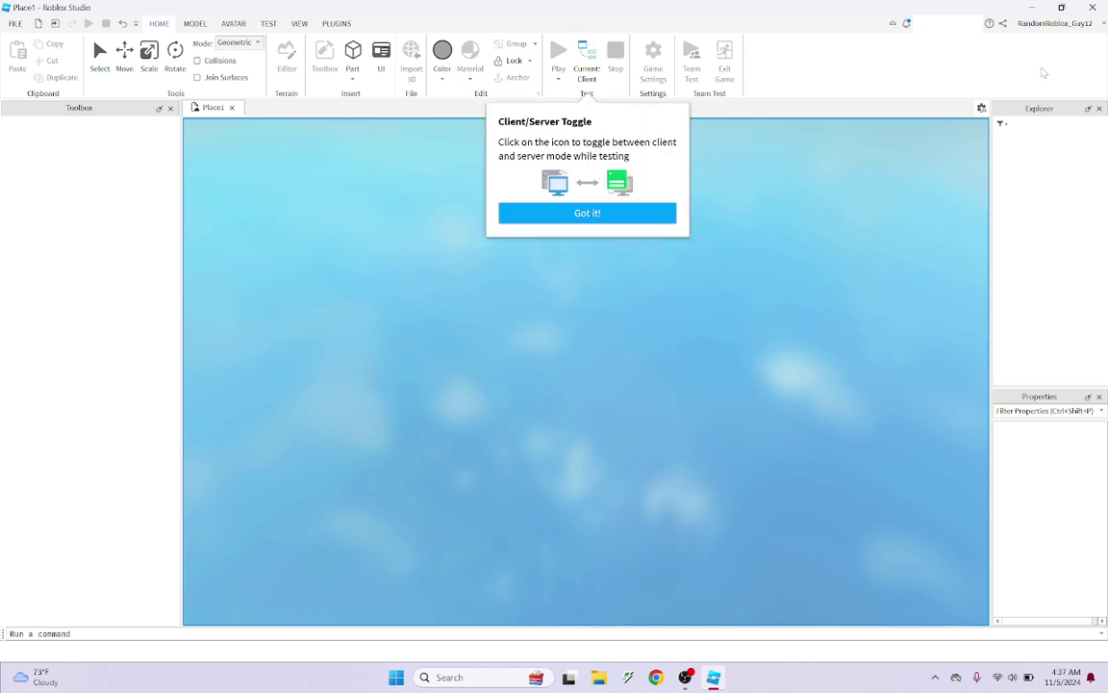
Play-test the place, dismiss the client/server tip and walk the avatar from the spawn pad to the restaurant entrance
{"action": "left_click", "coordinate": [563, 213]}
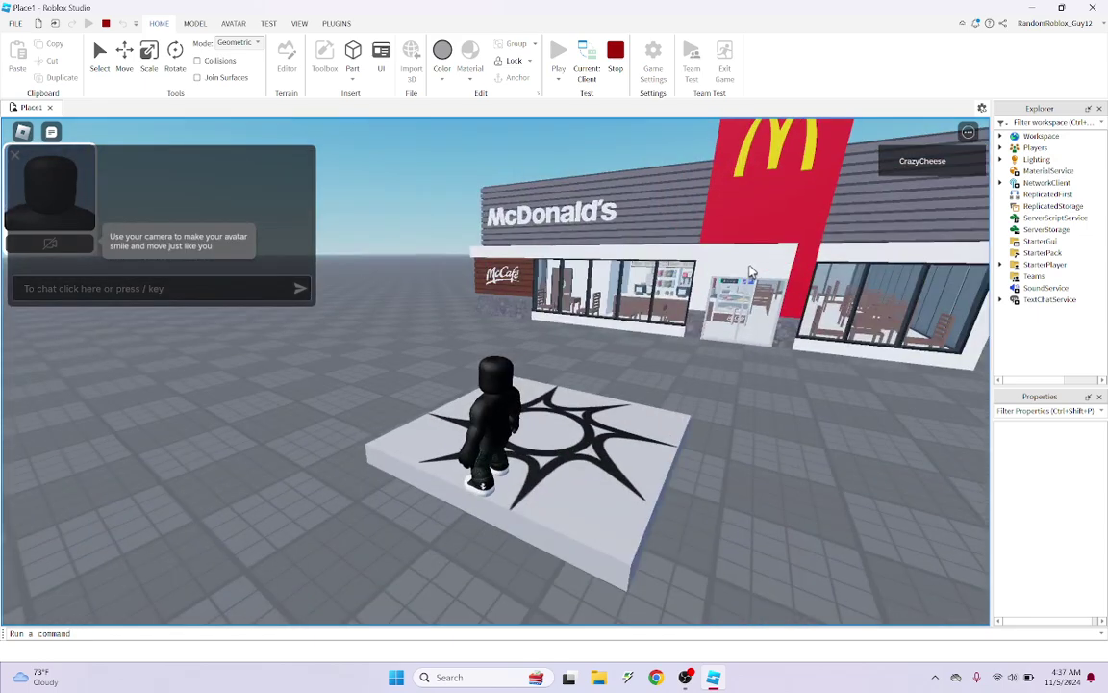
{"action": "key", "text": "w"}
{"action": "right_click_drag", "start_coordinate": [628, 279], "coordinate": [635, 270]}
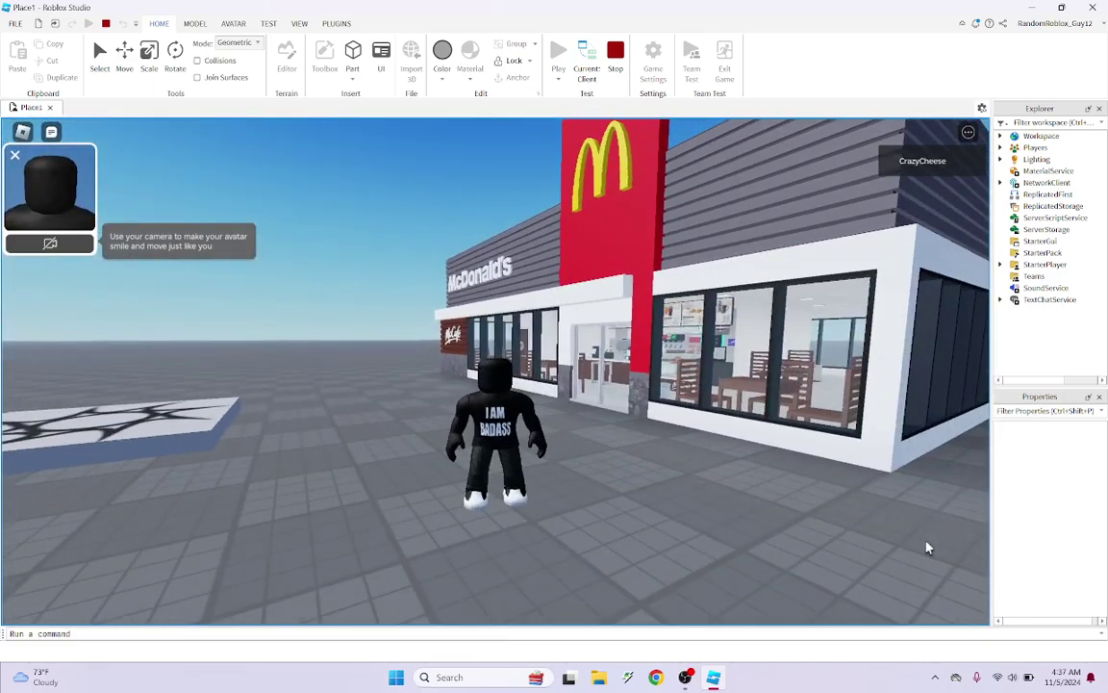
{"action": "scroll", "coordinate": [457, 478], "scroll_direction": "up", "scroll_amount": 2}
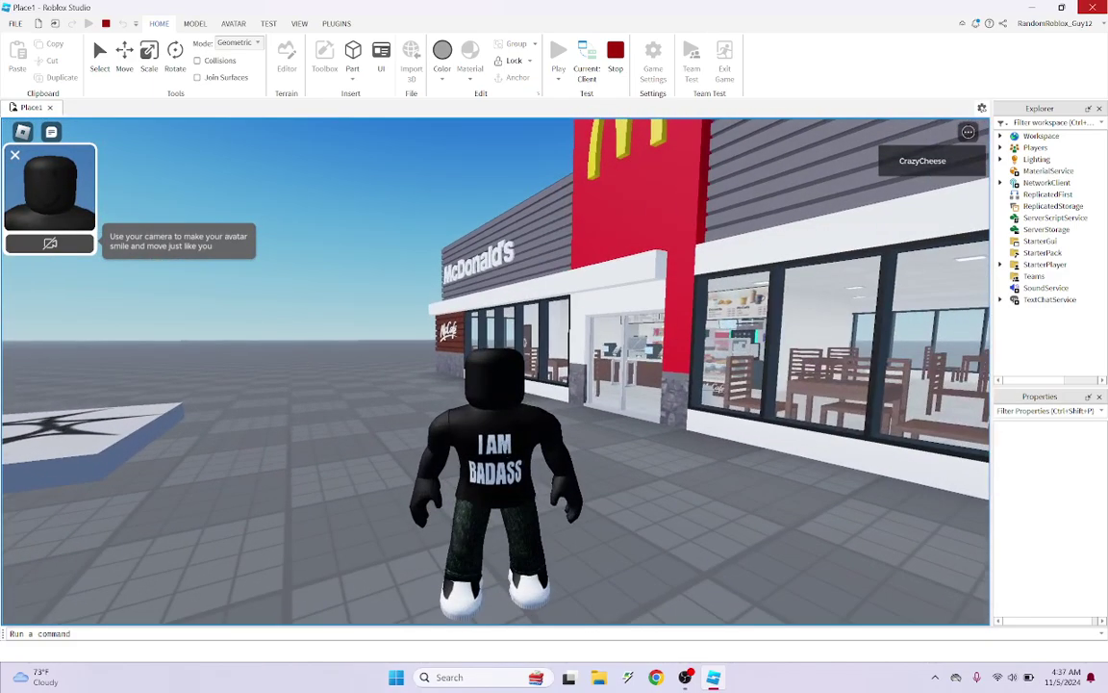
{"action": "right_click_drag", "start_coordinate": [520, 489], "coordinate": [510, 447]}
{"action": "key", "text": "a"}
{"action": "key", "text": "w"}
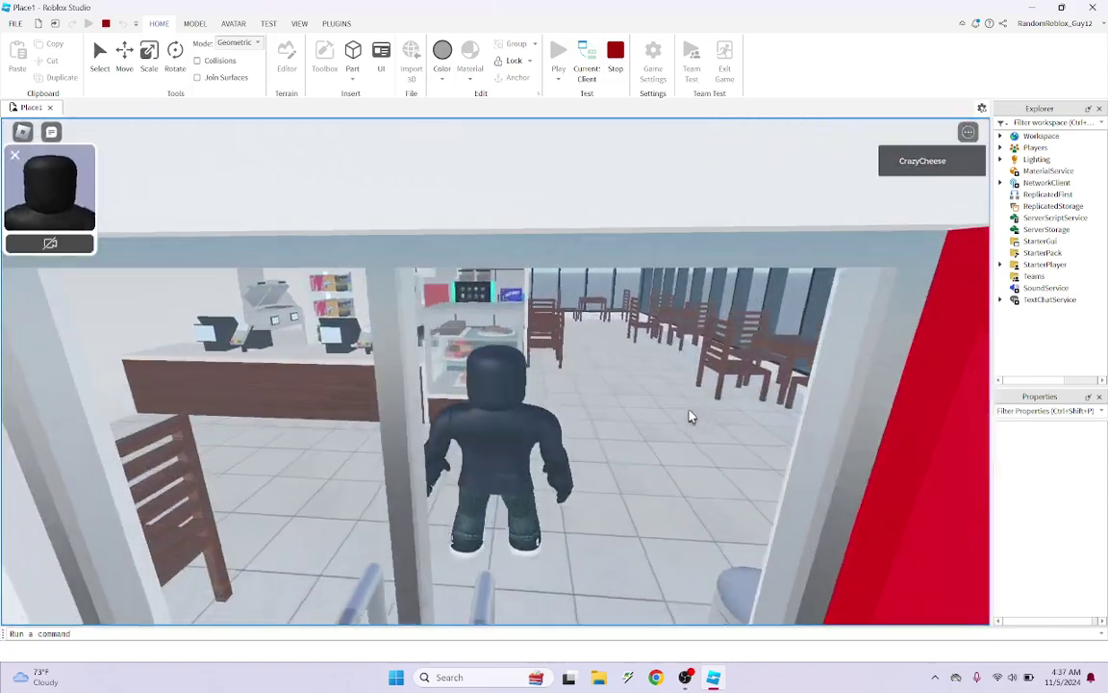
Walk the avatar past the order counter into the restroom and look around inside it
{"action": "right_click_drag", "start_coordinate": [689, 416], "coordinate": [690, 416]}
{"action": "key", "text": "w"}
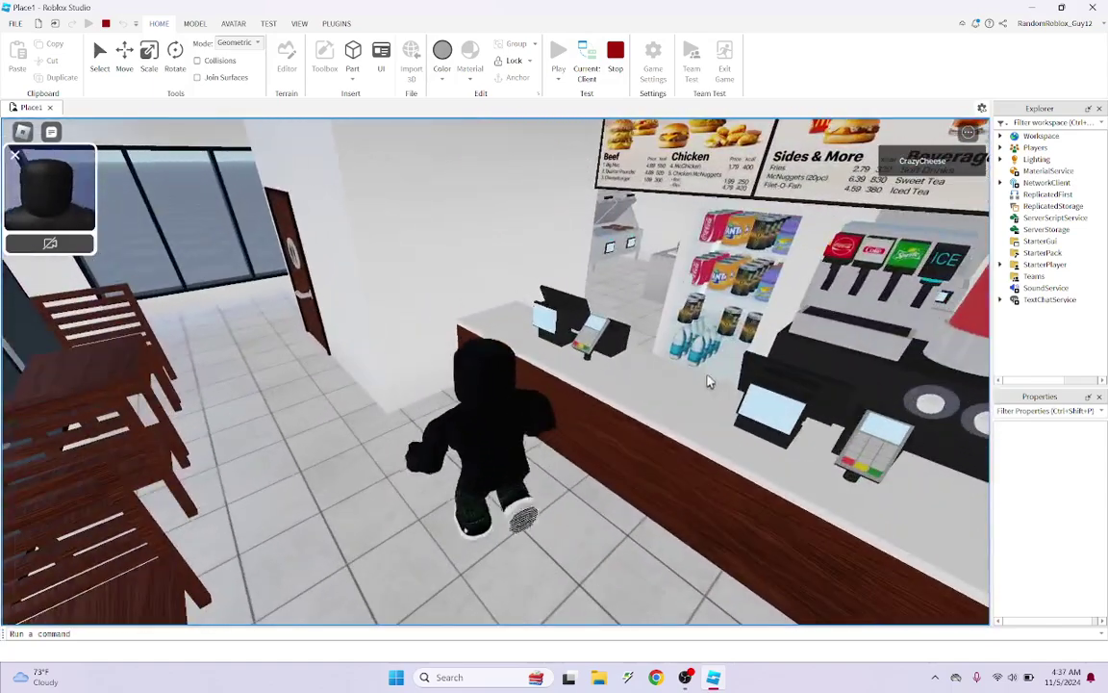
{"action": "key", "text": "w"}
{"action": "right_click_drag", "start_coordinate": [601, 371], "coordinate": [600, 368]}
{"action": "key", "text": "w"}
{"action": "key", "text": "d"}
{"action": "right_click_drag", "start_coordinate": [822, 523], "coordinate": [676, 460]}
{"action": "key", "text": "d"}
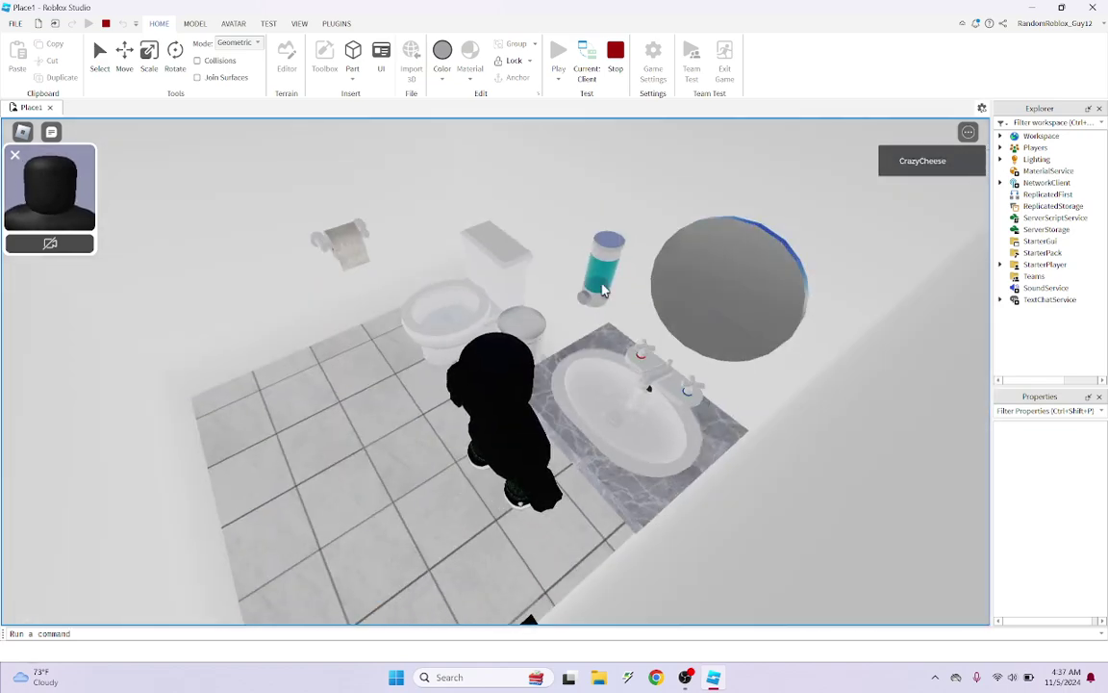
{"action": "right_click_drag", "start_coordinate": [637, 369], "coordinate": [638, 376]}
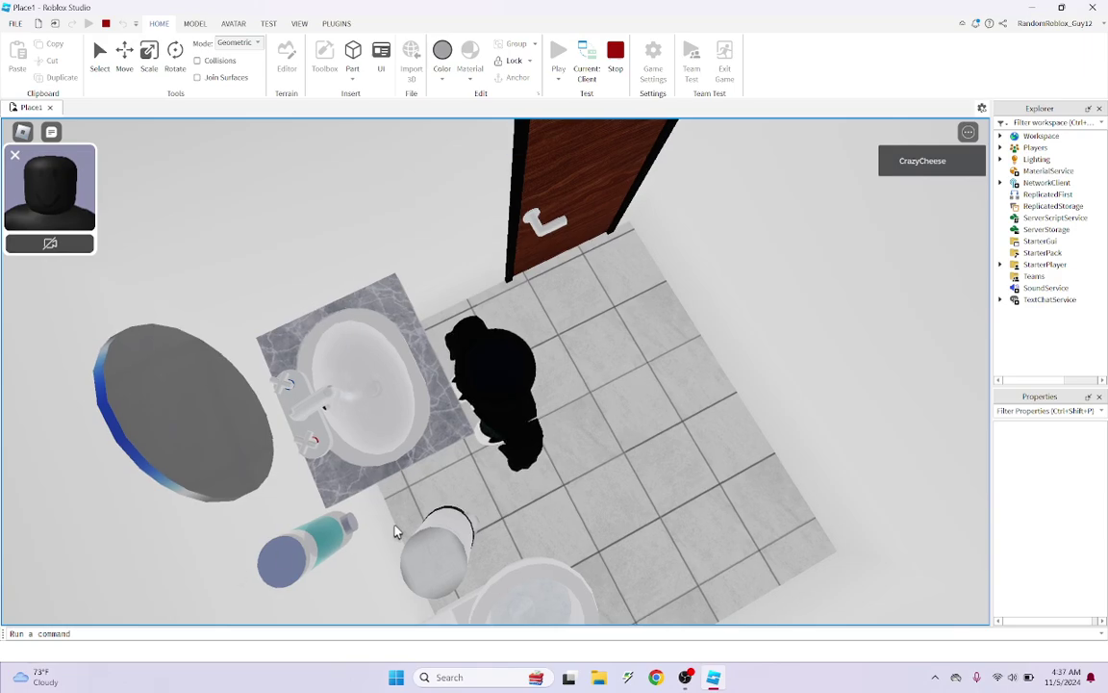
Leave the restroom and walk the avatar through the dining area between the tables and chairs
{"action": "key", "text": "w"}
{"action": "right_click_drag", "start_coordinate": [562, 259], "coordinate": [564, 264]}
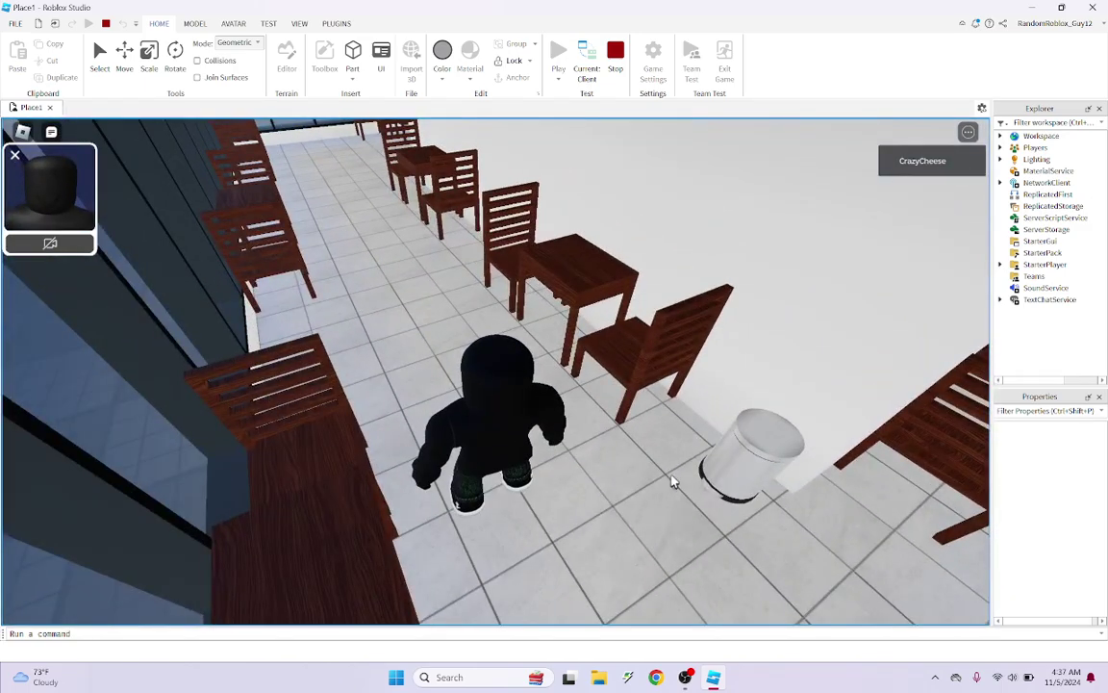
{"action": "key", "text": "w"}
{"action": "right_click_drag", "start_coordinate": [653, 380], "coordinate": [652, 380]}
{"action": "key", "text": "w"}
{"action": "key", "text": "s"}
{"action": "right_click_drag", "start_coordinate": [720, 400], "coordinate": [721, 400]}
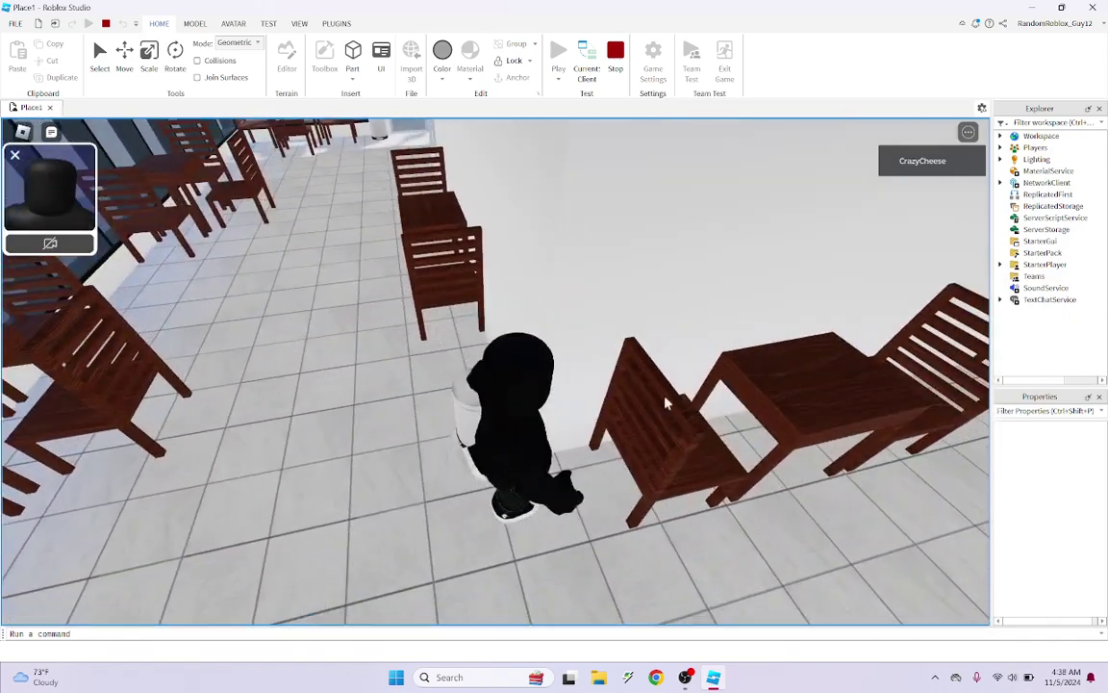
Walk the avatar behind the order counter to inspect the drink machines
{"action": "key", "text": "a"}
{"action": "key", "text": "w"}
{"action": "right_click_drag", "start_coordinate": [623, 339], "coordinate": [624, 339]}
{"action": "key", "text": "w"}
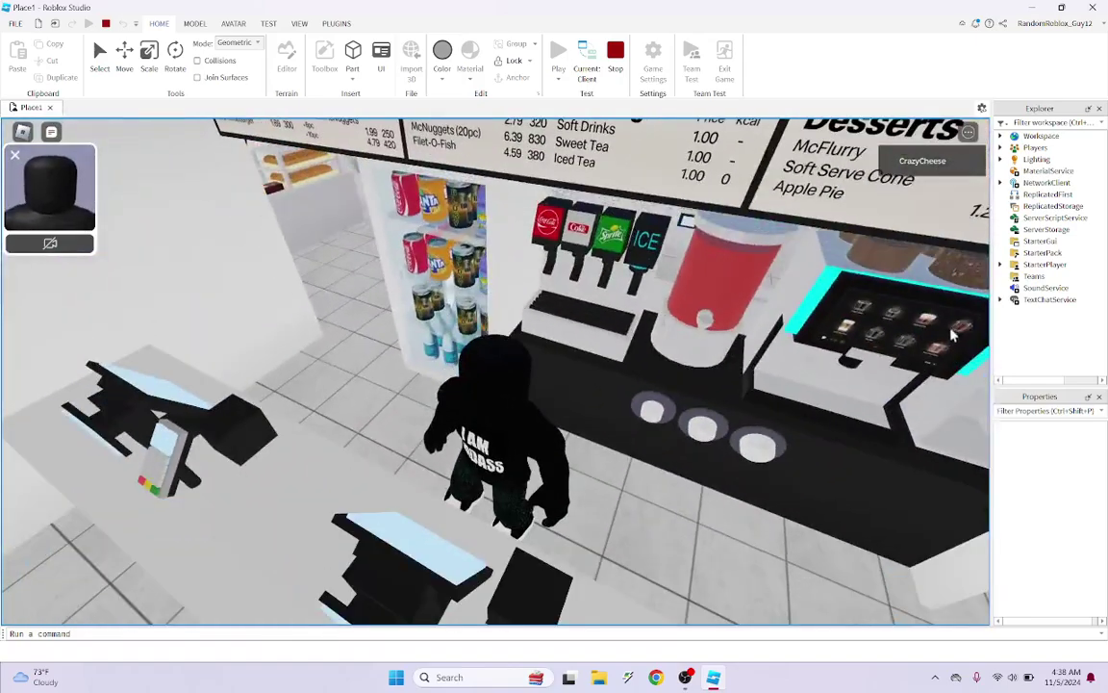
Walk the avatar from the drink machines into the kitchen, up to the grill and bread shelf
{"action": "key", "text": "w"}
{"action": "right_click_drag", "start_coordinate": [520, 274], "coordinate": [520, 274]}
{"action": "right_click_drag", "start_coordinate": [591, 298], "coordinate": [591, 298]}
{"action": "right_click_drag", "start_coordinate": [519, 334], "coordinate": [337, 329]}
{"action": "key", "text": "w"}
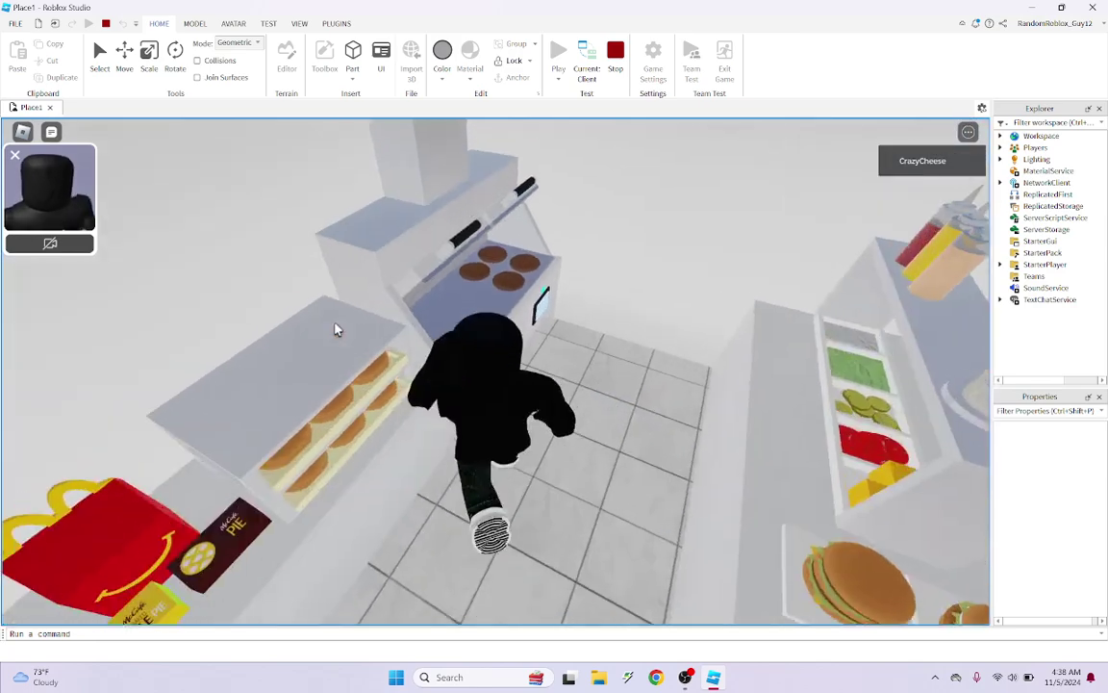
{"action": "key", "text": "s"}
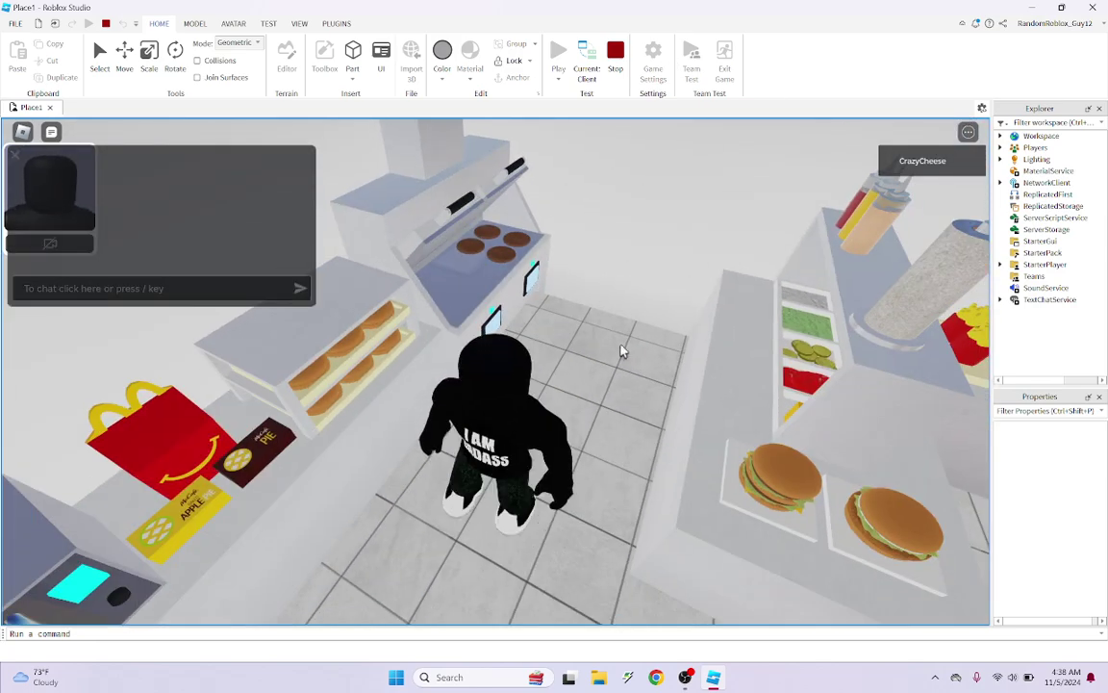
Walk the avatar through the rest of the kitchen to the hand-washing sink behind the drink counter
{"action": "key", "text": "w"}
{"action": "right_click_drag", "start_coordinate": [665, 355], "coordinate": [666, 356]}
{"action": "key", "text": "w"}
{"action": "key", "text": "w"}
{"action": "key", "text": "s"}
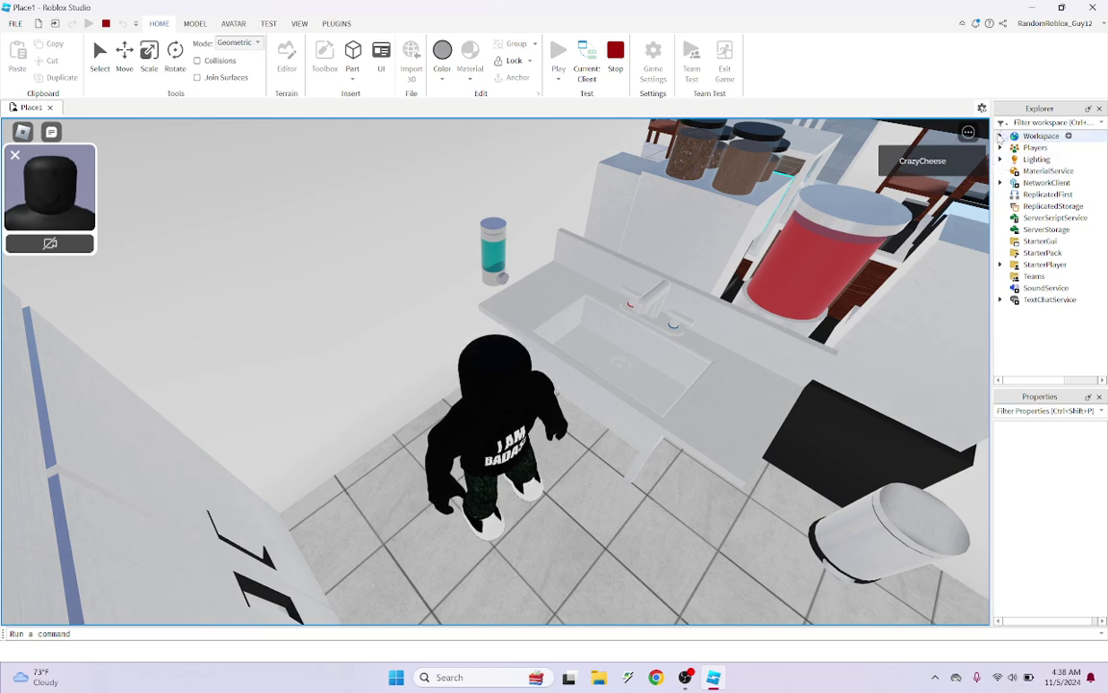
Review the parts of the McDonald's model in the Explorer, collapse it and stop the play test
{"action": "left_click", "coordinate": [1001, 137]}
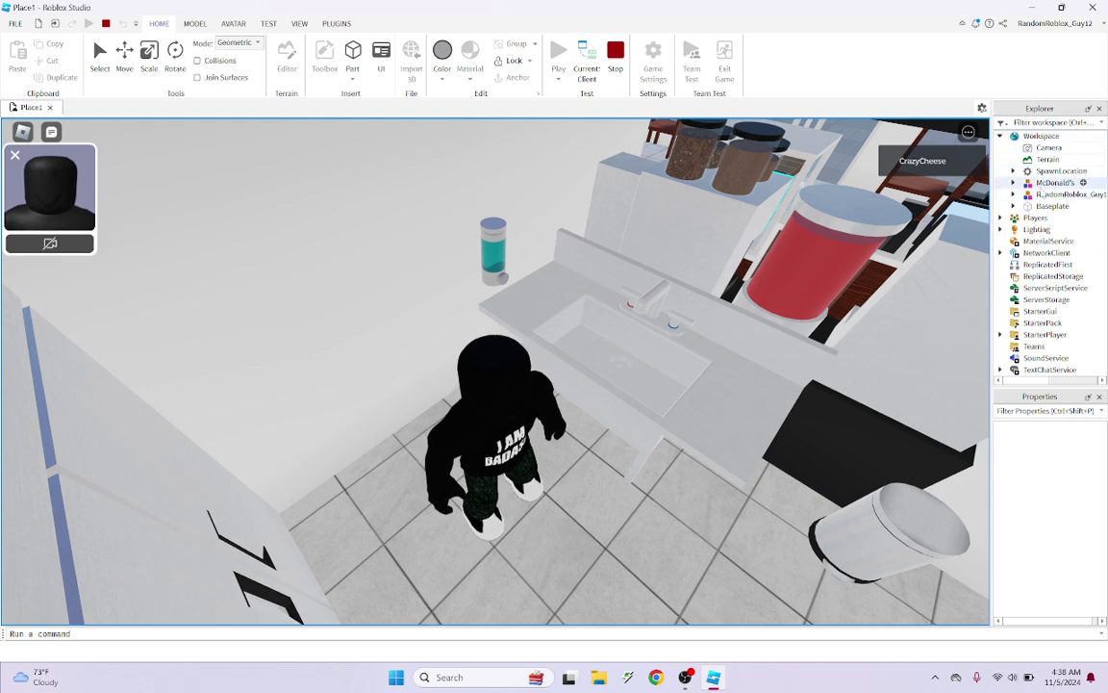
{"action": "left_click", "coordinate": [1013, 183]}
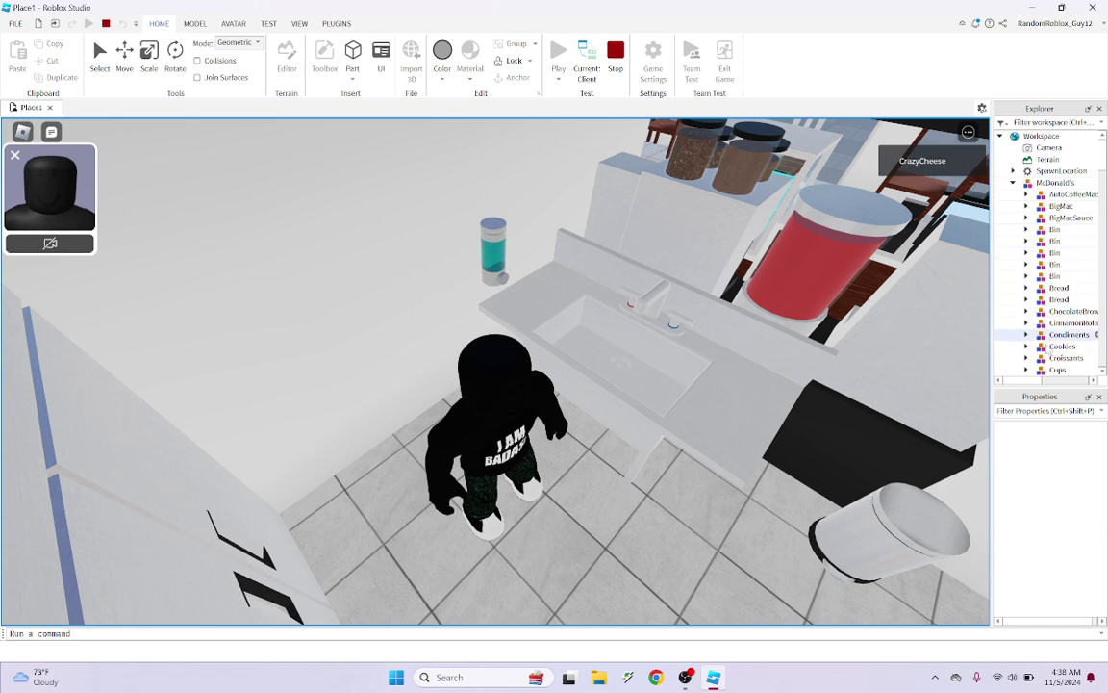
{"action": "scroll", "coordinate": [1018, 207], "scroll_direction": "down", "scroll_amount": 6}
{"action": "scroll", "coordinate": [1018, 199], "scroll_direction": "up", "scroll_amount": 4}
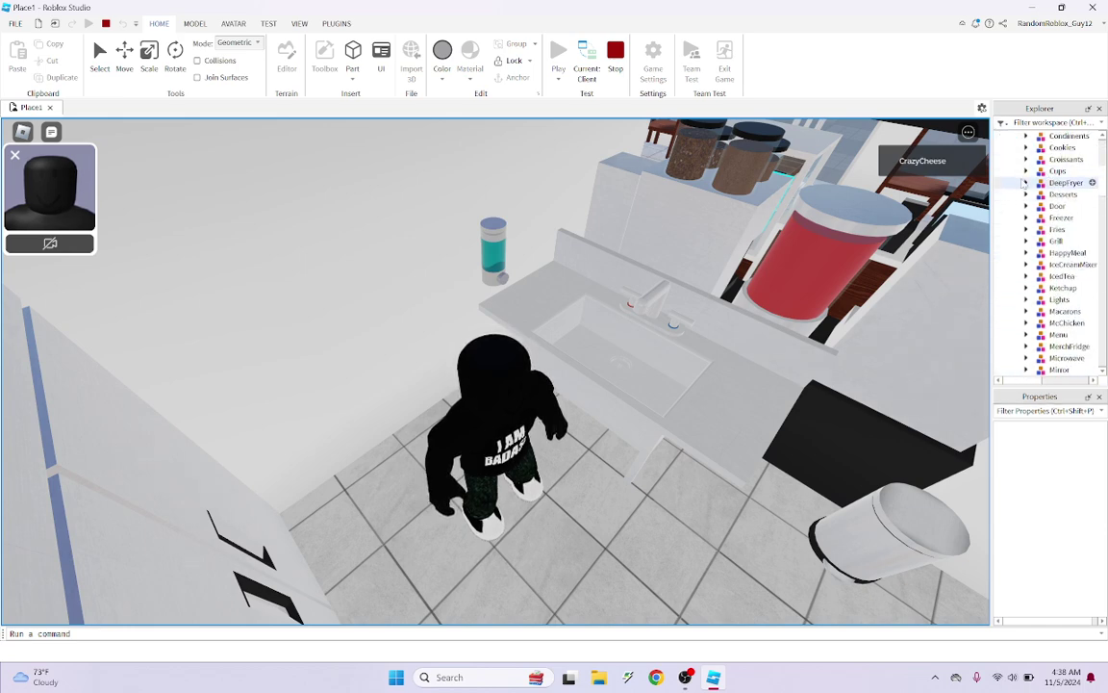
{"action": "left_click", "coordinate": [1025, 170]}
{"action": "scroll", "coordinate": [1027, 173], "scroll_direction": "up", "scroll_amount": 5}
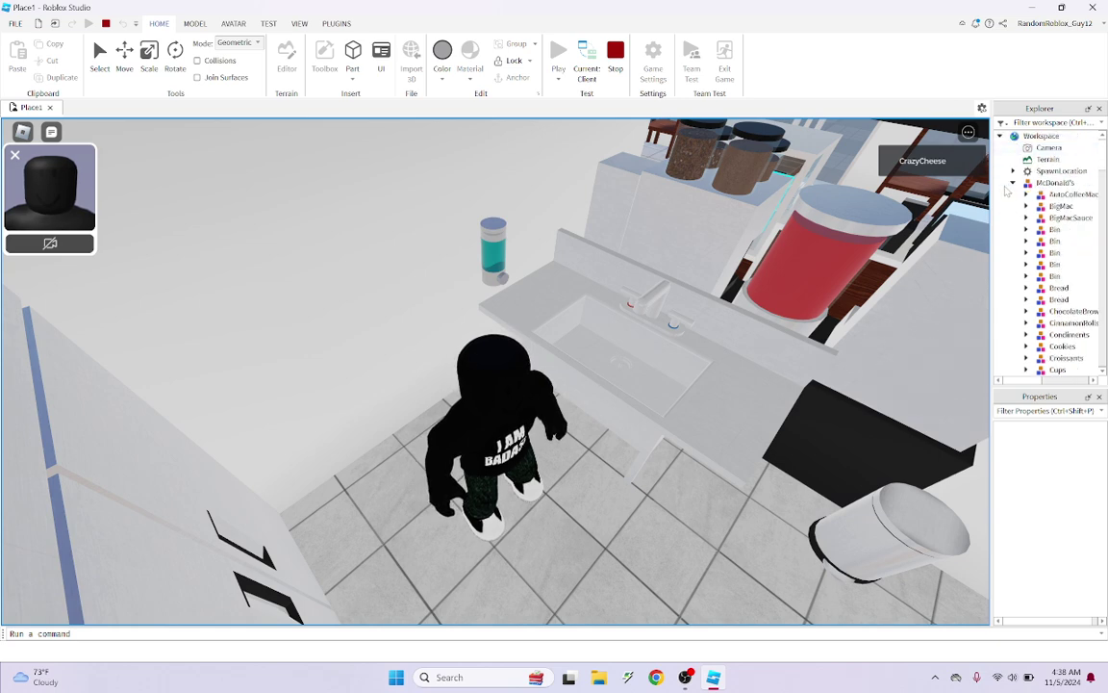
{"action": "left_click", "coordinate": [1013, 182]}
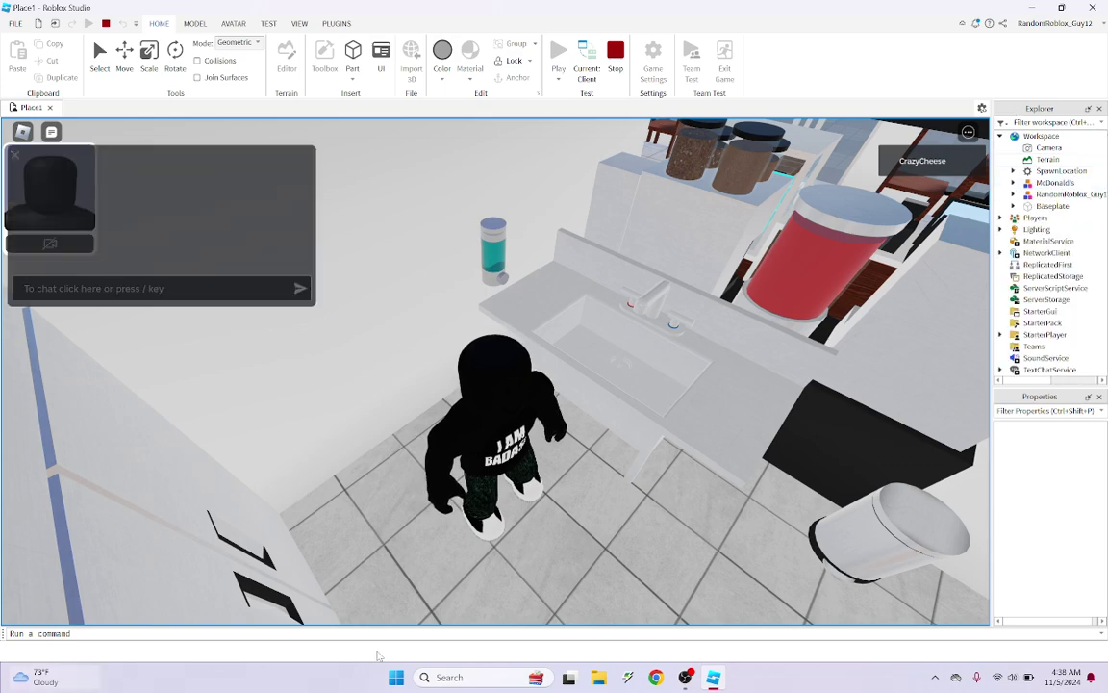
{"action": "right_click_drag", "start_coordinate": [549, 361], "coordinate": [566, 322]}
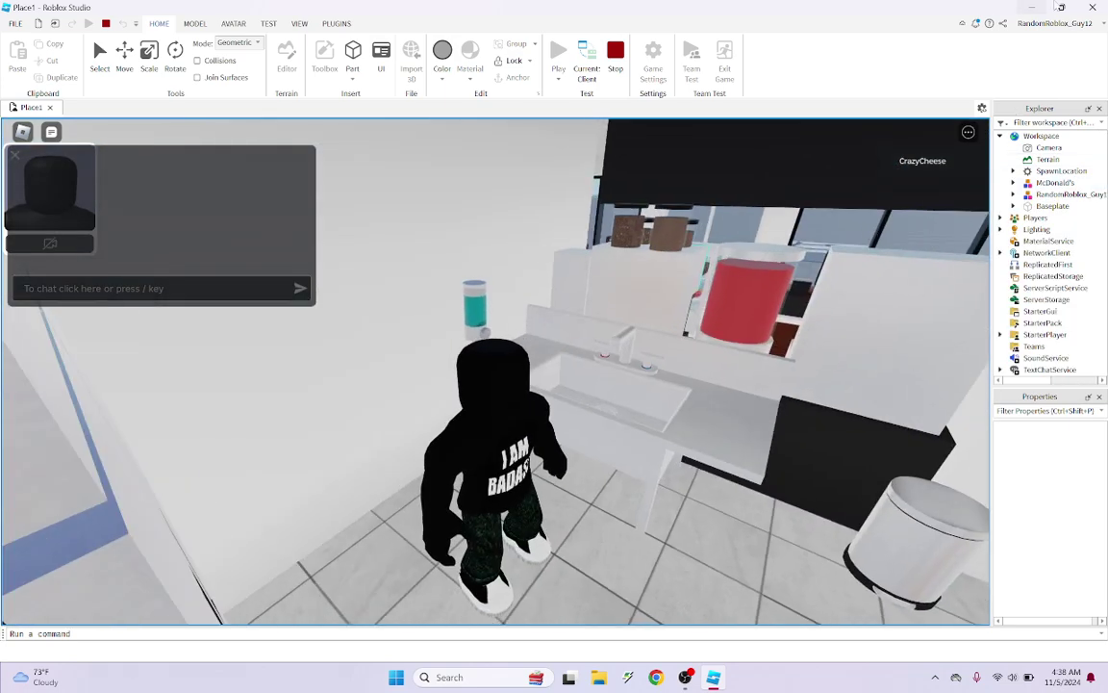
{"action": "left_click", "coordinate": [619, 50]}
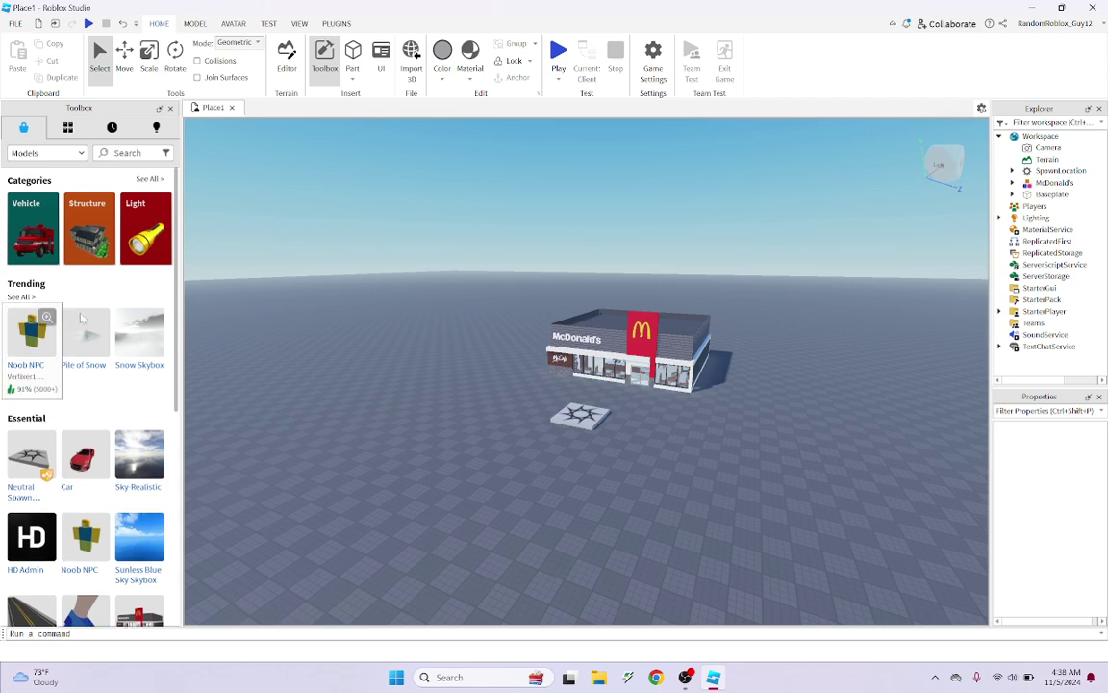
Search the Toolbox models for "fall skybox" and insert the Fall breeze Skybox
{"action": "scroll", "coordinate": [14, 387], "scroll_direction": "down", "scroll_amount": 10}
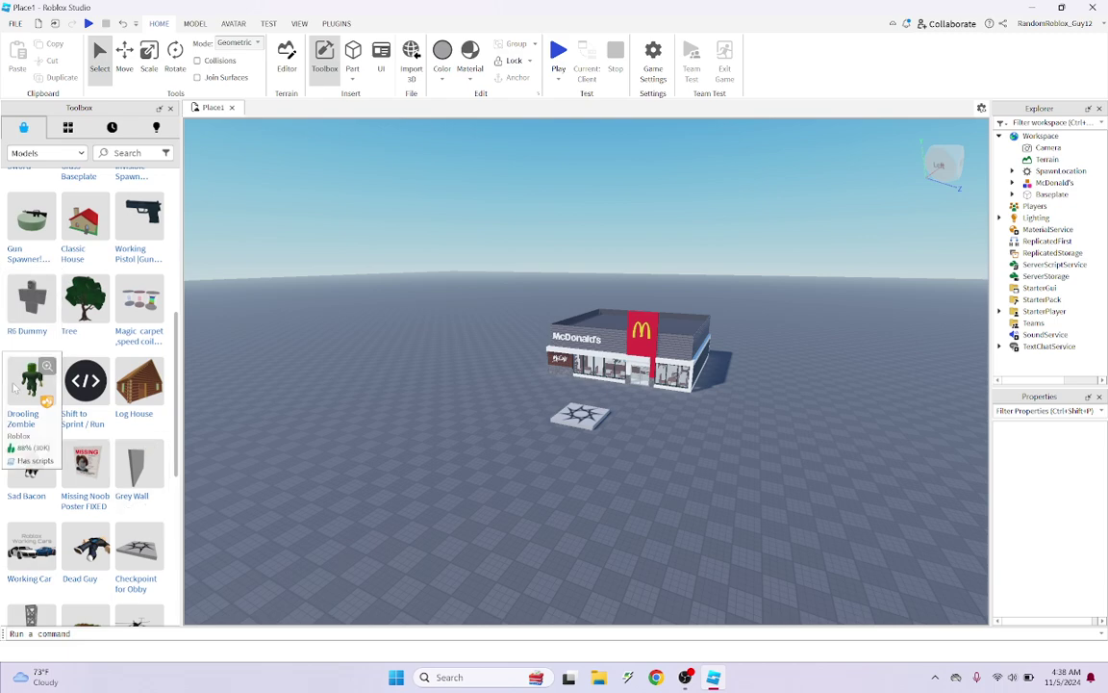
{"action": "left_click", "coordinate": [116, 152]}
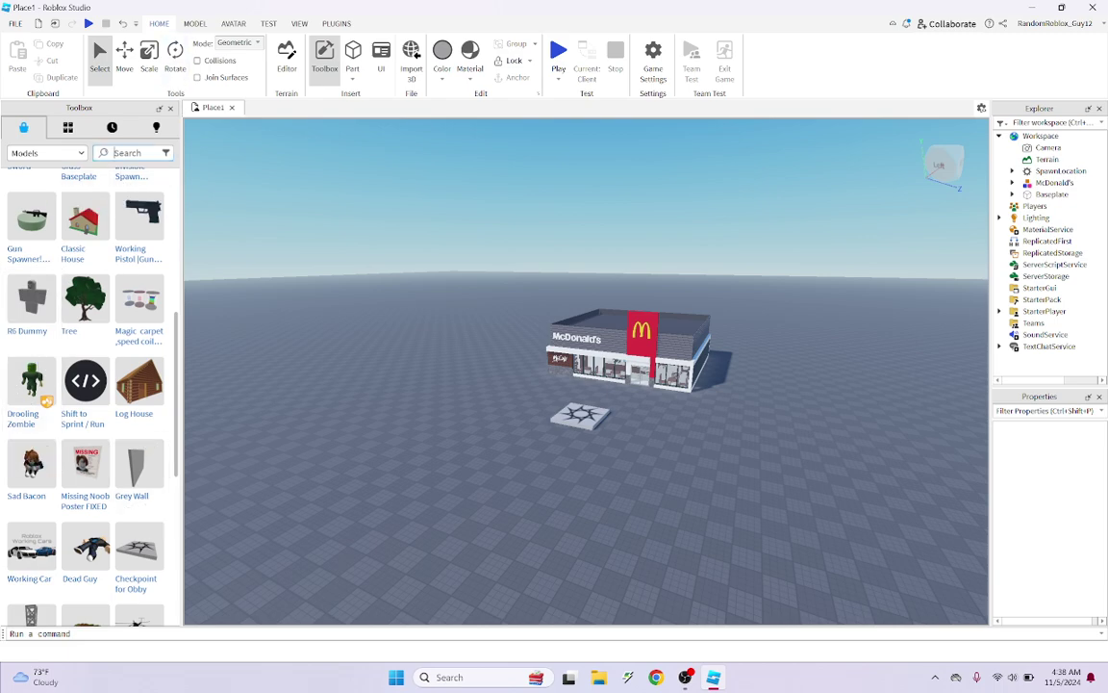
{"action": "type", "text": "fall"}
{"action": "type", "text": " sky"}
{"action": "type", "text": "box"}
{"action": "key", "text": "Return"}
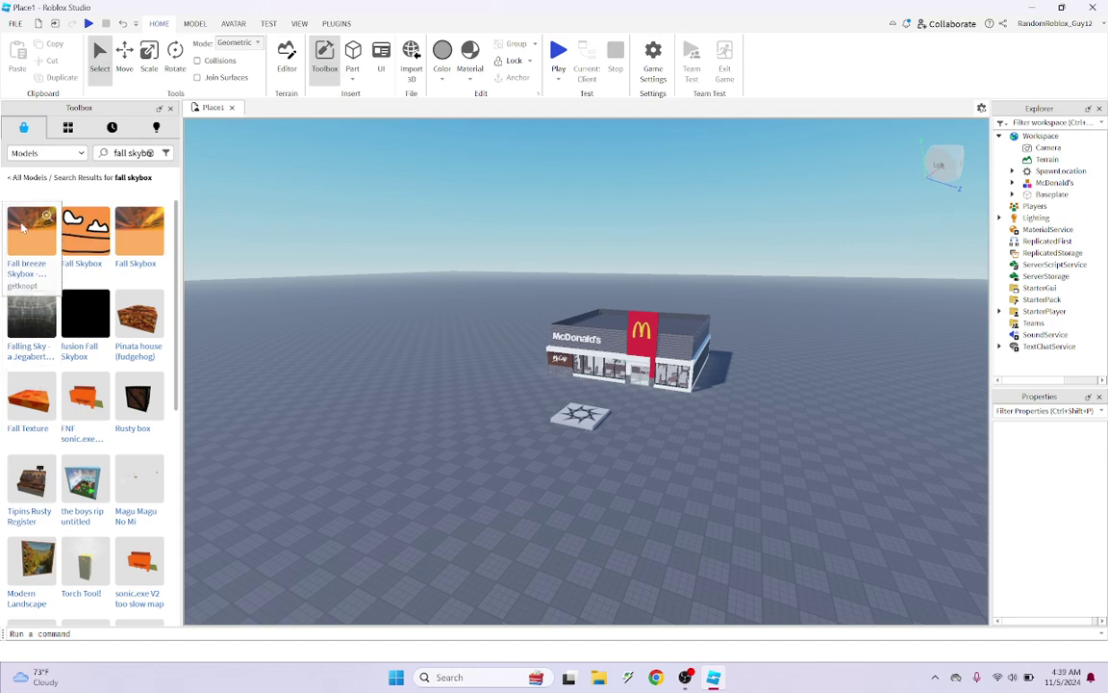
{"action": "left_click", "coordinate": [23, 226]}
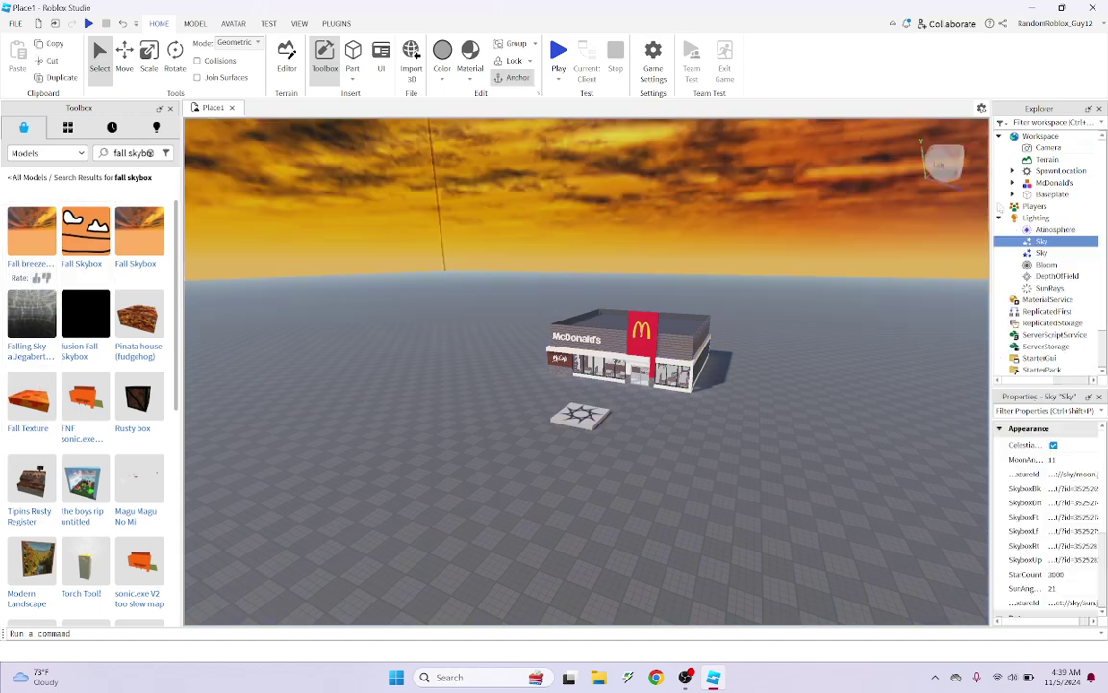
Examine the new skybox from several directions around the restaurant and the baseplate
{"action": "right_click_drag", "start_coordinate": [849, 275], "coordinate": [852, 281]}
{"action": "right_click_drag", "start_coordinate": [517, 389], "coordinate": [517, 389]}
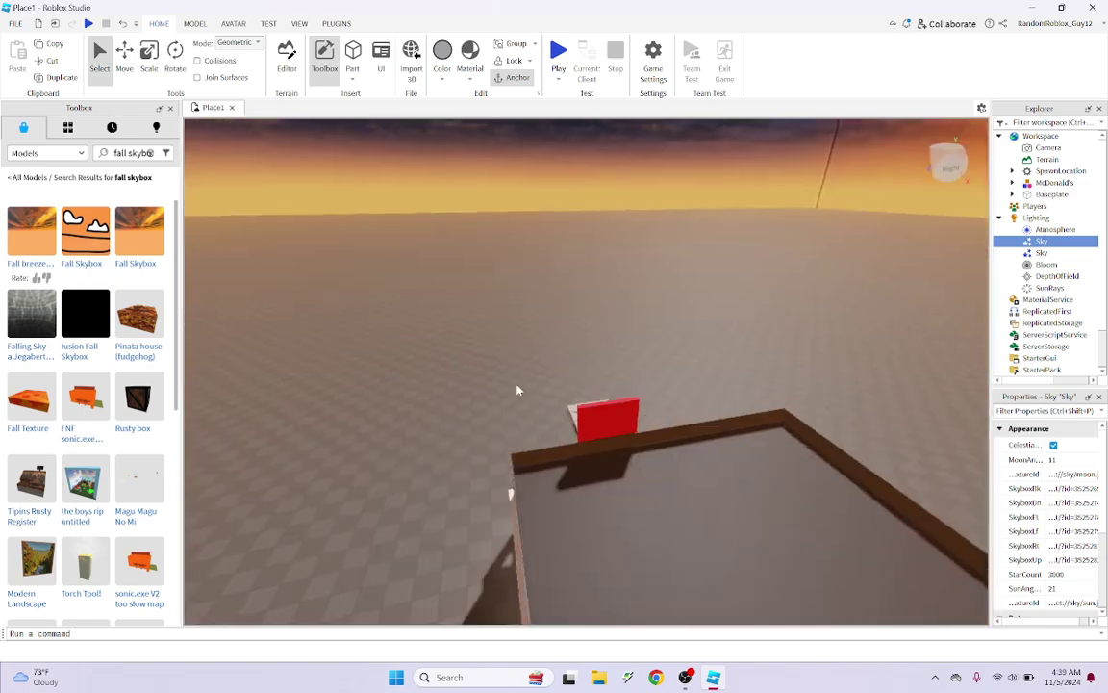
{"action": "scroll", "coordinate": [479, 236], "scroll_direction": "down", "scroll_amount": 8}
{"action": "right_click_drag", "start_coordinate": [483, 220], "coordinate": [483, 221]}
{"action": "middle_click_drag", "start_coordinate": [217, 490], "coordinate": [375, 206]}
{"action": "right_click_drag", "start_coordinate": [375, 206], "coordinate": [390, 307]}
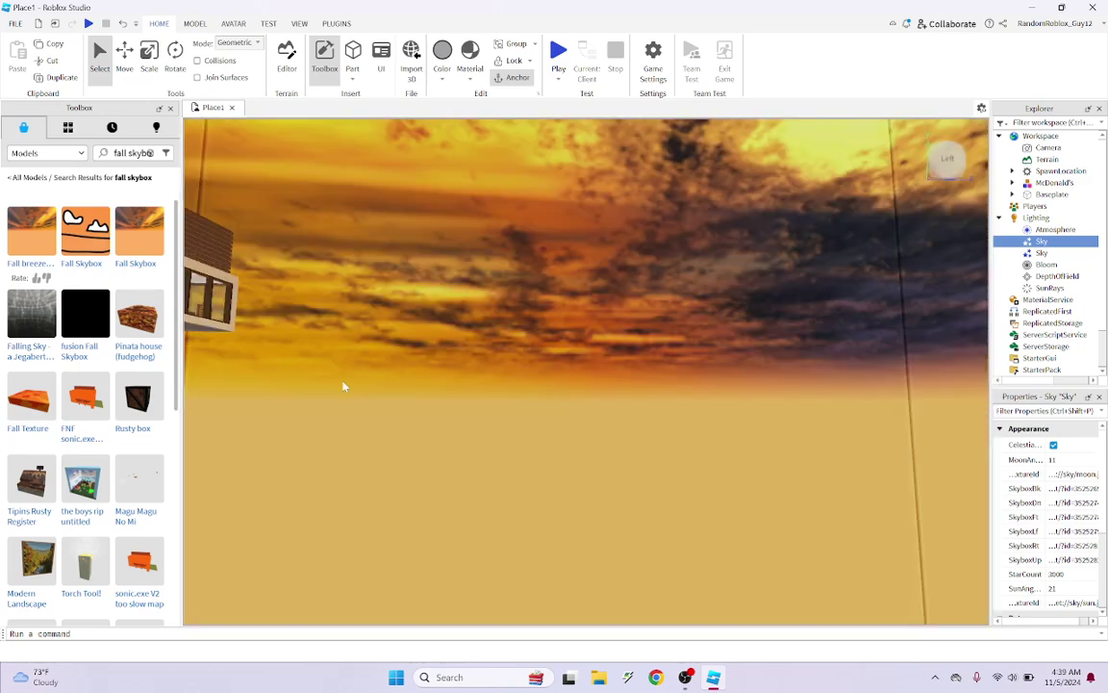
{"action": "right_click_drag", "start_coordinate": [570, 239], "coordinate": [578, 252]}
{"action": "key", "text": "w"}
{"action": "key", "text": "s"}
{"action": "key", "text": "s"}
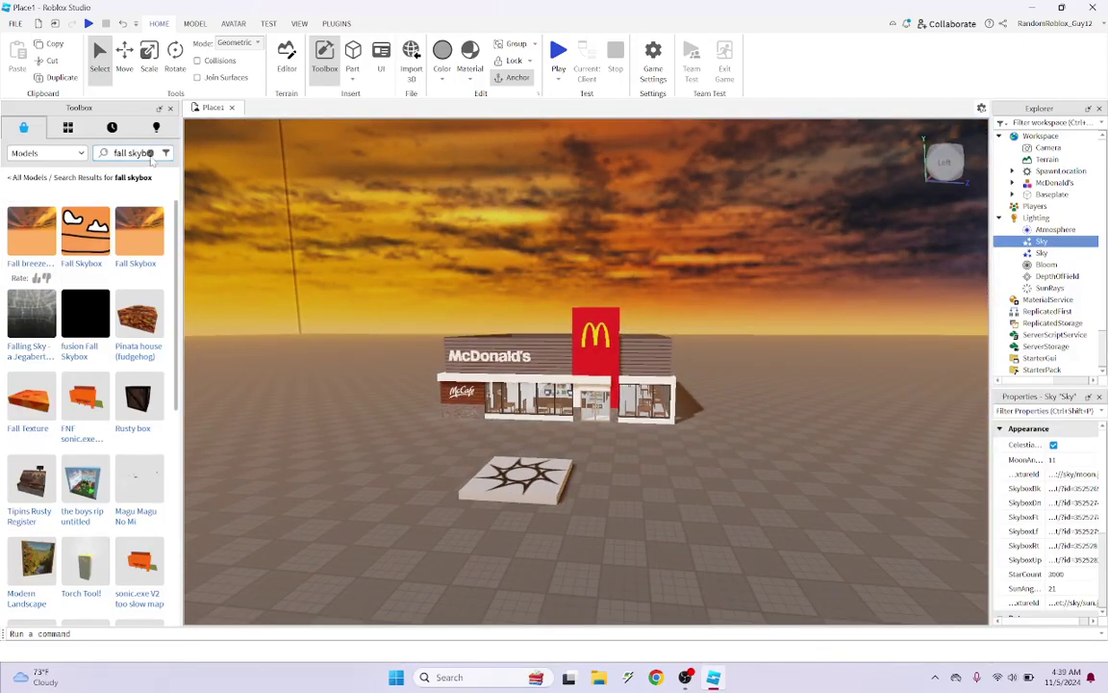
Replace the Toolbox search with "USA FLAG"
{"action": "left_click", "coordinate": [151, 154]}
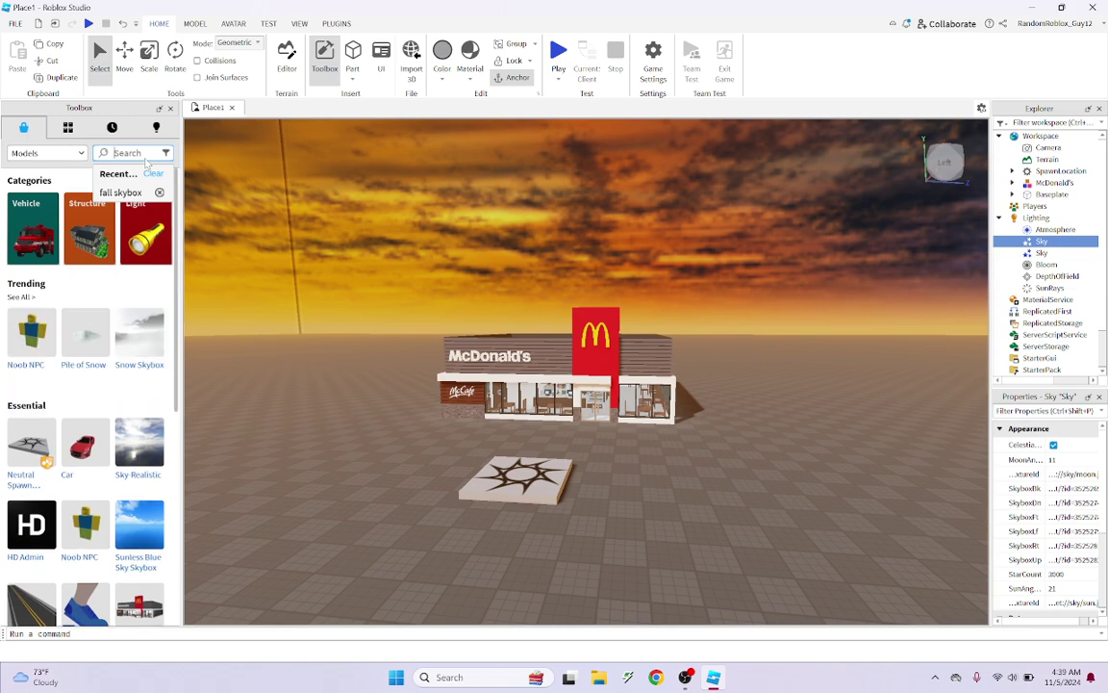
{"action": "type", "text": "USA FNAF"}
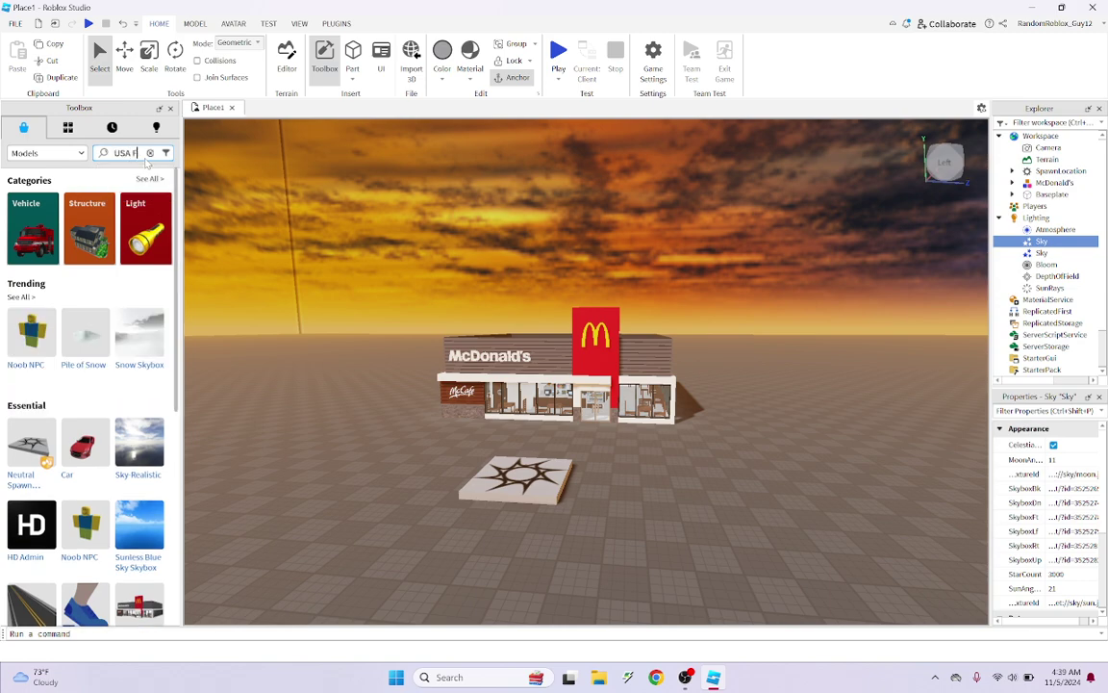
{"action": "key", "text": "BackSpace"}
{"action": "key", "text": "BackSpace"}
{"action": "key", "text": "BackSpace"}
{"action": "type", "text": "LAG"}
{"action": "key", "text": "Return"}
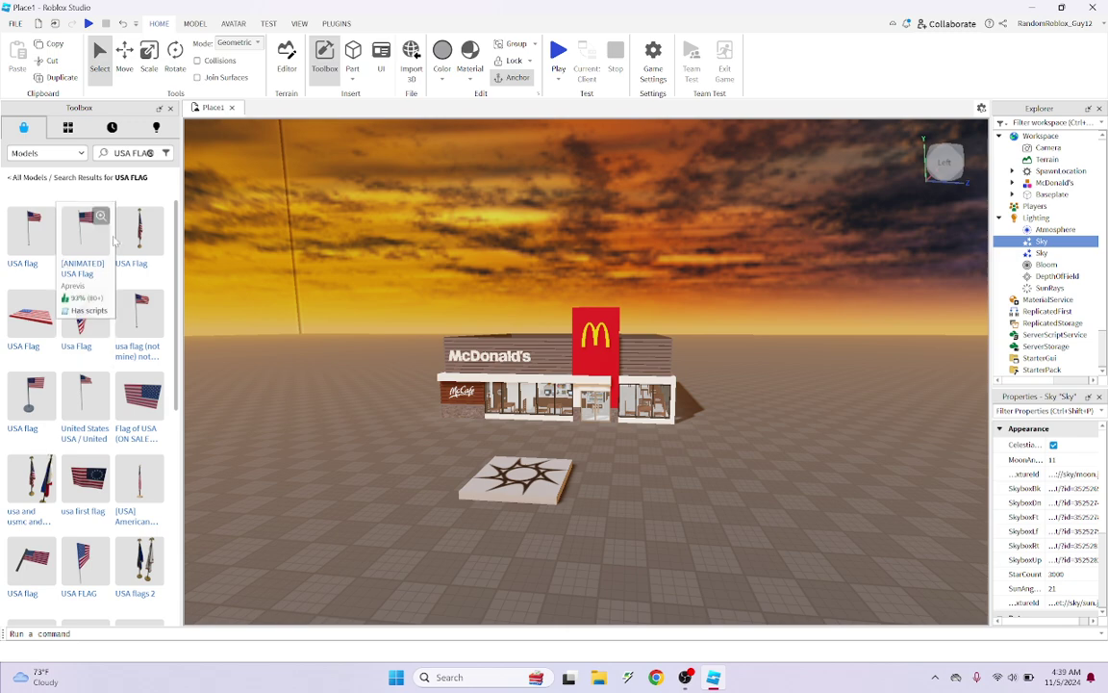
Insert the [ANIMATED] USA Flag model, accept its script notice and place it on the baseplate beside the restaurant
{"action": "left_click", "coordinate": [85, 231]}
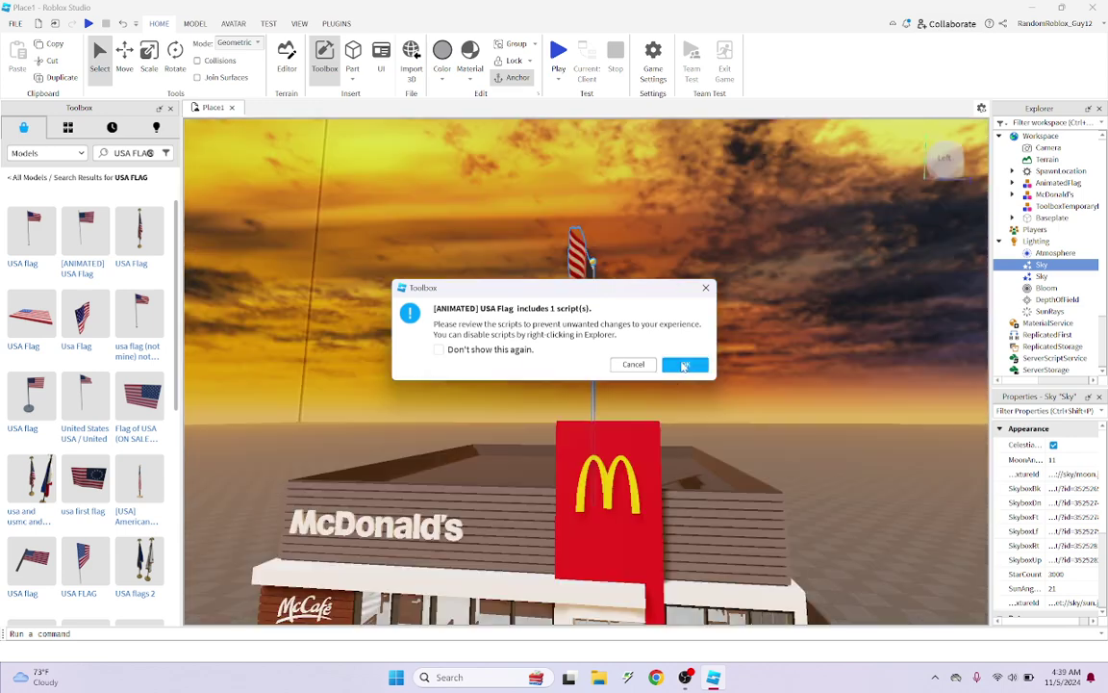
{"action": "left_click", "coordinate": [680, 366]}
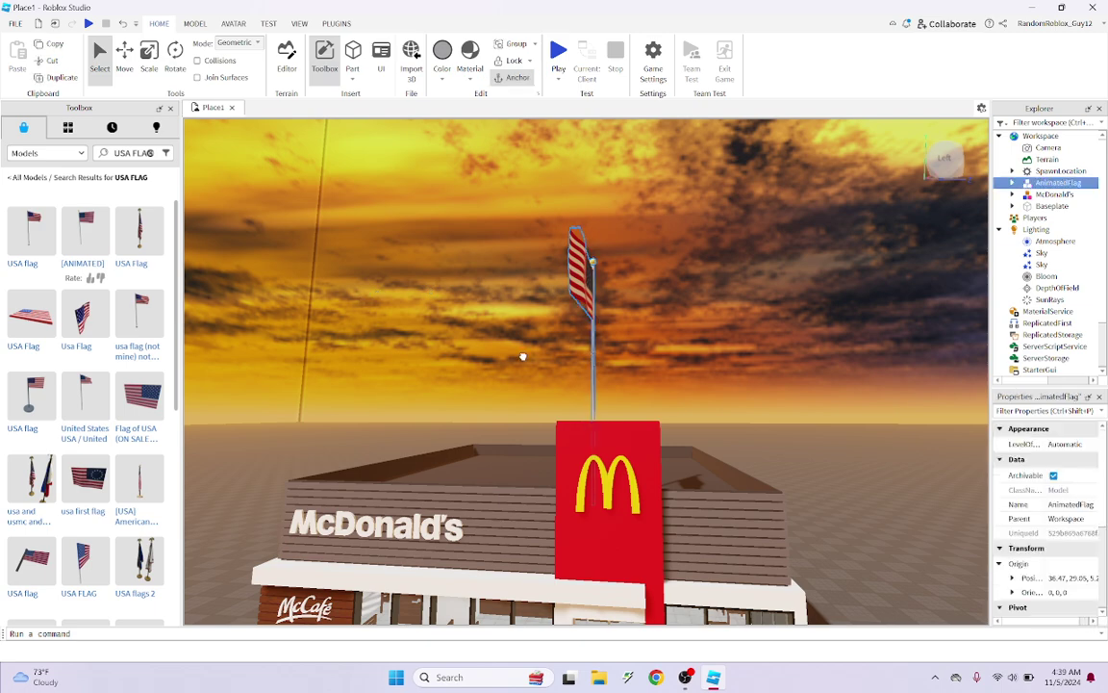
{"action": "right_click_drag", "start_coordinate": [810, 375], "coordinate": [547, 403]}
{"action": "mouse_move", "coordinate": [627, 318]}
{"action": "left_mouse_down"}
{"action": "mouse_move", "coordinate": [767, 341]}
{"action": "mouse_move", "coordinate": [648, 302]}
{"action": "mouse_move", "coordinate": [638, 314]}
{"action": "left_mouse_up"}
{"action": "right_click_drag", "start_coordinate": [637, 315], "coordinate": [615, 312]}
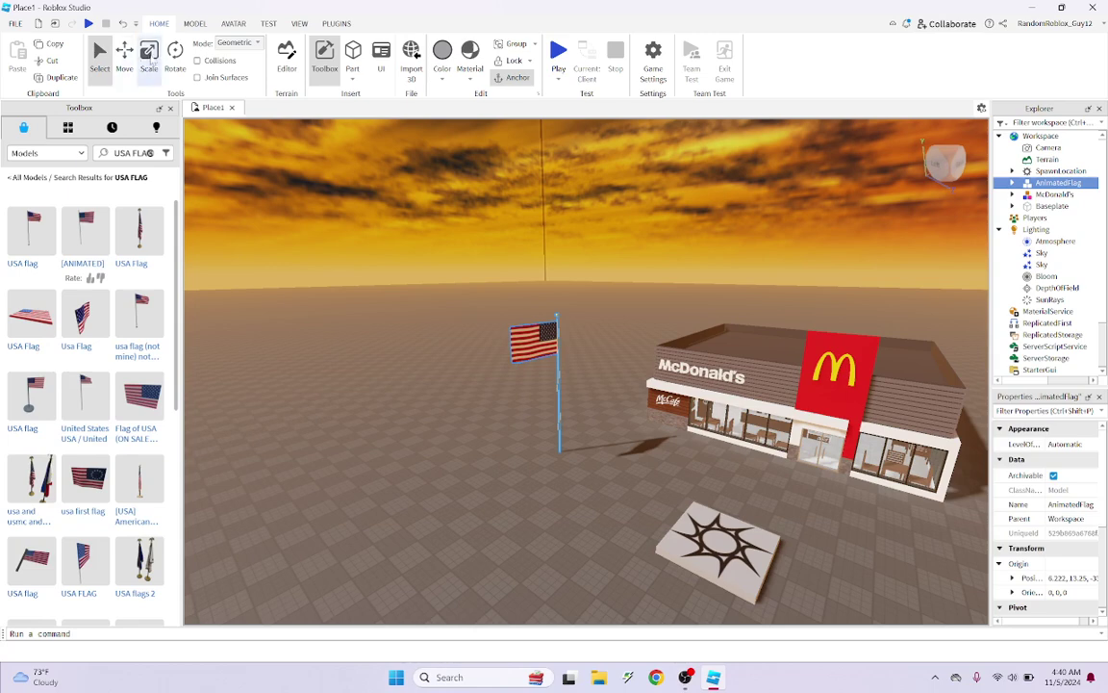
Scale the flag model up until it towers over the restaurant
{"action": "left_click", "coordinate": [147, 59]}
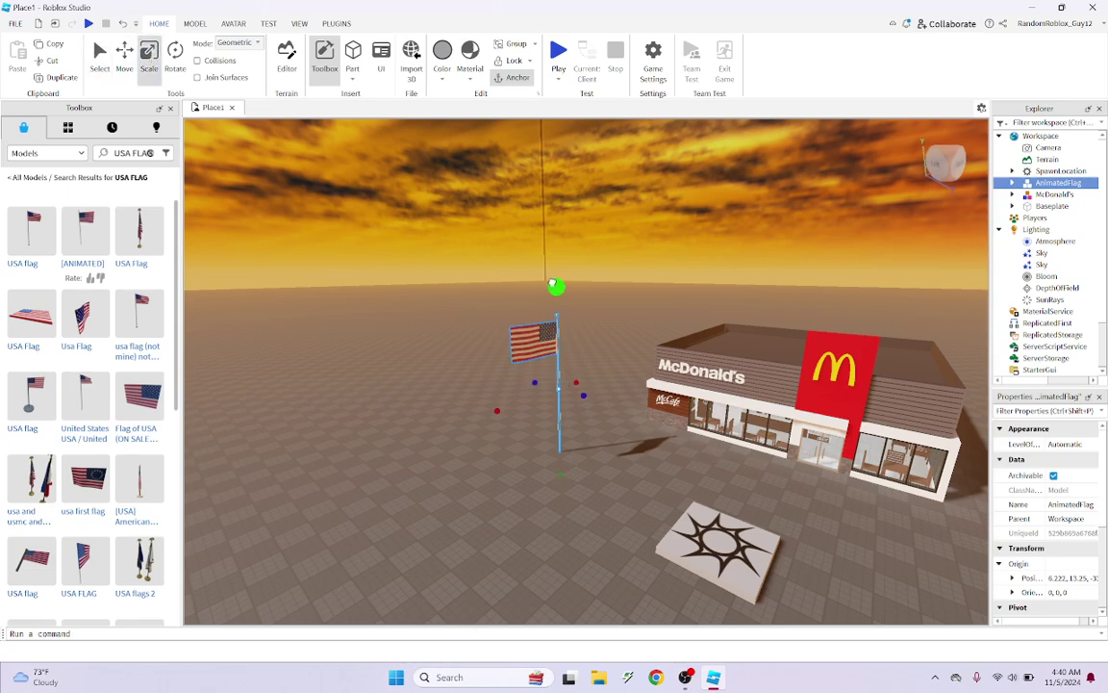
{"action": "left_click_drag", "start_coordinate": [563, 266], "coordinate": [555, 146]}
{"action": "scroll", "coordinate": [644, 315], "scroll_direction": "down", "scroll_amount": 5}
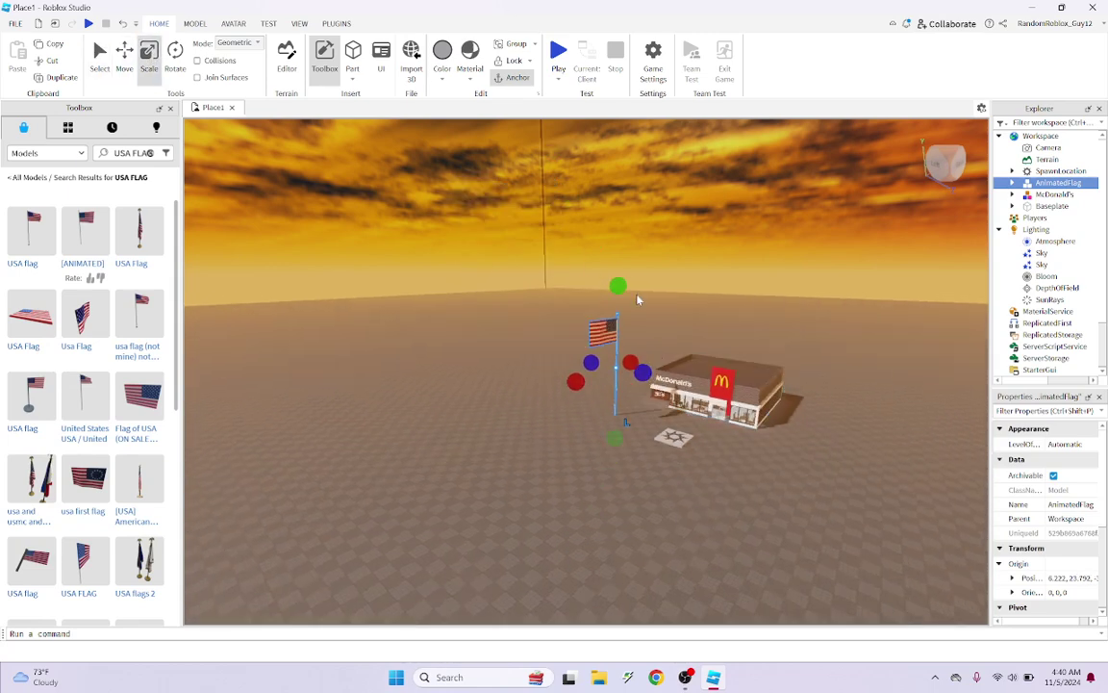
{"action": "left_click_drag", "start_coordinate": [618, 283], "coordinate": [620, 170]}
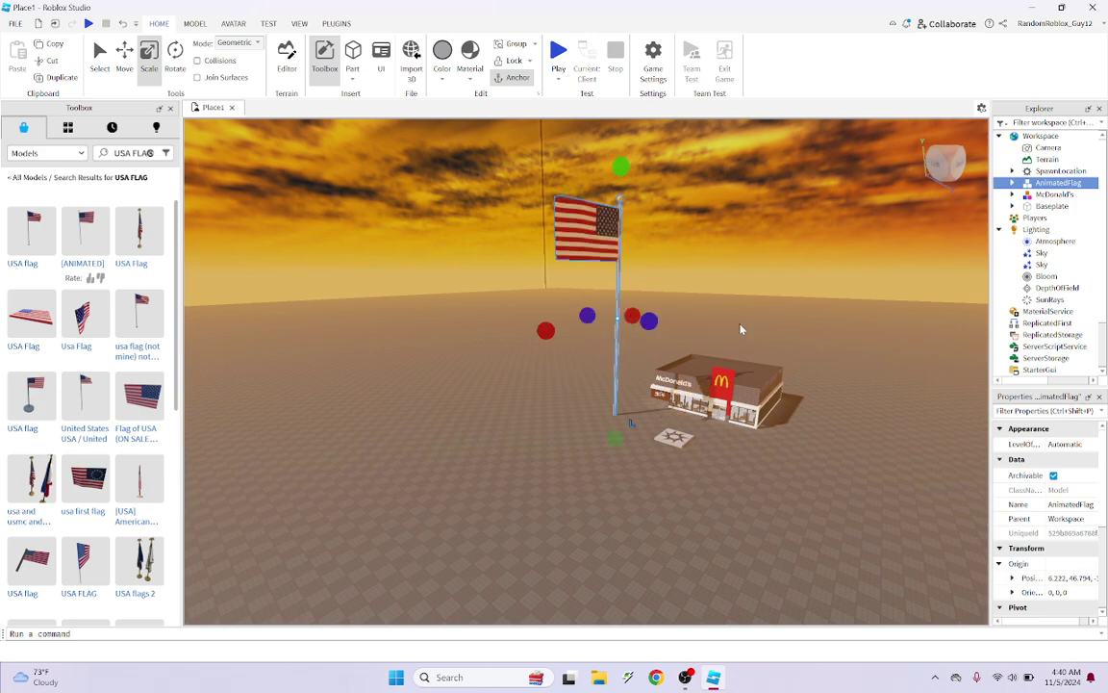
{"action": "scroll", "coordinate": [735, 318], "scroll_direction": "down", "scroll_amount": 3}
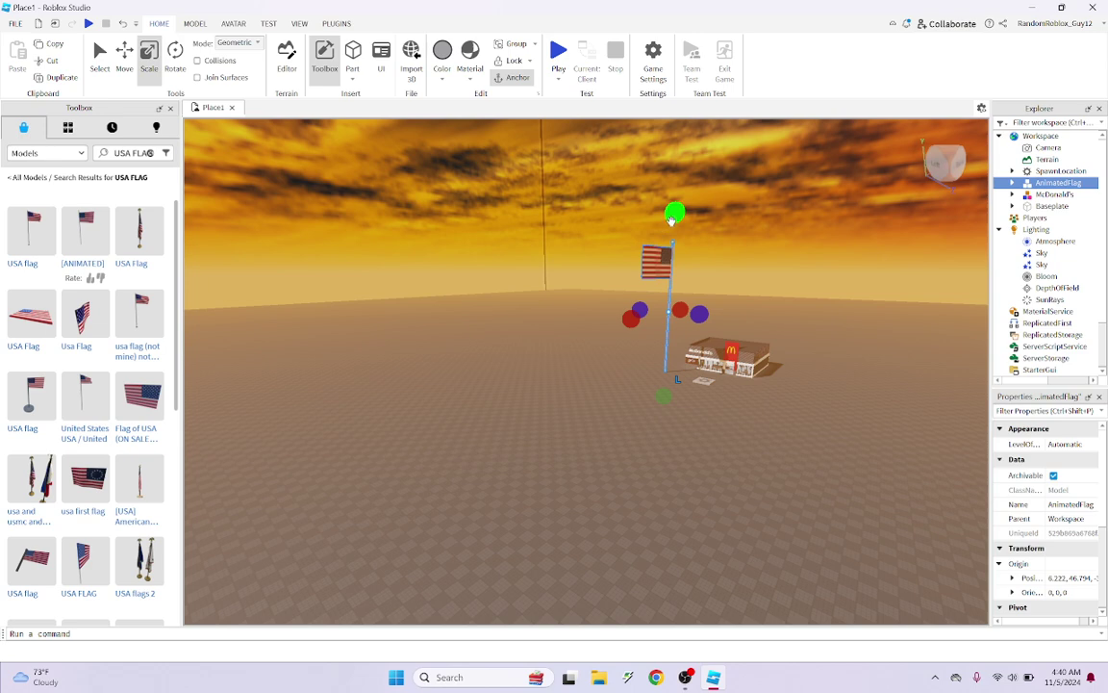
Try to scale the flag model up much further, to many times the restaurant's height
{"action": "left_click_drag", "start_coordinate": [671, 220], "coordinate": [674, 128]}
{"action": "scroll", "coordinate": [740, 348], "scroll_direction": "down", "scroll_amount": 3}
{"action": "scroll", "coordinate": [843, 336], "scroll_direction": "down", "scroll_amount": 3}
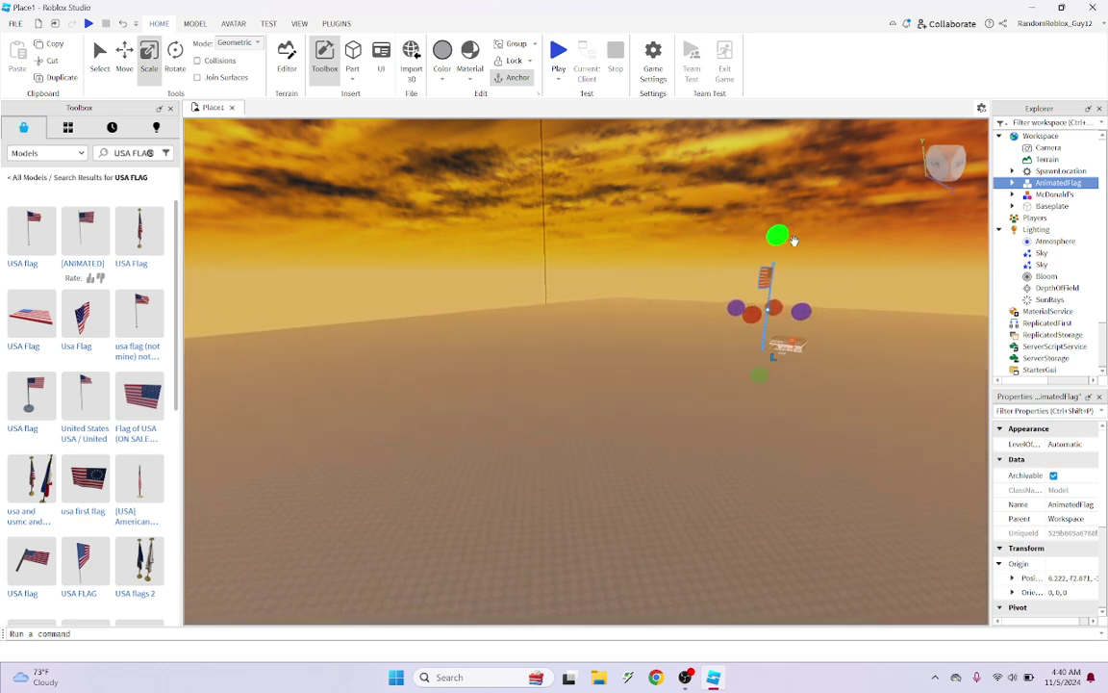
{"action": "left_click_drag", "start_coordinate": [731, 135], "coordinate": [716, 121]}
{"action": "left_click_drag", "start_coordinate": [743, 253], "coordinate": [732, 300]}
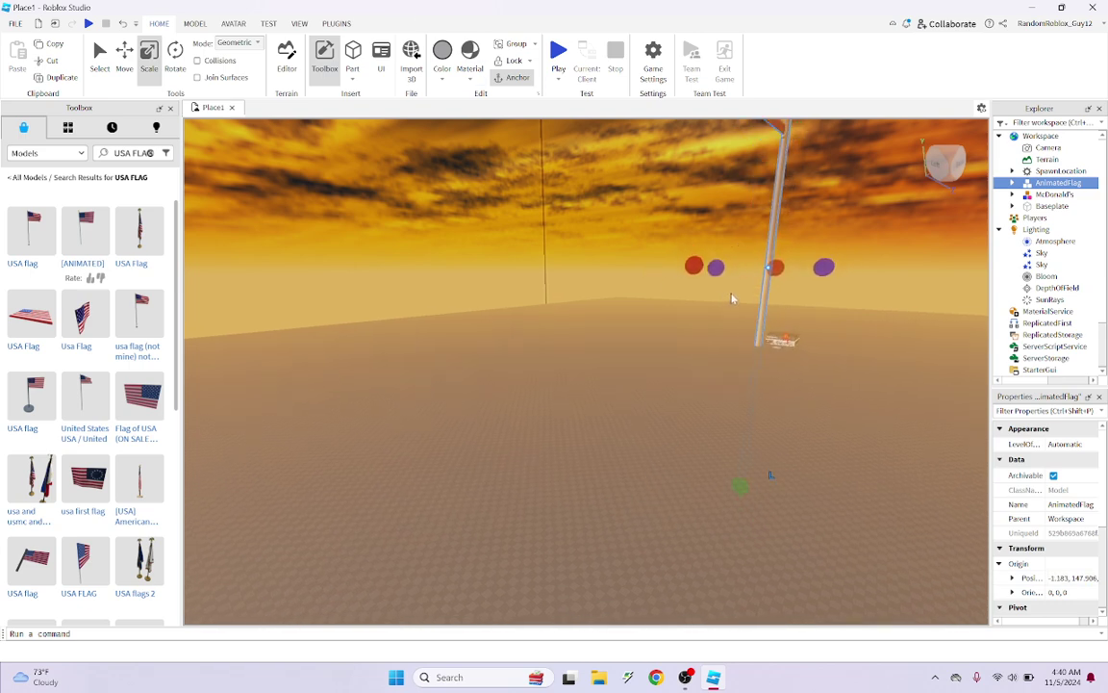
{"action": "scroll", "coordinate": [780, 224], "scroll_direction": "down", "scroll_amount": 2}
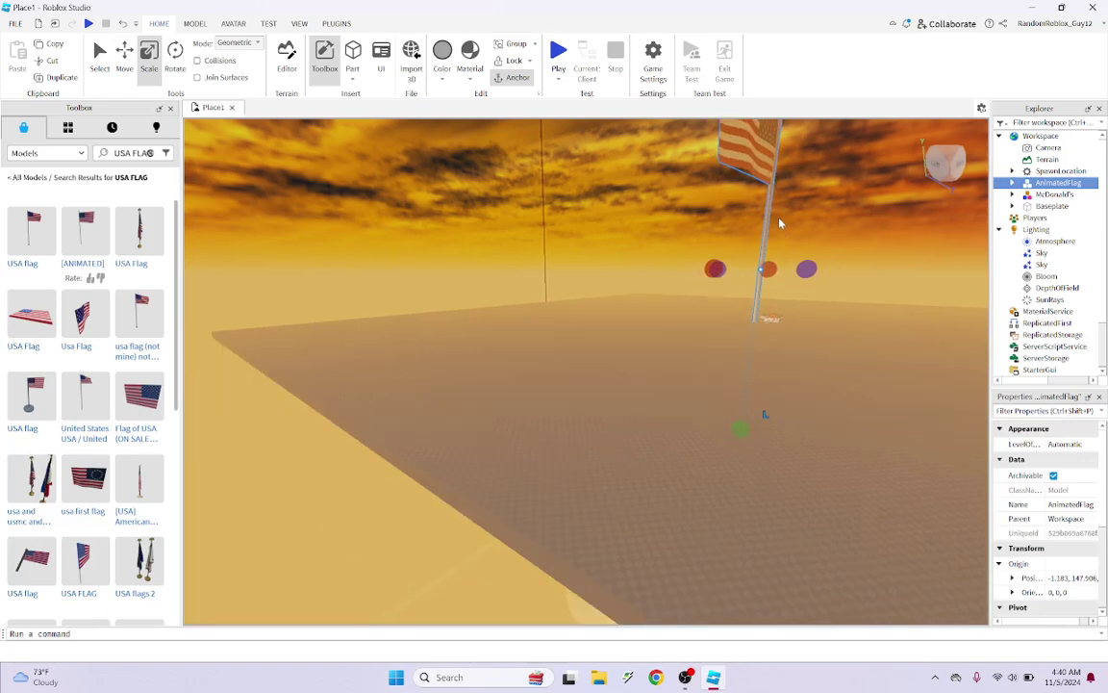
{"action": "scroll", "coordinate": [777, 204], "scroll_direction": "down", "scroll_amount": 3}
{"action": "left_click_drag", "start_coordinate": [769, 265], "coordinate": [745, 160]}
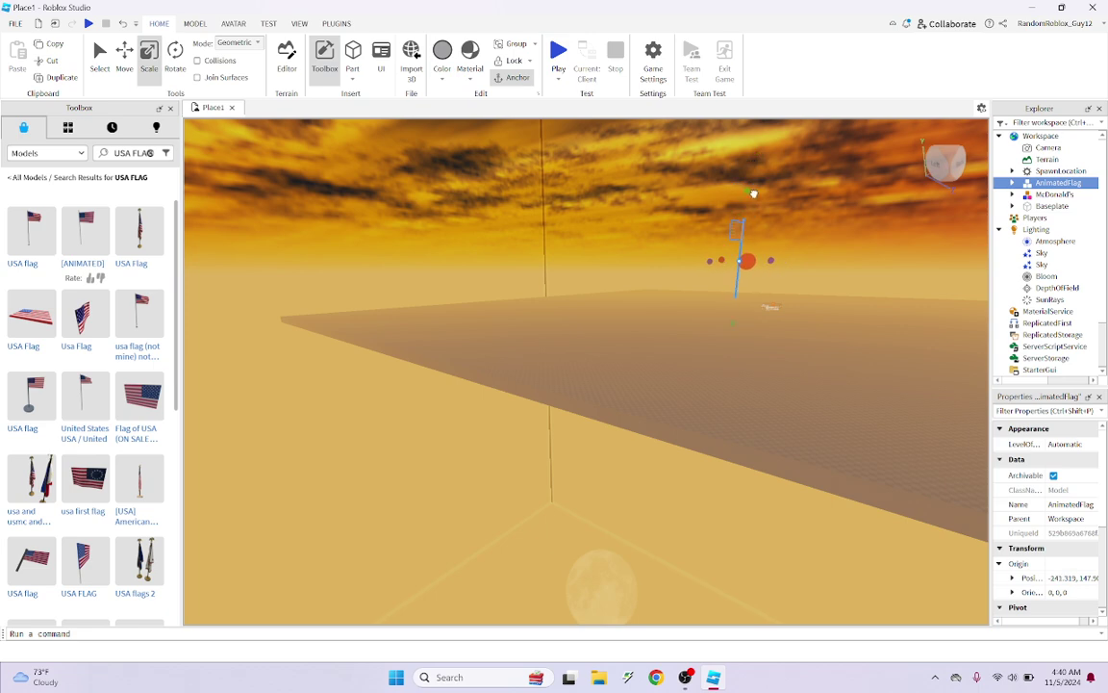
Scale the oversized flag back down so it stands on the baseplate near the restaurant, a few times the building's height
{"action": "right_click_drag", "start_coordinate": [773, 241], "coordinate": [773, 241]}
{"action": "key", "text": "w"}
{"action": "left_click_drag", "start_coordinate": [494, 154], "coordinate": [557, 378]}
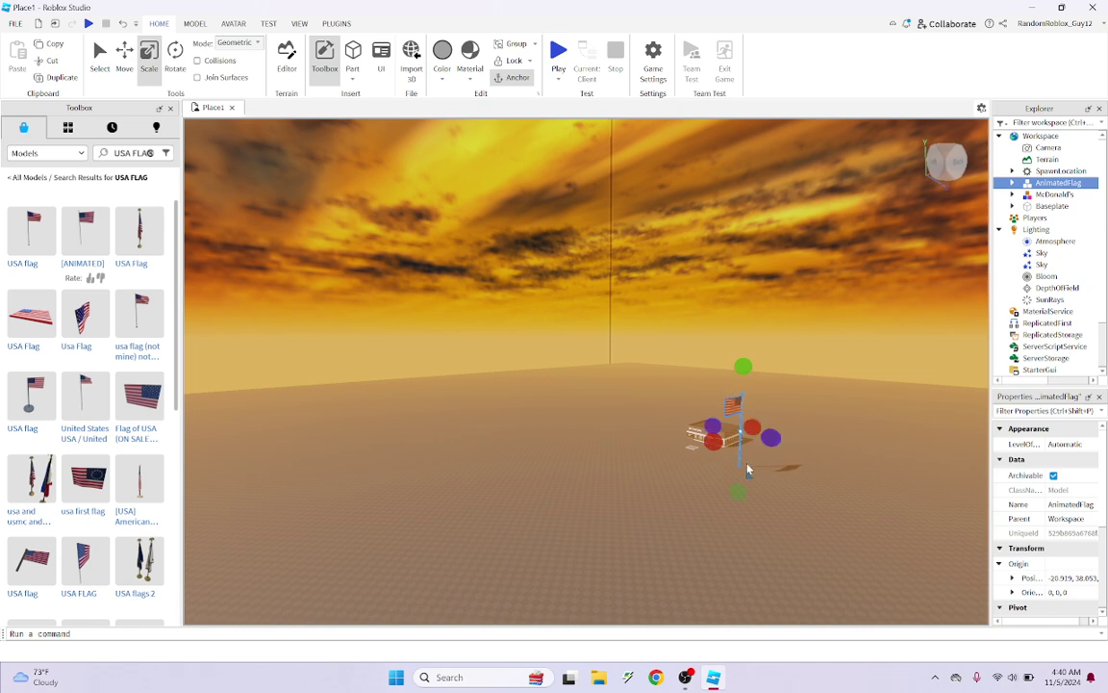
{"action": "scroll", "coordinate": [765, 454], "scroll_direction": "up", "scroll_amount": 6}
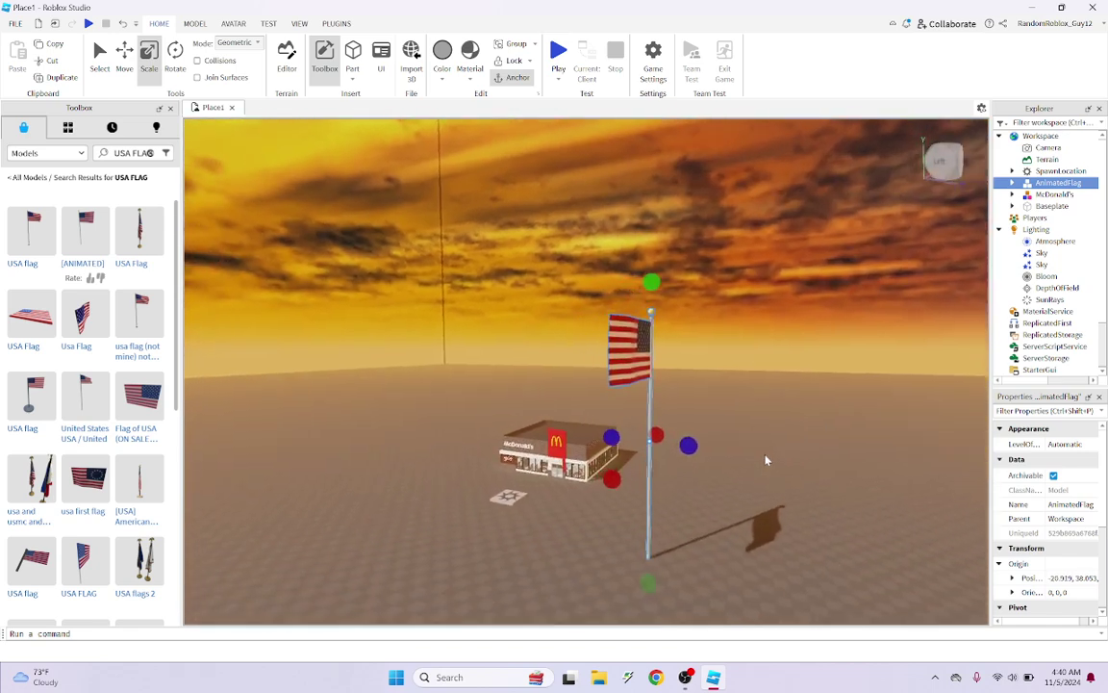
Check the flag from the restaurant's side and start a new play test
{"action": "key", "text": "a"}
{"action": "right_click_drag", "start_coordinate": [767, 460], "coordinate": [766, 460]}
{"action": "key", "text": "w"}
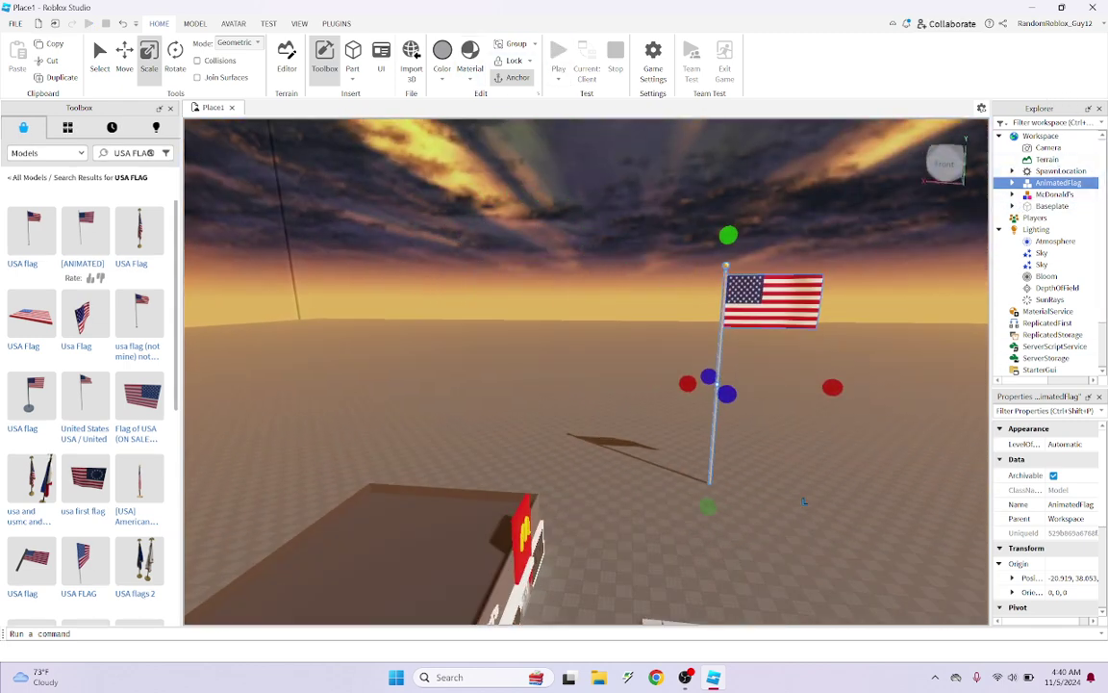
{"action": "key", "text": "F5"}
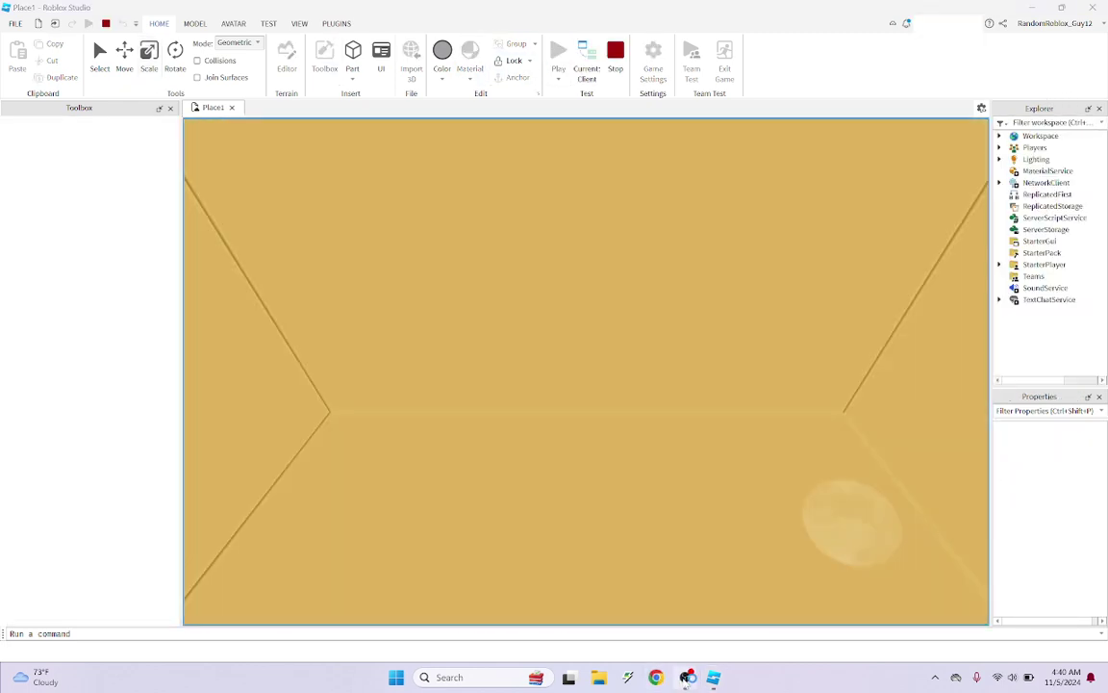
Walk the character from the spawn point to the flag, look up at it, and stop the play test
{"action": "left_click", "coordinate": [685, 678]}
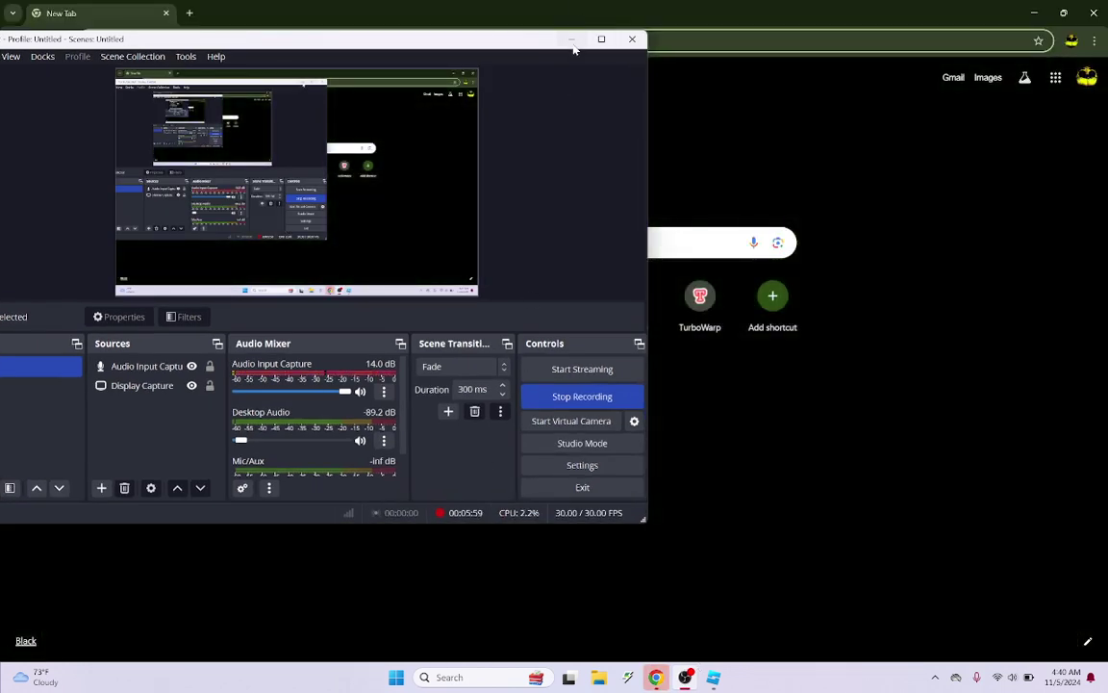
{"action": "left_click", "coordinate": [571, 39]}
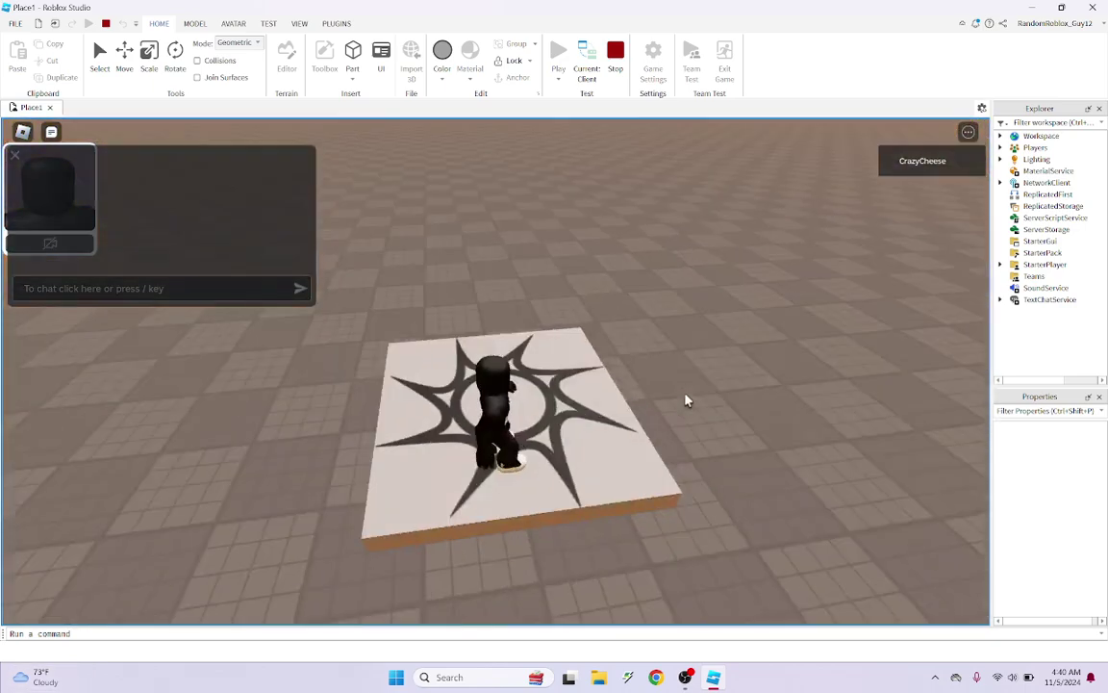
{"action": "right_click_drag", "start_coordinate": [686, 399], "coordinate": [686, 400]}
{"action": "key", "text": "d"}
{"action": "key", "text": "w"}
{"action": "key", "text": "d"}
{"action": "key", "text": "w"}
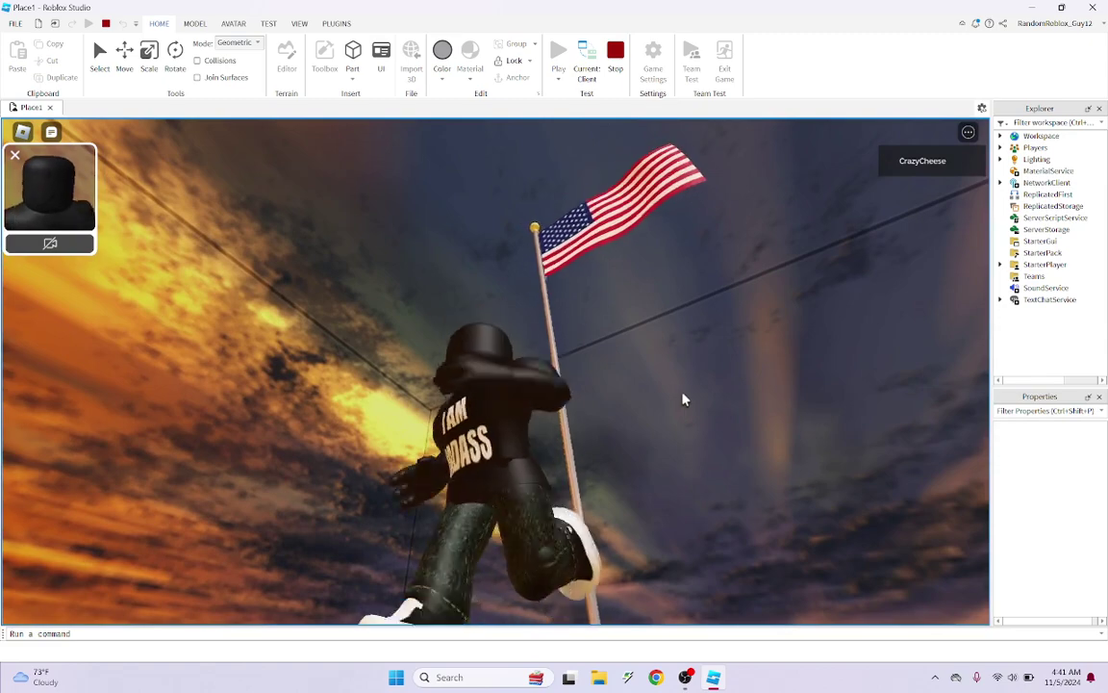
{"action": "left_click", "coordinate": [613, 49]}
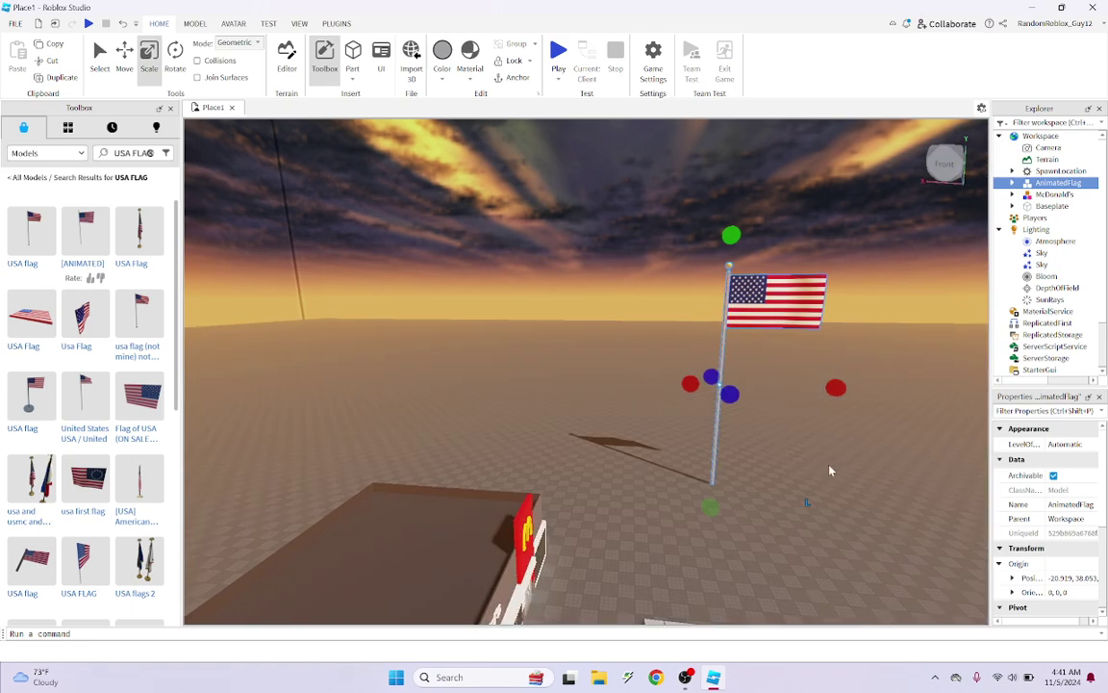
Duplicate the animated flag and stand the copy on the baseplate along the opposite side of the restaurant
{"action": "left_click", "coordinate": [862, 223]}
{"action": "right_click_drag", "start_coordinate": [862, 224], "coordinate": [862, 223]}
{"action": "key", "text": "w"}
{"action": "key", "text": "s"}
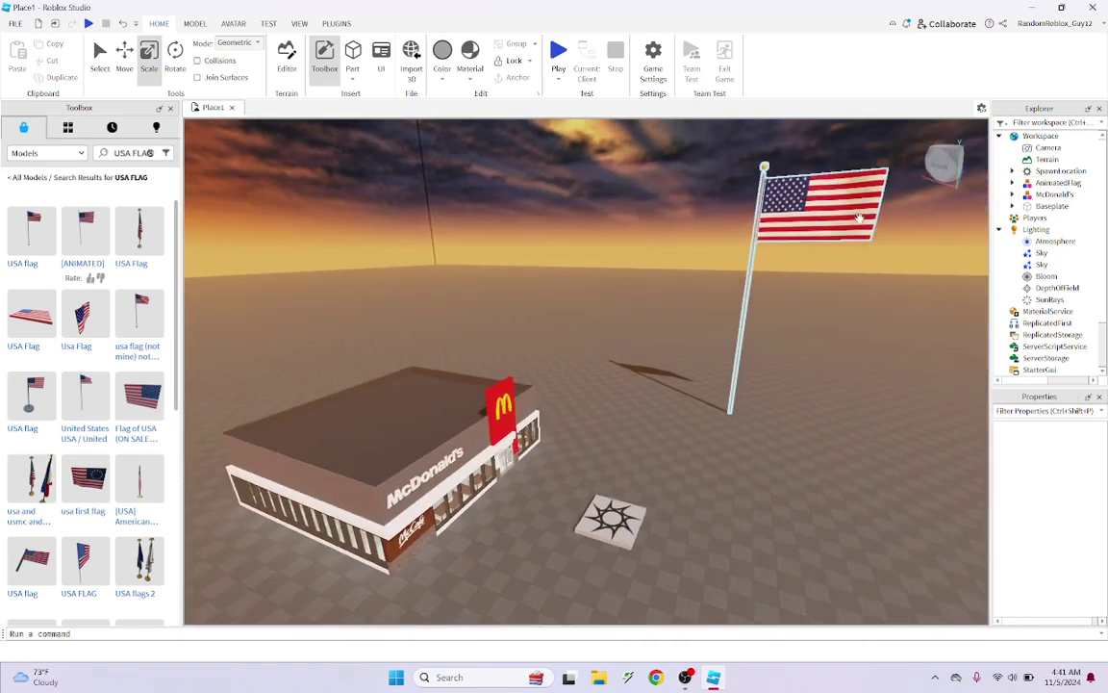
{"action": "key", "text": "s"}
{"action": "right_click_drag", "start_coordinate": [747, 273], "coordinate": [743, 272]}
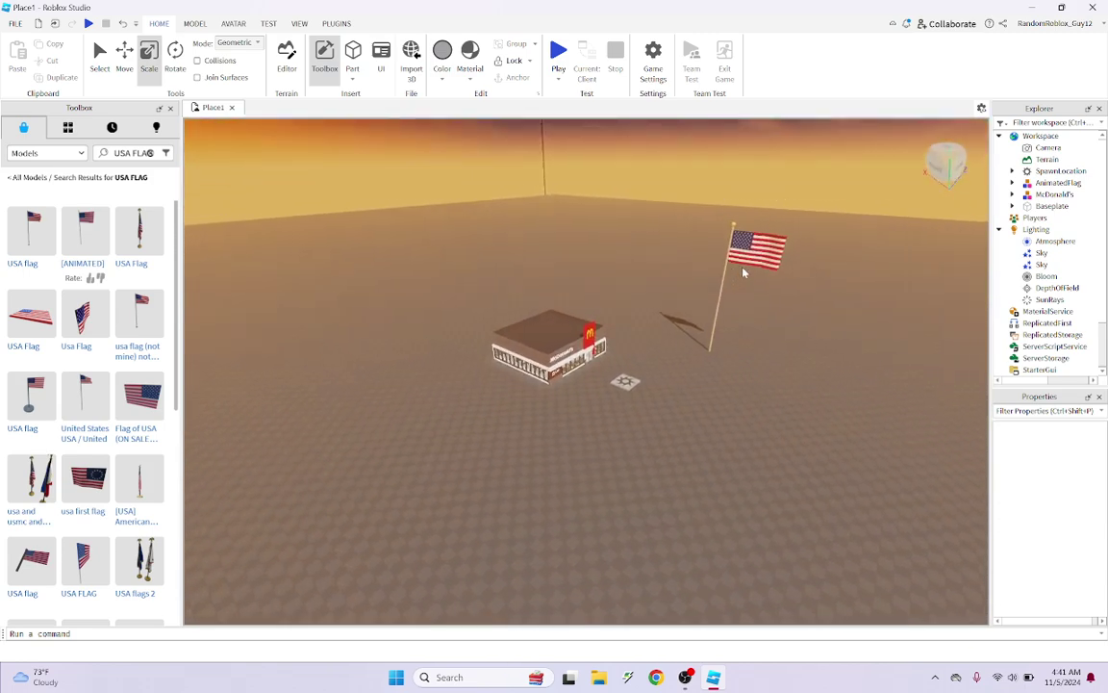
{"action": "left_click", "coordinate": [738, 261]}
{"action": "key", "text": "ctrl+d"}
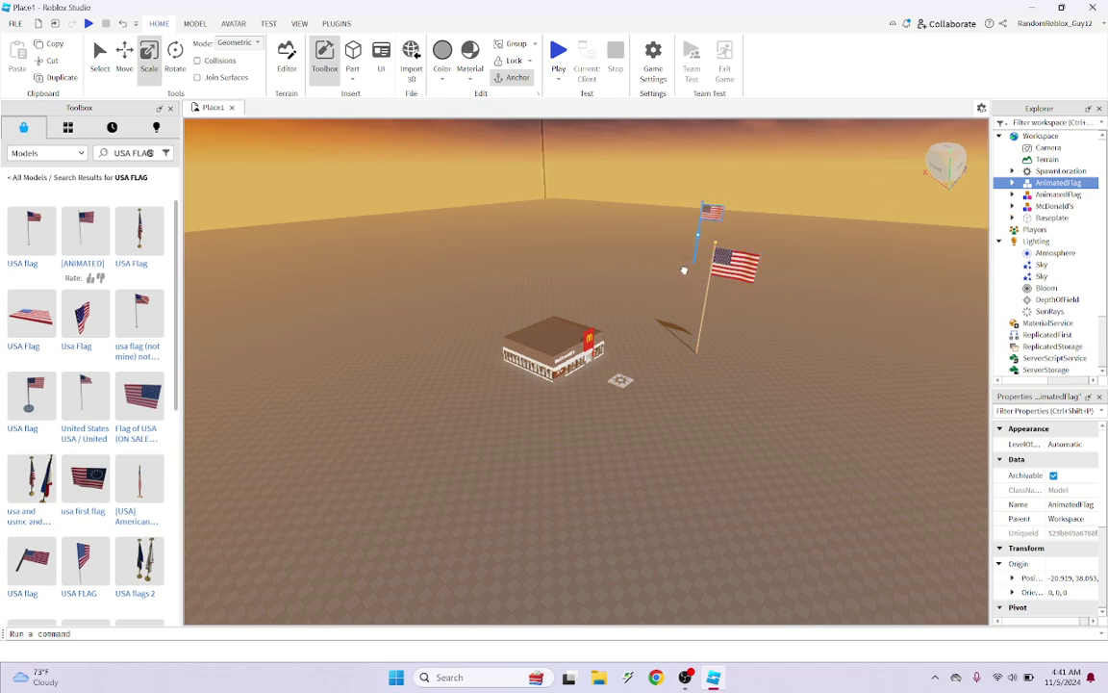
{"action": "left_click_drag", "start_coordinate": [436, 387], "coordinate": [543, 448]}
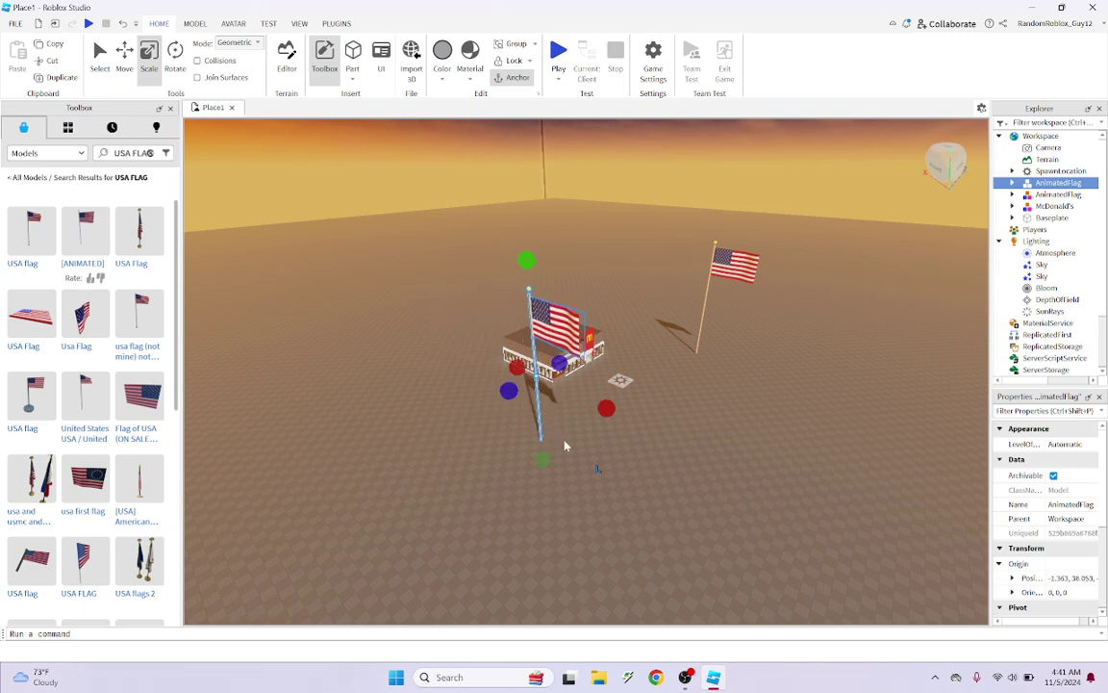
Make two more copies of the flag and place them on the baseplate to complete a loose group of four
{"action": "key", "text": "ctrl+d"}
{"action": "left_click_drag", "start_coordinate": [607, 301], "coordinate": [640, 491]}
{"action": "key", "text": "ctrl+d"}
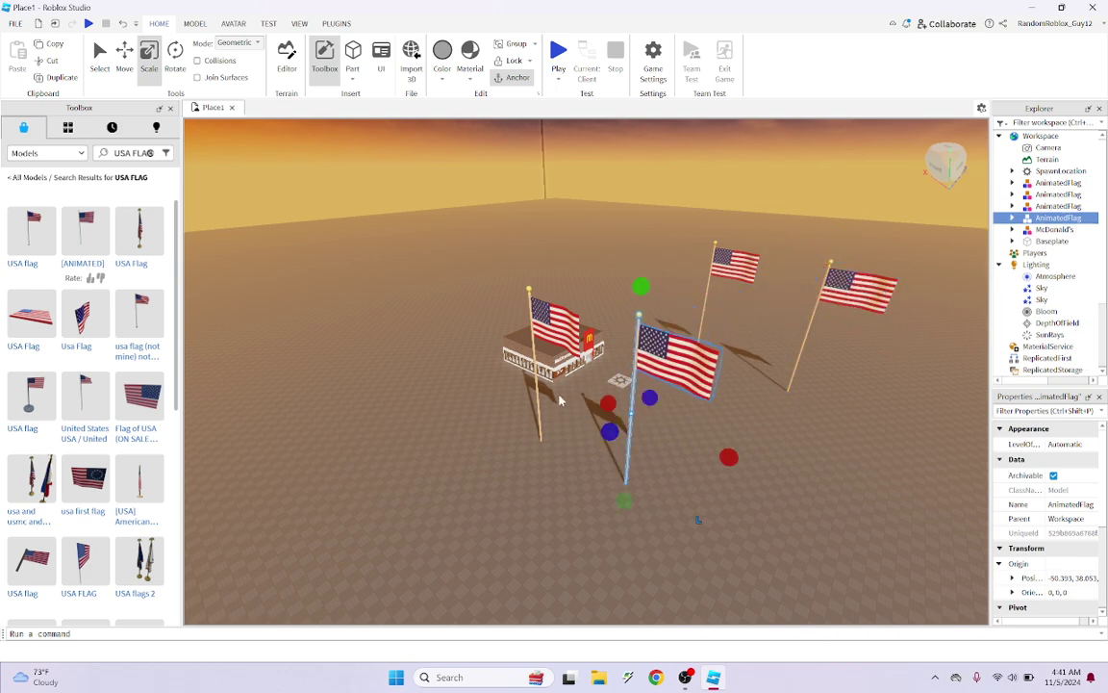
Select all four flags, duplicate the set twice, and spread the copies around the restaurant
{"action": "left_click", "coordinate": [549, 328], "text": "ctrl"}
{"action": "left_click", "coordinate": [755, 265], "text": "ctrl"}
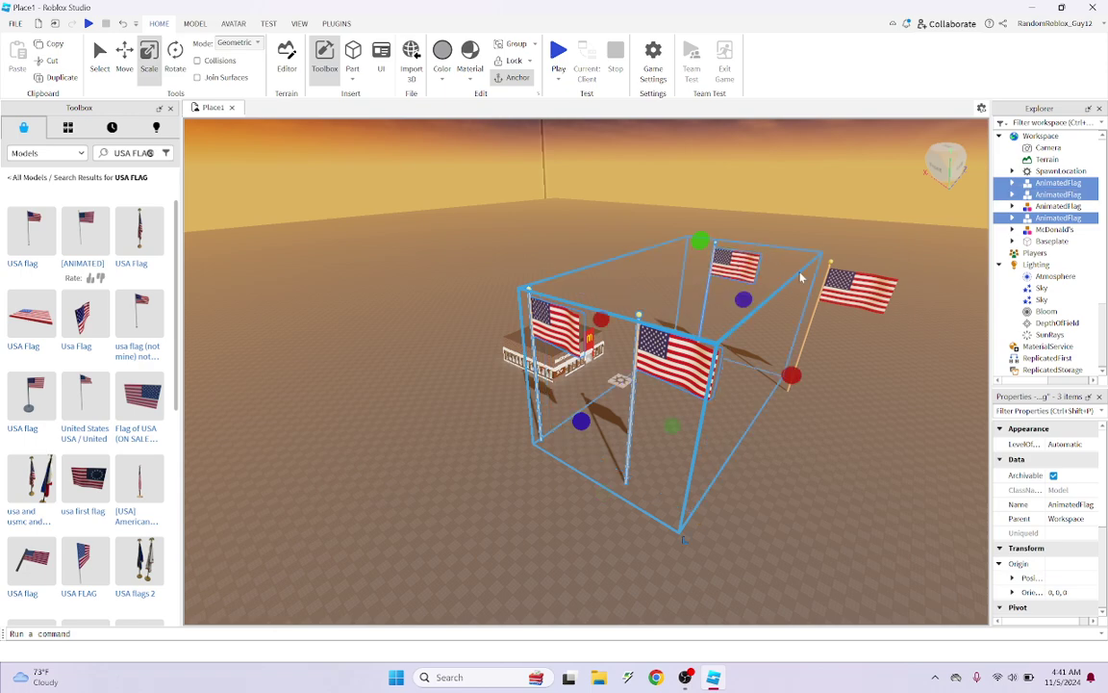
{"action": "left_click", "coordinate": [859, 284], "text": "ctrl"}
{"action": "key", "text": "ctrl+d"}
{"action": "left_click_drag", "start_coordinate": [859, 299], "coordinate": [875, 484]}
{"action": "key", "text": "ctrl+d"}
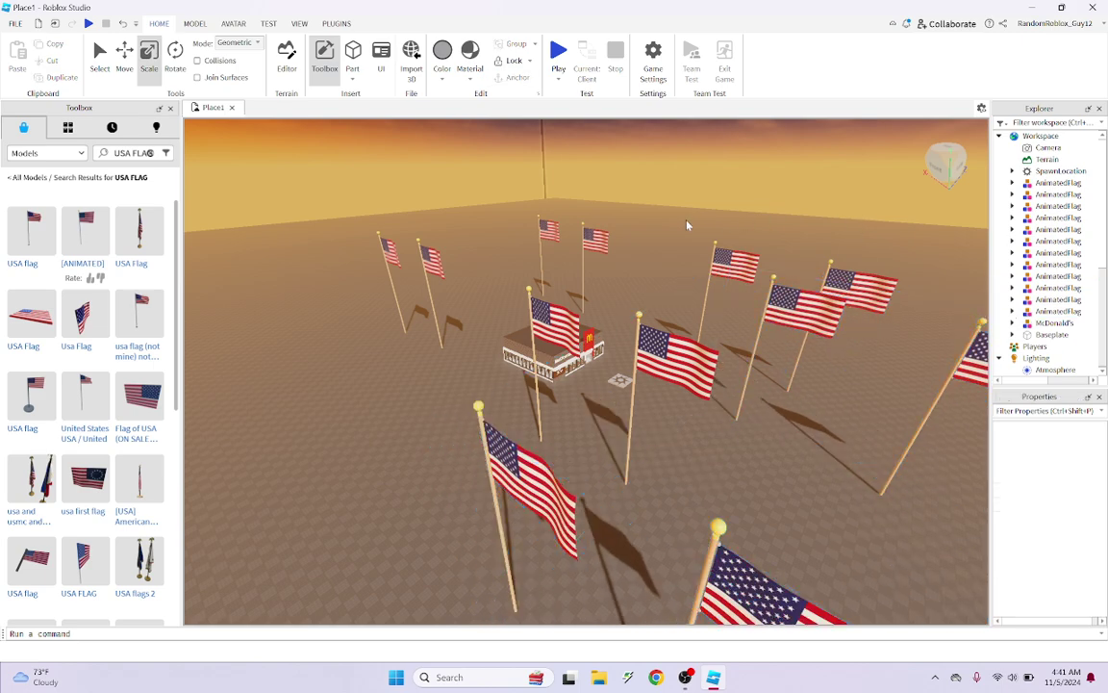
Select five of the flags around the restaurant and move them together farther back on the baseplate
{"action": "scroll", "coordinate": [687, 221], "scroll_direction": "down", "scroll_amount": 5}
{"action": "right_click_drag", "start_coordinate": [755, 211], "coordinate": [754, 212]}
{"action": "left_click", "coordinate": [690, 310]}
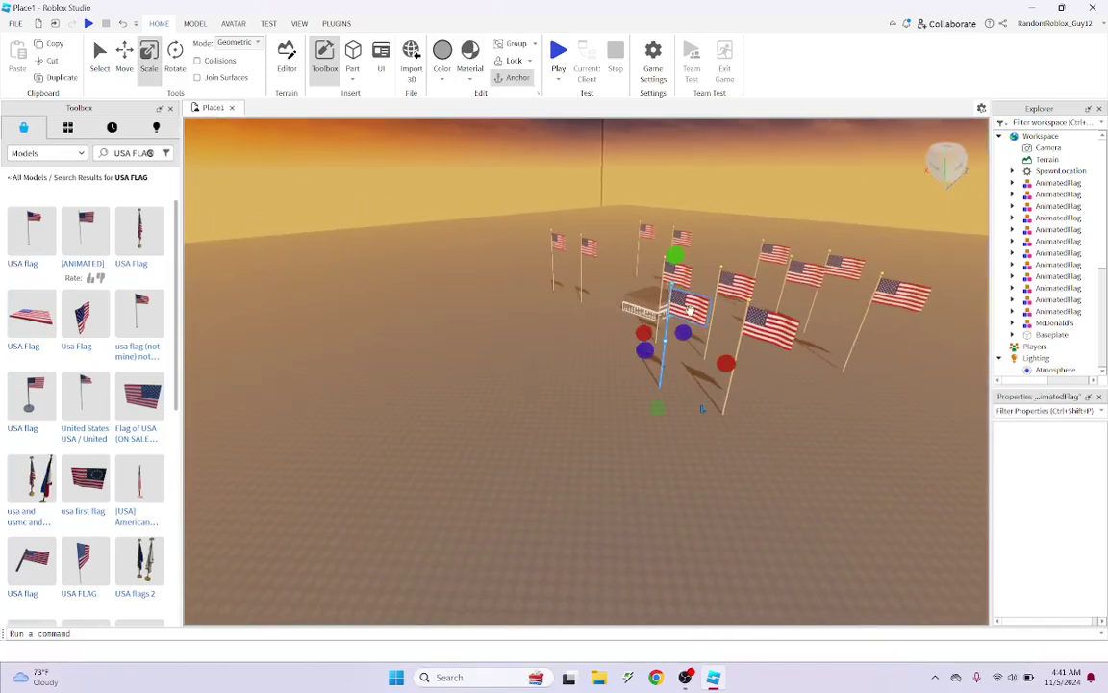
{"action": "left_click", "coordinate": [777, 331], "text": "ctrl"}
{"action": "left_click", "coordinate": [736, 282], "text": "ctrl"}
{"action": "left_click", "coordinate": [671, 265], "text": "ctrl"}
{"action": "left_click_drag", "start_coordinate": [776, 254], "coordinate": [780, 256], "text": "ctrl"}
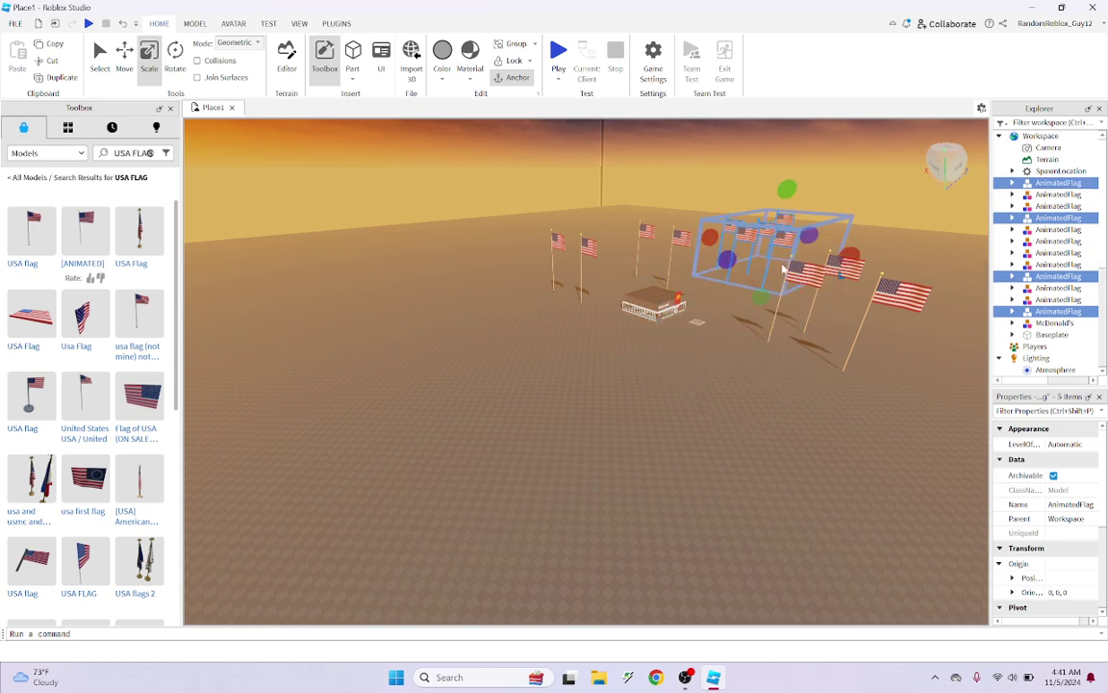
Add the remaining seven flags to the selection so that all twelve are selected
{"action": "left_click", "coordinate": [800, 274], "text": "ctrl"}
{"action": "left_click", "coordinate": [849, 265], "text": "ctrl"}
{"action": "left_click", "coordinate": [893, 305], "text": "ctrl"}
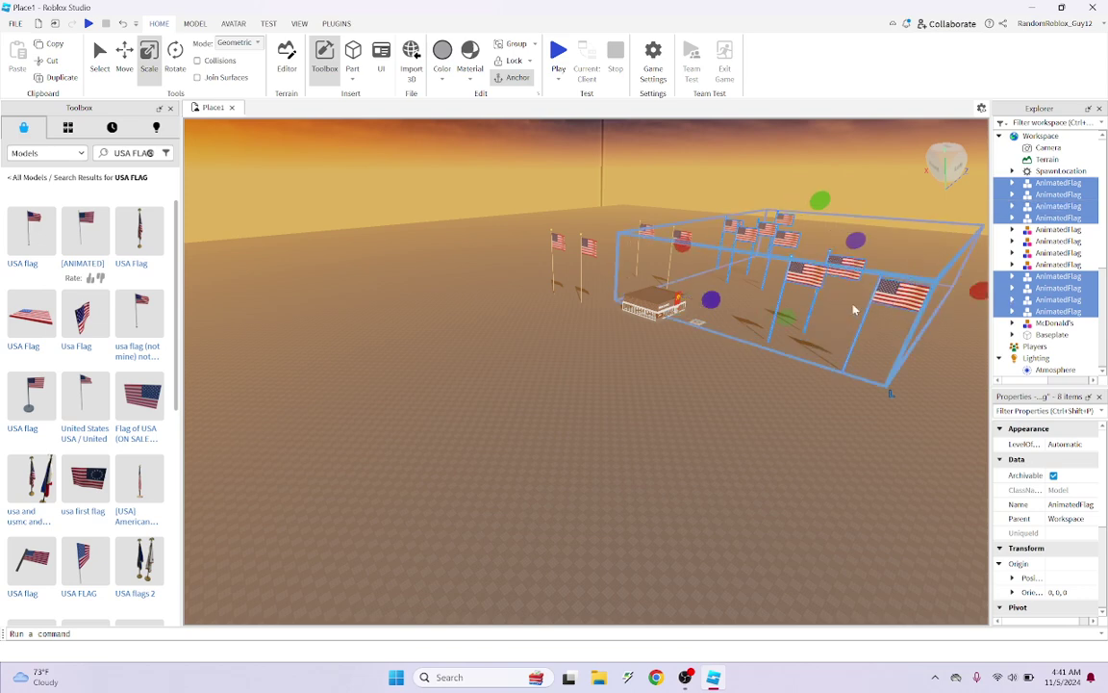
{"action": "key", "text": "w"}
{"action": "right_click_drag", "start_coordinate": [628, 280], "coordinate": [630, 280]}
{"action": "key", "text": "w"}
{"action": "key", "text": "a"}
{"action": "left_click", "coordinate": [596, 358], "text": "ctrl"}
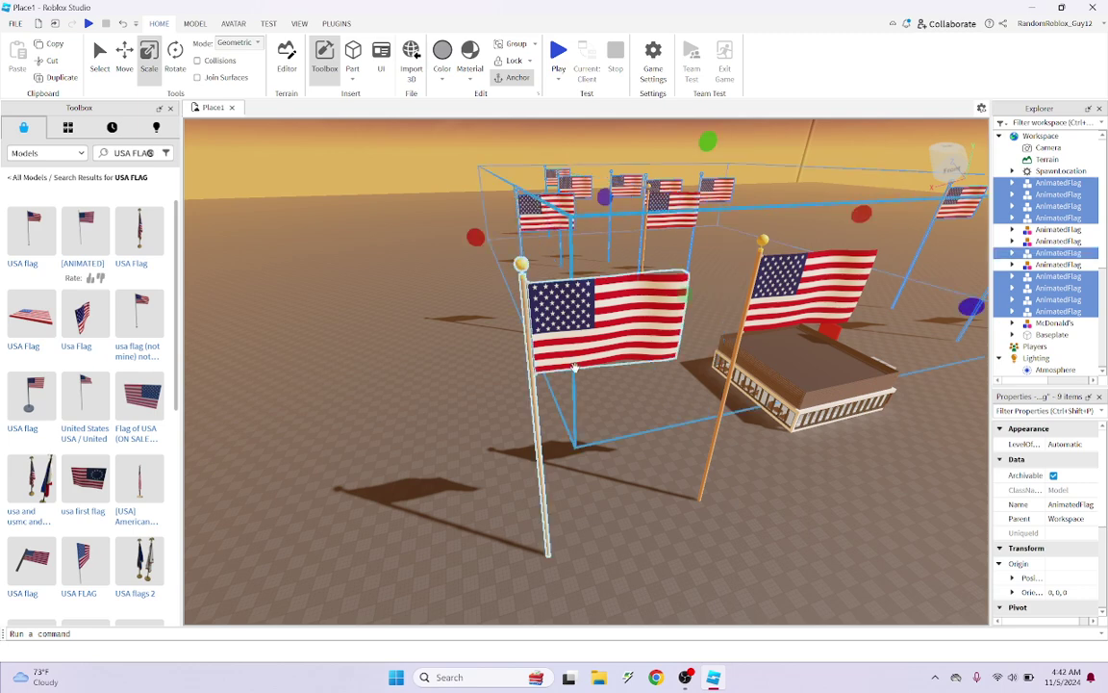
{"action": "left_click", "coordinate": [612, 345], "text": "ctrl"}
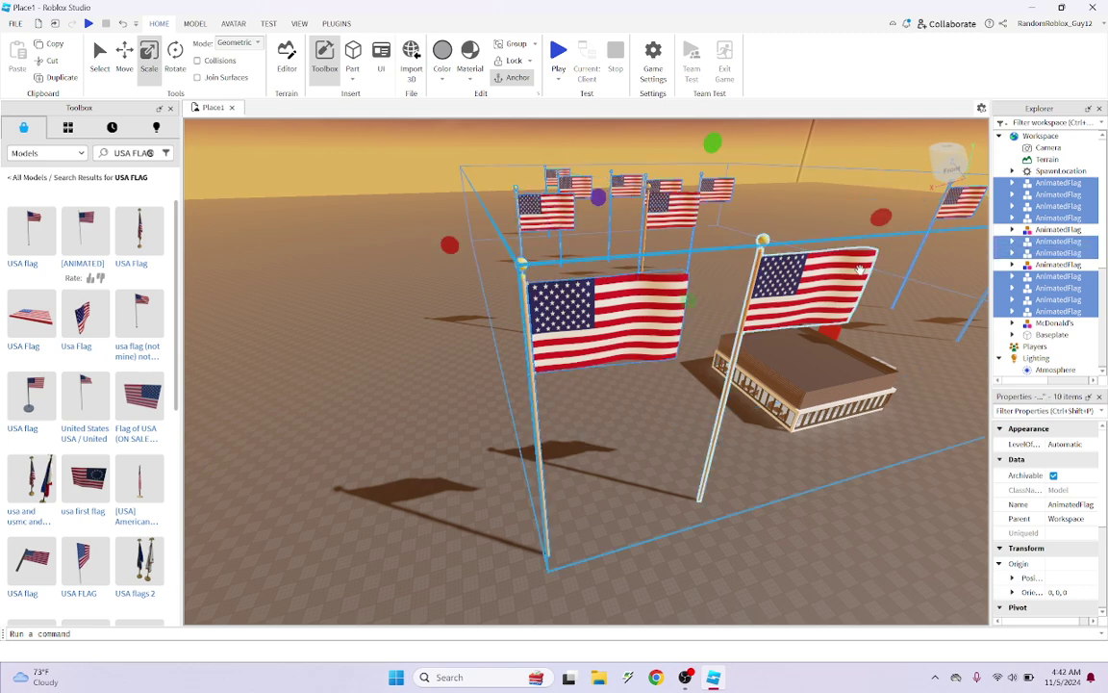
{"action": "left_click", "coordinate": [829, 281], "text": "ctrl"}
{"action": "scroll", "coordinate": [853, 270], "scroll_direction": "down", "scroll_amount": 10}
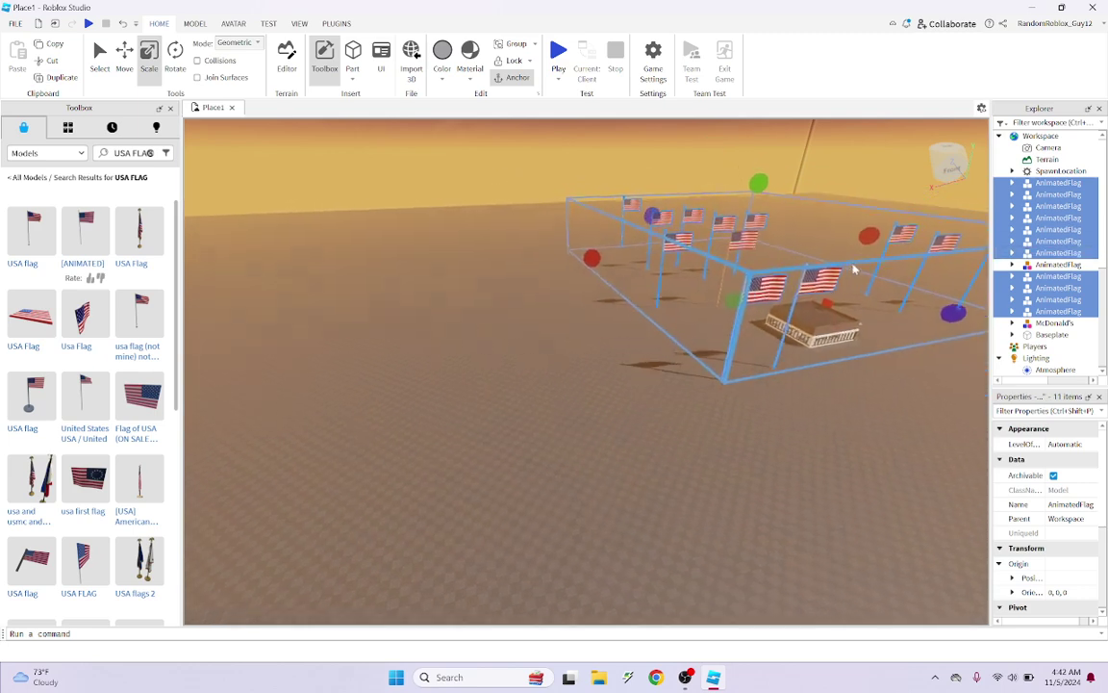
{"action": "right_click_drag", "start_coordinate": [853, 268], "coordinate": [853, 267]}
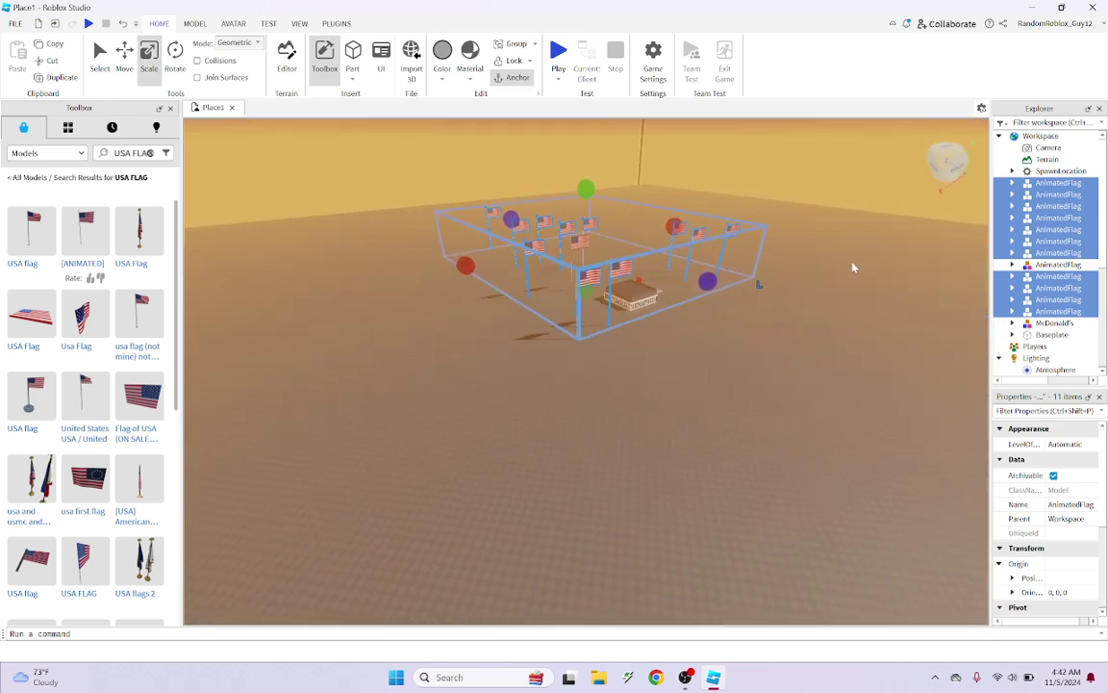
{"action": "left_click", "coordinate": [578, 235], "text": "ctrl"}
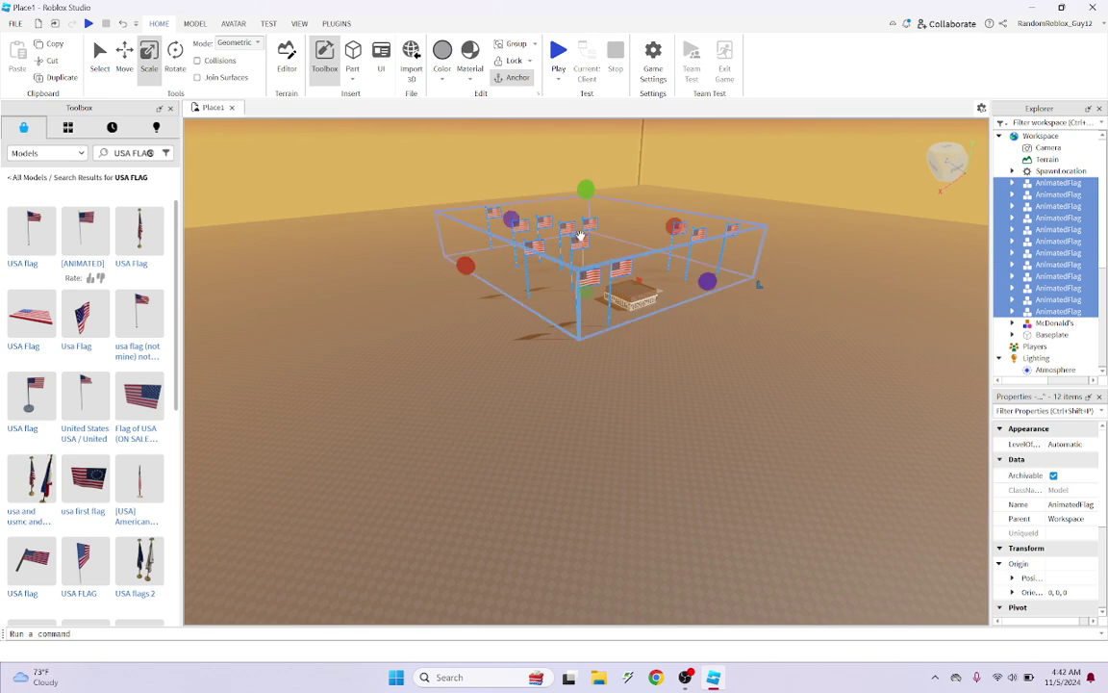
Duplicate the twelve-flag group three times and spread the copies across the baseplate around the restaurant
{"action": "key", "text": "ctrl+d"}
{"action": "left_click_drag", "start_coordinate": [621, 248], "coordinate": [549, 396]}
{"action": "key", "text": "ctrl+d"}
{"action": "left_click_drag", "start_coordinate": [550, 325], "coordinate": [722, 294]}
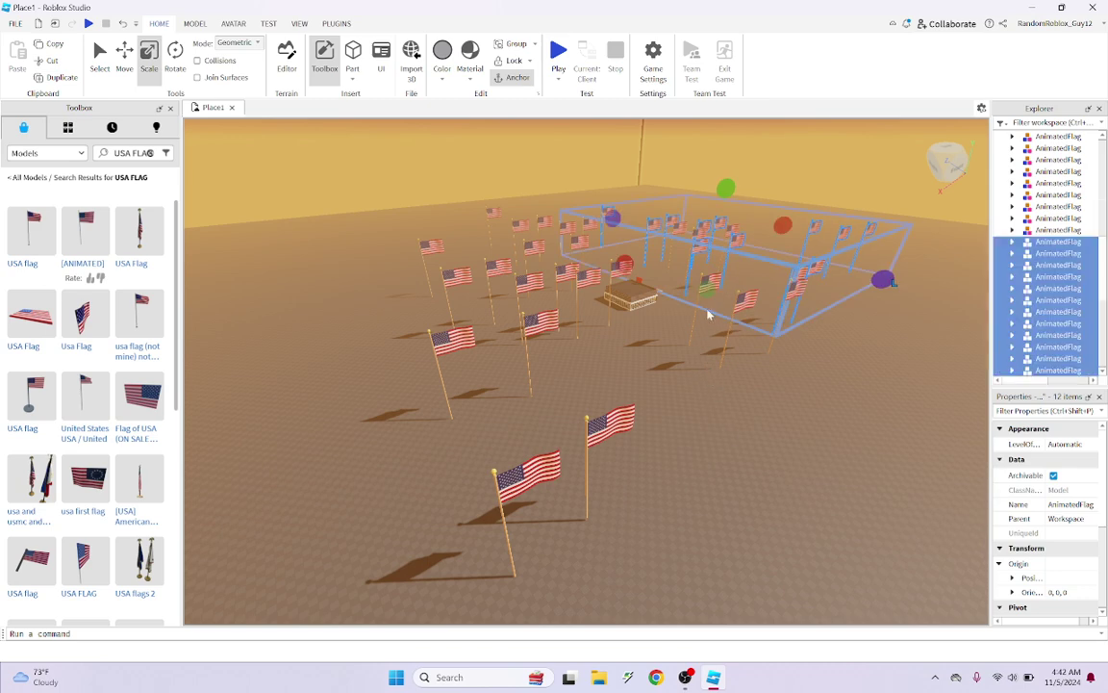
{"action": "left_click_drag", "start_coordinate": [701, 241], "coordinate": [770, 420]}
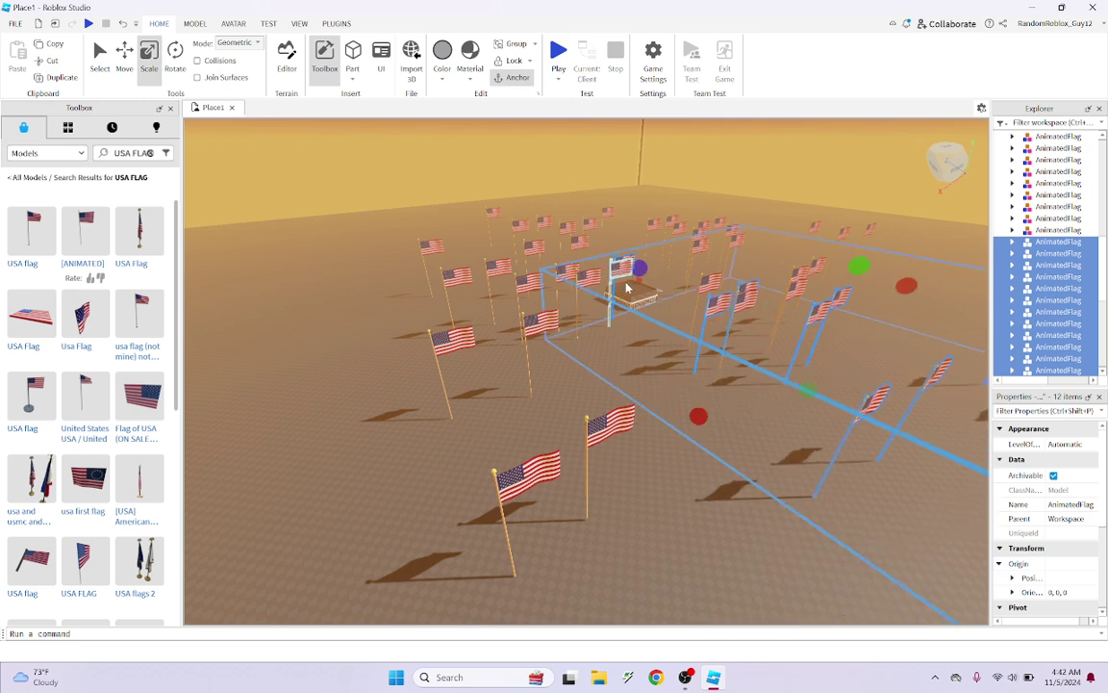
{"action": "left_click_drag", "start_coordinate": [728, 299], "coordinate": [791, 510]}
{"action": "left_click", "coordinate": [729, 193]}
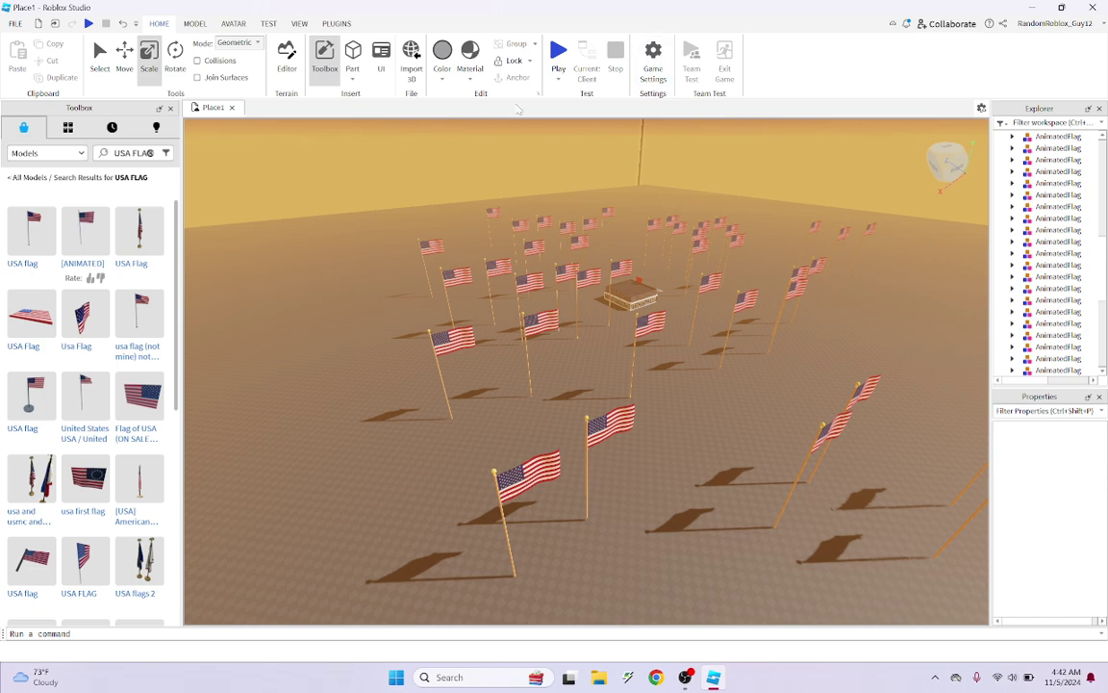
Inspect the field of flags up close and bring up the installed plugin tools
{"action": "key", "text": "w"}
{"action": "right_click_drag", "start_coordinate": [615, 159], "coordinate": [659, 255]}
{"action": "key", "text": "w"}
{"action": "left_click", "coordinate": [335, 23]}
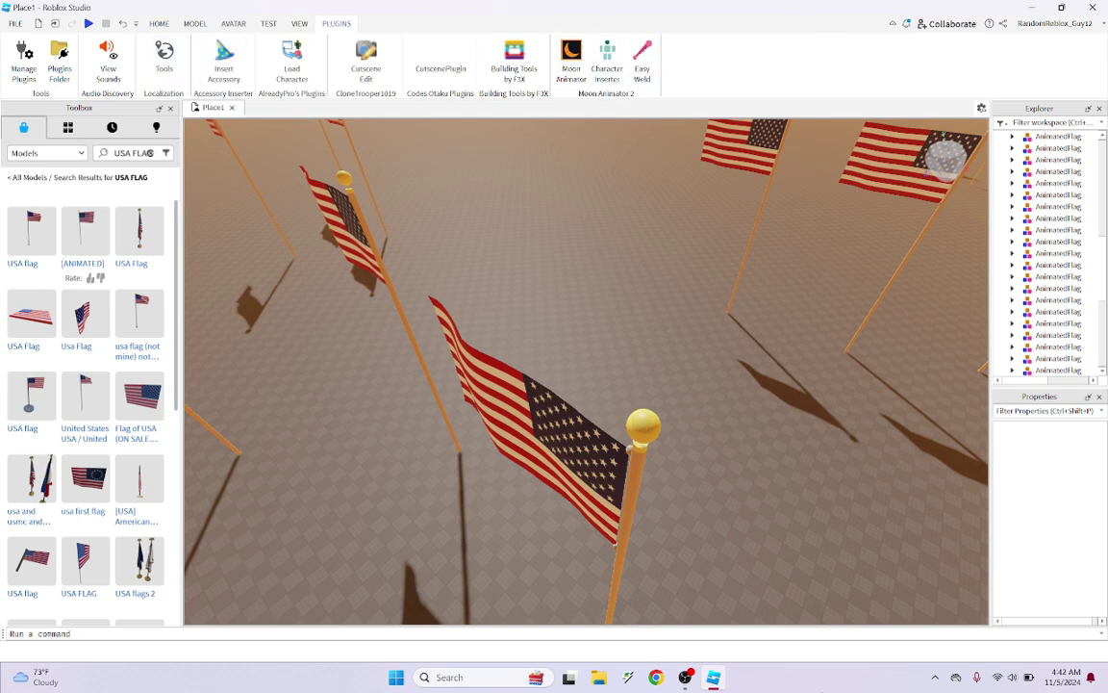
Switch to Chrome and search the Roblox website's experiences for "donald trump"
{"action": "left_click", "coordinate": [656, 677]}
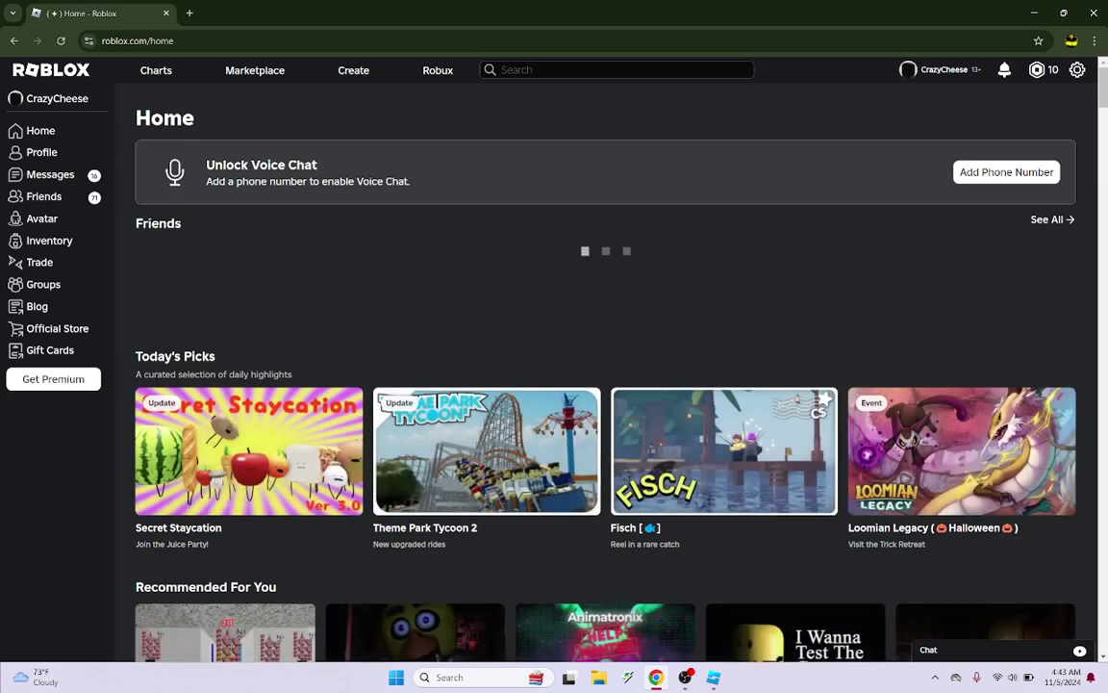
{"action": "left_click", "coordinate": [577, 70]}
{"action": "type", "text": "do"}
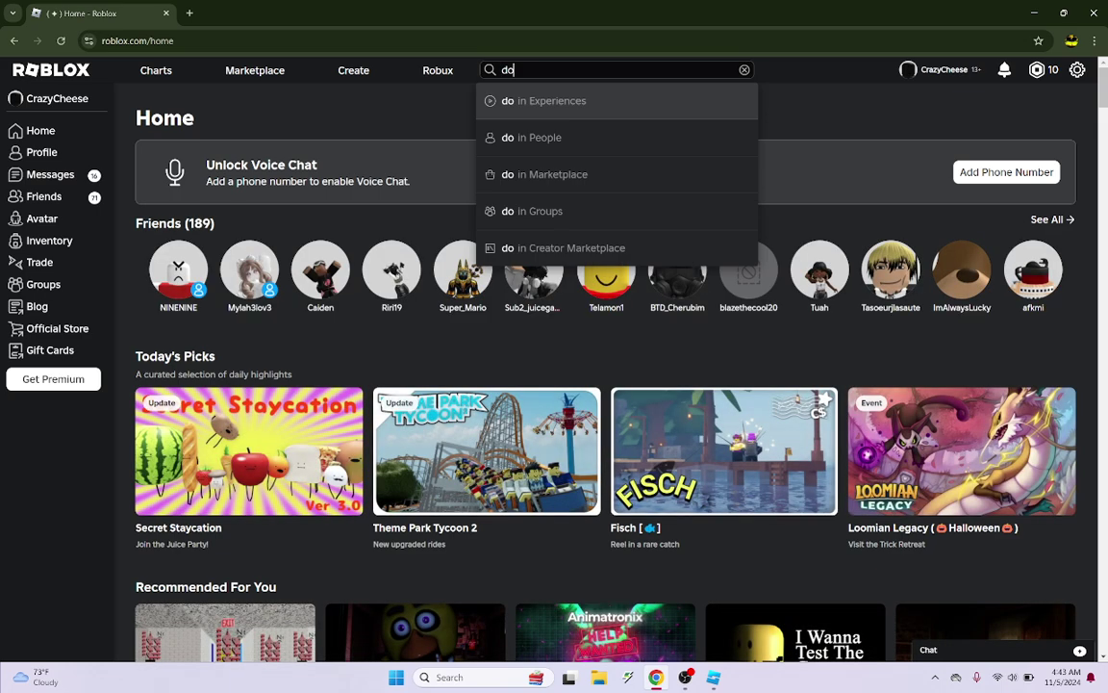
{"action": "type", "text": "nald trump"}
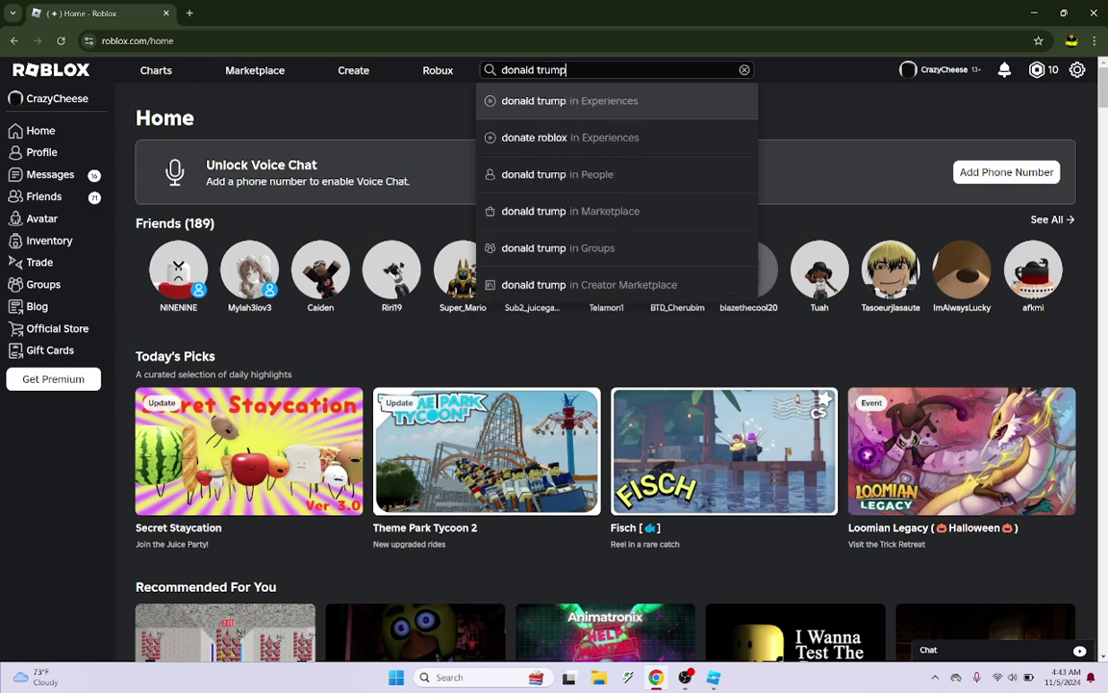
{"action": "key", "text": "Return"}
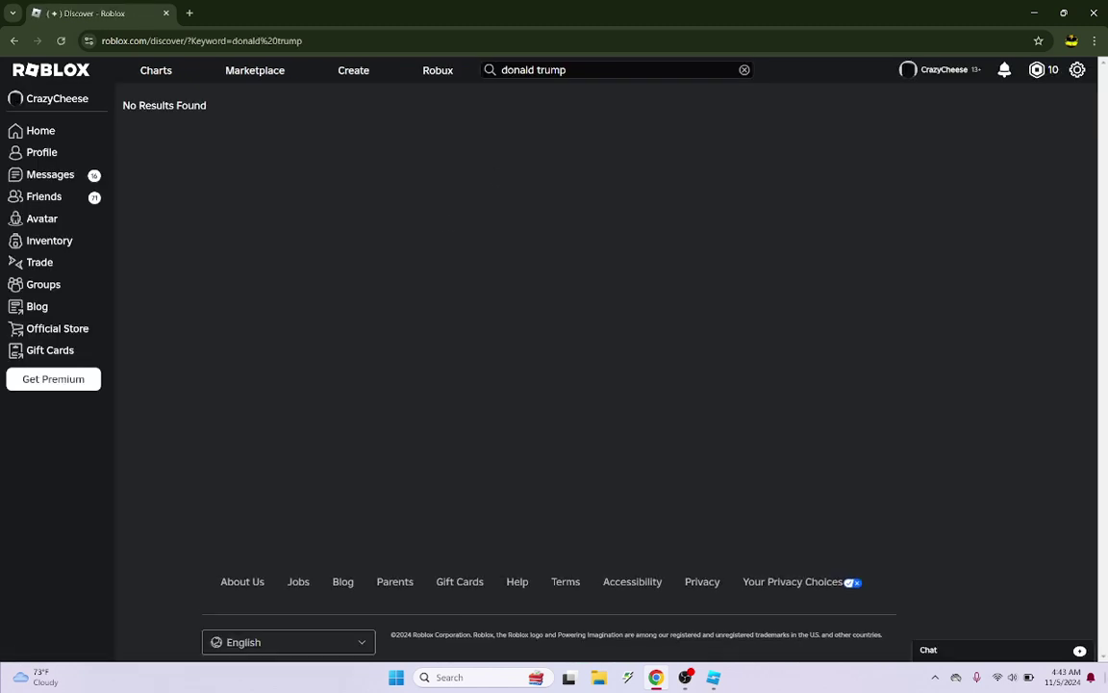
Search Roblox people for "donald trump" and for the one-word spelling "donaldtrump"
{"action": "left_click", "coordinate": [568, 70]}
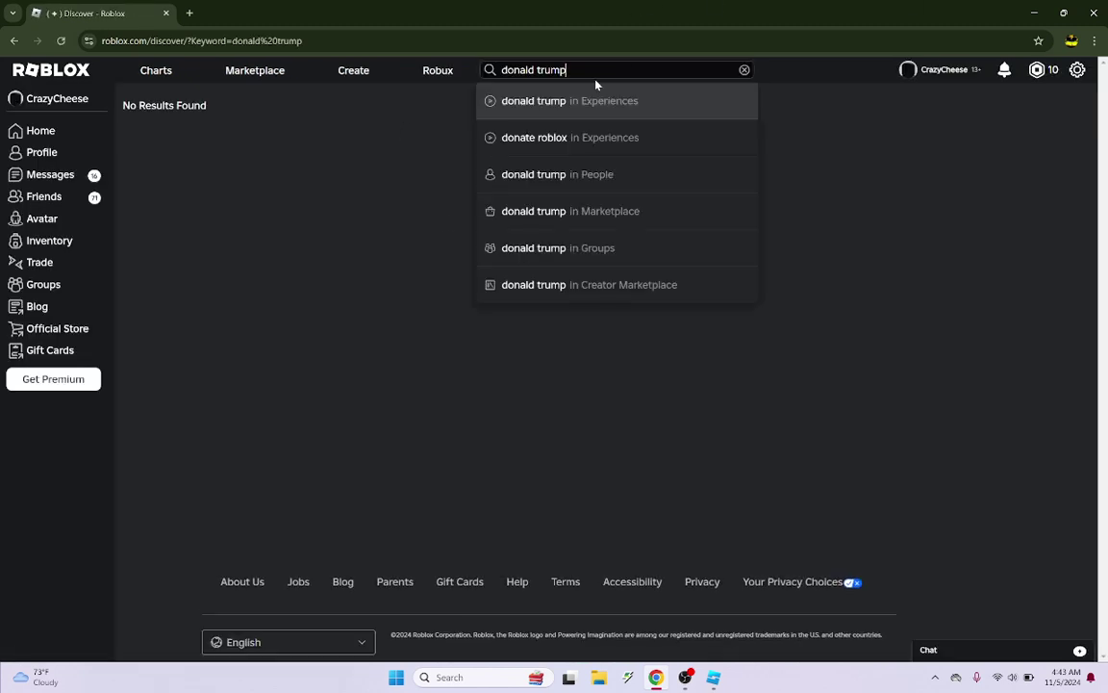
{"action": "left_click", "coordinate": [596, 174]}
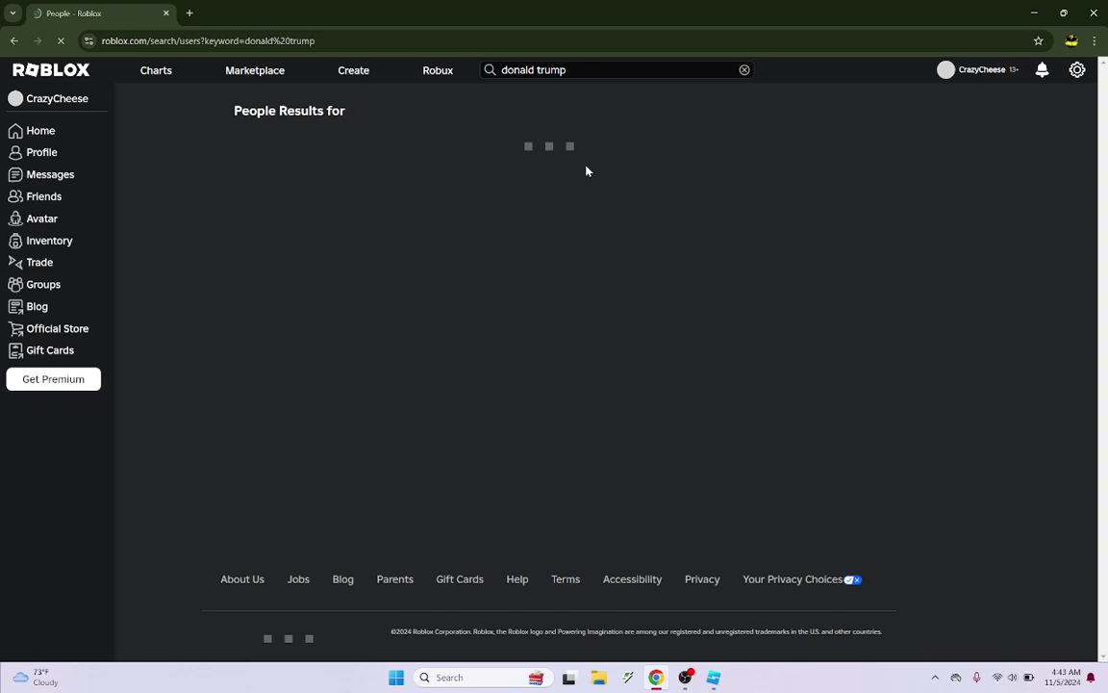
{"action": "left_click", "coordinate": [532, 70]}
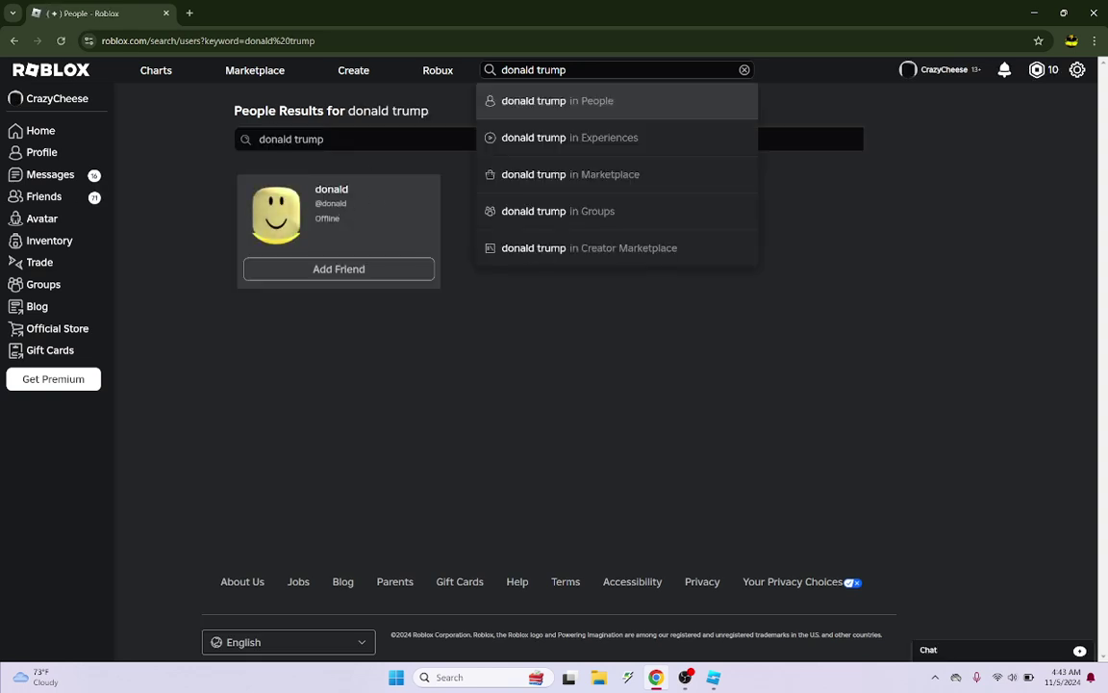
{"action": "key", "text": "BackSpace"}
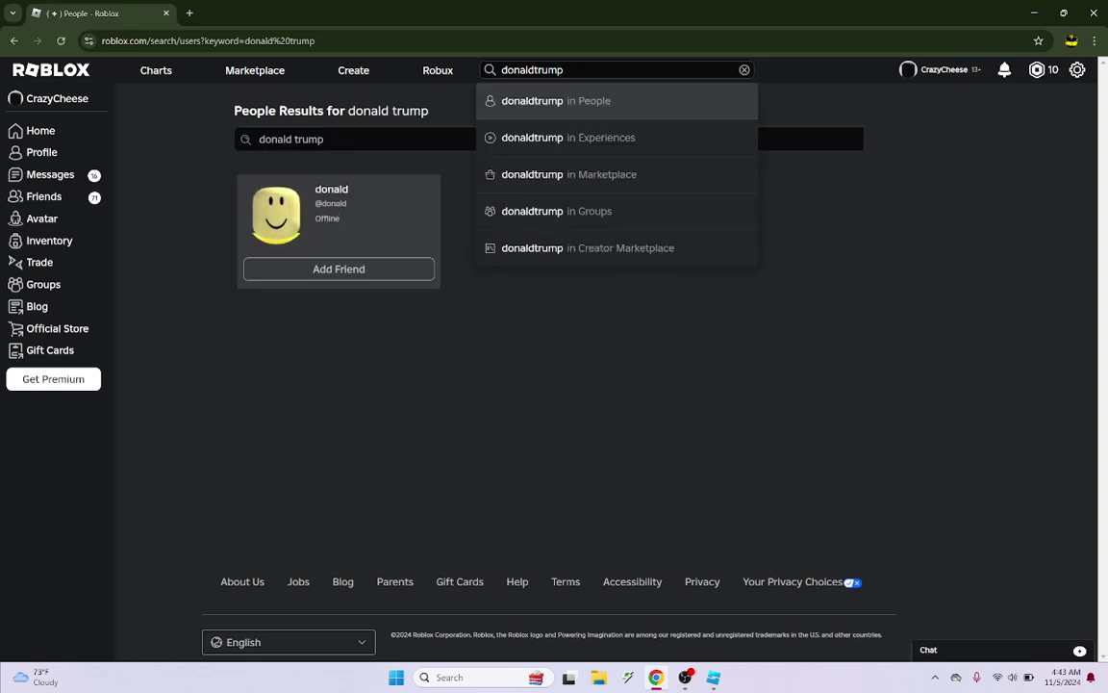
{"action": "key", "text": "Return"}
Search Roblox people for "donald" and for "Trump"
{"action": "left_click_drag", "start_coordinate": [567, 70], "coordinate": [527, 84]}
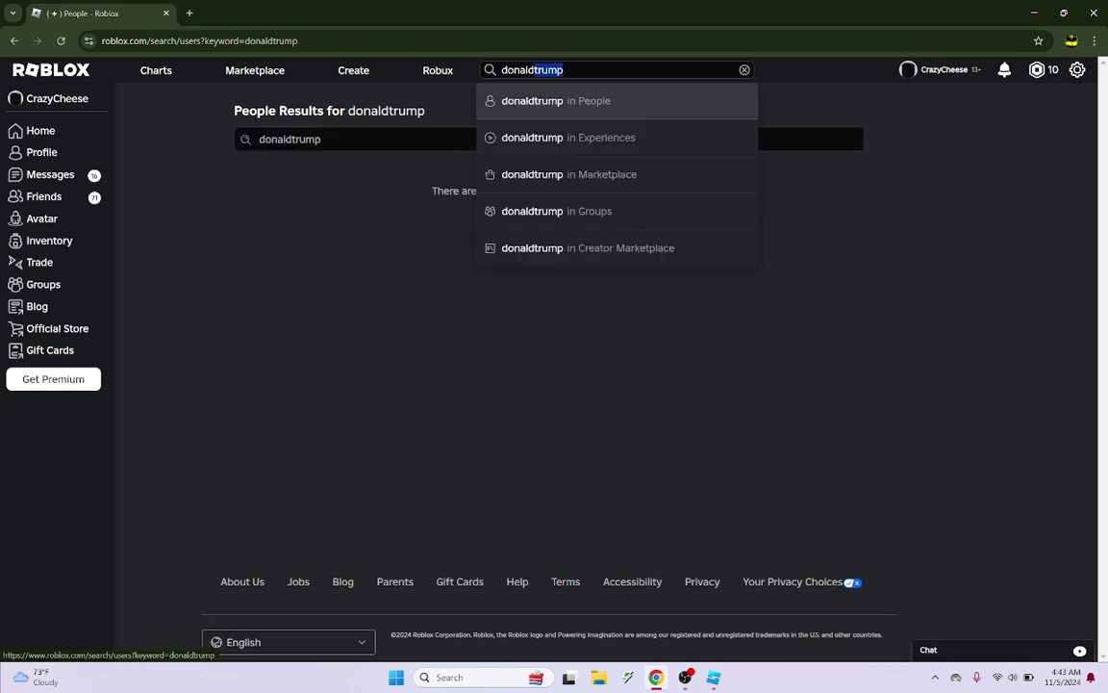
{"action": "key", "text": "BackSpace"}
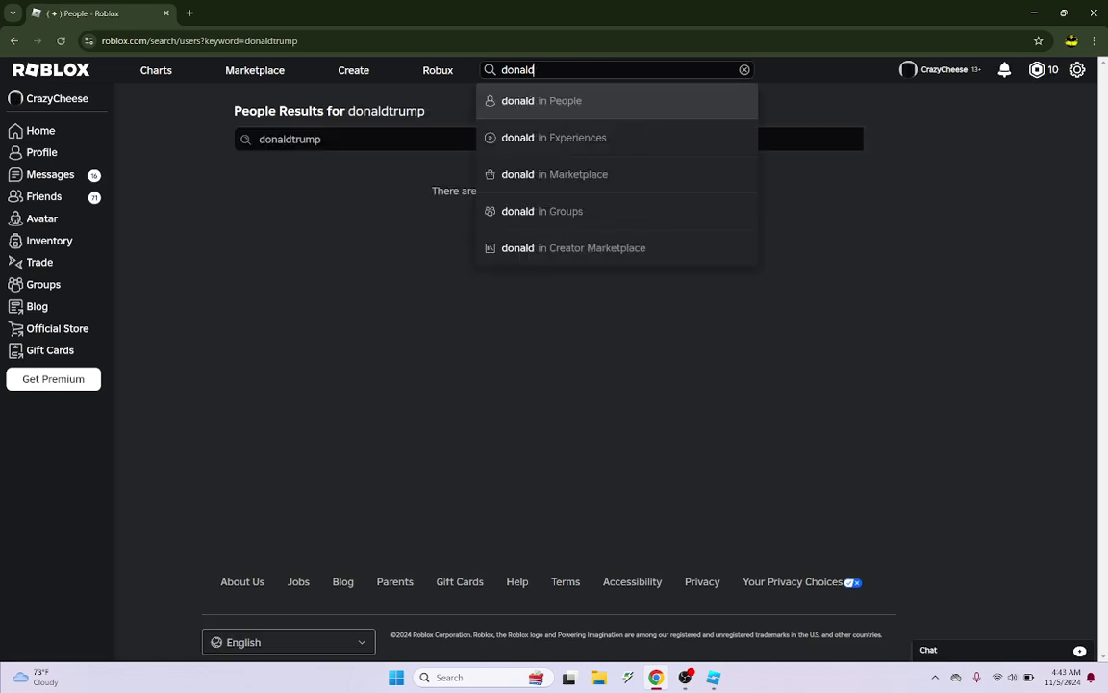
{"action": "key", "text": "Return"}
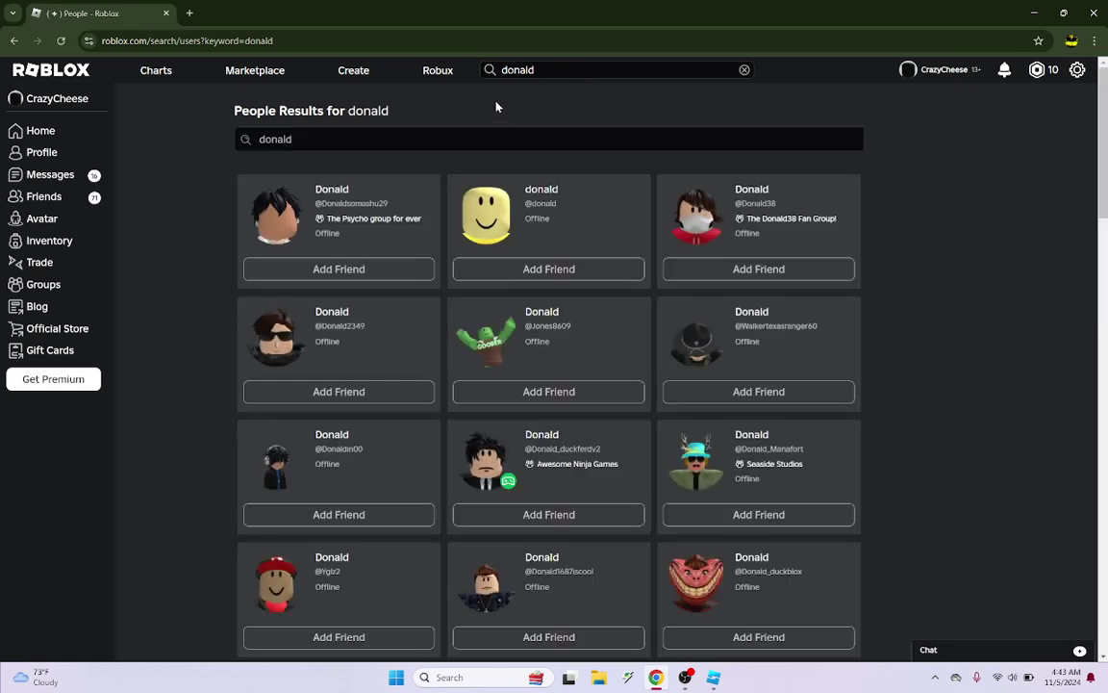
{"action": "left_click", "coordinate": [581, 69]}
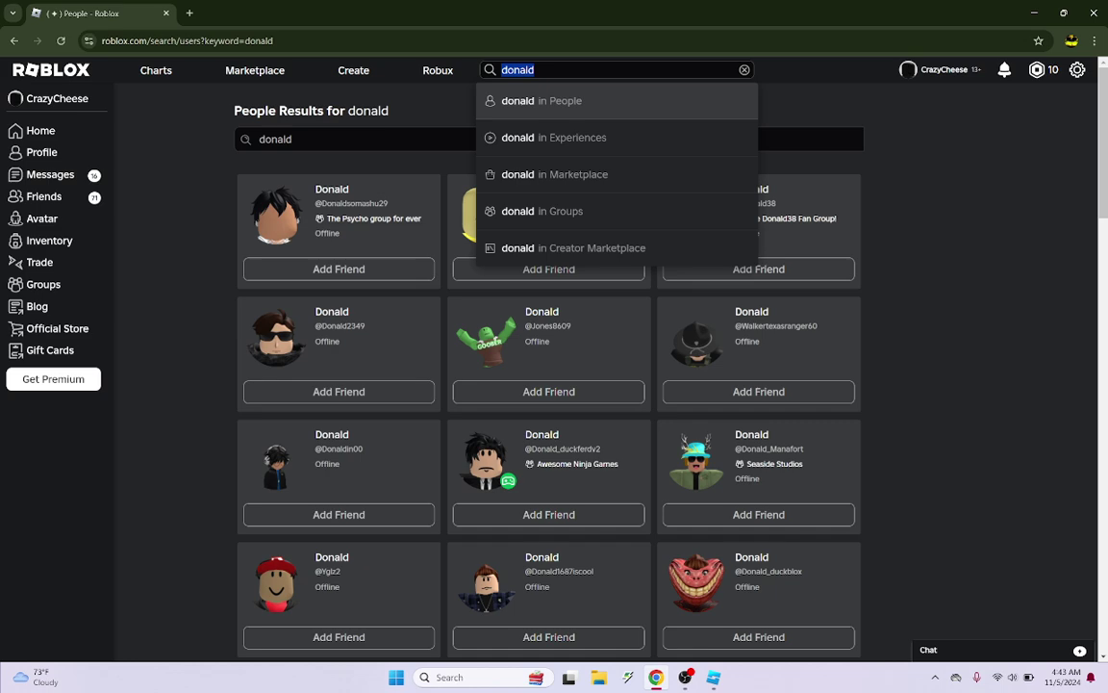
{"action": "key", "text": "BackSpace"}
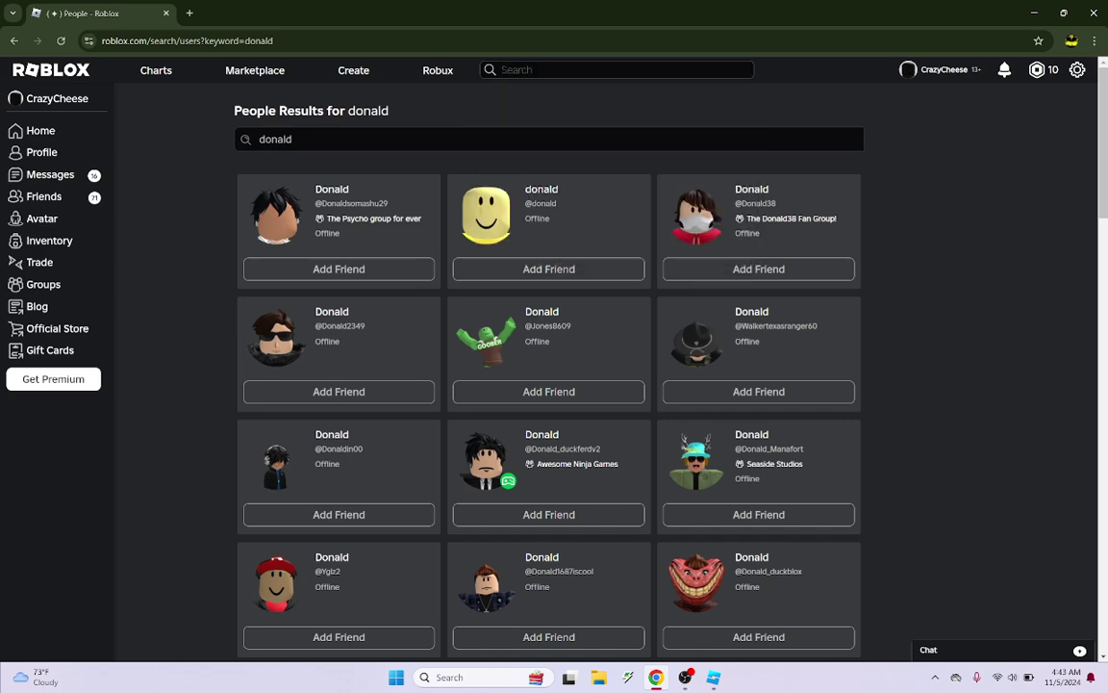
{"action": "type", "text": "Trump"}
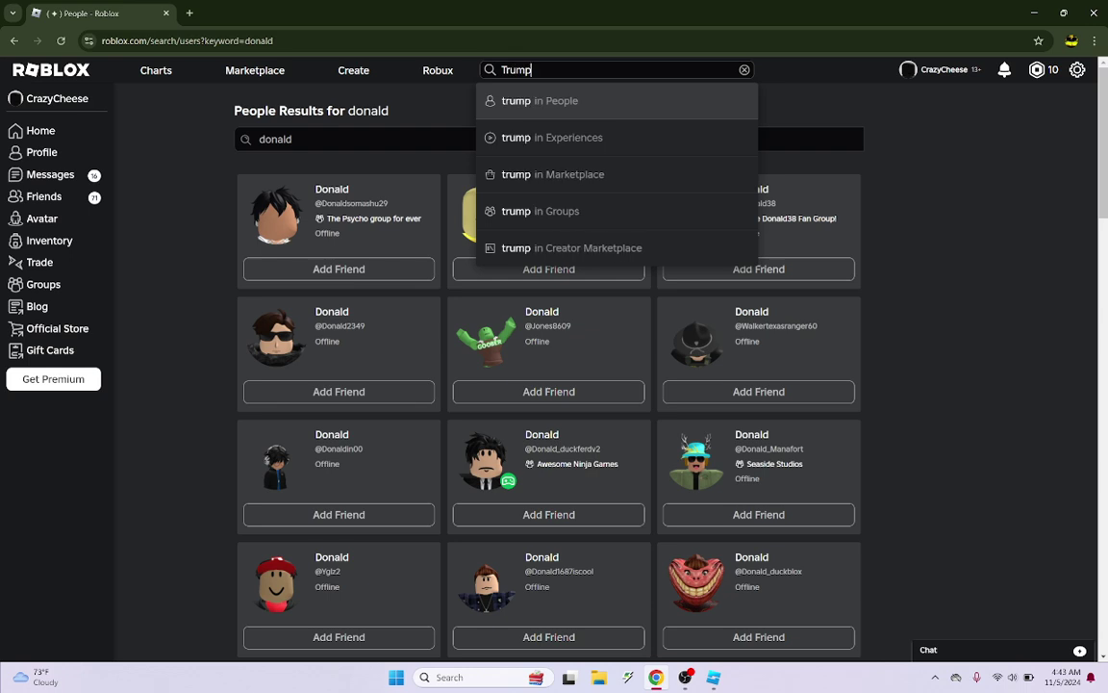
{"action": "key", "text": "Return"}
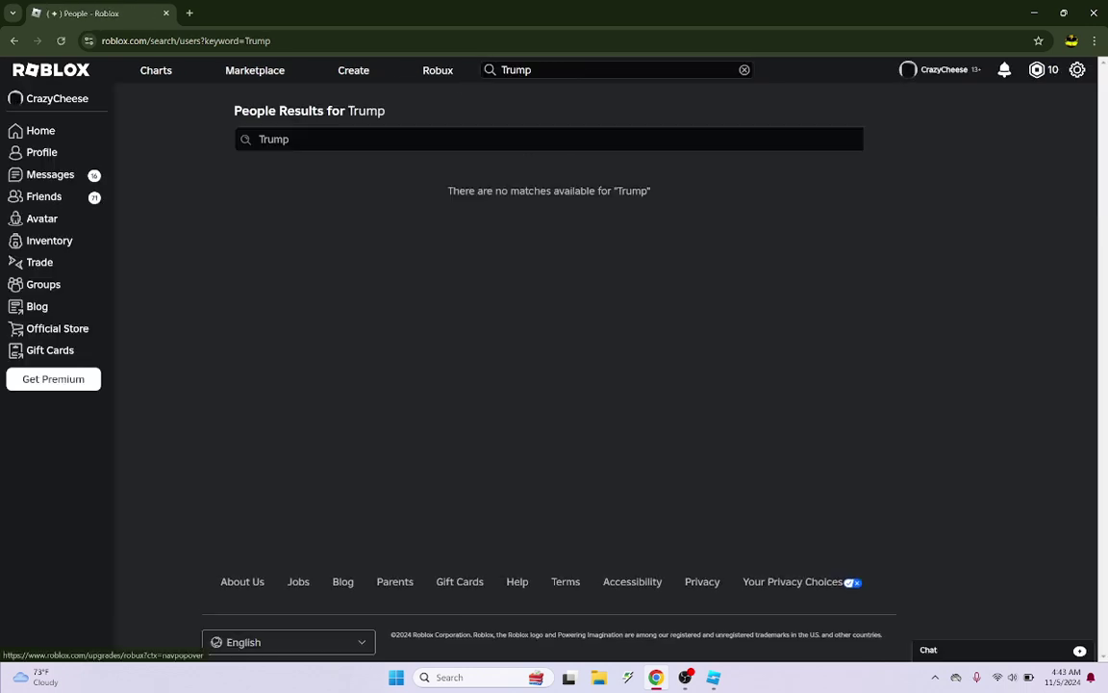
{"action": "left_click", "coordinate": [524, 72]}
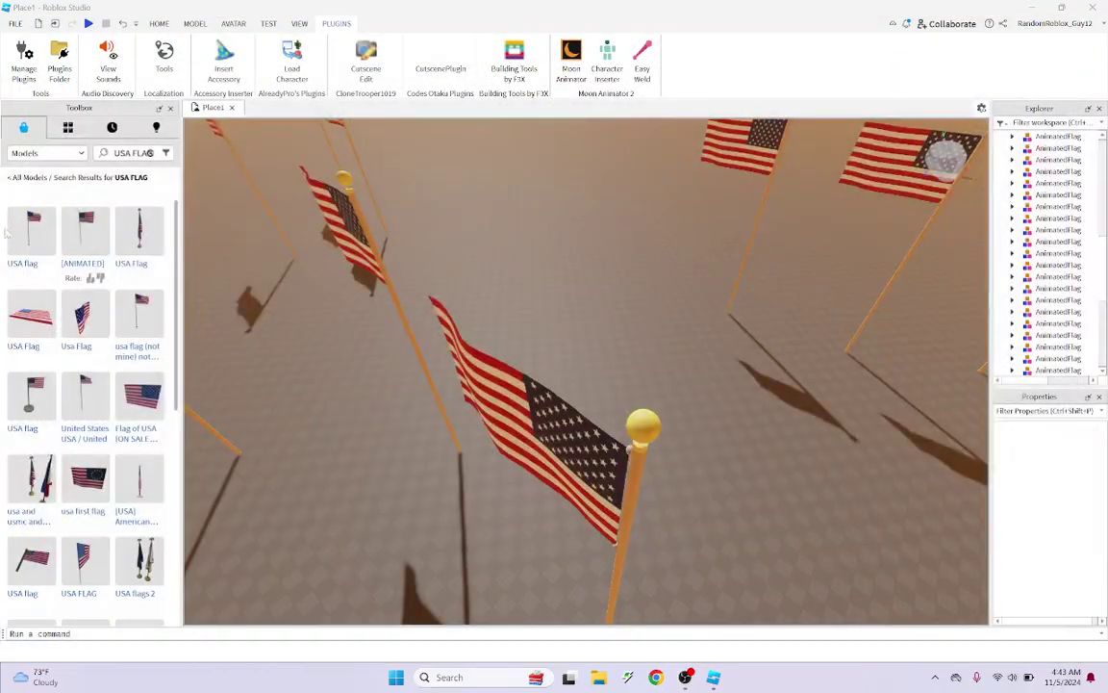
Switch to Roblox Studio, search the model library for "trump" and insert the scripted Donald Trump character in front of the flags
{"action": "left_click", "coordinate": [149, 153]}
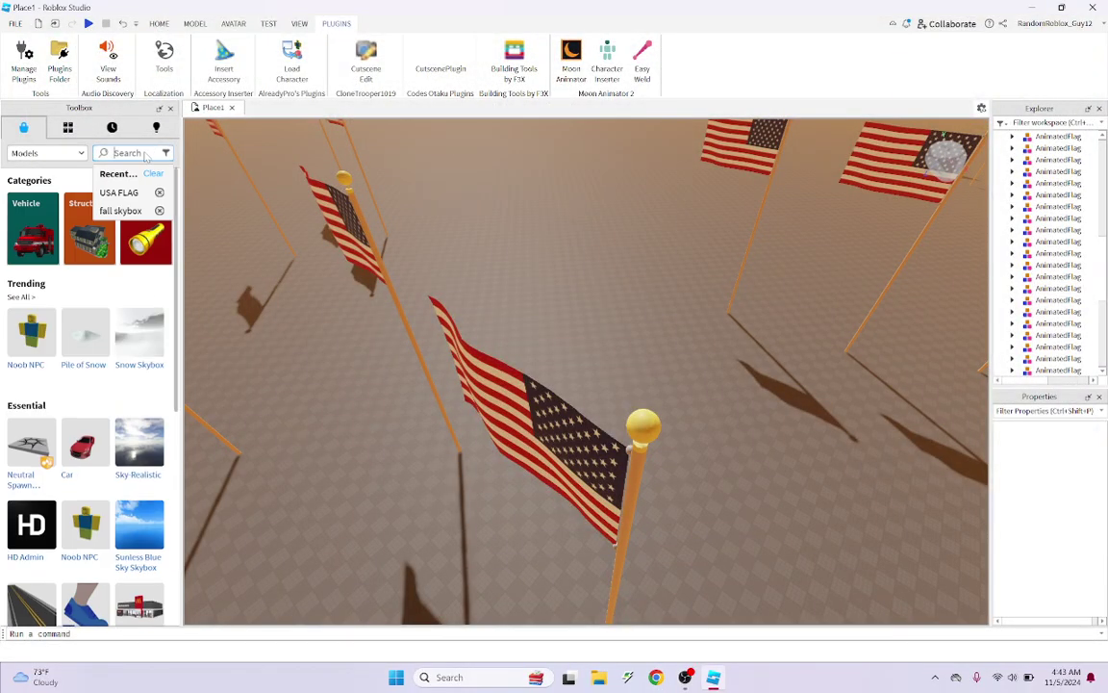
{"action": "type", "text": "trump"}
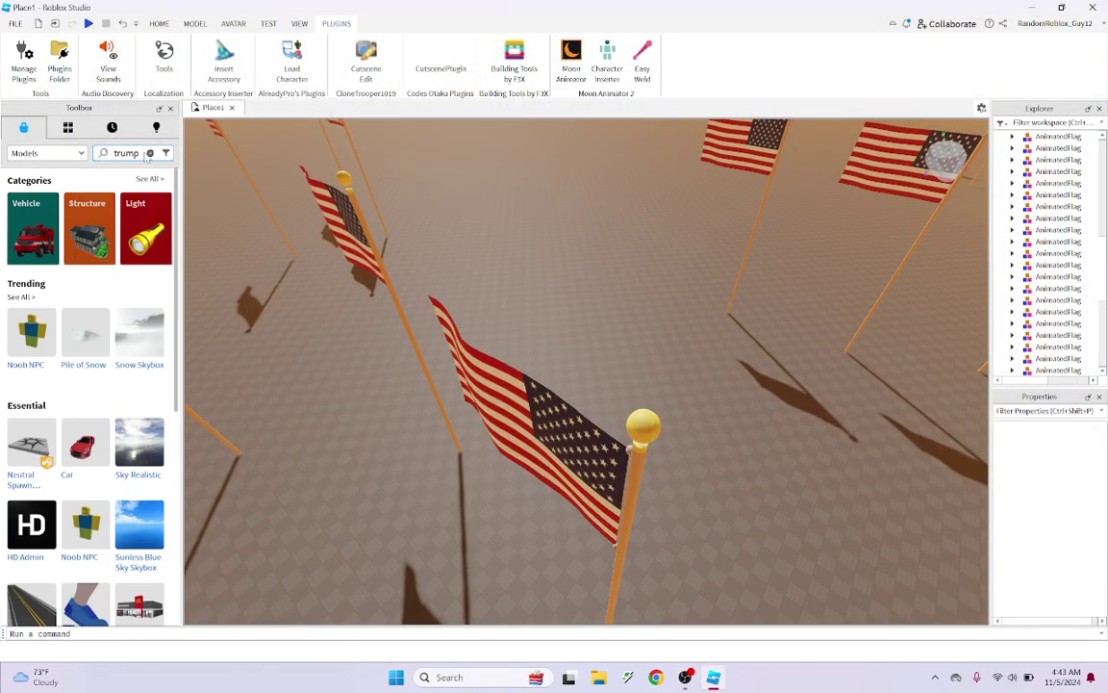
{"action": "key", "text": "Return"}
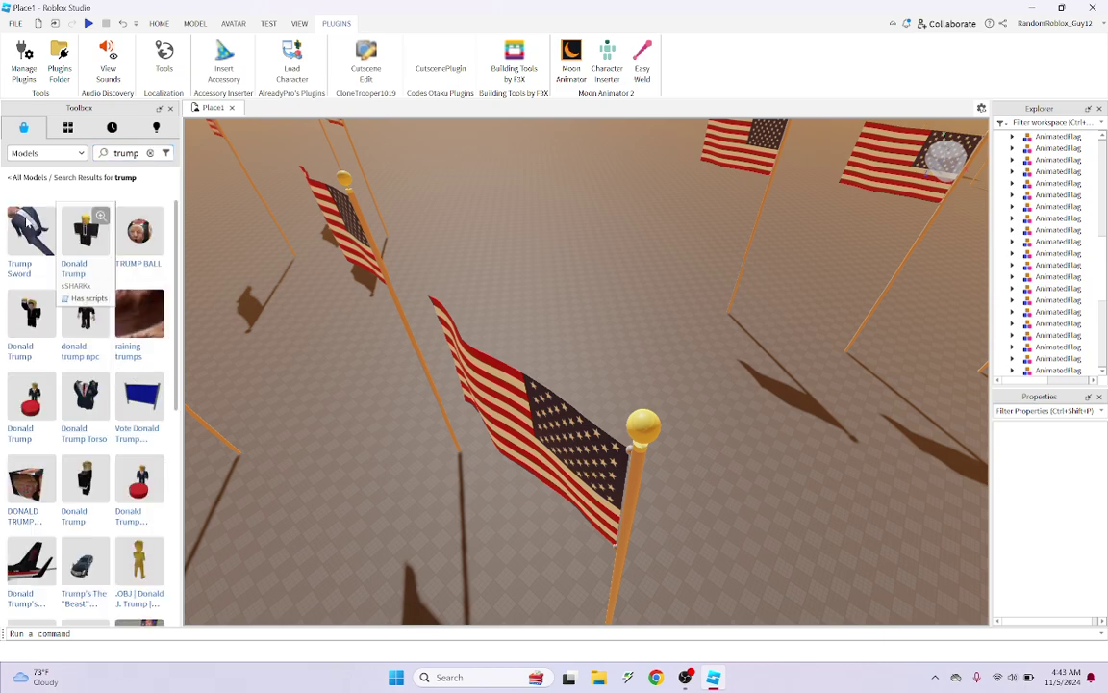
{"action": "left_click", "coordinate": [97, 244]}
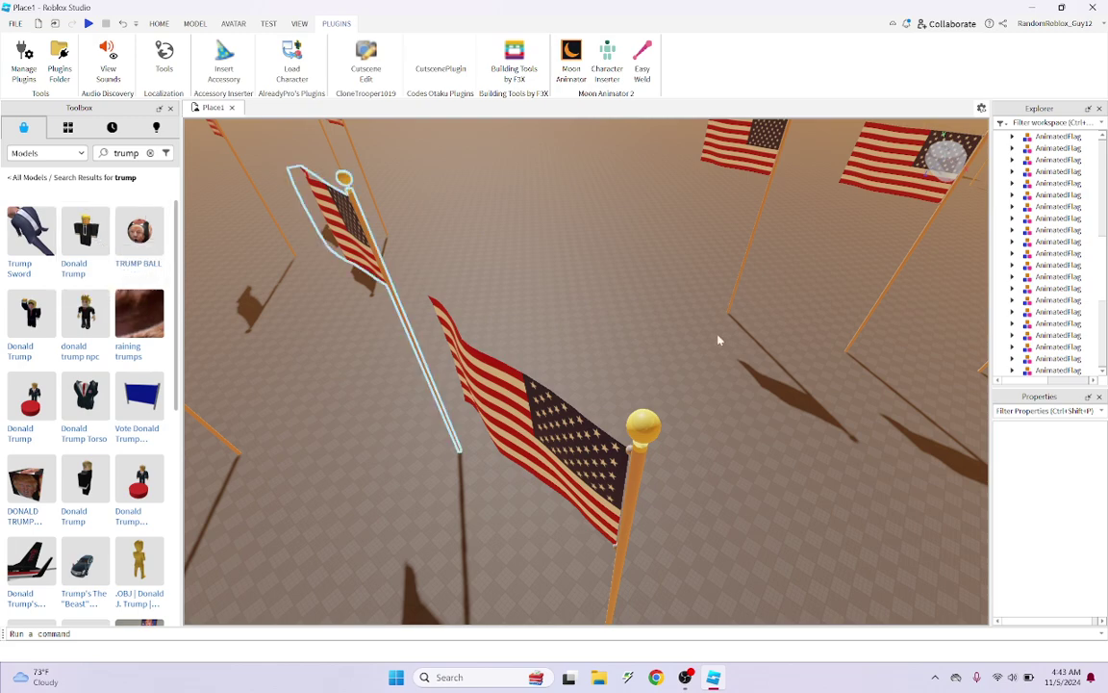
{"action": "left_click", "coordinate": [684, 364]}
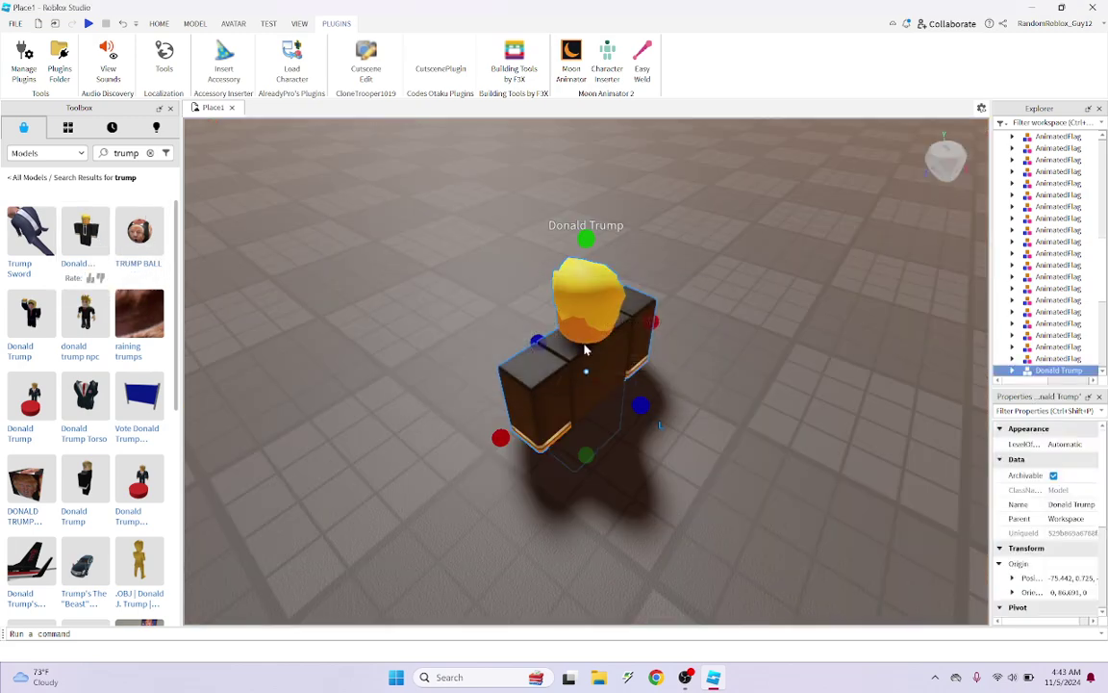
{"action": "scroll", "coordinate": [583, 281], "scroll_direction": "down", "scroll_amount": 5}
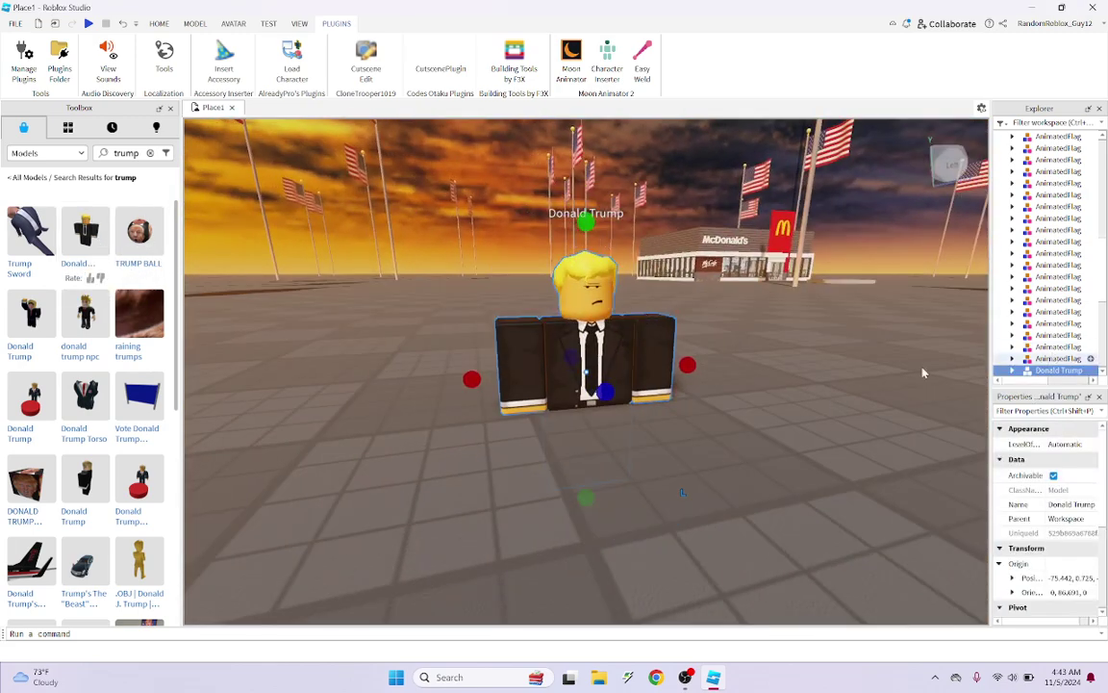
{"action": "left_click_drag", "start_coordinate": [614, 338], "coordinate": [606, 286]}
{"action": "right_click_drag", "start_coordinate": [600, 285], "coordinate": [637, 257]}
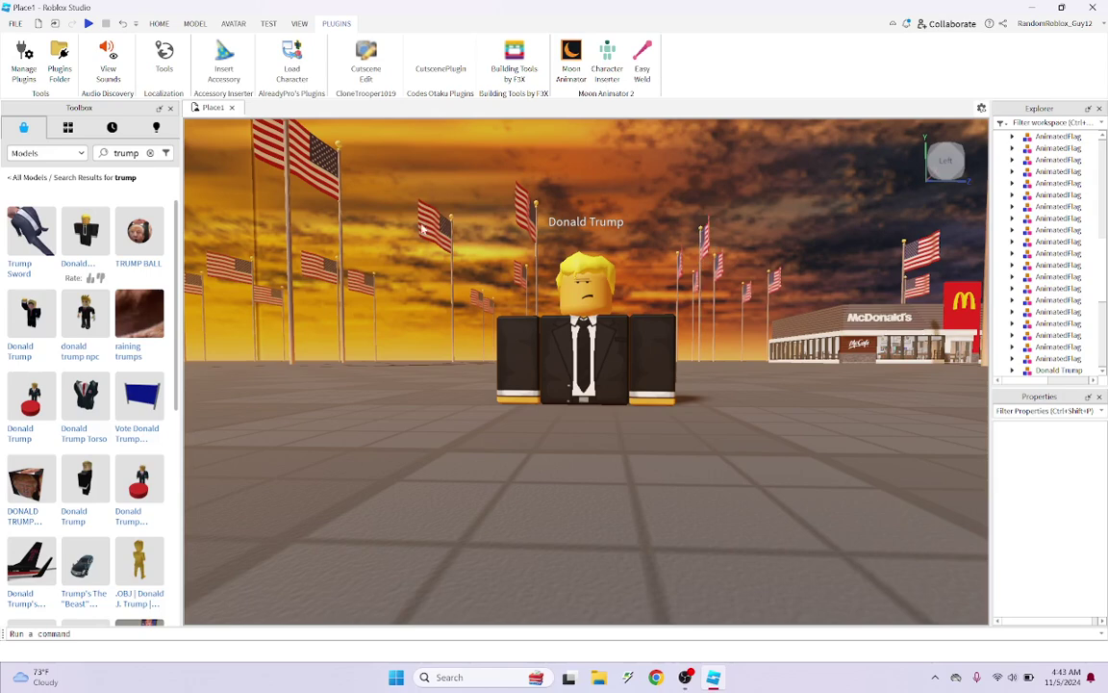
Try to reposition the Donald Trump character using the Select tool
{"action": "left_click", "coordinate": [159, 24]}
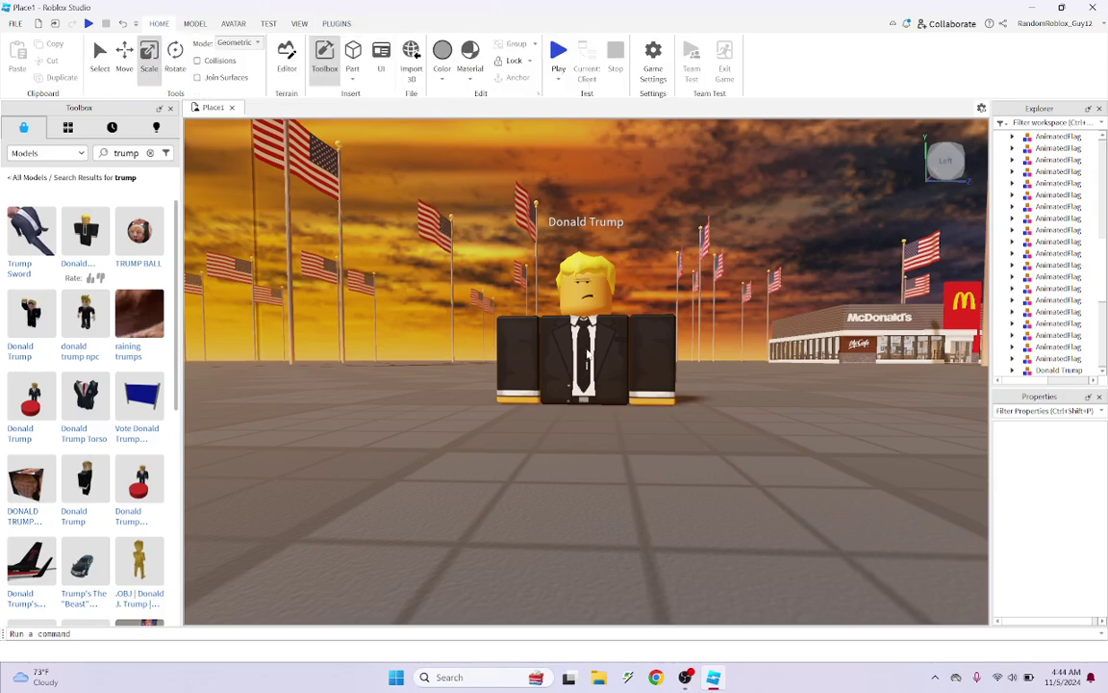
{"action": "left_click", "coordinate": [99, 58]}
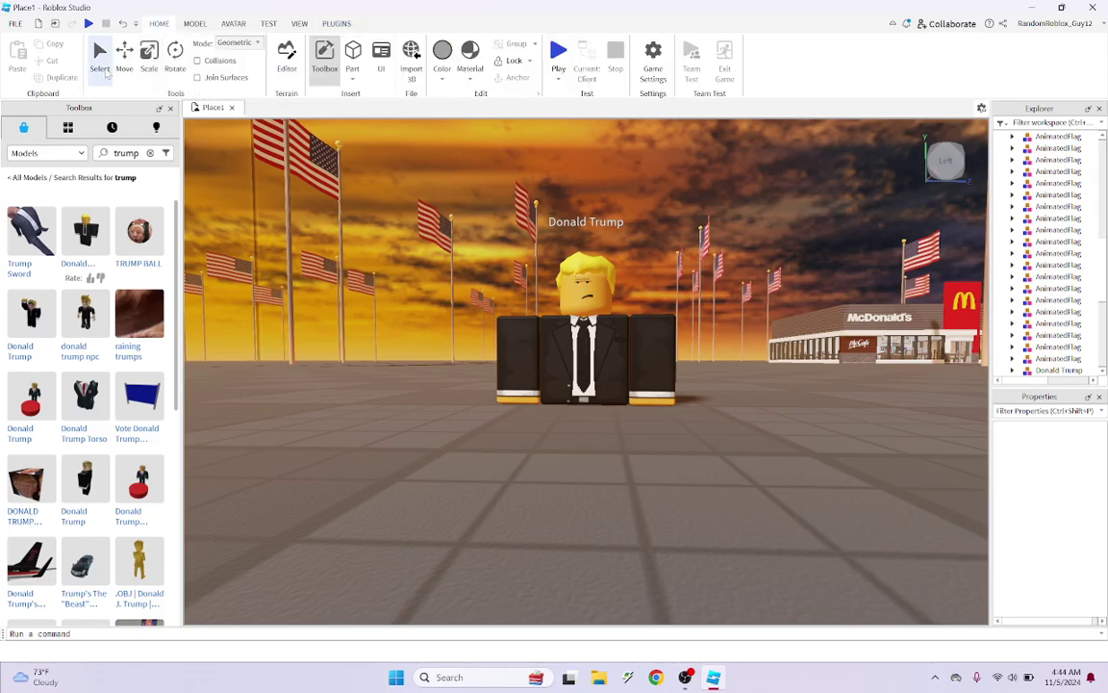
{"action": "left_click_drag", "start_coordinate": [590, 320], "coordinate": [588, 360]}
{"action": "left_click", "coordinate": [630, 222]}
{"action": "right_click_drag", "start_coordinate": [630, 222], "coordinate": [627, 229]}
{"action": "scroll", "coordinate": [1068, 200], "scroll_direction": "down", "scroll_amount": 5}
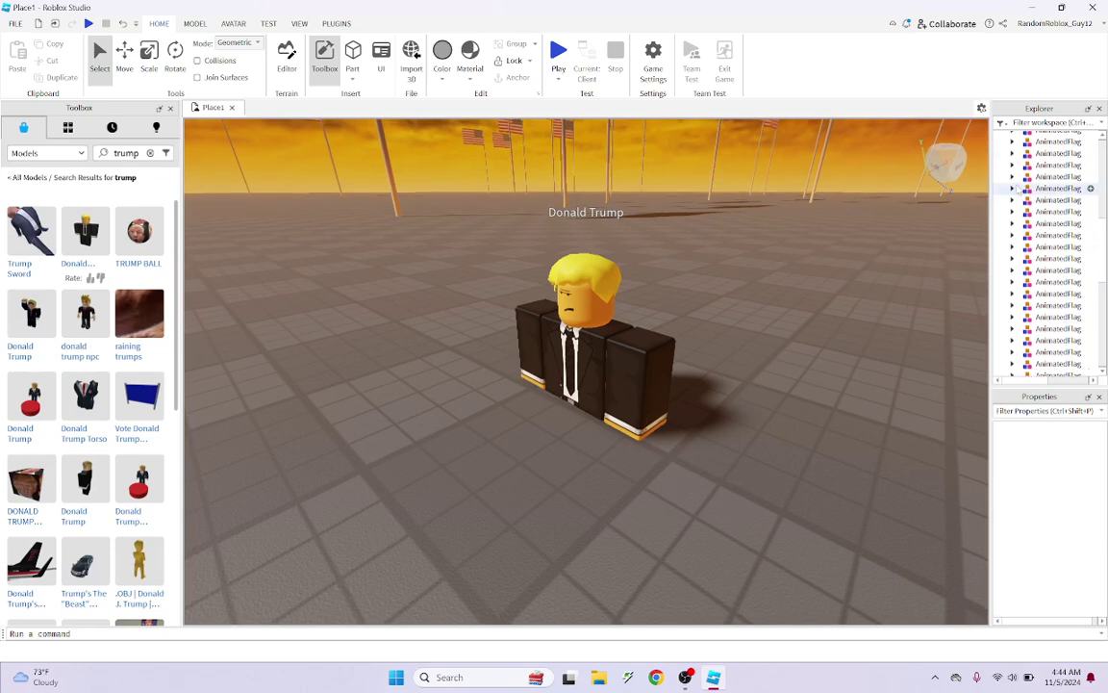
{"action": "scroll", "coordinate": [1049, 202], "scroll_direction": "down", "scroll_amount": 7}
{"action": "scroll", "coordinate": [1057, 225], "scroll_direction": "up", "scroll_amount": 2}
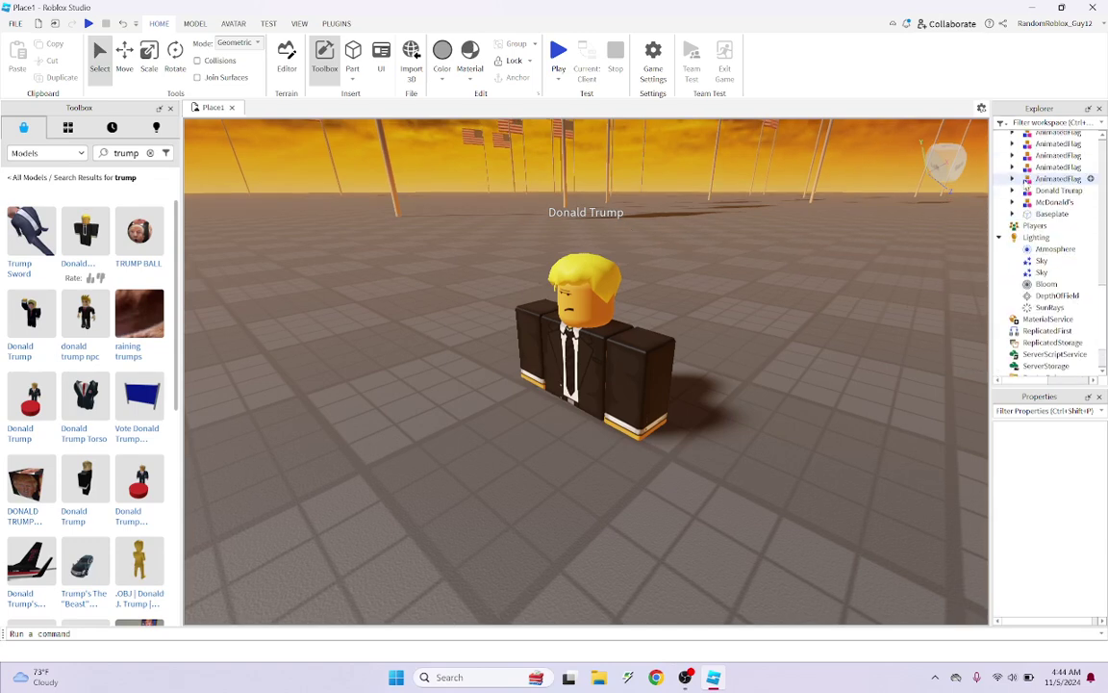
{"action": "left_click", "coordinate": [1059, 190]}
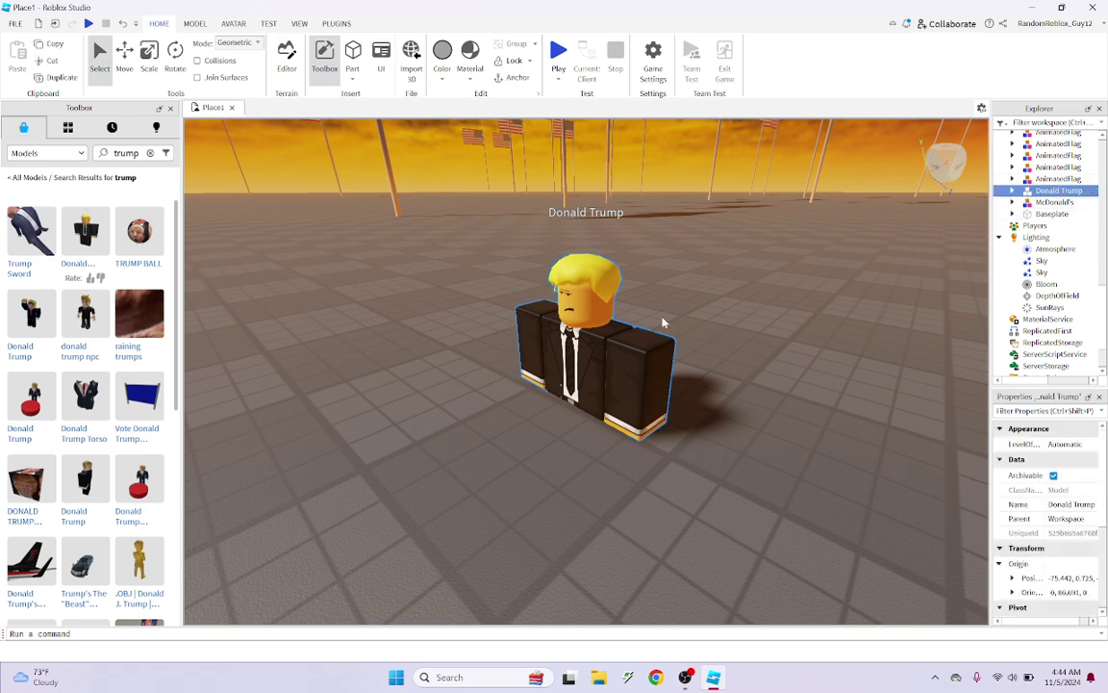
{"action": "left_click", "coordinate": [550, 277]}
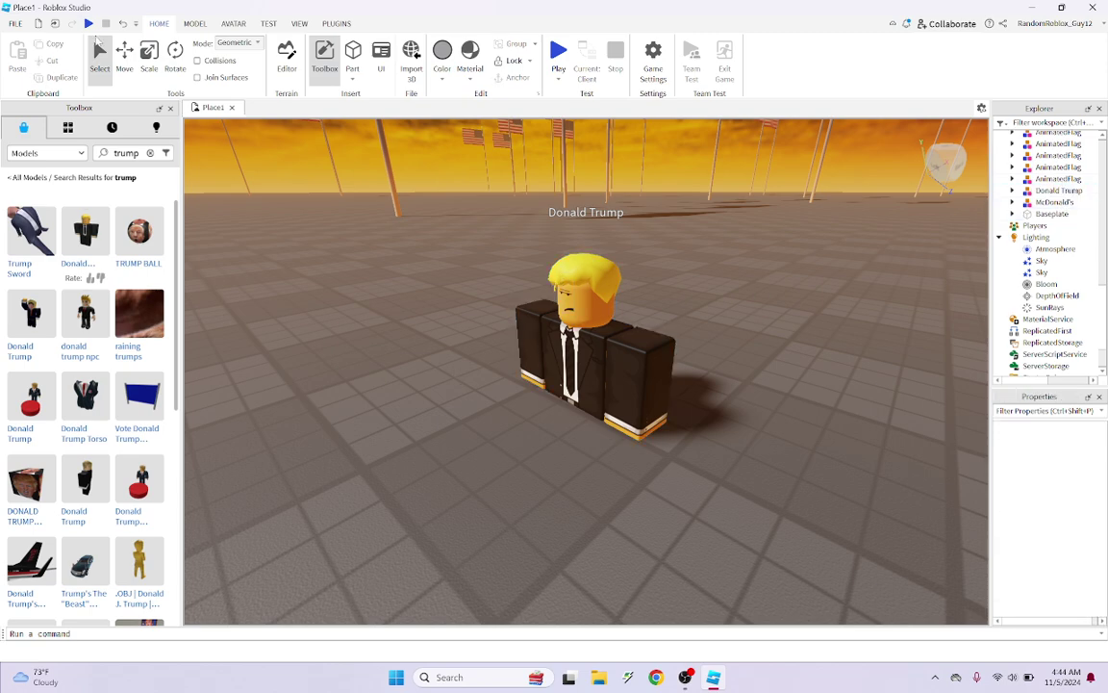
Raise the Donald Trump character with the Move tool until its legs are clear of the baseplate
{"action": "left_click", "coordinate": [124, 57]}
{"action": "left_click_drag", "start_coordinate": [555, 247], "coordinate": [866, 563]}
{"action": "right_click_drag", "start_coordinate": [844, 372], "coordinate": [842, 373]}
{"action": "scroll", "coordinate": [575, 388], "scroll_direction": "down", "scroll_amount": 6}
{"action": "scroll", "coordinate": [570, 379], "scroll_direction": "up", "scroll_amount": 6}
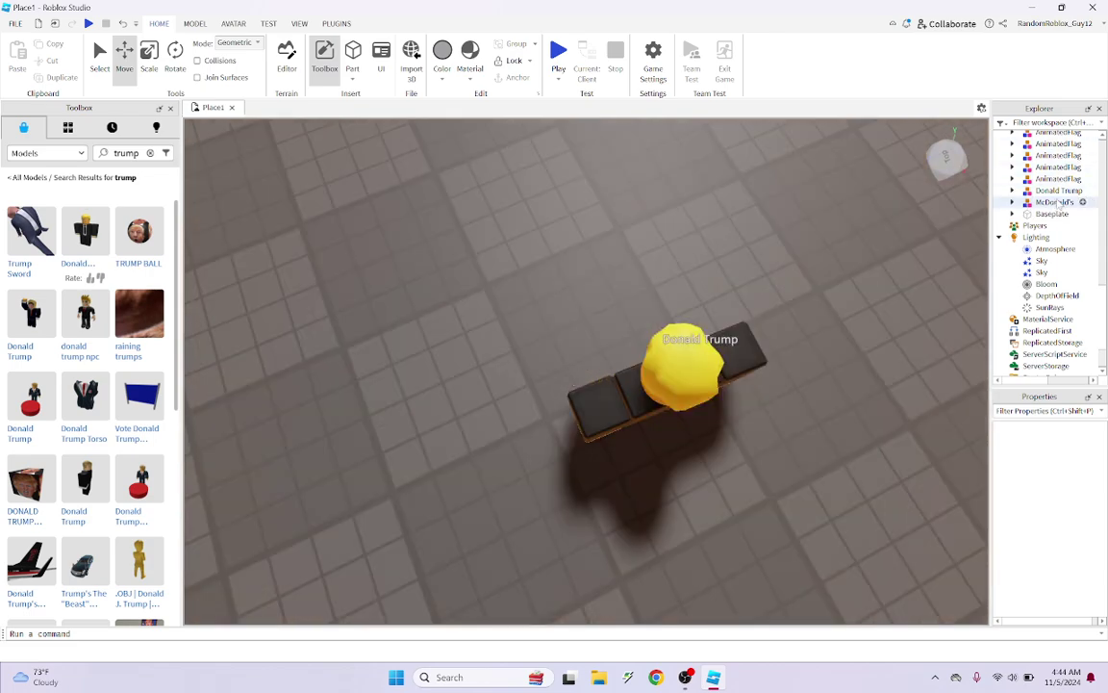
{"action": "left_click", "coordinate": [1058, 191]}
{"action": "scroll", "coordinate": [690, 372], "scroll_direction": "up", "scroll_amount": 5}
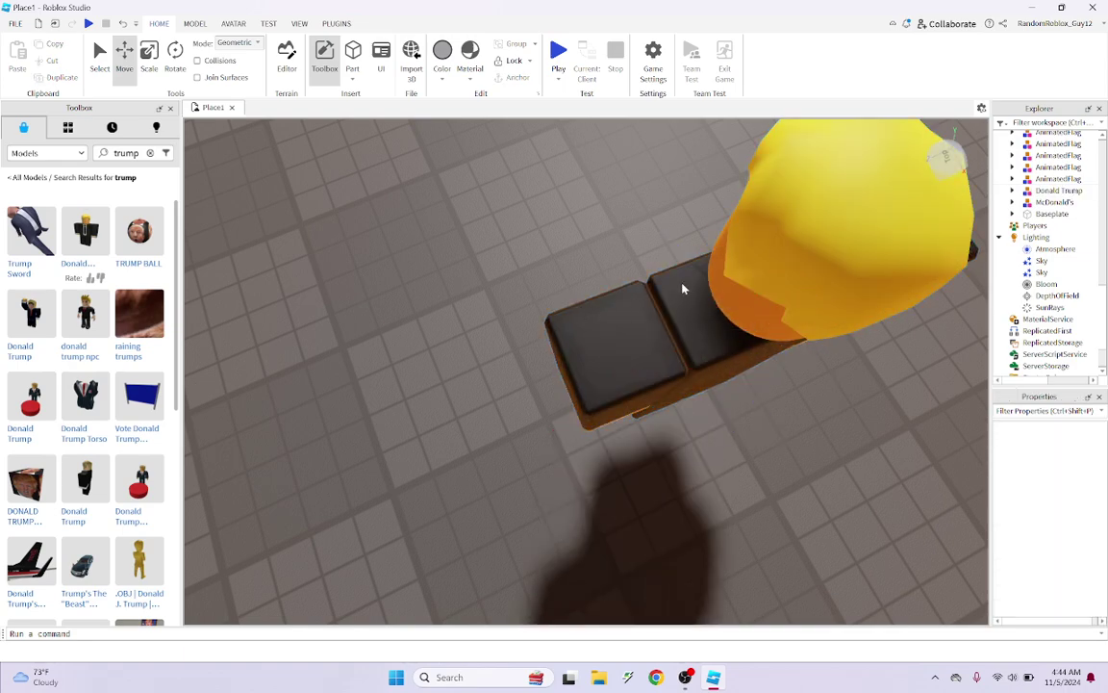
{"action": "right_click_drag", "start_coordinate": [757, 264], "coordinate": [754, 264]}
{"action": "scroll", "coordinate": [756, 265], "scroll_direction": "down", "scroll_amount": 3}
{"action": "scroll", "coordinate": [754, 265], "scroll_direction": "down", "scroll_amount": 2}
{"action": "scroll", "coordinate": [624, 329], "scroll_direction": "up", "scroll_amount": 1}
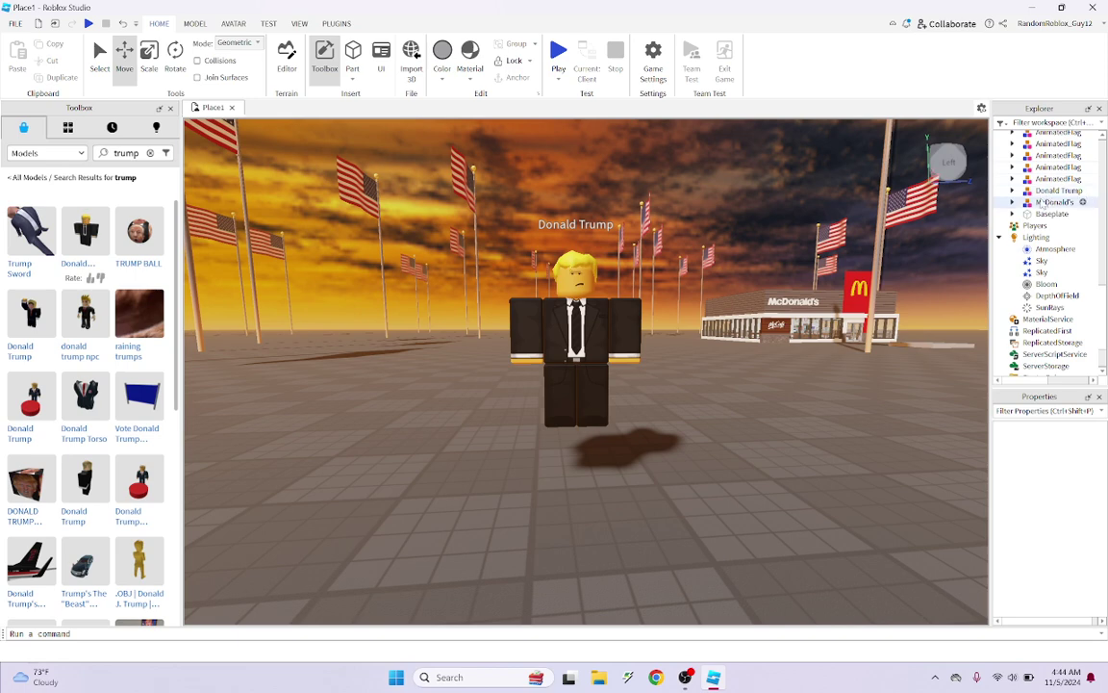
Expand the Donald Trump model in the object hierarchy and look through its parts and scripts
{"action": "left_click", "coordinate": [1056, 190]}
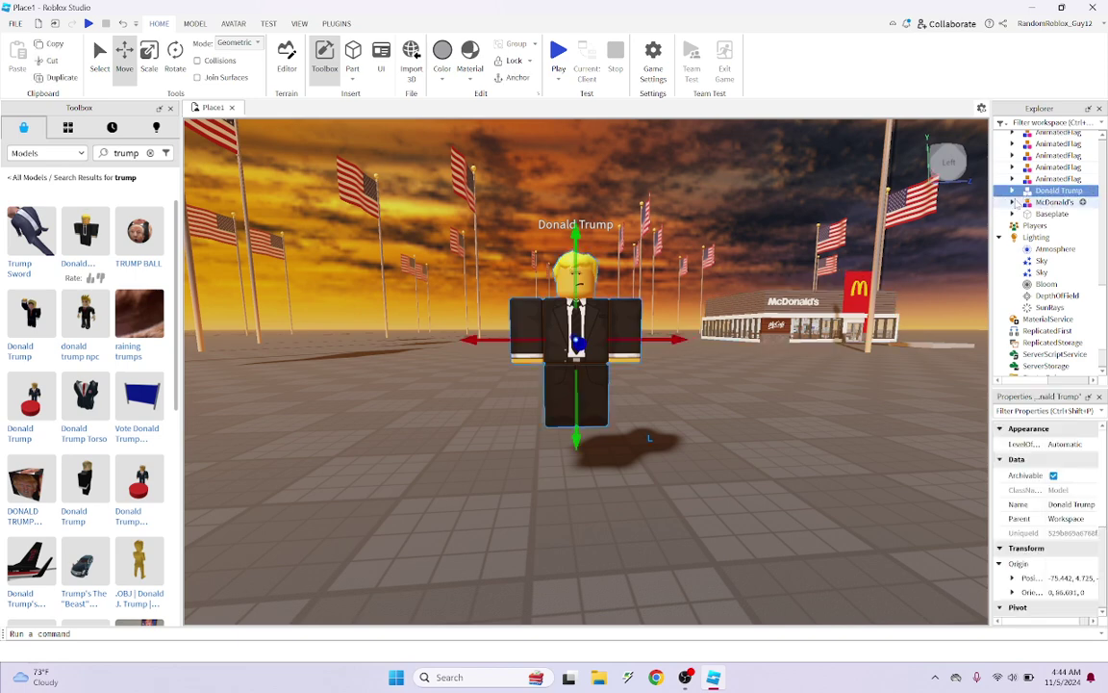
{"action": "left_click", "coordinate": [1012, 190]}
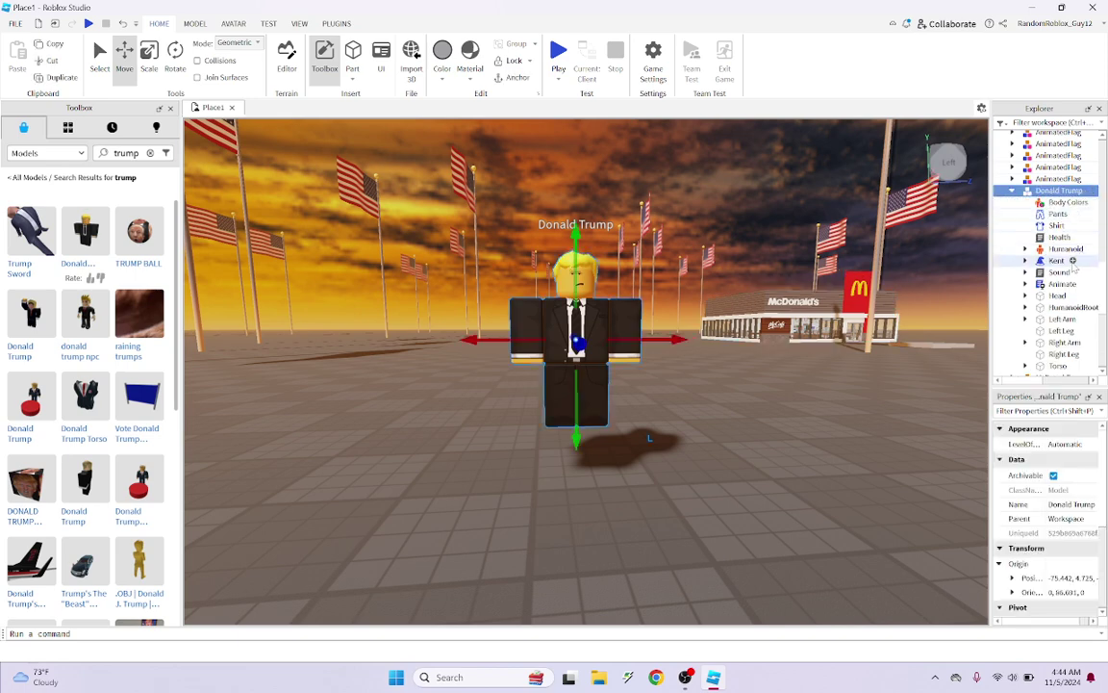
{"action": "scroll", "coordinate": [1046, 282], "scroll_direction": "down", "scroll_amount": 4}
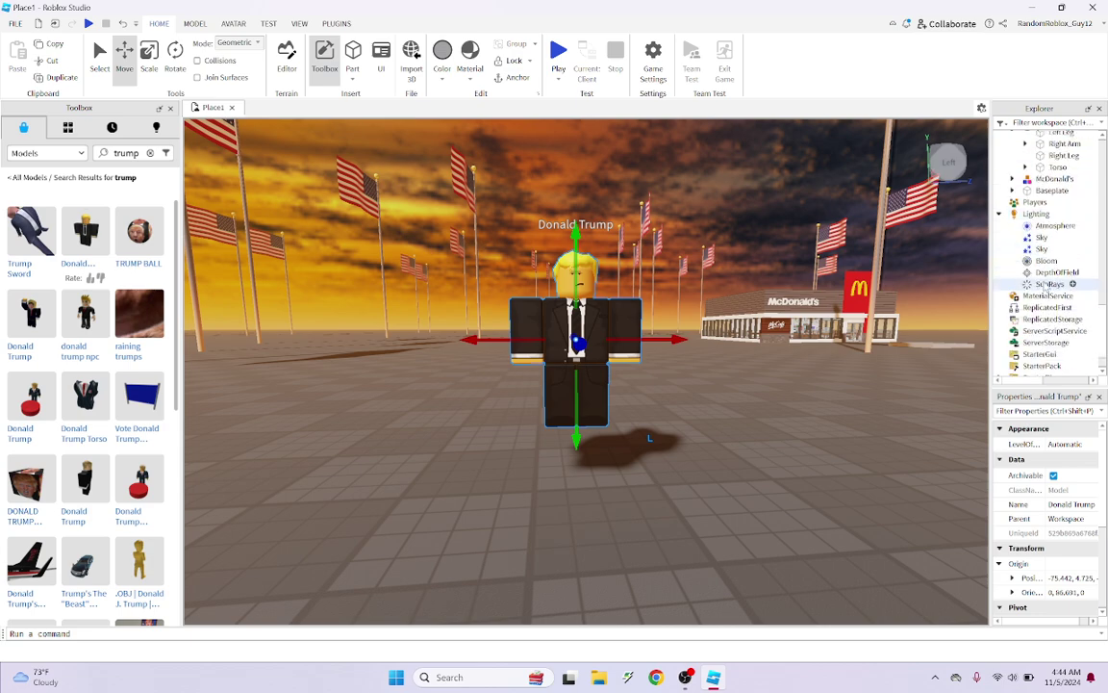
{"action": "scroll", "coordinate": [1046, 285], "scroll_direction": "up", "scroll_amount": 4}
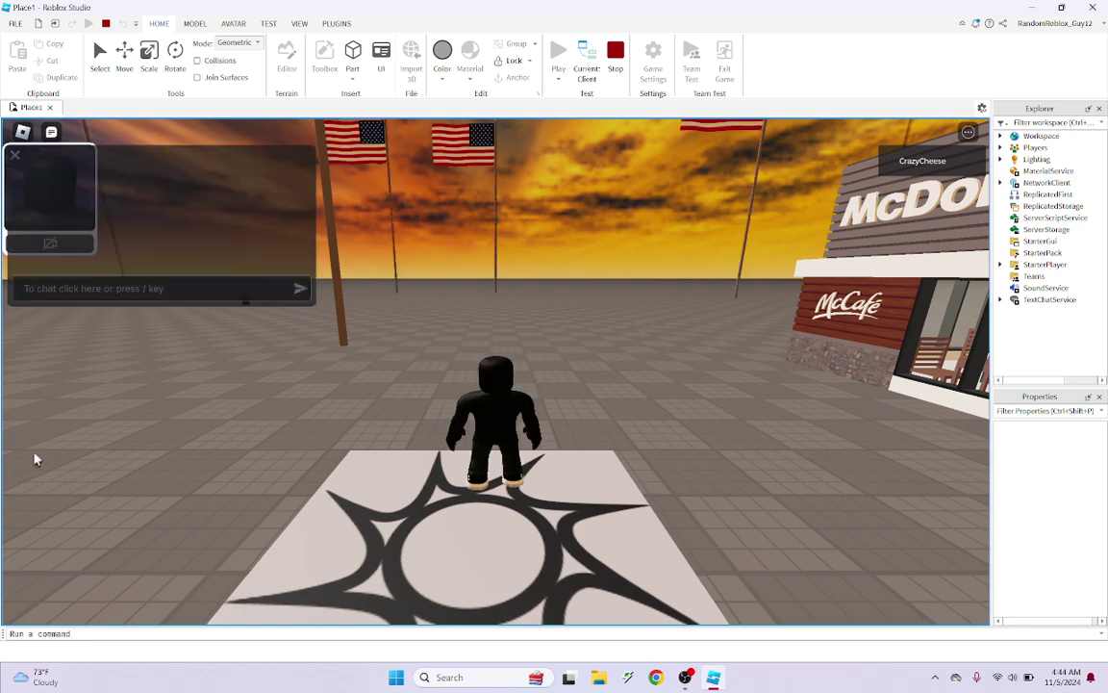
Playtest the place with the self-view camera closed, walk up to the Donald Trump character and stop the test
{"action": "key", "text": "w"}
{"action": "right_click_drag", "start_coordinate": [737, 401], "coordinate": [738, 395]}
{"action": "mouse_move", "coordinate": [17, 161]}
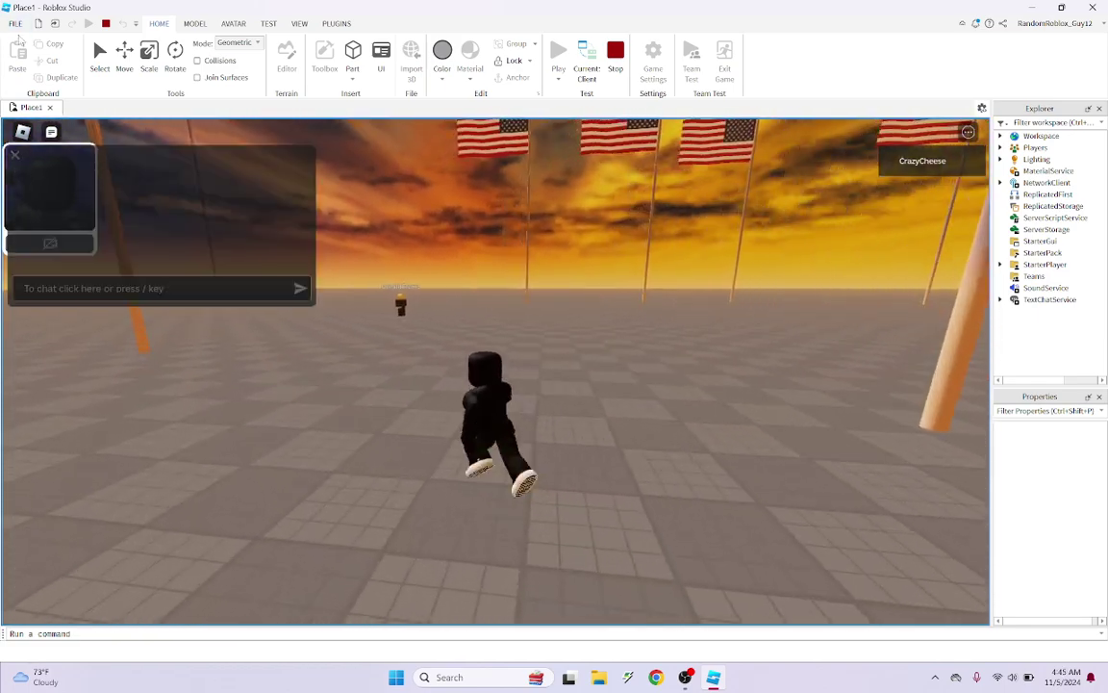
{"action": "left_click", "coordinate": [15, 158]}
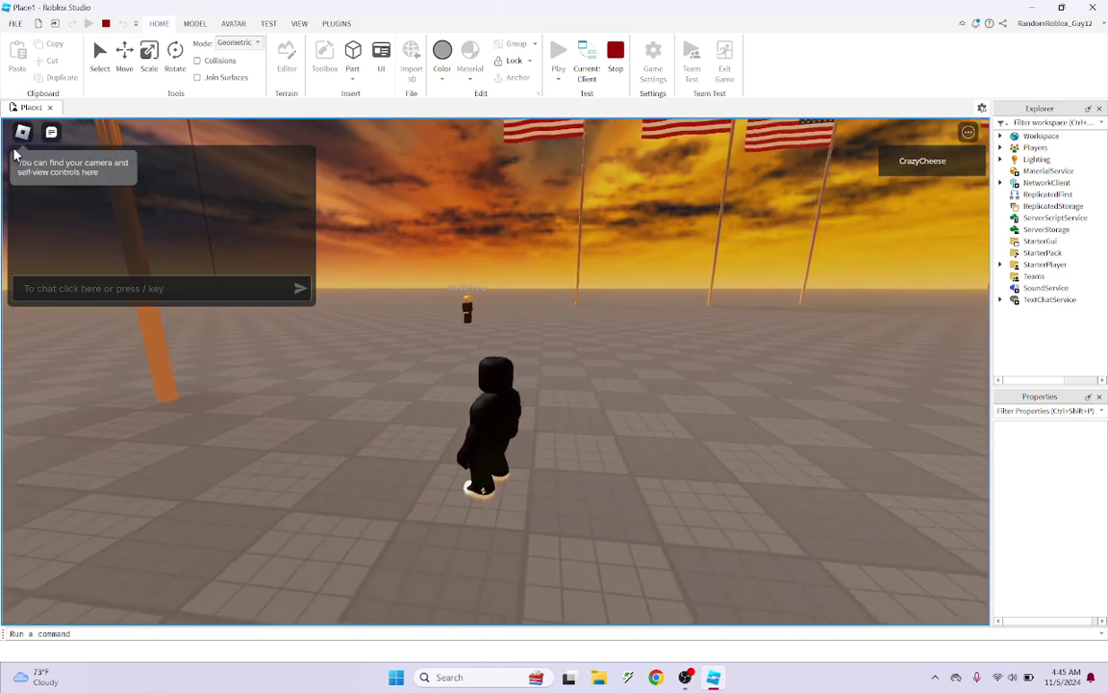
{"action": "right_click_drag", "start_coordinate": [510, 171], "coordinate": [510, 172]}
{"action": "key", "text": "w"}
{"action": "key", "text": "w"}
{"action": "key", "text": "w"}
{"action": "key", "text": "w"}
{"action": "key", "text": "s"}
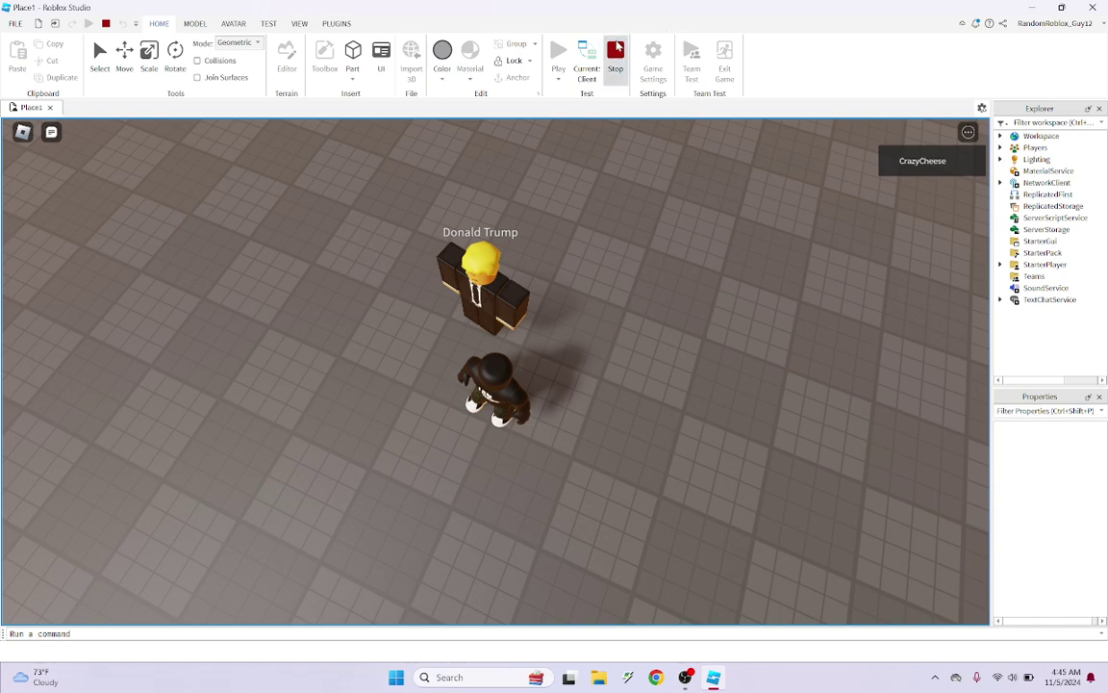
{"action": "left_click", "coordinate": [616, 53]}
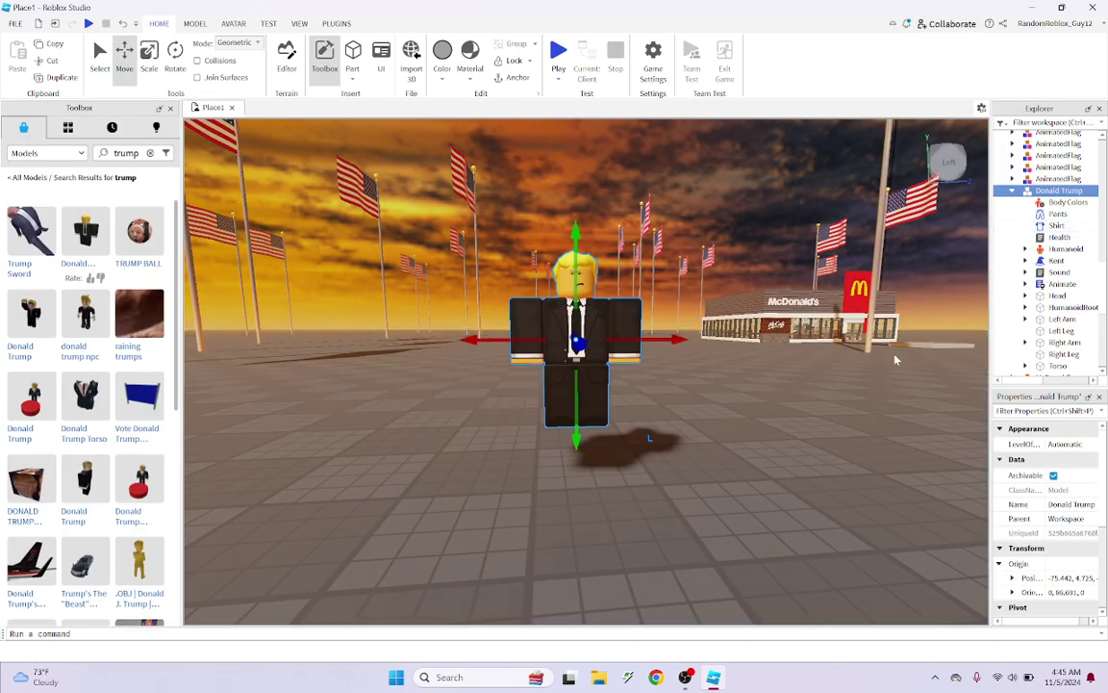
Try removing the Sound, Animate and Health scripts from the Donald Trump model
{"action": "left_click", "coordinate": [1056, 284]}
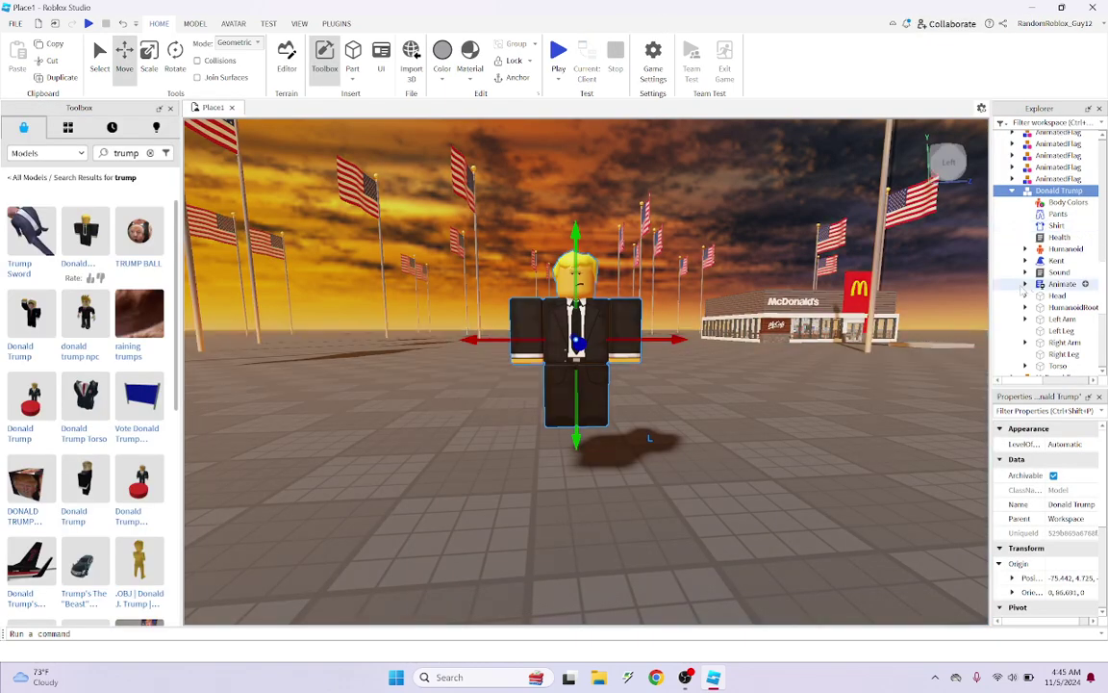
{"action": "left_click", "coordinate": [1059, 237], "text": "shift"}
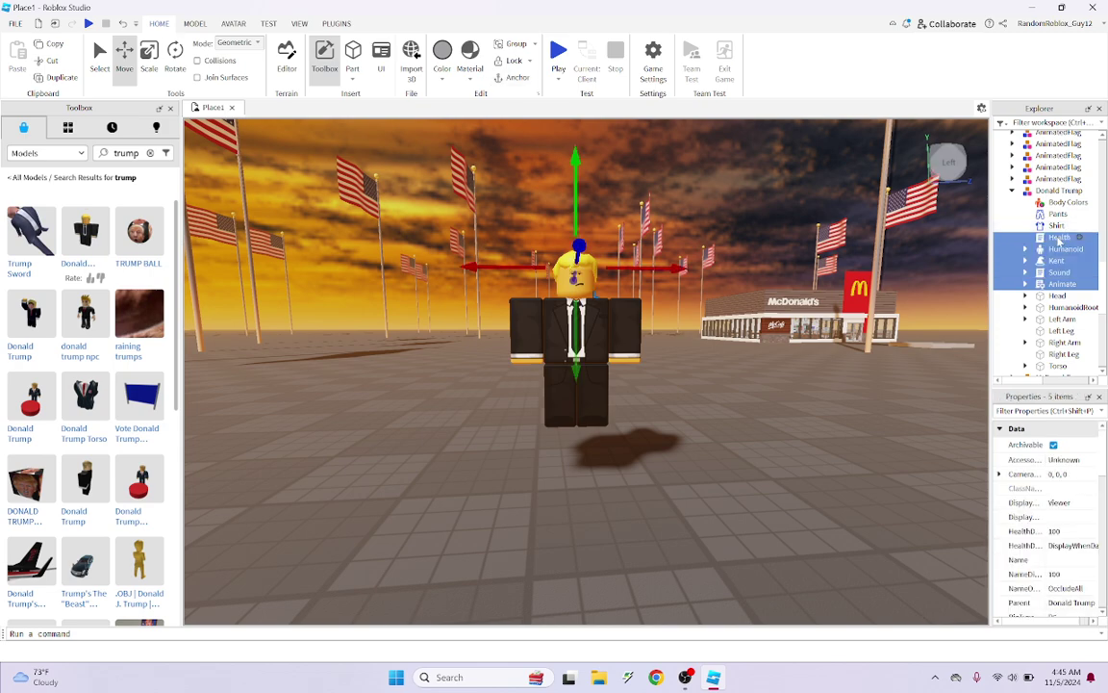
{"action": "double_click", "coordinate": [1061, 249]}
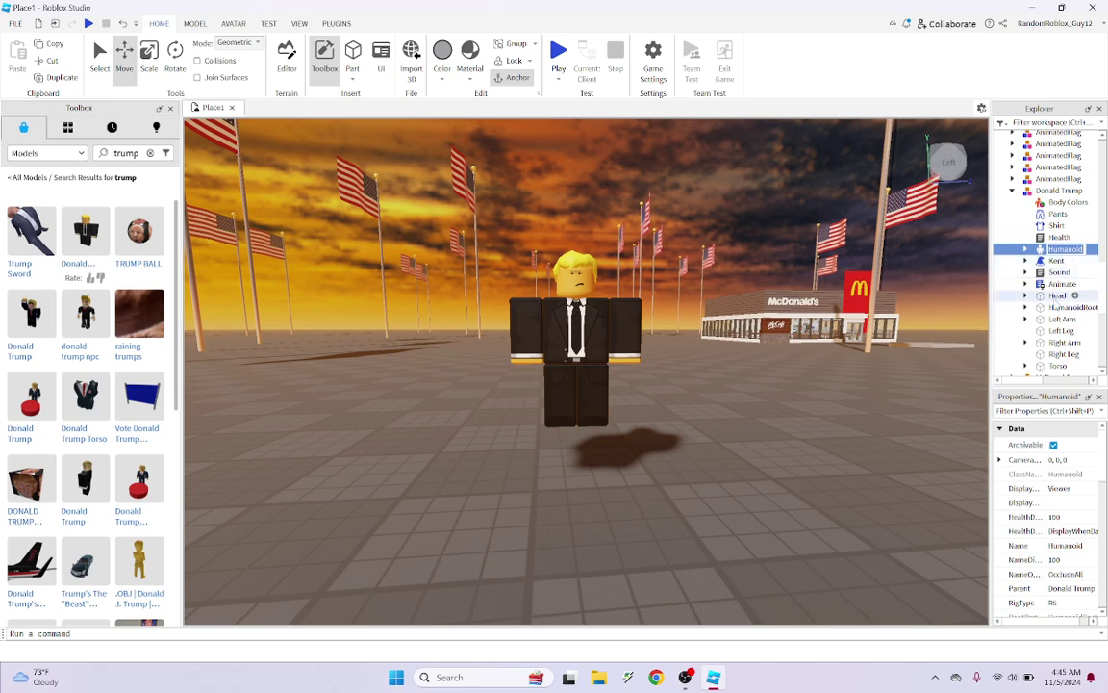
{"action": "left_click", "coordinate": [1062, 284]}
{"action": "left_click", "coordinate": [1059, 273], "text": "shift"}
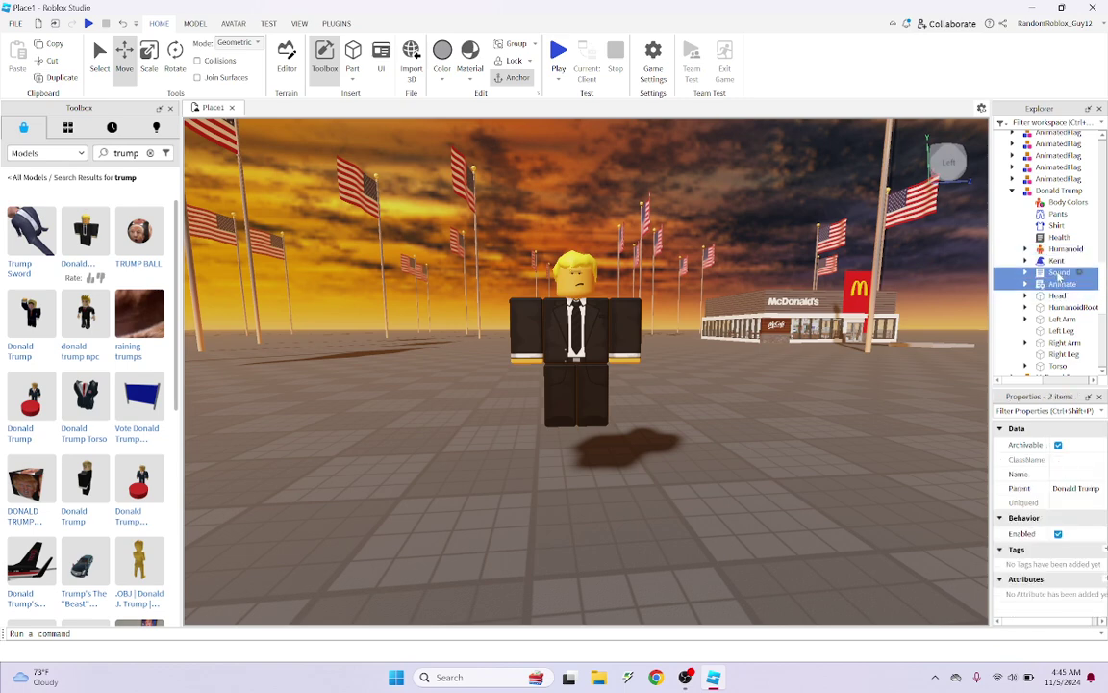
{"action": "key", "text": "Delete"}
{"action": "left_click", "coordinate": [1052, 237]}
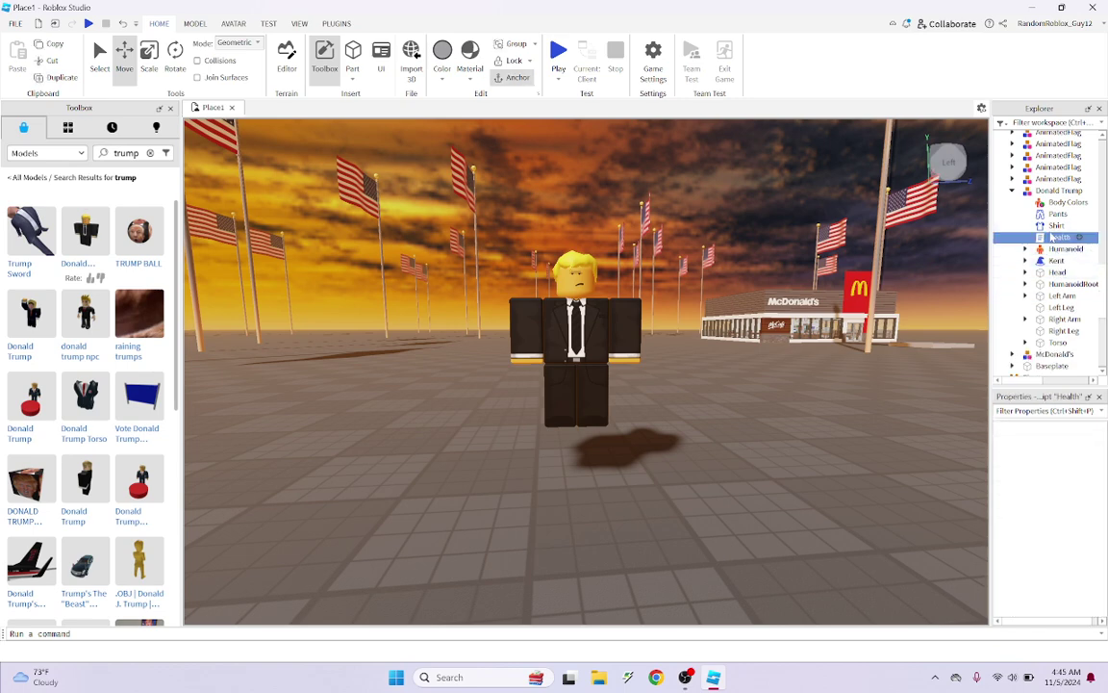
{"action": "key", "text": "Delete"}
{"action": "scroll", "coordinate": [1049, 236], "scroll_direction": "down", "scroll_amount": 3}
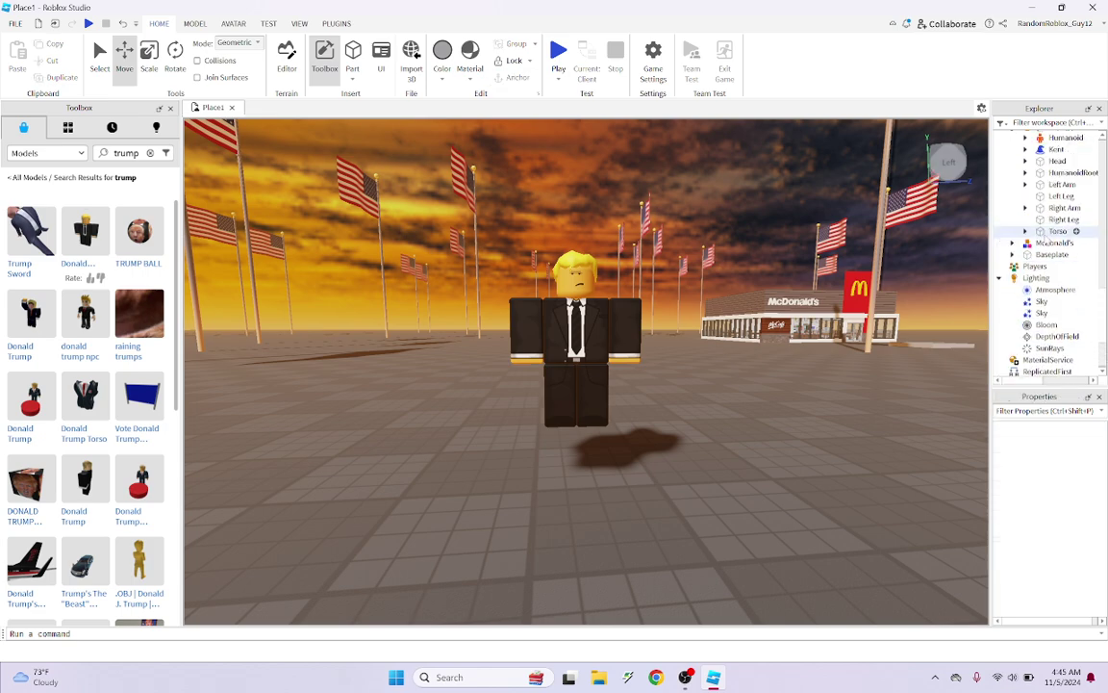
{"action": "scroll", "coordinate": [1039, 236], "scroll_direction": "up", "scroll_amount": 3}
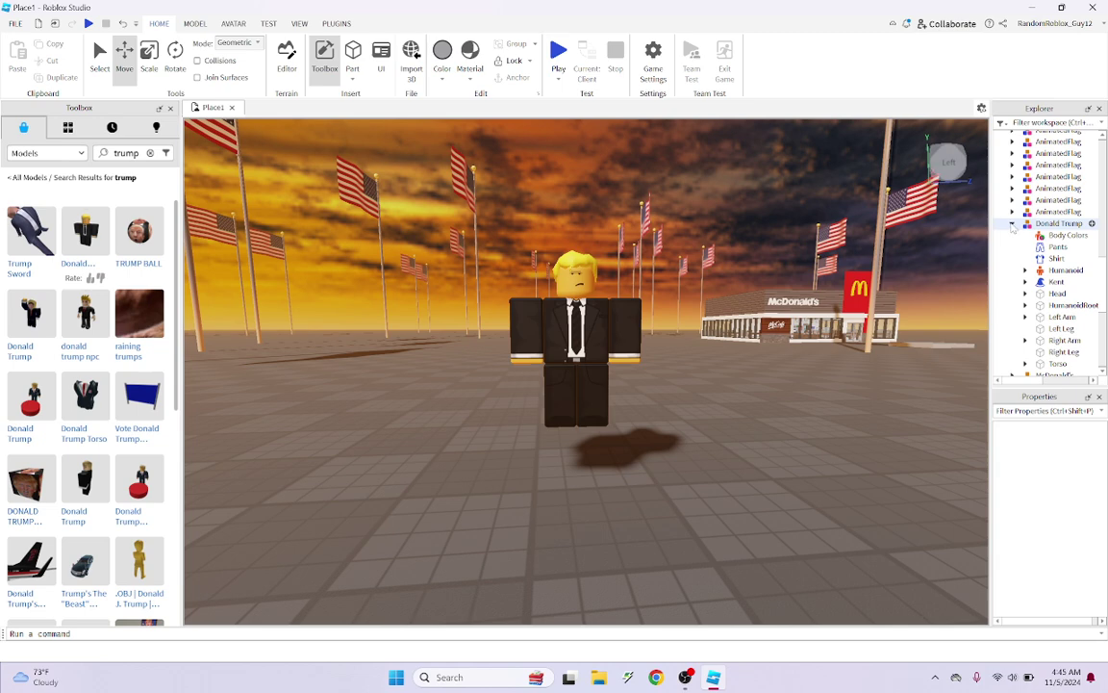
Undo the deletions of the Donald Trump scripts and the earlier raising of the character, and clear the selection
{"action": "key", "text": "ctrl+z"}
{"action": "key", "text": "ctrl+z"}
{"action": "key", "text": "ctrl+z"}
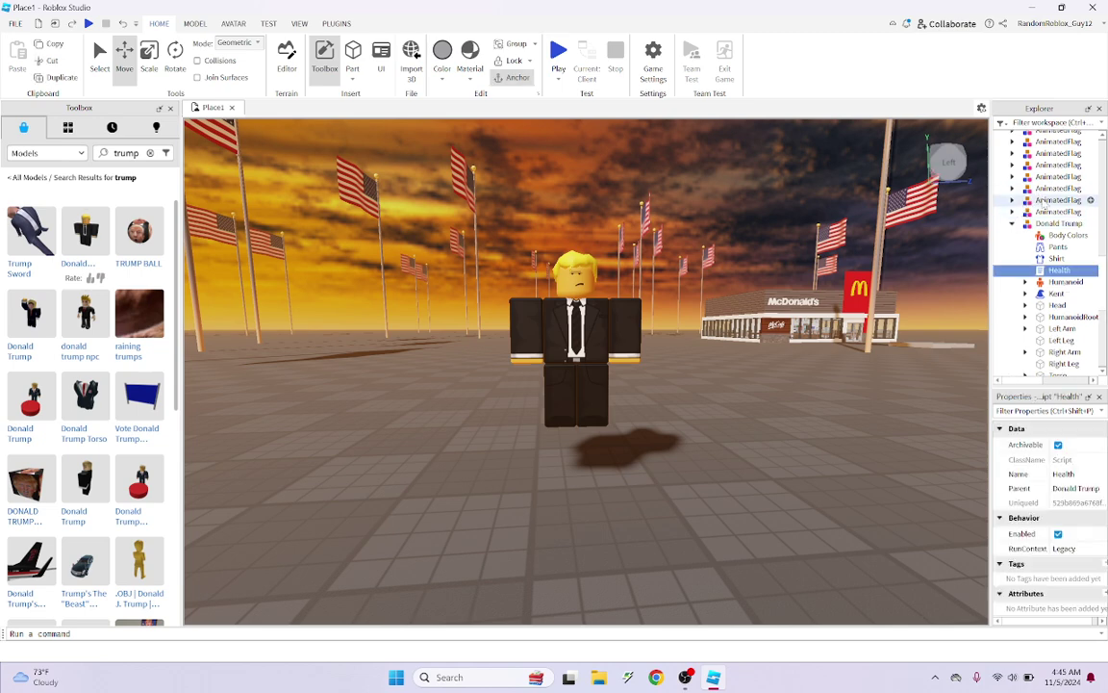
{"action": "left_click", "coordinate": [647, 561]}
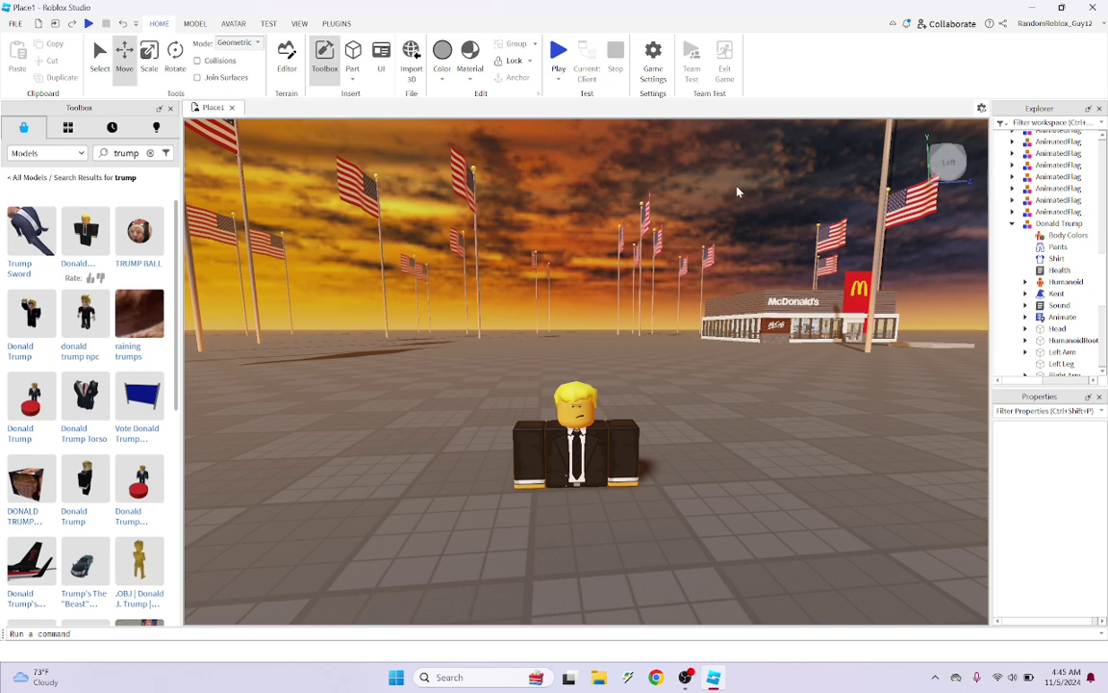
Raise the Donald Trump model above the baseplate and scale it up into a giant figure among the flags
{"action": "left_click", "coordinate": [1017, 223]}
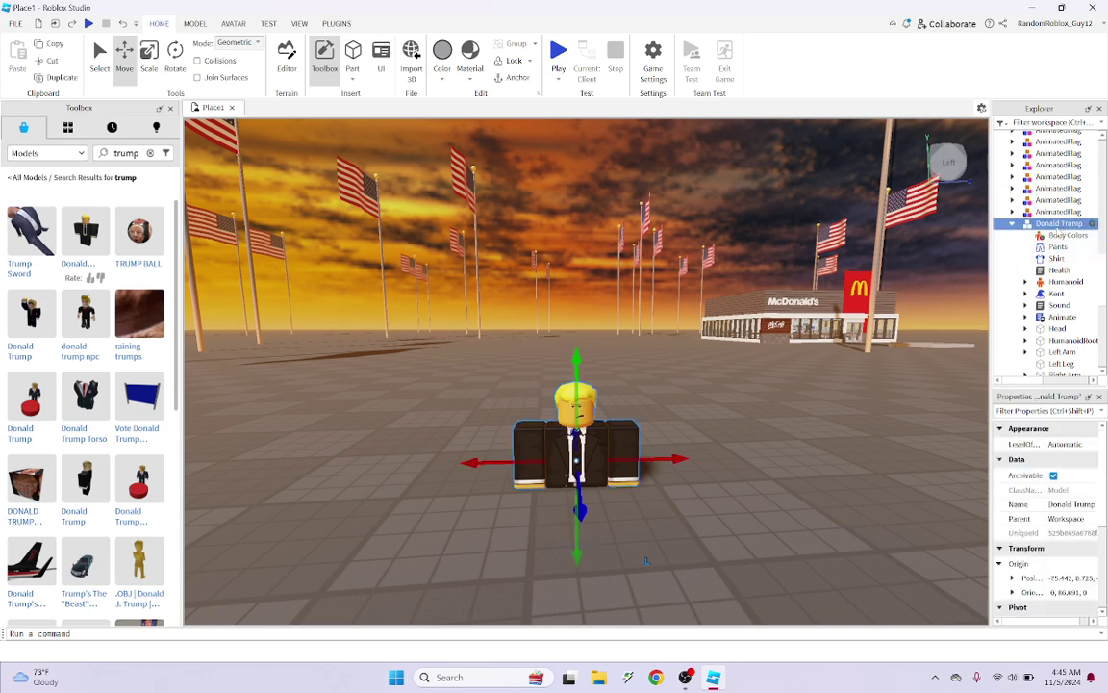
{"action": "left_click", "coordinate": [1012, 222]}
{"action": "left_click_drag", "start_coordinate": [577, 392], "coordinate": [580, 263]}
{"action": "scroll", "coordinate": [581, 263], "scroll_direction": "down", "scroll_amount": 10}
{"action": "right_click_drag", "start_coordinate": [646, 239], "coordinate": [648, 237]}
{"action": "scroll", "coordinate": [648, 238], "scroll_direction": "up", "scroll_amount": 10}
{"action": "left_click", "coordinate": [172, 55]}
{"action": "left_click", "coordinate": [149, 56]}
{"action": "left_click_drag", "start_coordinate": [637, 358], "coordinate": [660, 159]}
Rotate the giant Donald Trump model 90 degrees about its vertical axis and move it sideways, away from the McDonald's
{"action": "left_click", "coordinate": [175, 55]}
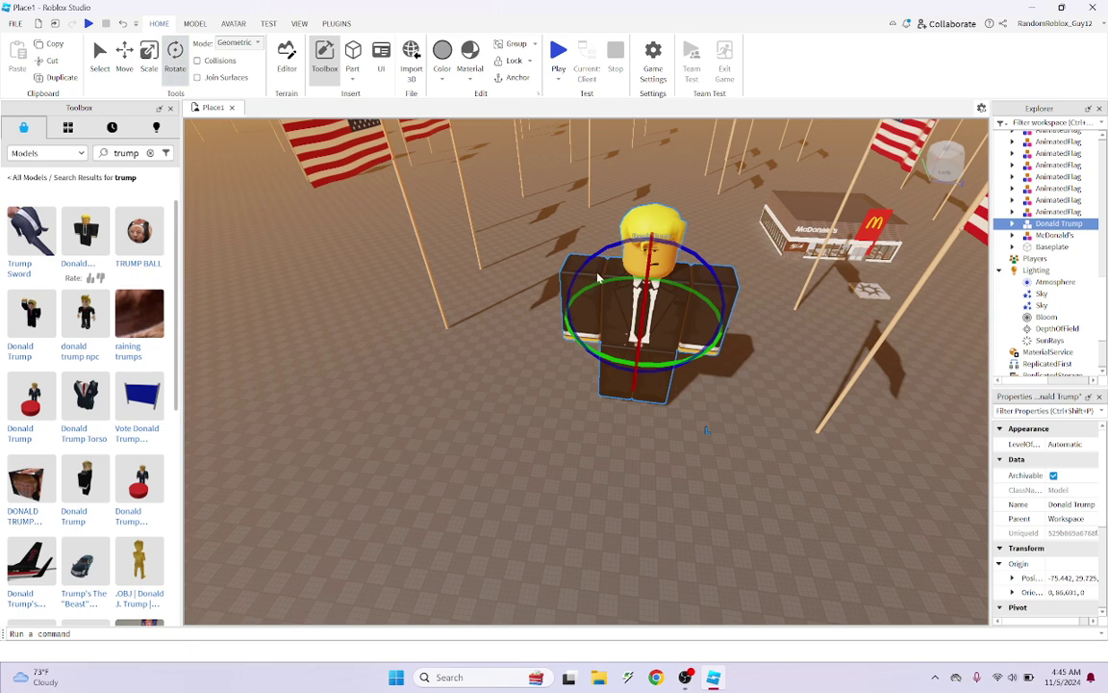
{"action": "left_click_drag", "start_coordinate": [590, 283], "coordinate": [519, 371]}
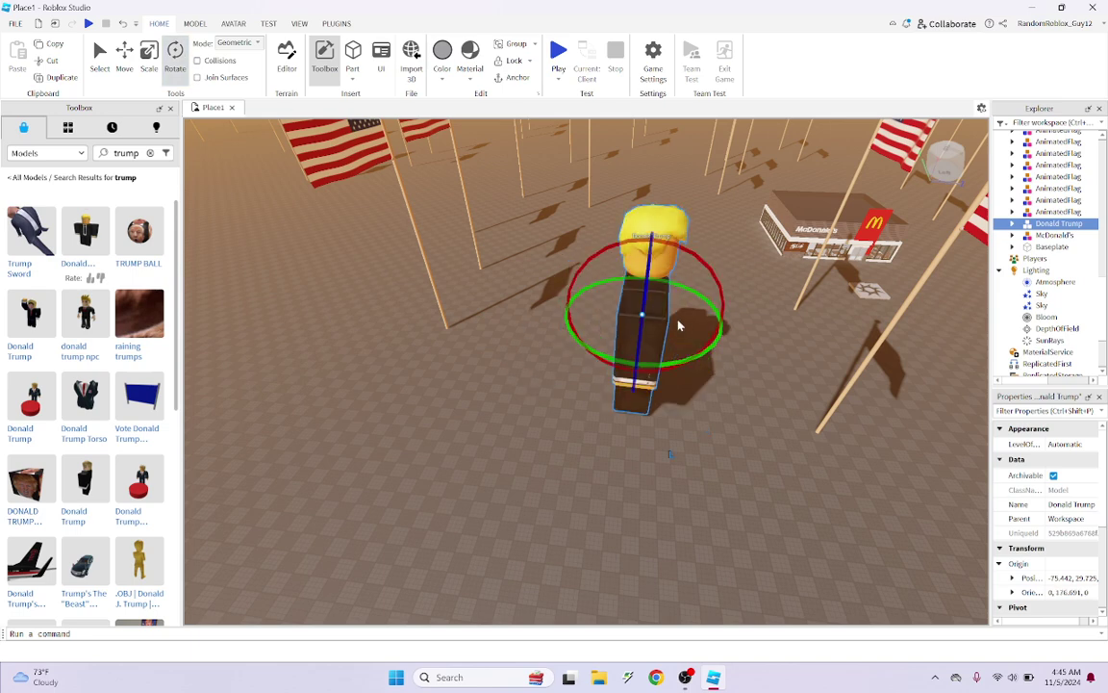
{"action": "key", "text": "ctrl+2"}
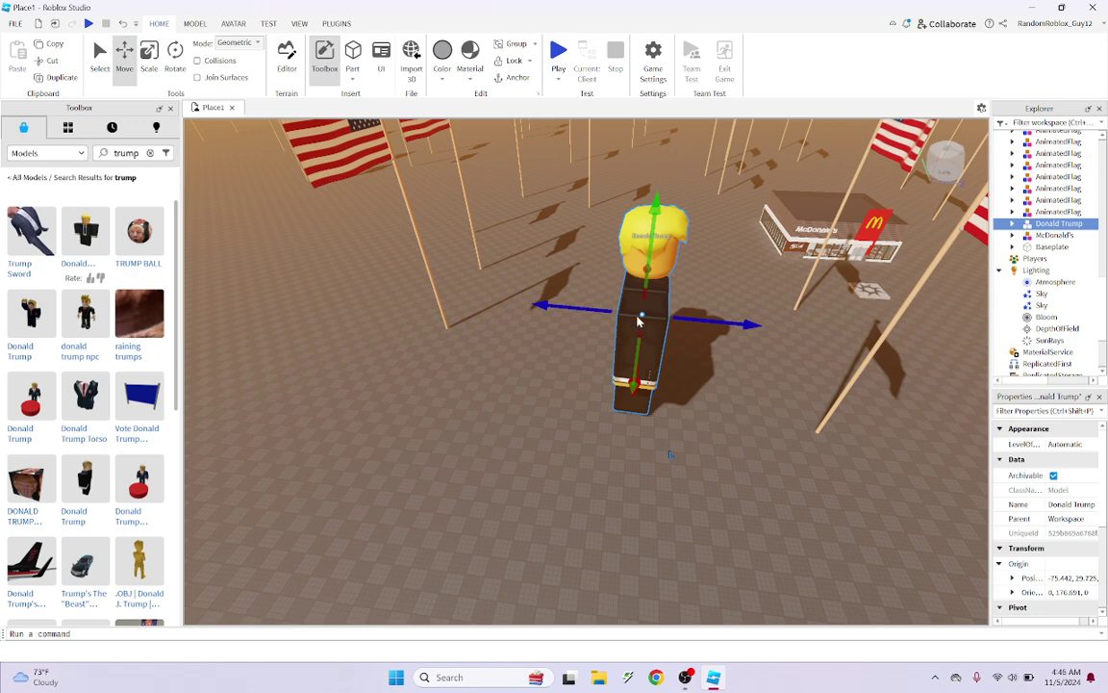
{"action": "left_click", "coordinate": [637, 318]}
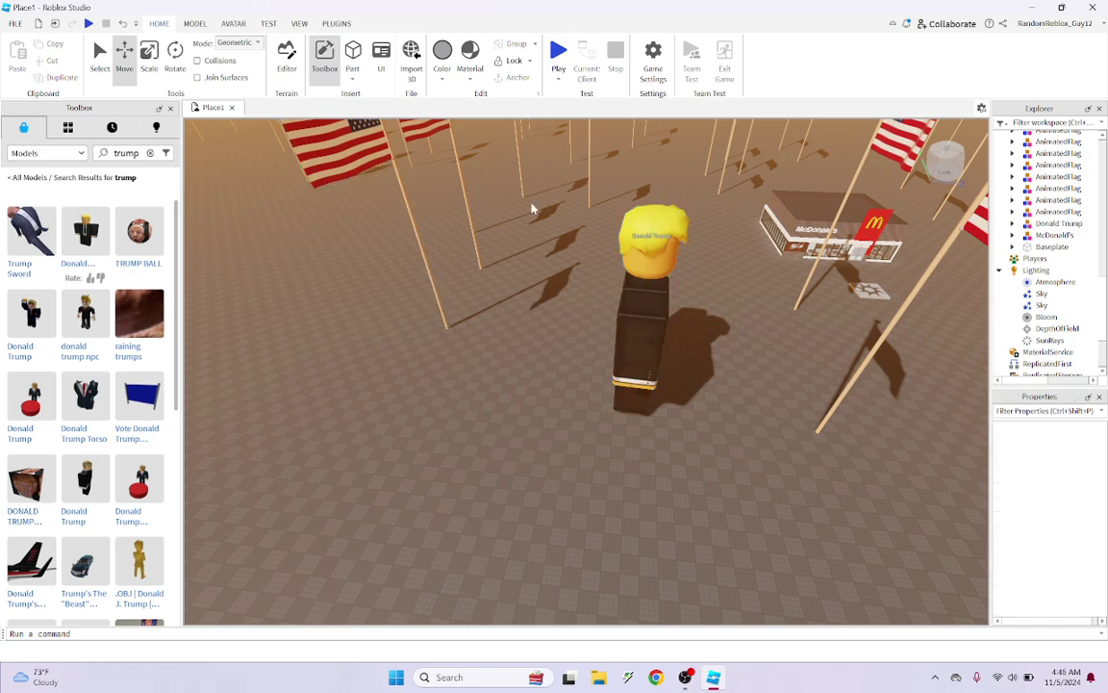
{"action": "left_click", "coordinate": [1060, 225]}
{"action": "left_click_drag", "start_coordinate": [686, 319], "coordinate": [490, 313]}
{"action": "left_click", "coordinate": [719, 444]}
{"action": "right_click_drag", "start_coordinate": [737, 414], "coordinate": [828, 361]}
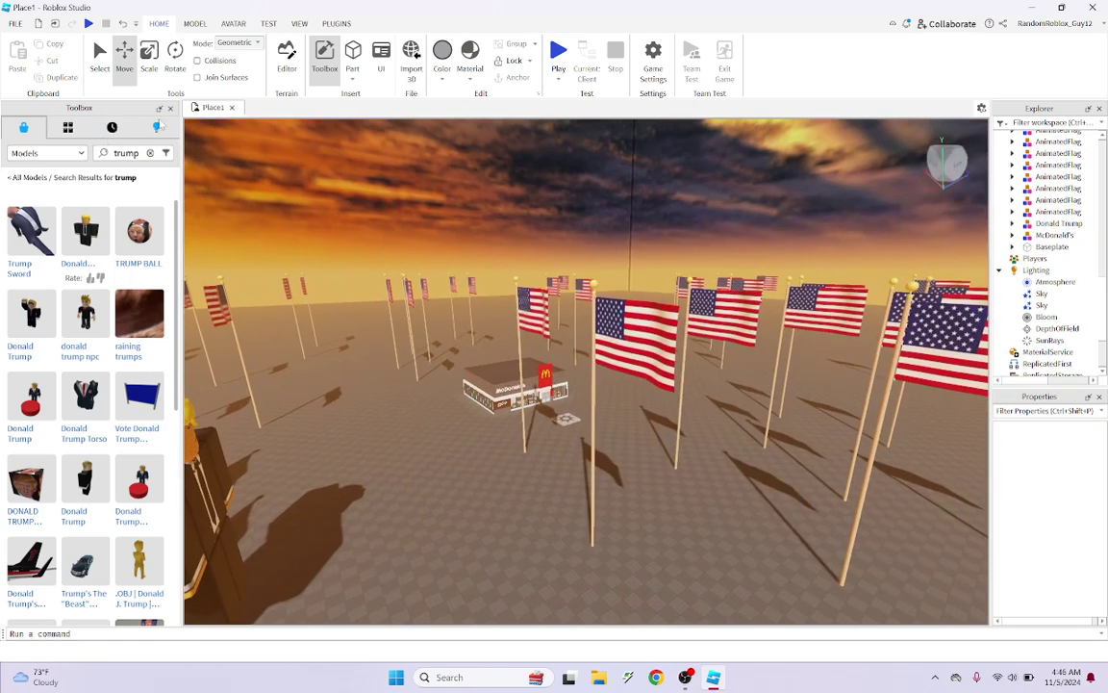
{"action": "left_click", "coordinate": [150, 152]}
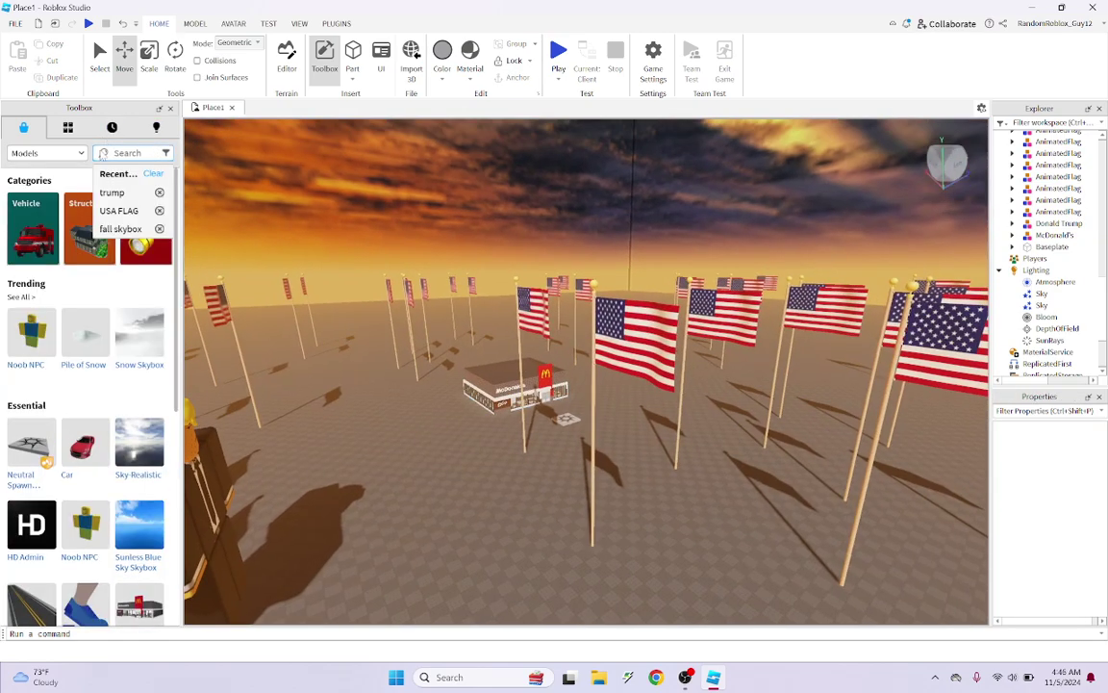
{"action": "type", "text": "kamila"}
{"action": "key", "text": "Return"}
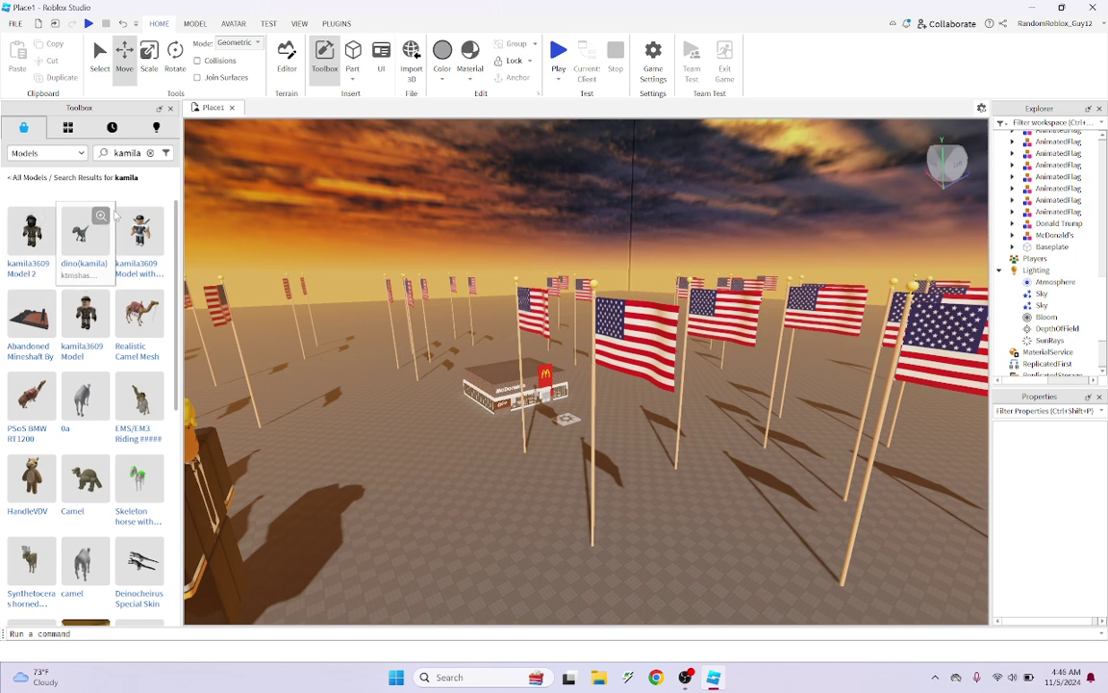
{"action": "left_click", "coordinate": [138, 153]}
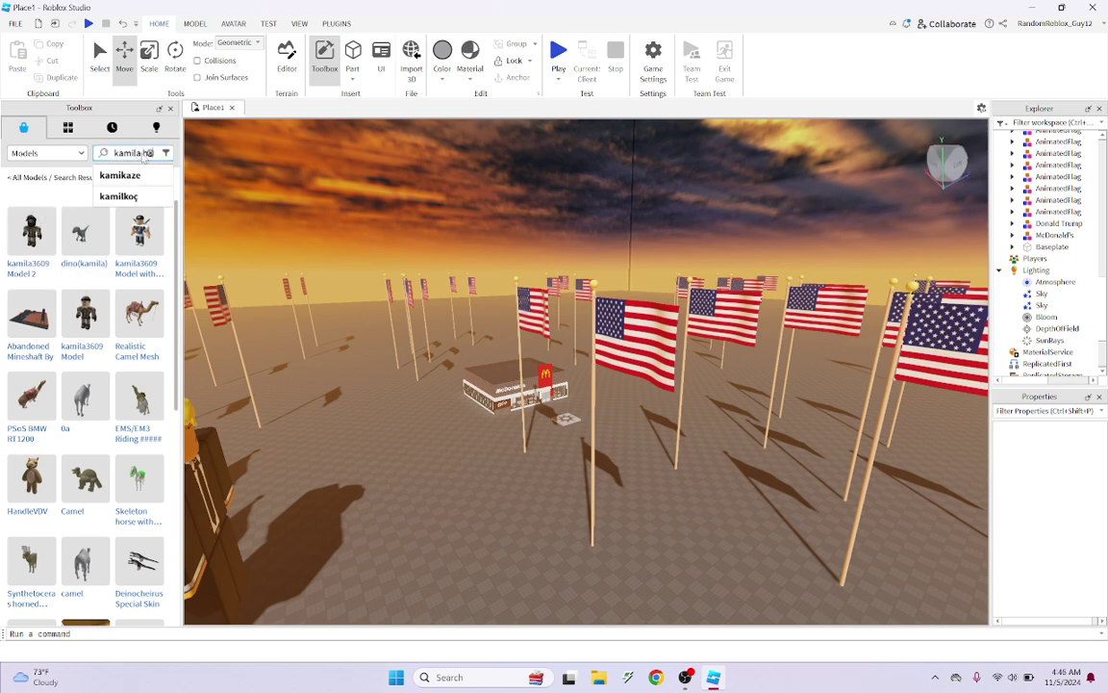
{"action": "type", "text": "harris"}
{"action": "key", "text": "Return"}
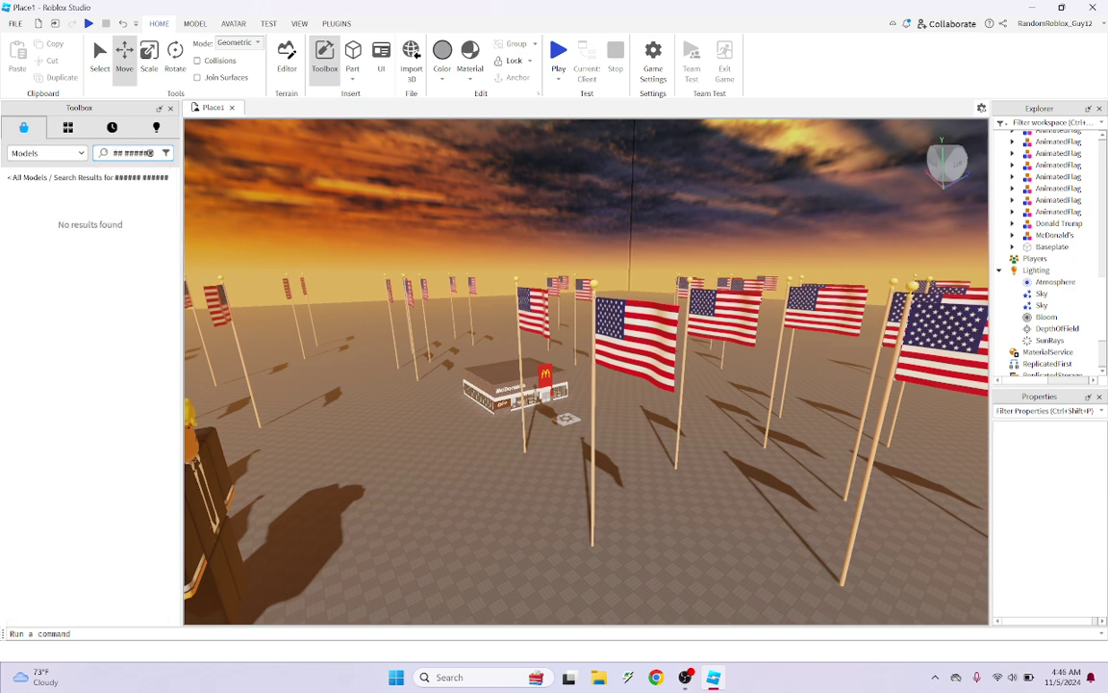
Search the Toolbox models for "harris" and check the offered models
{"action": "left_click", "coordinate": [149, 153]}
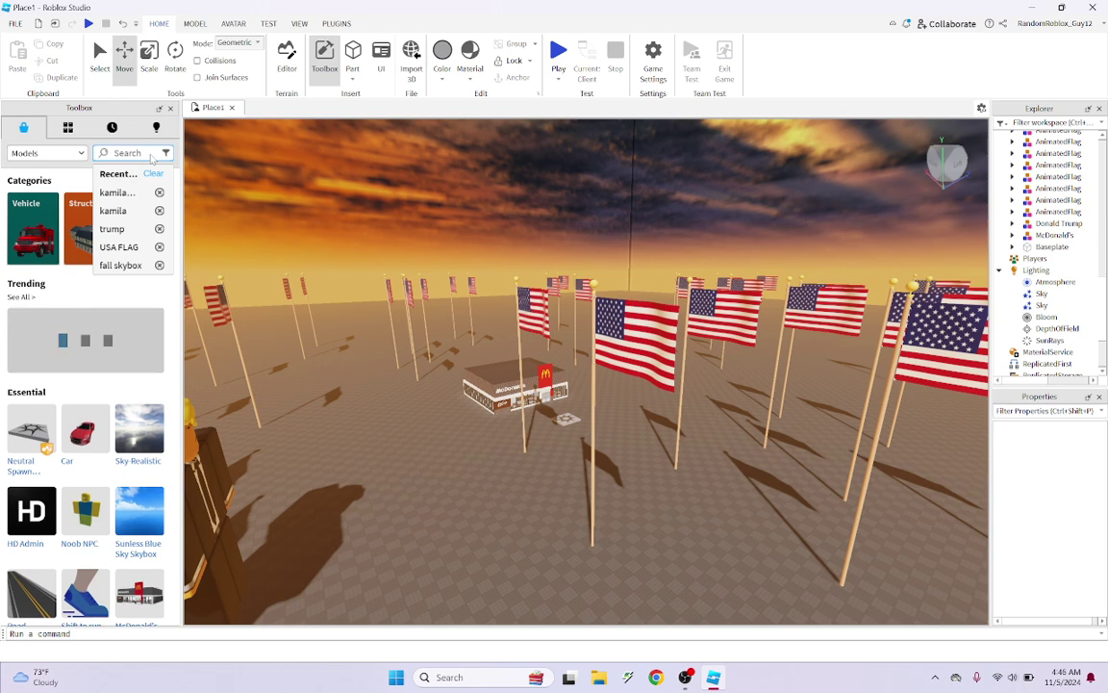
{"action": "type", "text": "harri"}
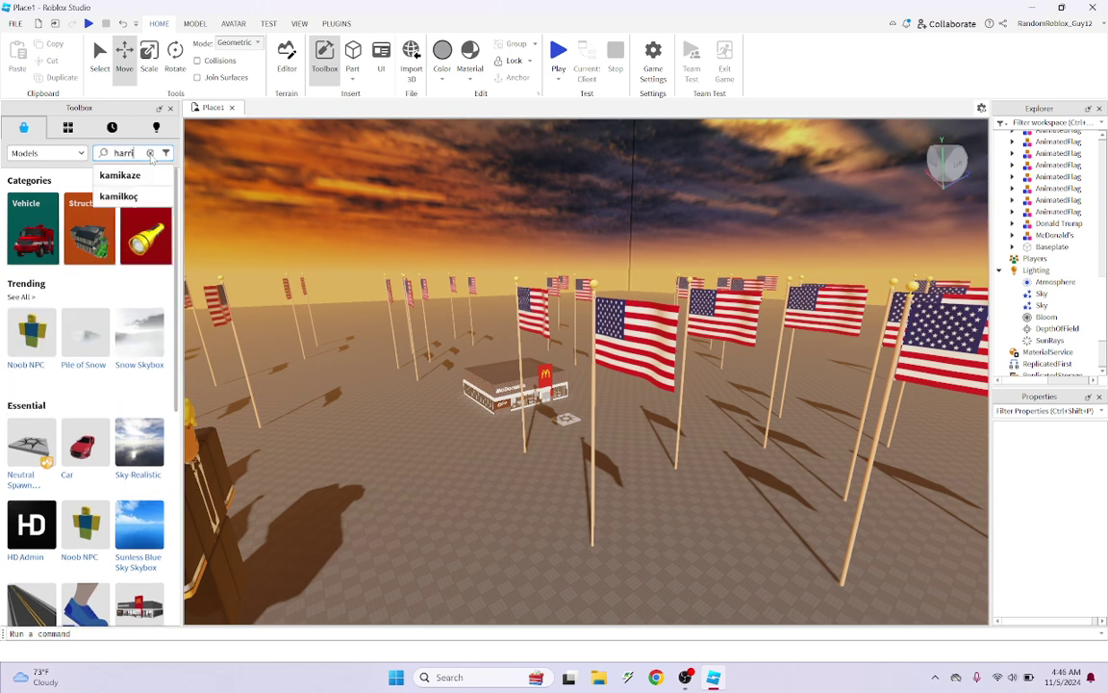
{"action": "key", "text": "Return"}
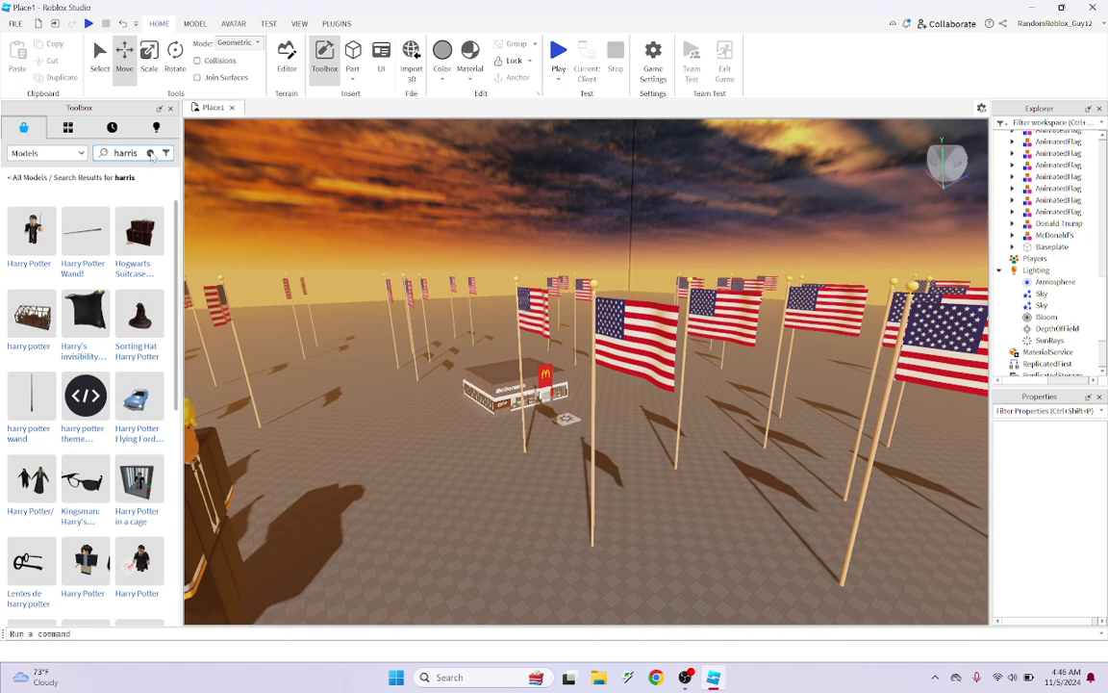
{"action": "mouse_move", "coordinate": [86, 242]}
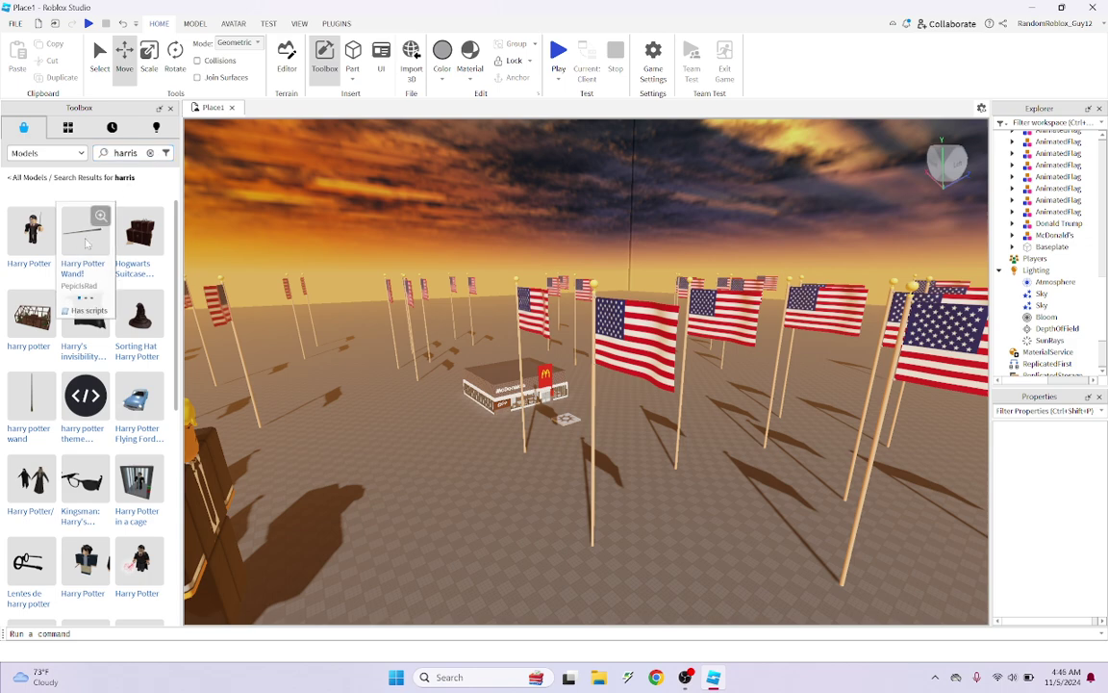
Search the Toolbox models for "Joe Biden" and for "joe", and look through the offered characters
{"action": "left_click", "coordinate": [150, 153]}
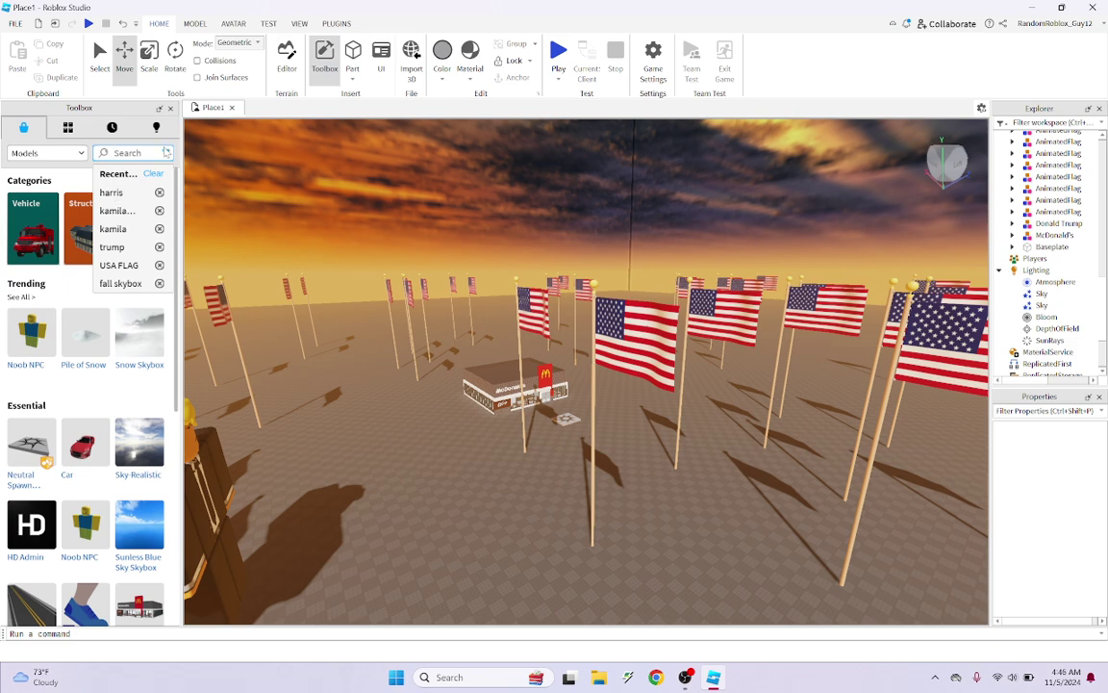
{"action": "type", "text": "k"}
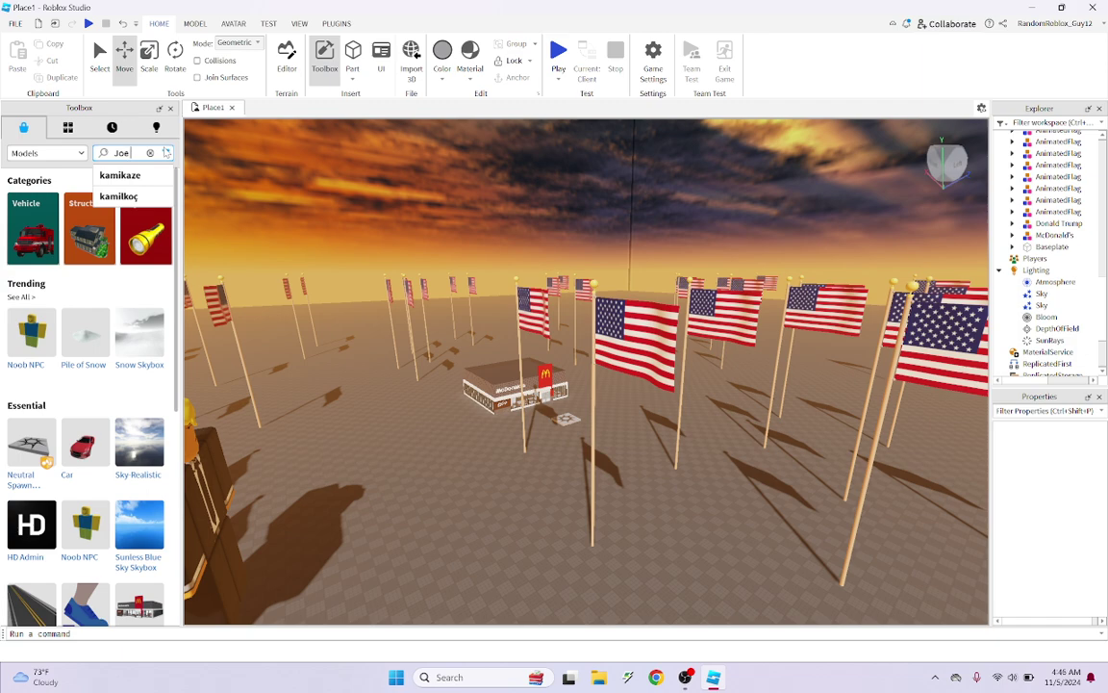
{"action": "type", "text": "en"}
{"action": "key", "text": "Return"}
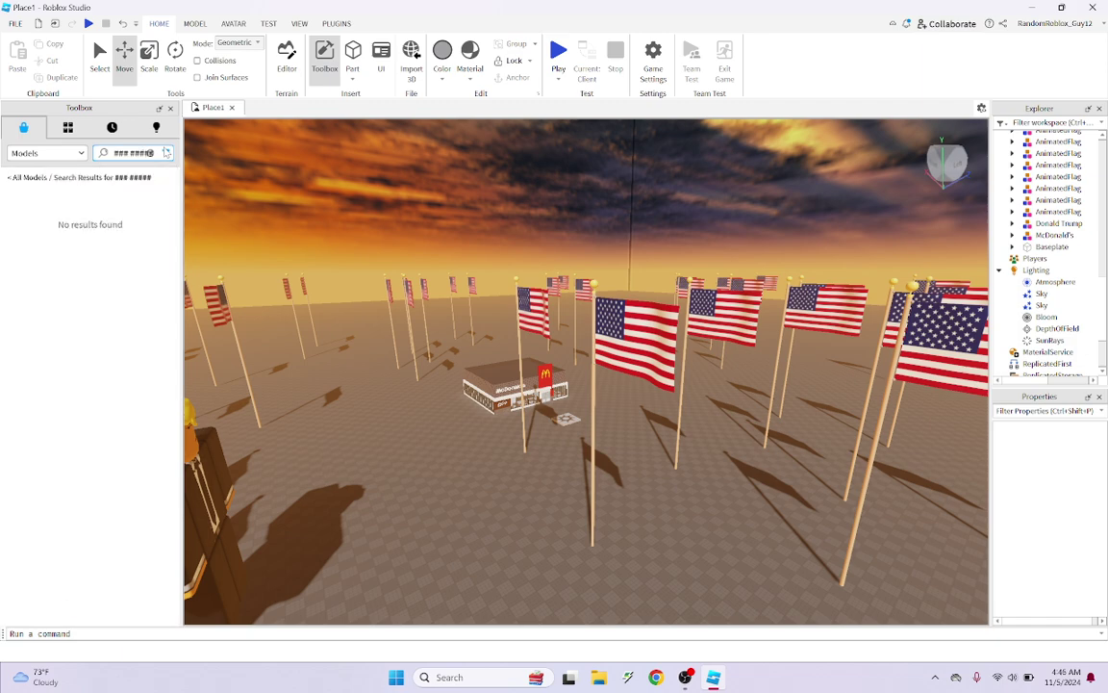
{"action": "type", "text": "joe"}
{"action": "key", "text": "Return"}
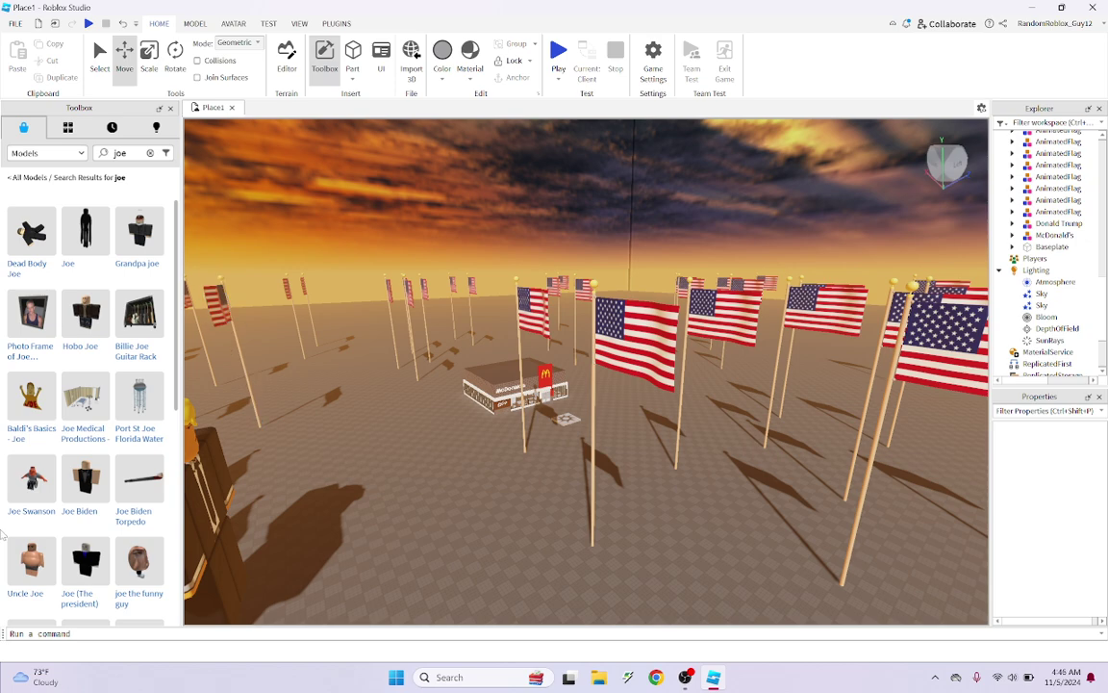
{"action": "scroll", "coordinate": [137, 353], "scroll_direction": "down", "scroll_amount": 4}
{"action": "scroll", "coordinate": [137, 353], "scroll_direction": "up", "scroll_amount": 4}
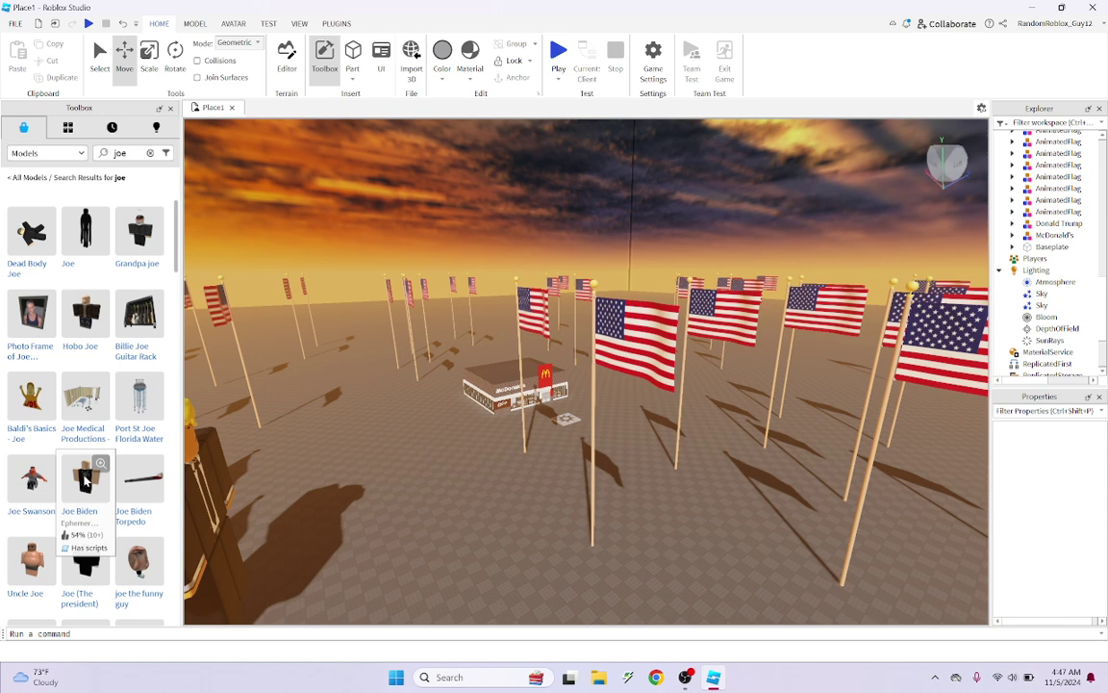
Search the Toolbox models for "biden" and insert the Joe Biden character into the place, accepting its included scripts
{"action": "left_click", "coordinate": [149, 152]}
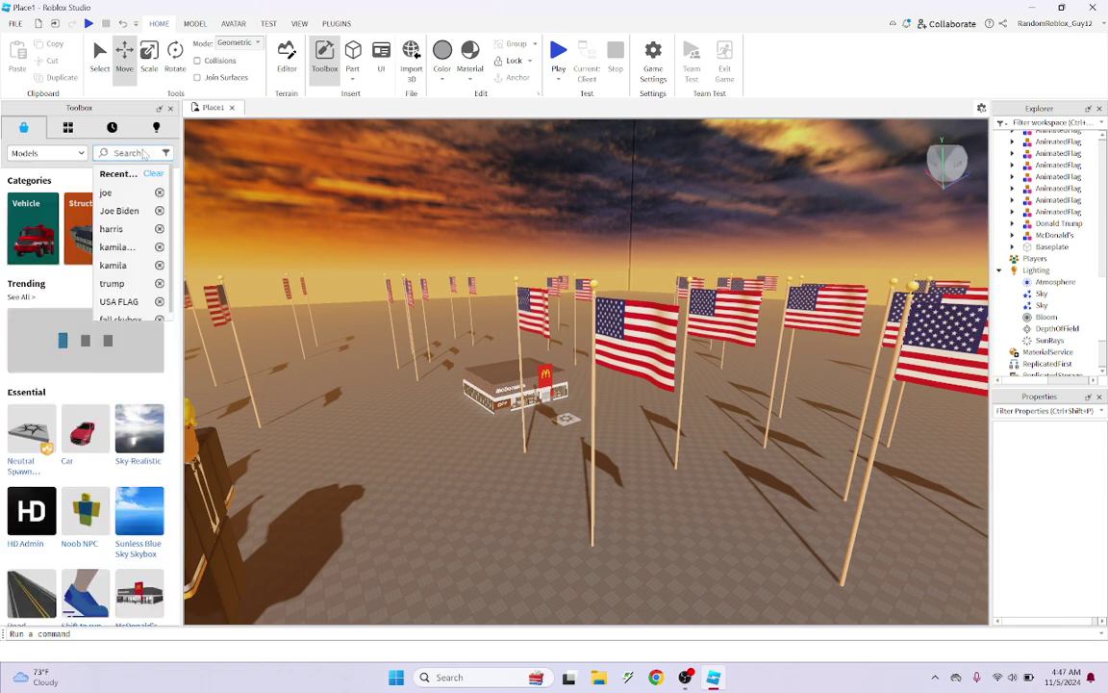
{"action": "type", "text": "biden"}
{"action": "key", "text": "Return"}
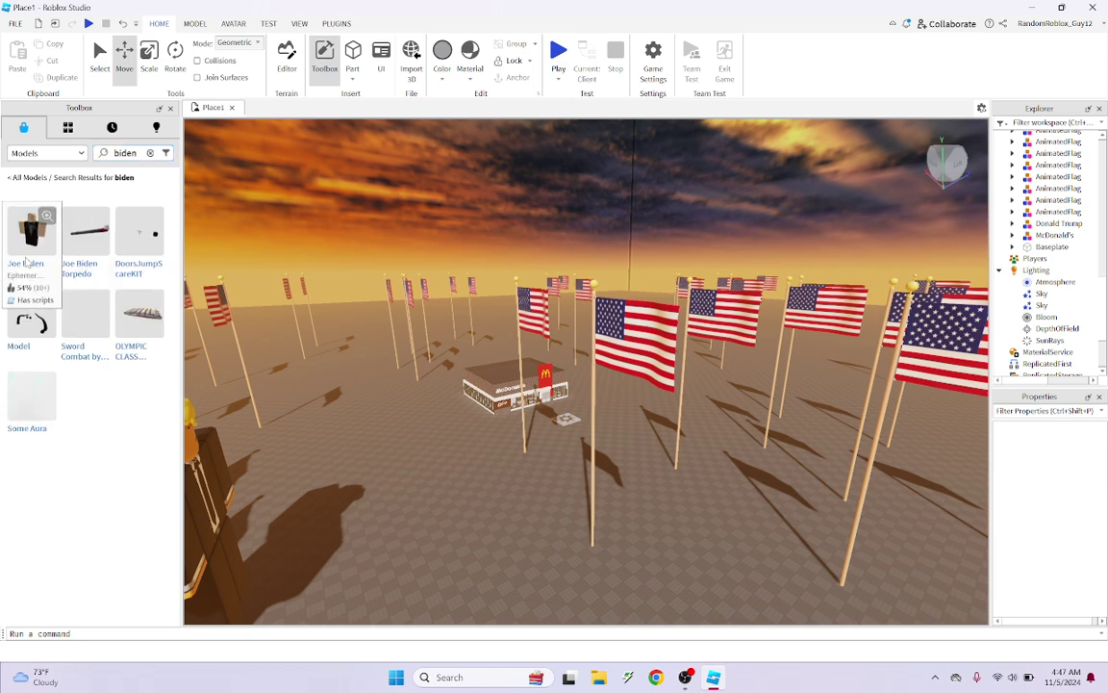
{"action": "left_click", "coordinate": [35, 263]}
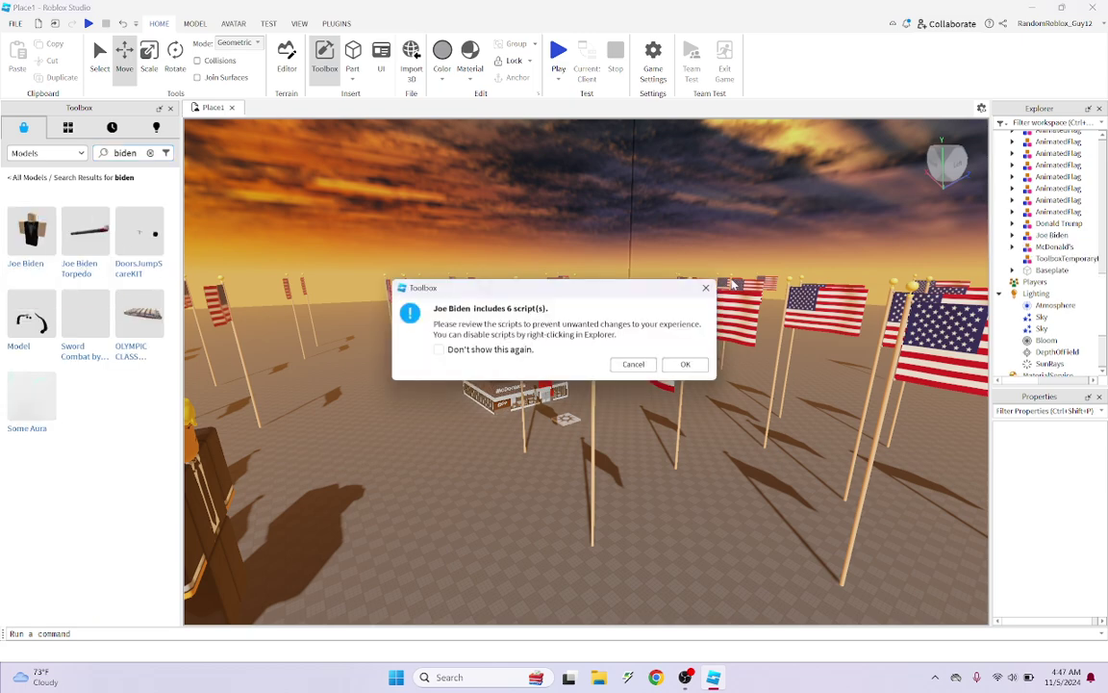
{"action": "left_click", "coordinate": [686, 364]}
{"action": "left_click_drag", "start_coordinate": [570, 313], "coordinate": [617, 375]}
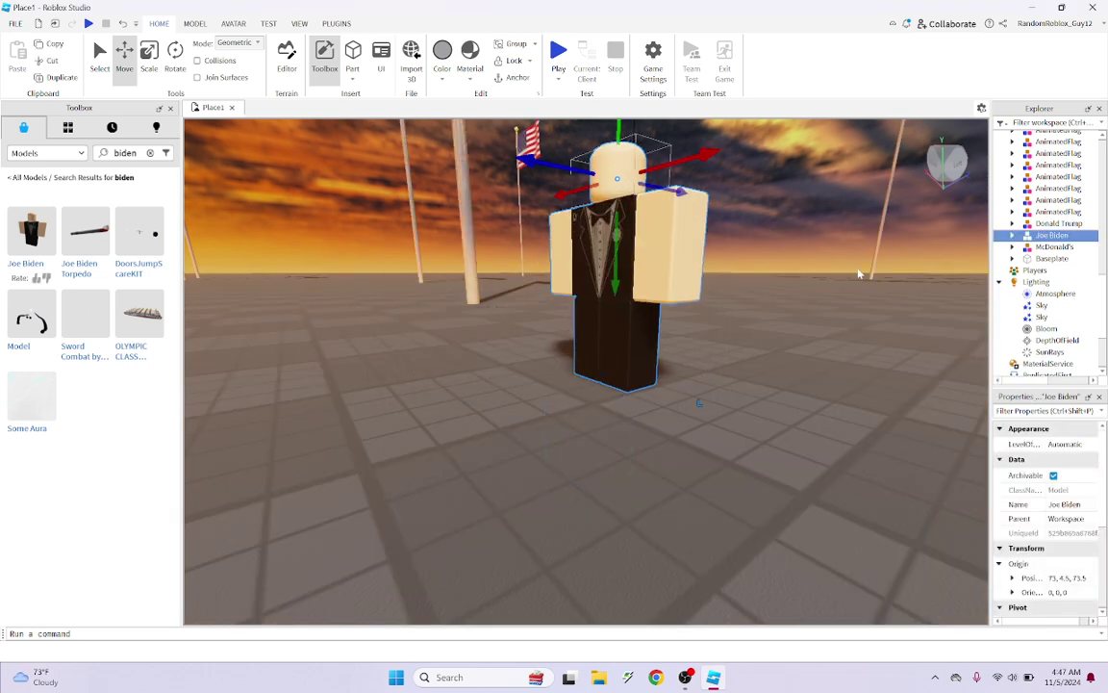
Expand the Joe Biden model in the object hierarchy and read through the code of its Robot script
{"action": "left_click", "coordinate": [1012, 236]}
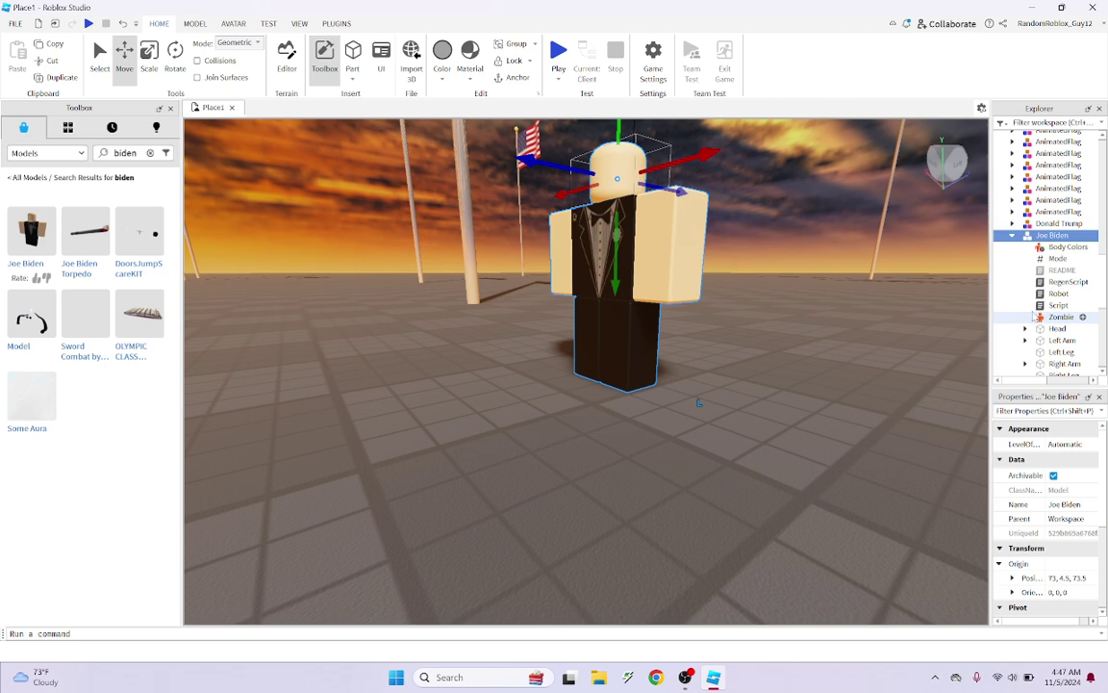
{"action": "scroll", "coordinate": [1044, 308], "scroll_direction": "down", "scroll_amount": 5}
{"action": "scroll", "coordinate": [1037, 309], "scroll_direction": "up", "scroll_amount": 3}
{"action": "double_click", "coordinate": [1058, 261]}
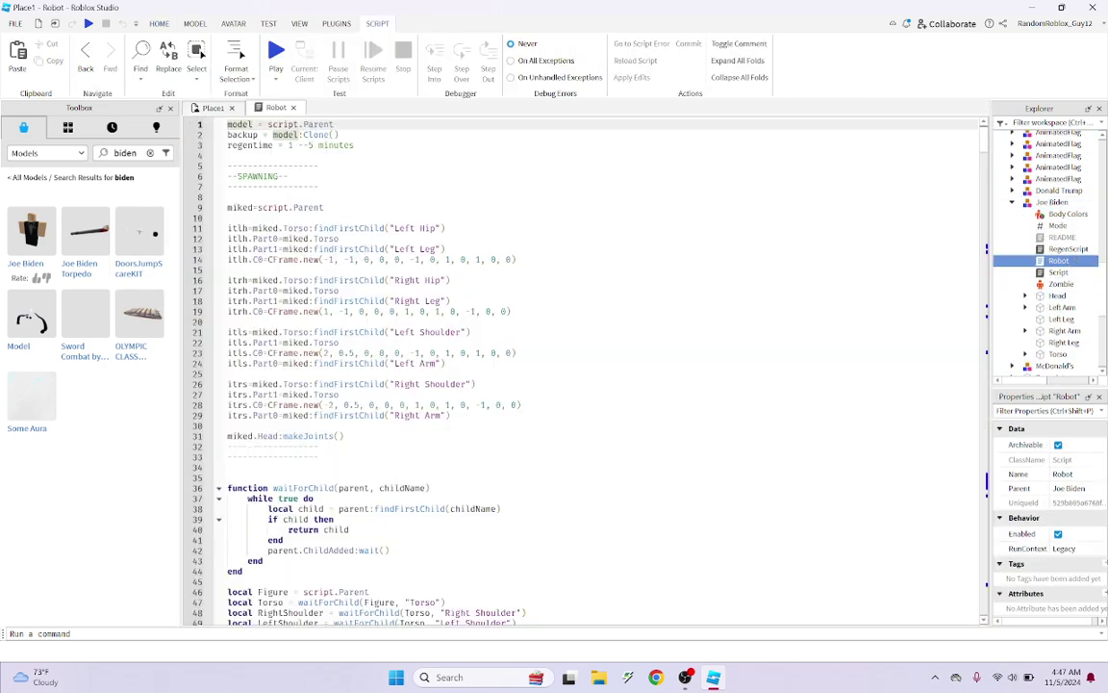
{"action": "scroll", "coordinate": [577, 375], "scroll_direction": "down", "scroll_amount": 6}
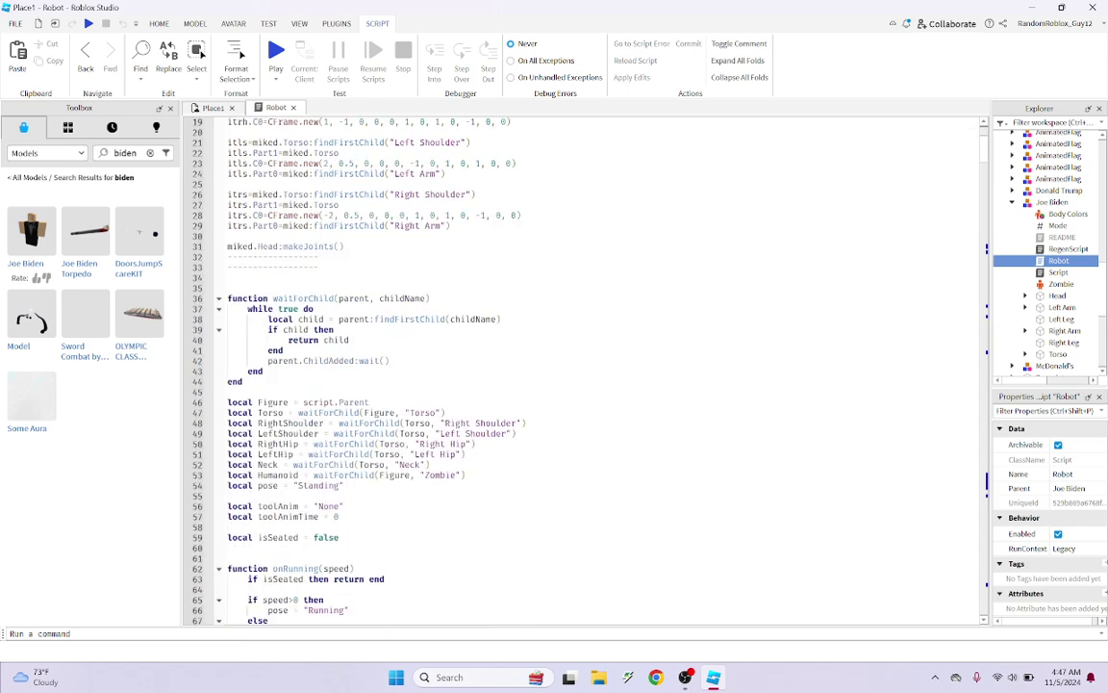
Read through the movement functions further down in the Joe Biden Robot script and close the script
{"action": "scroll", "coordinate": [577, 376], "scroll_direction": "down", "scroll_amount": 4}
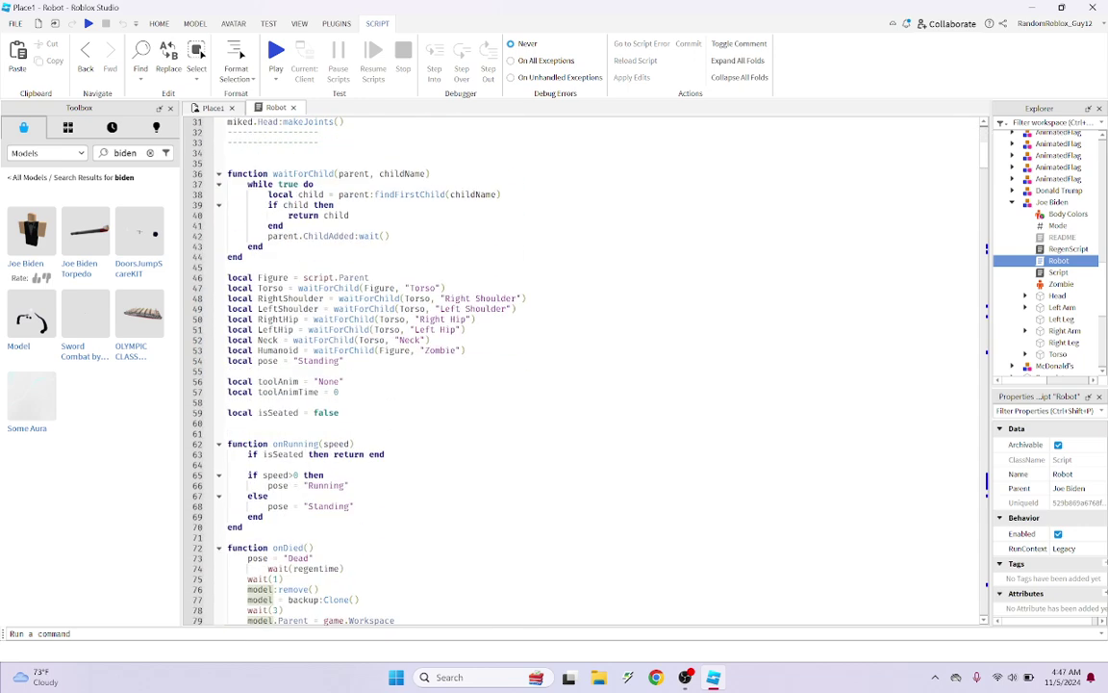
{"action": "scroll", "coordinate": [577, 375], "scroll_direction": "down", "scroll_amount": 12}
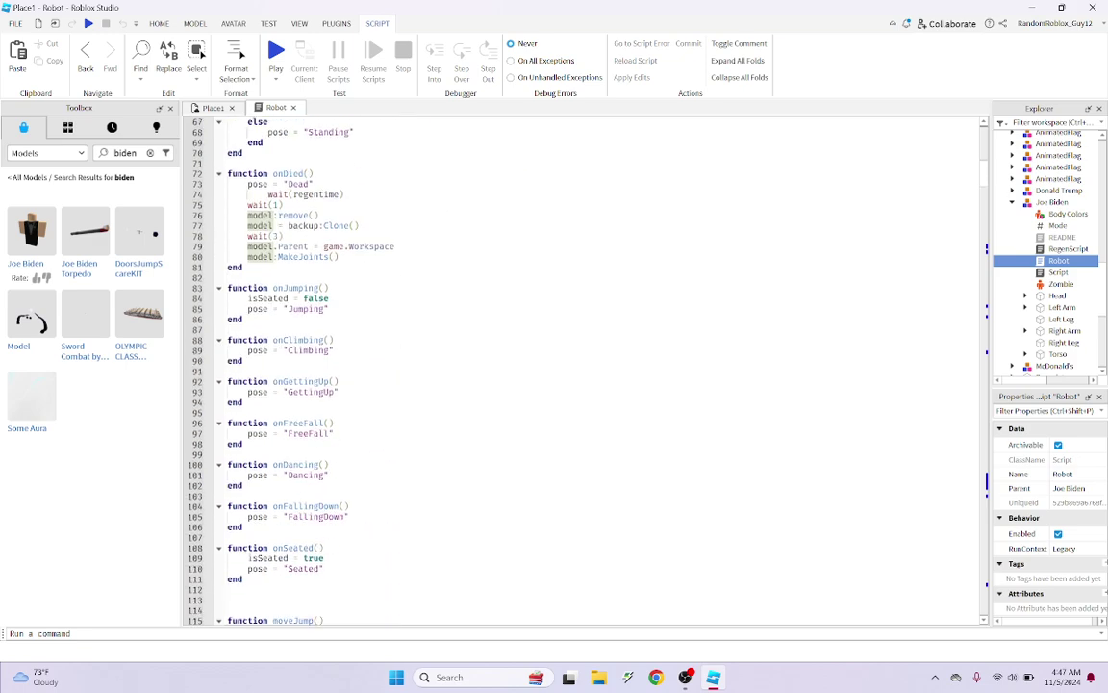
{"action": "scroll", "coordinate": [577, 375], "scroll_direction": "down", "scroll_amount": 7}
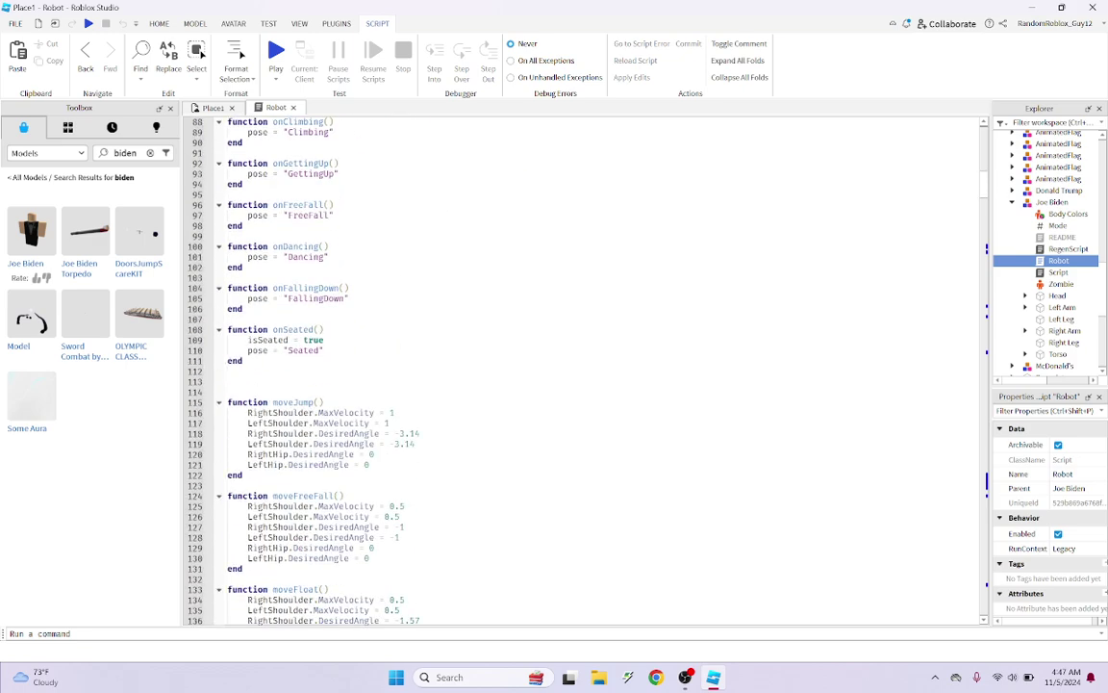
{"action": "scroll", "coordinate": [577, 376], "scroll_direction": "down", "scroll_amount": 14}
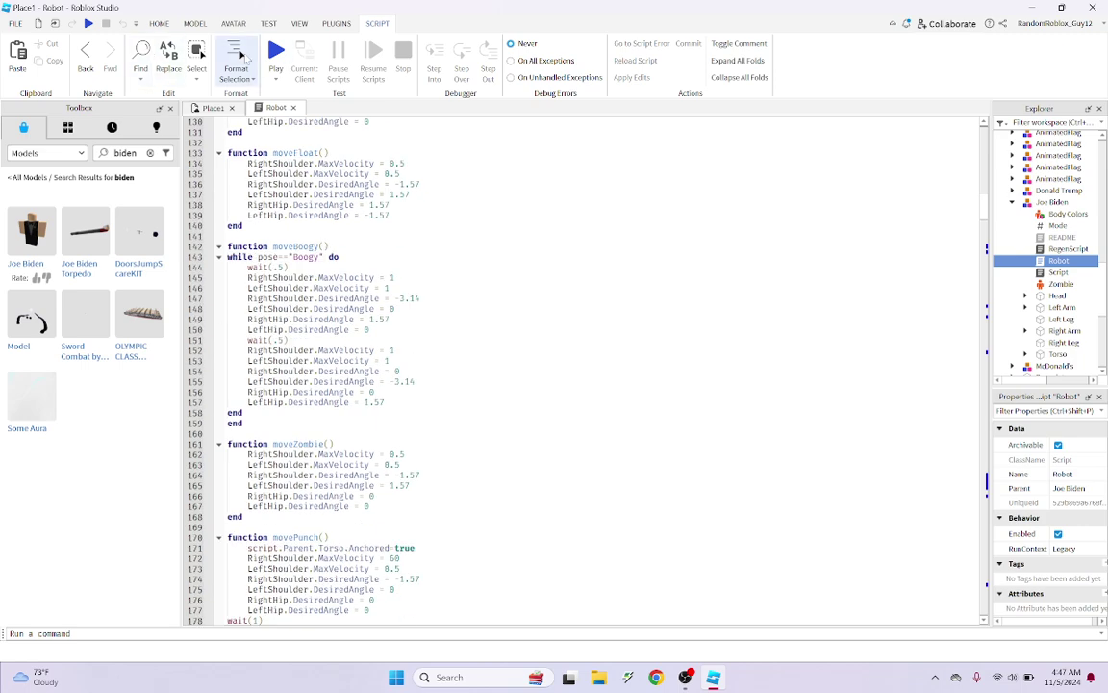
{"action": "left_click", "coordinate": [159, 23]}
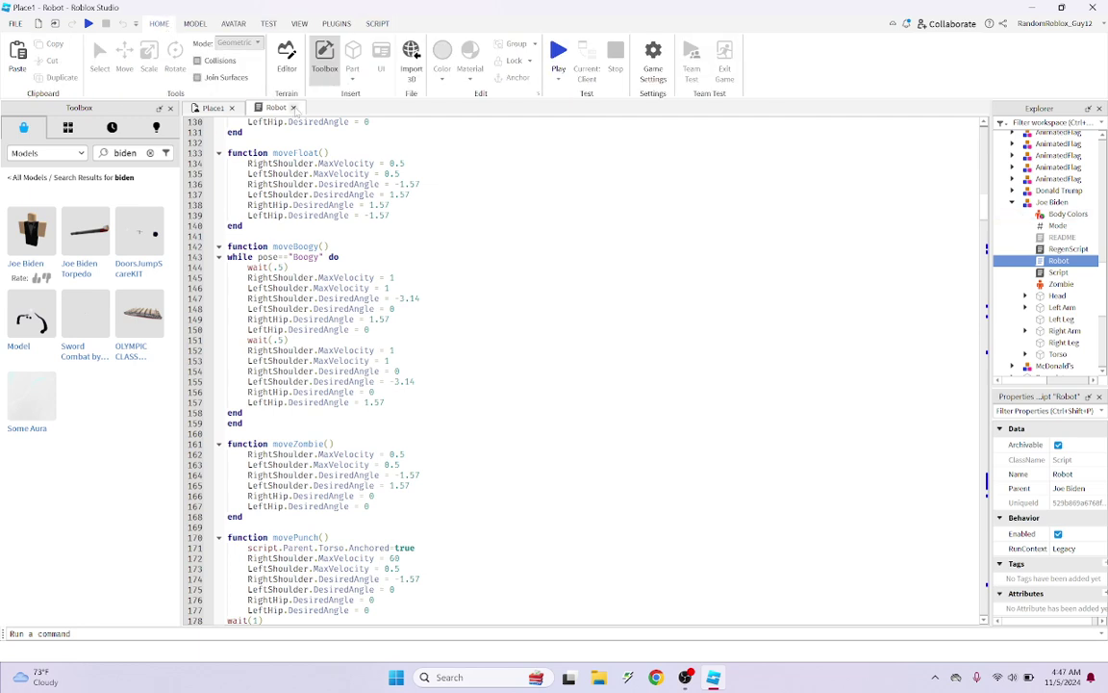
{"action": "left_click", "coordinate": [294, 108]}
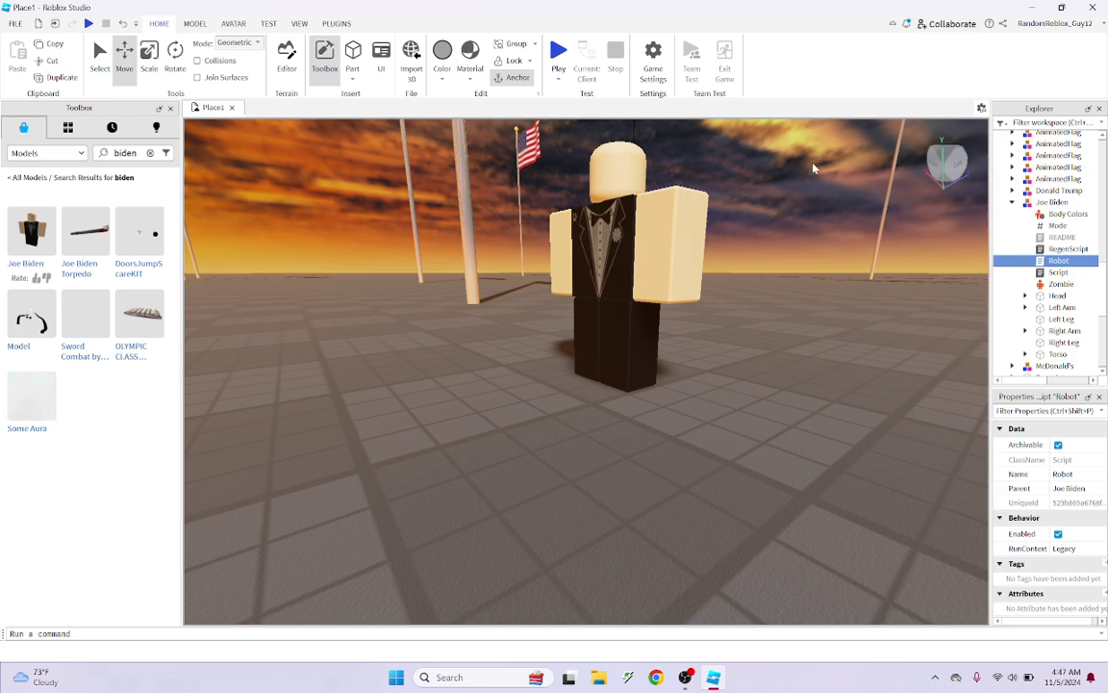
Select the Joe Biden character in the place and rotate it 180° about its Z axis so it stands upside down
{"action": "key", "text": "e"}
{"action": "key", "text": "a"}
{"action": "key", "text": "d"}
{"action": "key", "text": "q"}
{"action": "key", "text": "a"}
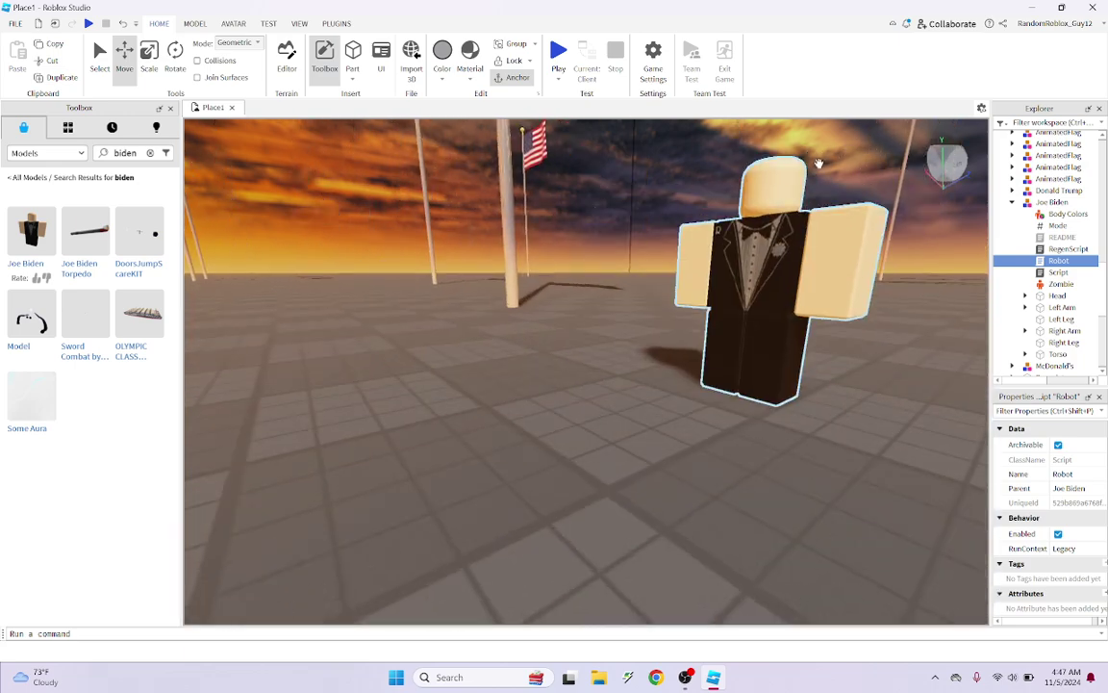
{"action": "scroll", "coordinate": [790, 182], "scroll_direction": "down", "scroll_amount": 6}
{"action": "scroll", "coordinate": [785, 186], "scroll_direction": "up", "scroll_amount": 4}
{"action": "right_click_drag", "start_coordinate": [766, 192], "coordinate": [716, 213]}
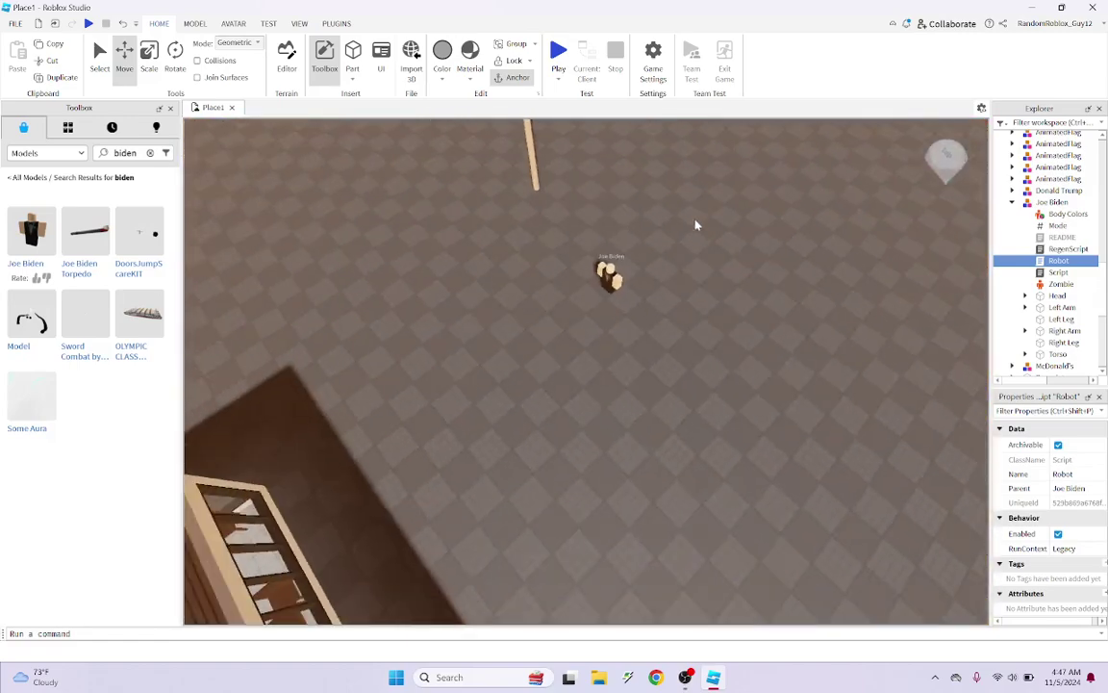
{"action": "scroll", "coordinate": [715, 213], "scroll_direction": "down", "scroll_amount": 2}
{"action": "left_click", "coordinate": [604, 300]}
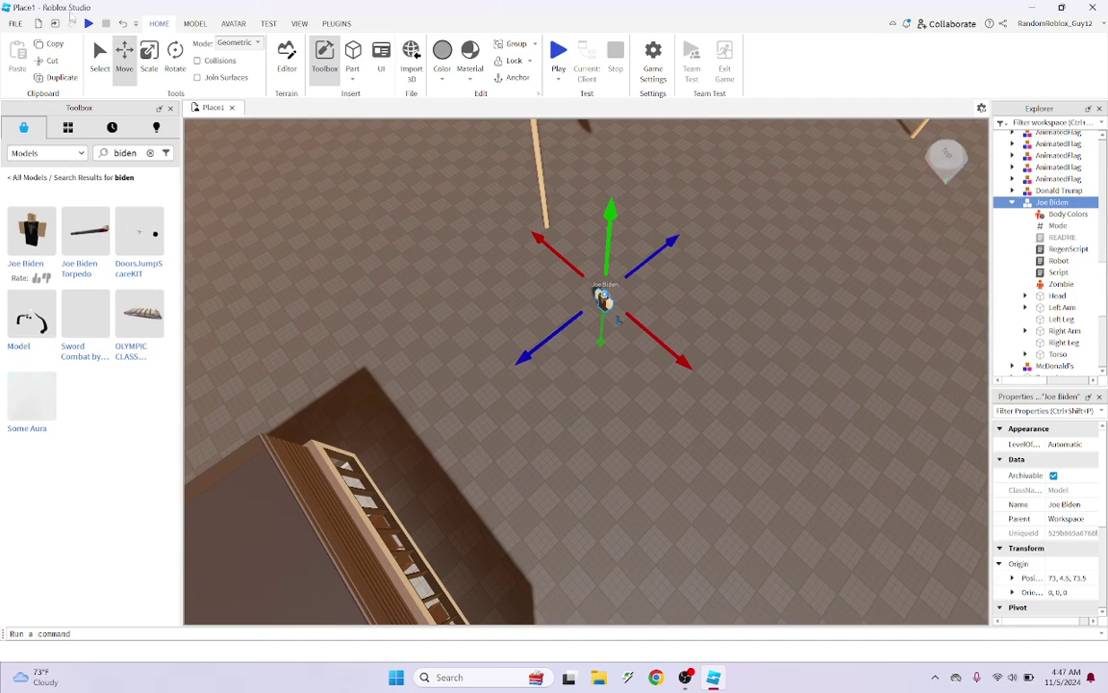
{"action": "left_click", "coordinate": [175, 55]}
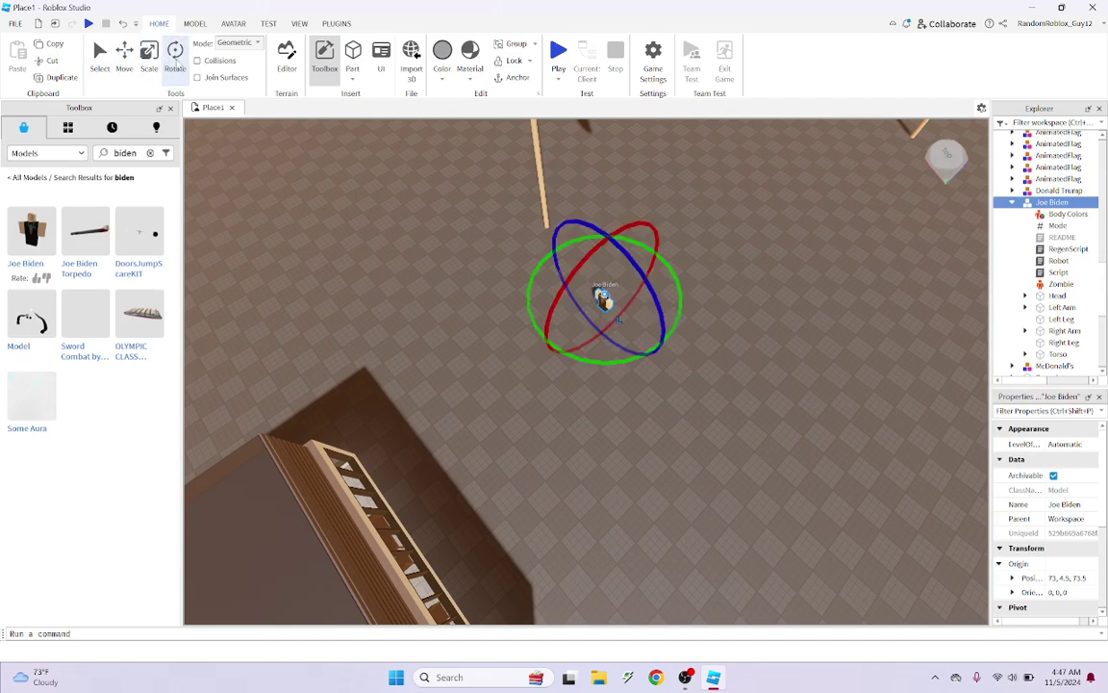
{"action": "left_click_drag", "start_coordinate": [571, 225], "coordinate": [663, 414]}
Scale the Joe Biden character up to giant size and place it among the flags near Donald Trump
{"action": "left_click", "coordinate": [149, 56]}
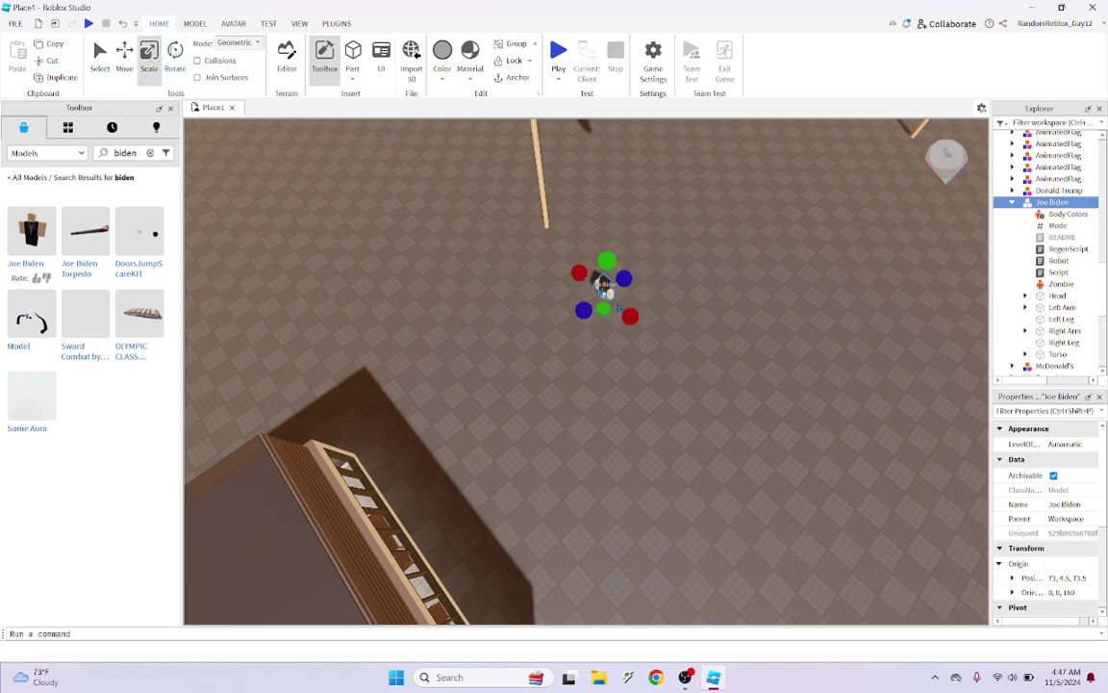
{"action": "left_click_drag", "start_coordinate": [616, 257], "coordinate": [617, 206]}
{"action": "right_click_drag", "start_coordinate": [747, 377], "coordinate": [753, 371]}
{"action": "scroll", "coordinate": [688, 403], "scroll_direction": "down", "scroll_amount": 4}
{"action": "left_click_drag", "start_coordinate": [623, 398], "coordinate": [870, 127]}
{"action": "right_click_drag", "start_coordinate": [837, 183], "coordinate": [837, 182]}
{"action": "key", "text": "s"}
{"action": "left_click_drag", "start_coordinate": [826, 269], "coordinate": [421, 383]}
{"action": "right_click_drag", "start_coordinate": [544, 341], "coordinate": [544, 341]}
Rotate the giant Joe Biden character further beside the flags, adjust its placement and deselect it
{"action": "left_click", "coordinate": [175, 56]}
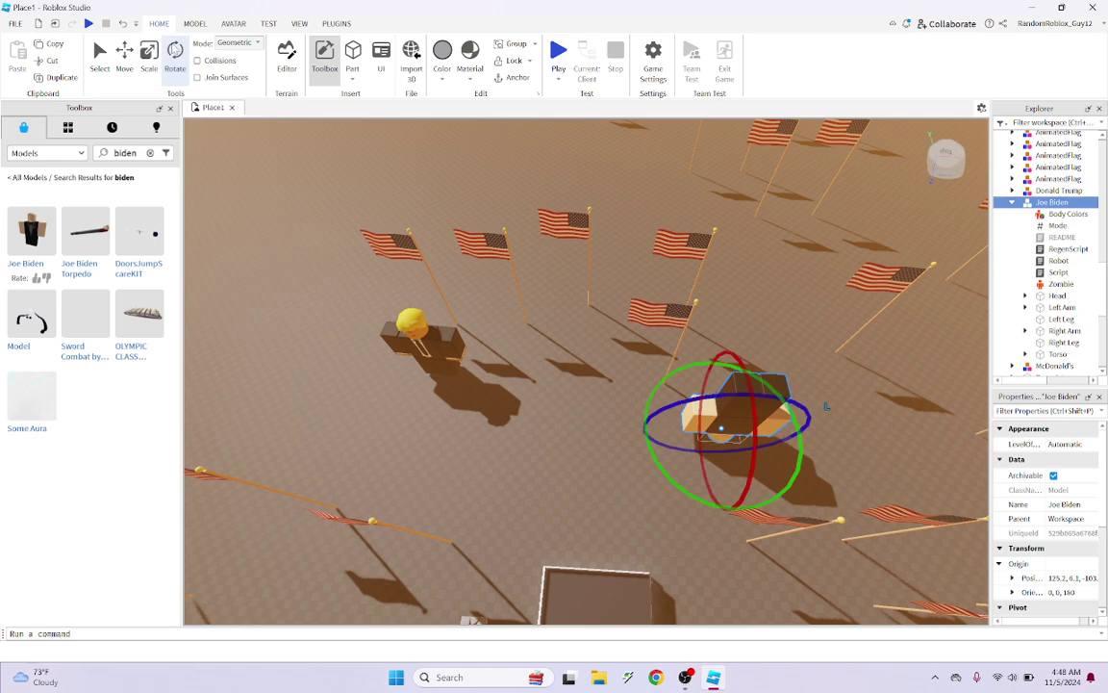
{"action": "left_click_drag", "start_coordinate": [660, 379], "coordinate": [873, 519]}
{"action": "left_click_drag", "start_coordinate": [730, 430], "coordinate": [738, 382]}
{"action": "left_click", "coordinate": [644, 424]}
{"action": "right_click_drag", "start_coordinate": [645, 425], "coordinate": [644, 424]}
{"action": "key", "text": "w"}
{"action": "scroll", "coordinate": [406, 361], "scroll_direction": "up", "scroll_amount": 3}
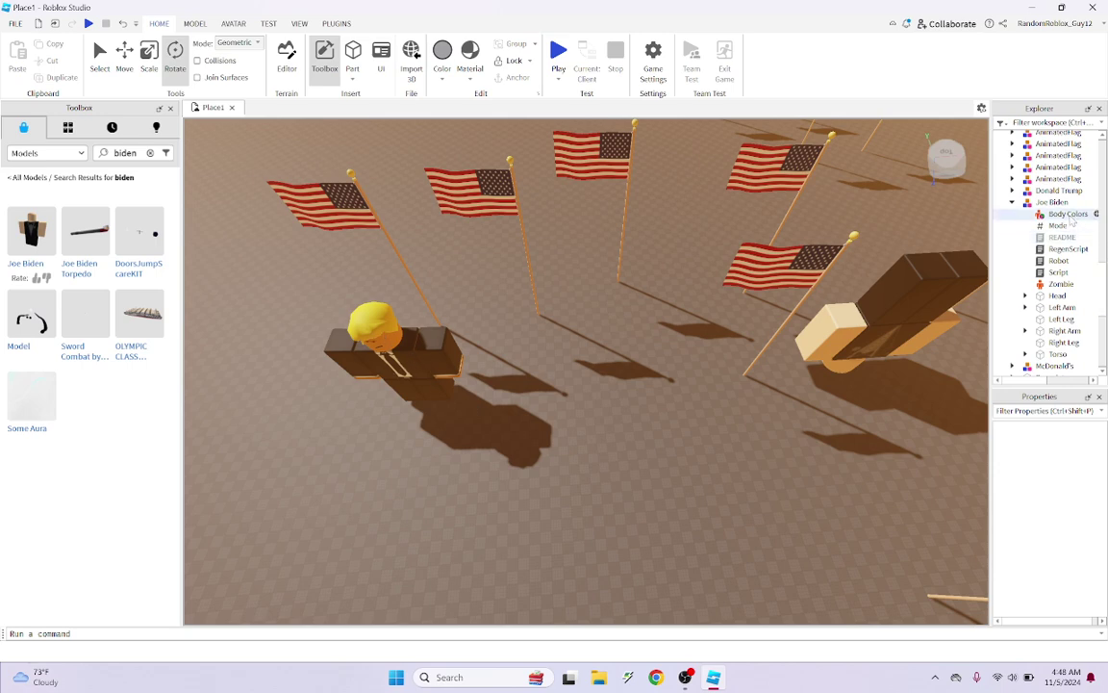
Select the Donald Trump model, scale it up slightly and deselect it
{"action": "left_click", "coordinate": [1058, 190]}
{"action": "left_click", "coordinate": [149, 57]}
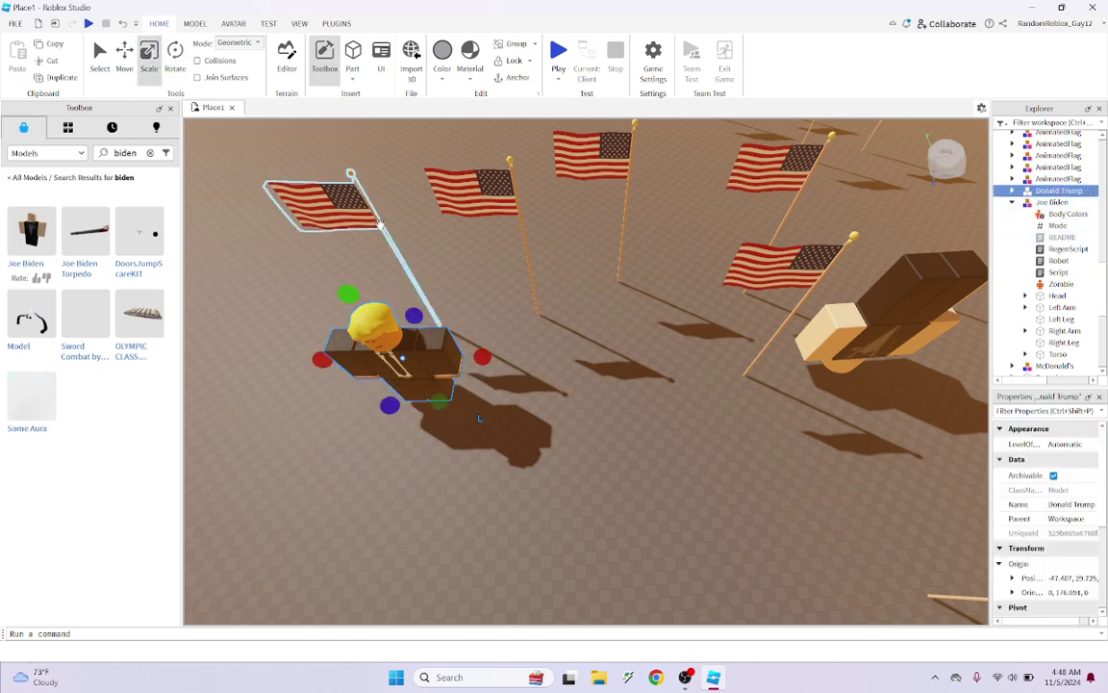
{"action": "left_click_drag", "start_coordinate": [330, 287], "coordinate": [325, 278]}
{"action": "left_click", "coordinate": [723, 465]}
{"action": "right_click_drag", "start_coordinate": [723, 465], "coordinate": [717, 466]}
{"action": "right_click_drag", "start_coordinate": [541, 364], "coordinate": [540, 364]}
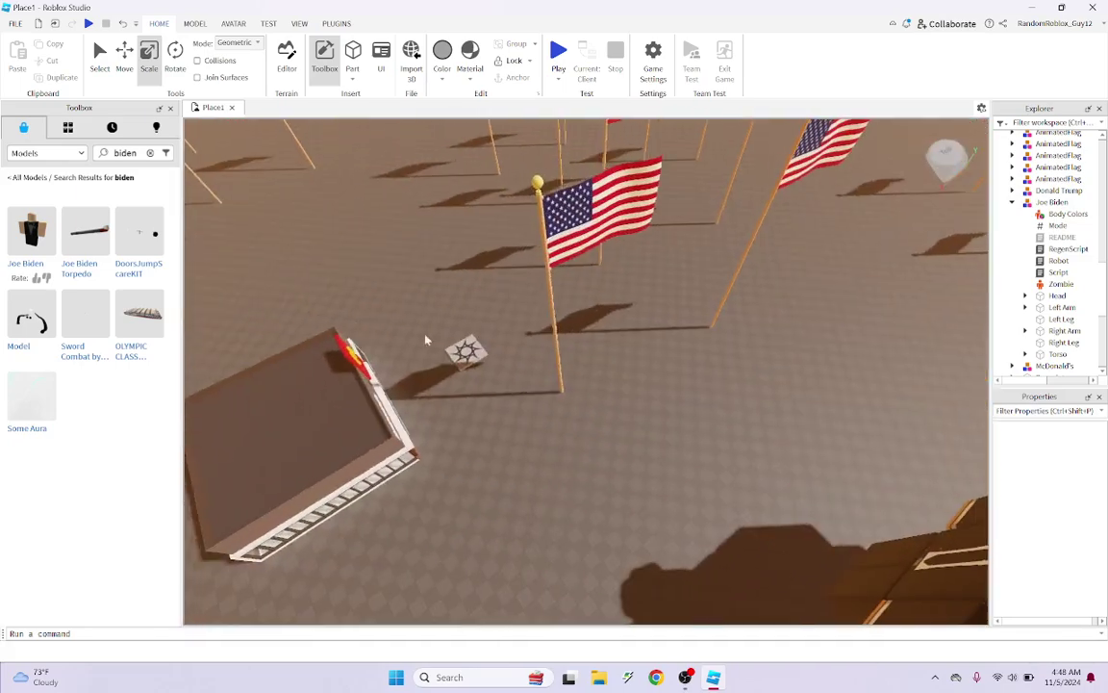
Search the Toolbox models for "gun" and look through the offered weapons
{"action": "left_click", "coordinate": [150, 153]}
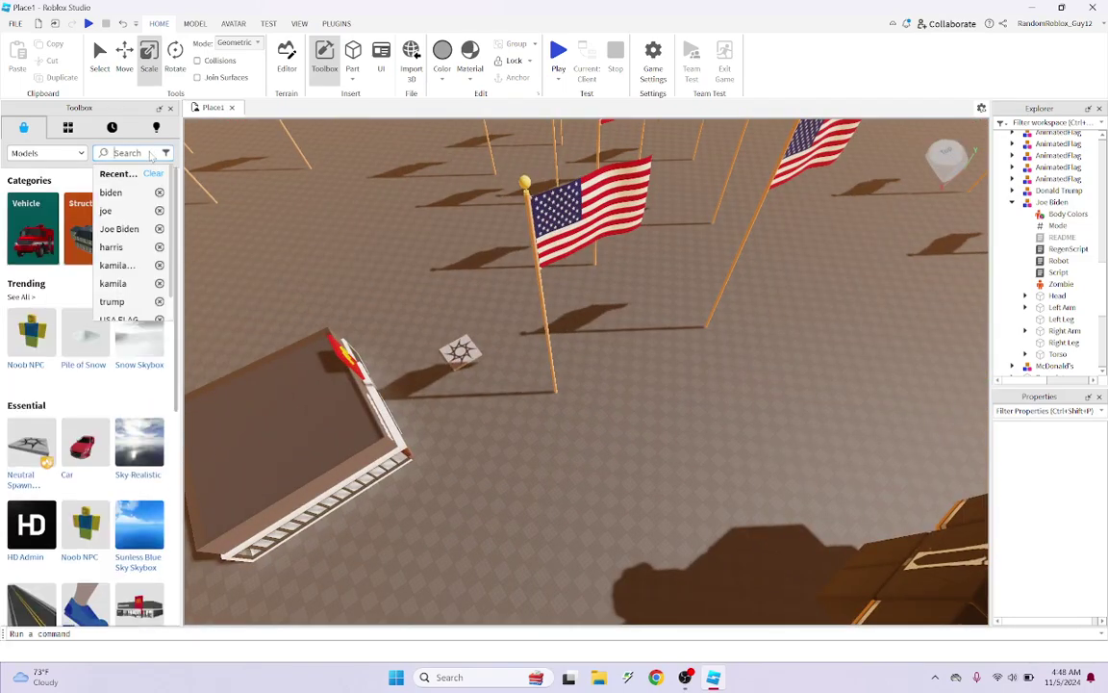
{"action": "type", "text": "k"}
{"action": "type", "text": "gun"}
{"action": "key", "text": "Return"}
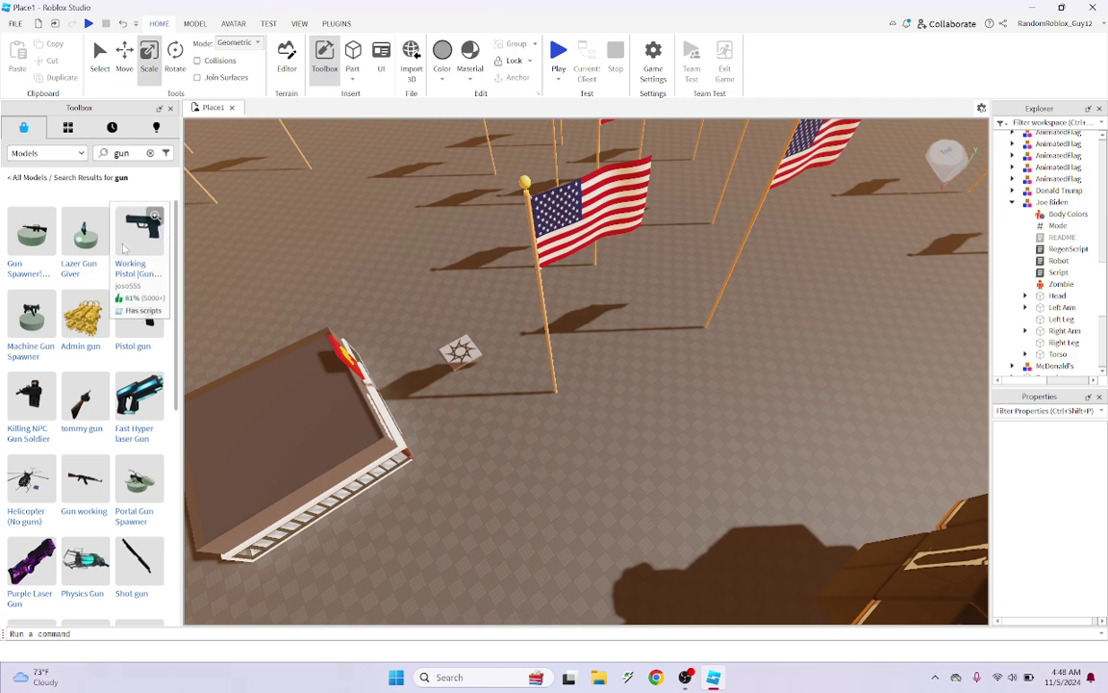
{"action": "scroll", "coordinate": [96, 308], "scroll_direction": "down", "scroll_amount": 10}
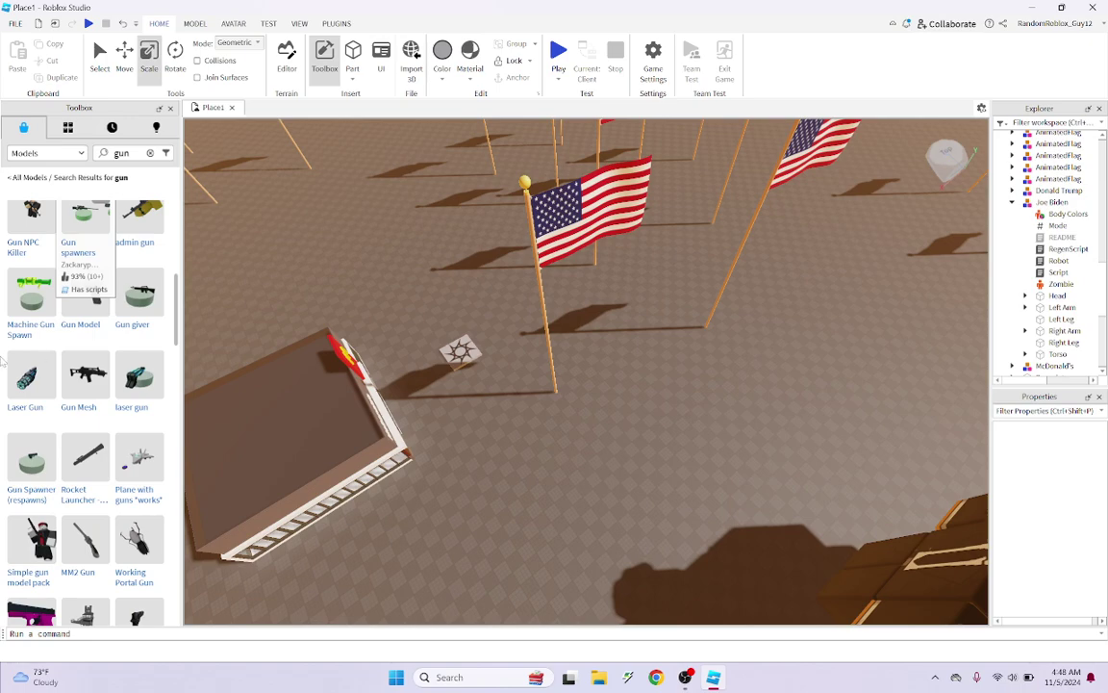
Insert the Gun Model pistol into the place, inspect it and delete it
{"action": "left_click", "coordinate": [66, 291]}
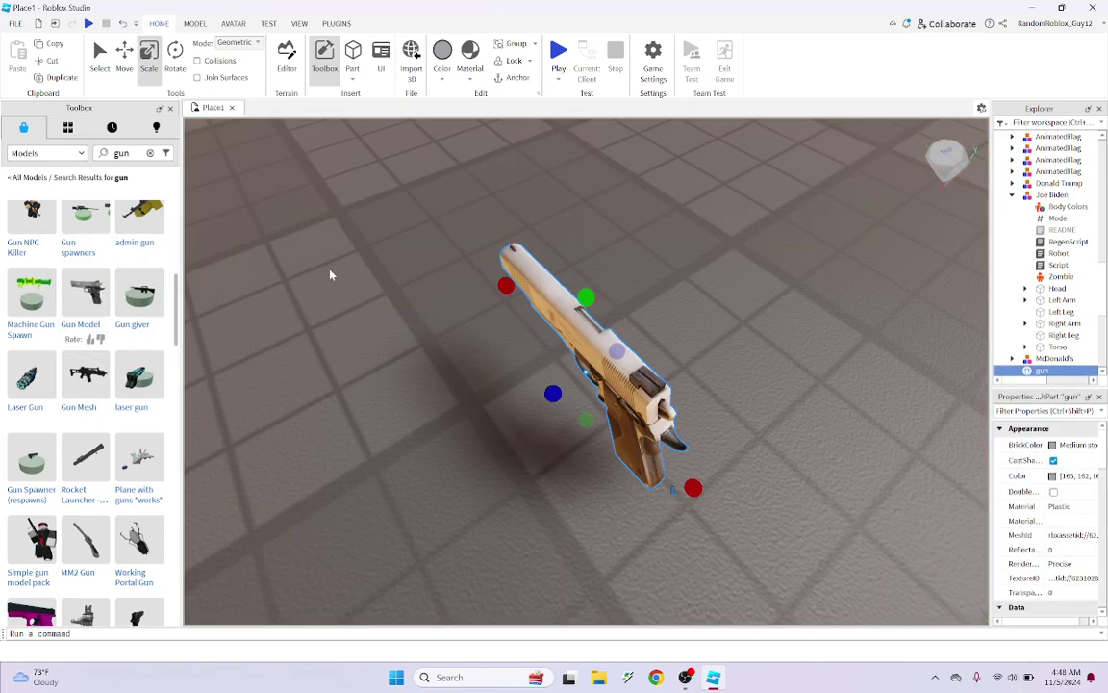
{"action": "right_click_drag", "start_coordinate": [661, 302], "coordinate": [653, 312]}
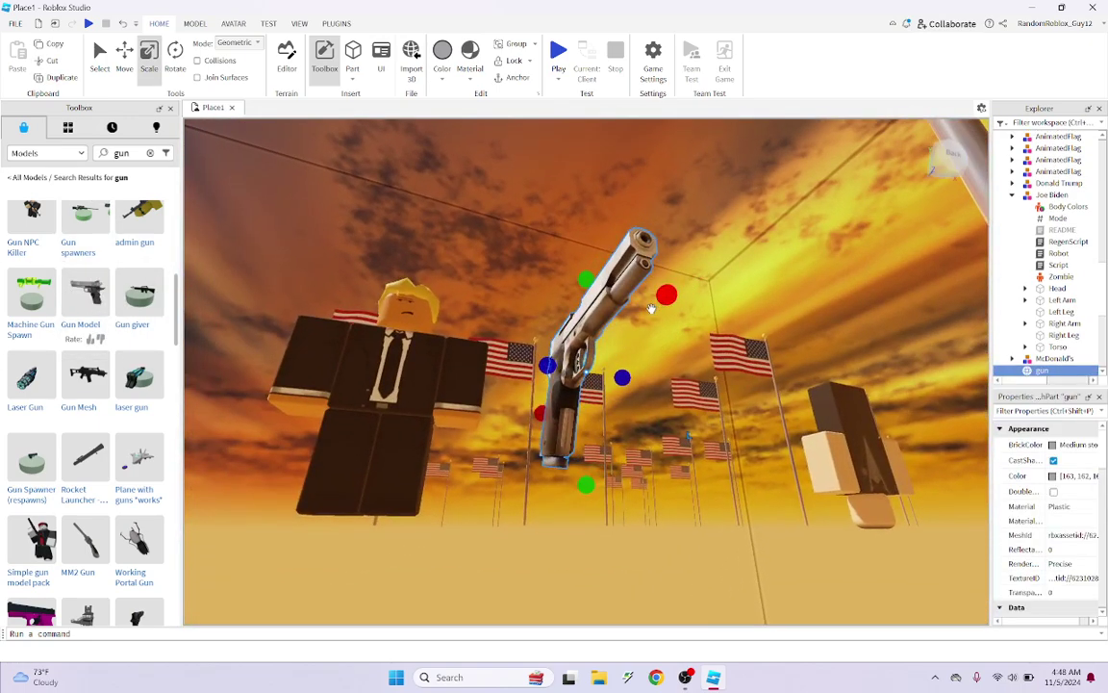
{"action": "key", "text": "Delete"}
Insert the Working Pistol tool, accepting its included scripts, and put it into the StarterPack
{"action": "scroll", "coordinate": [106, 366], "scroll_direction": "down", "scroll_amount": 5}
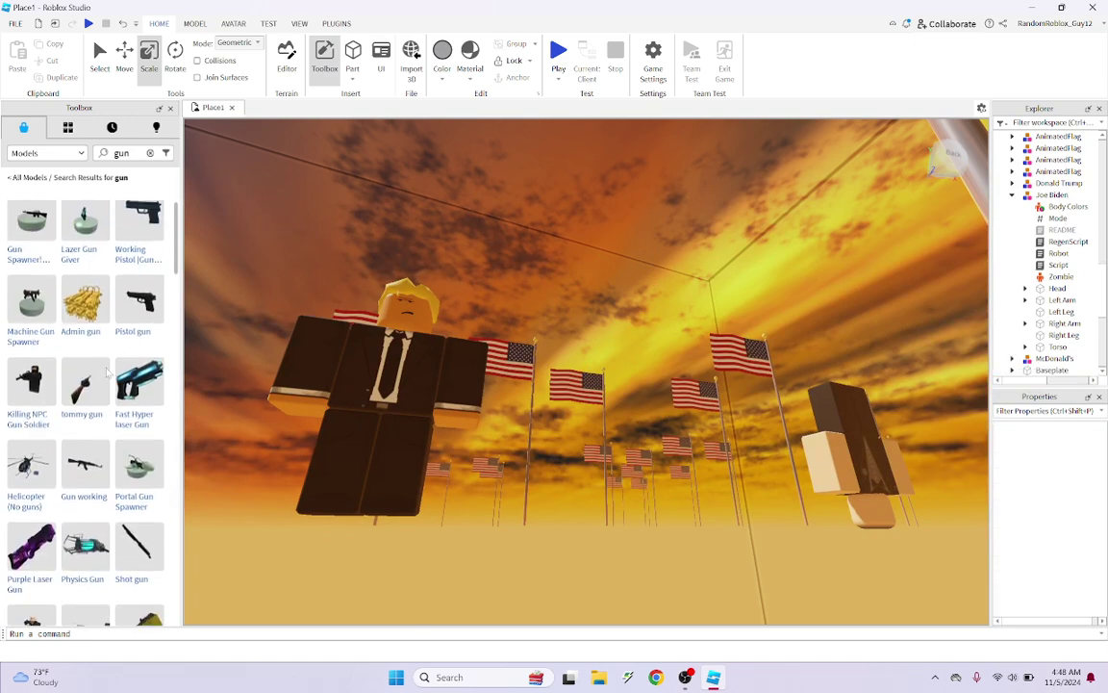
{"action": "left_click", "coordinate": [134, 248]}
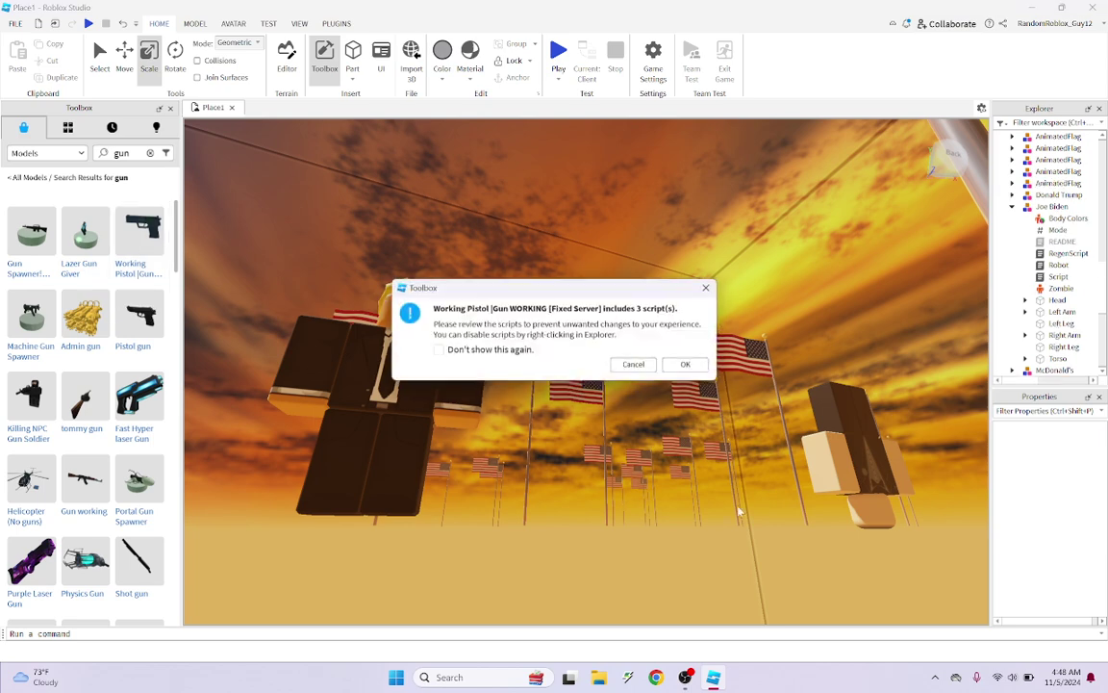
{"action": "left_click", "coordinate": [682, 366]}
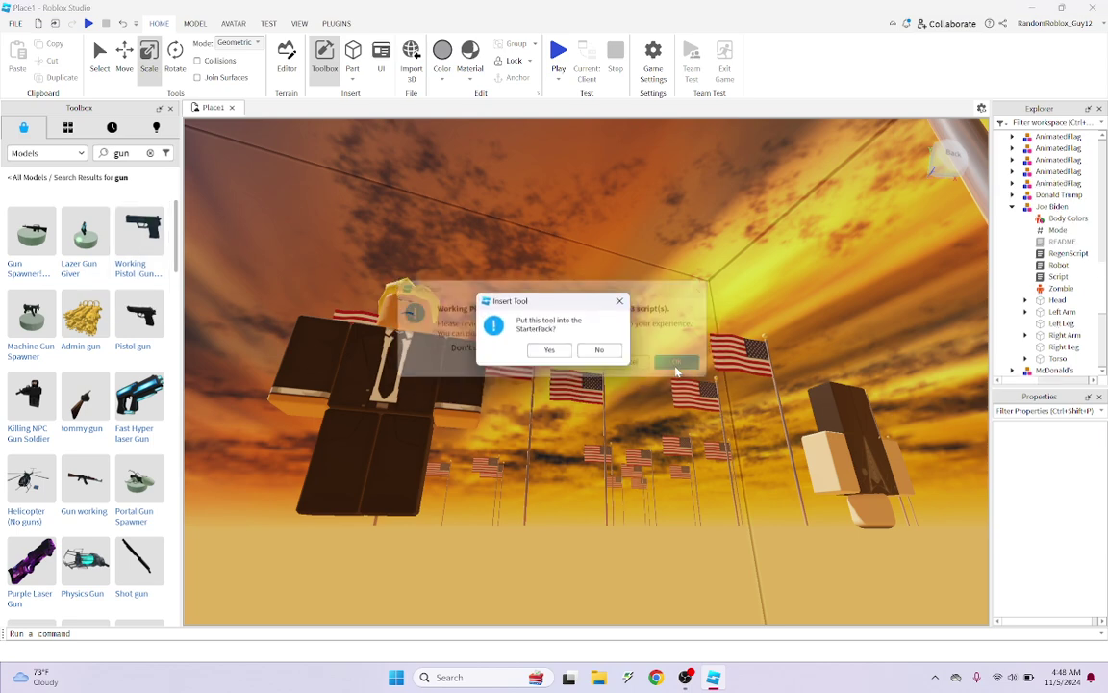
{"action": "left_click", "coordinate": [546, 349]}
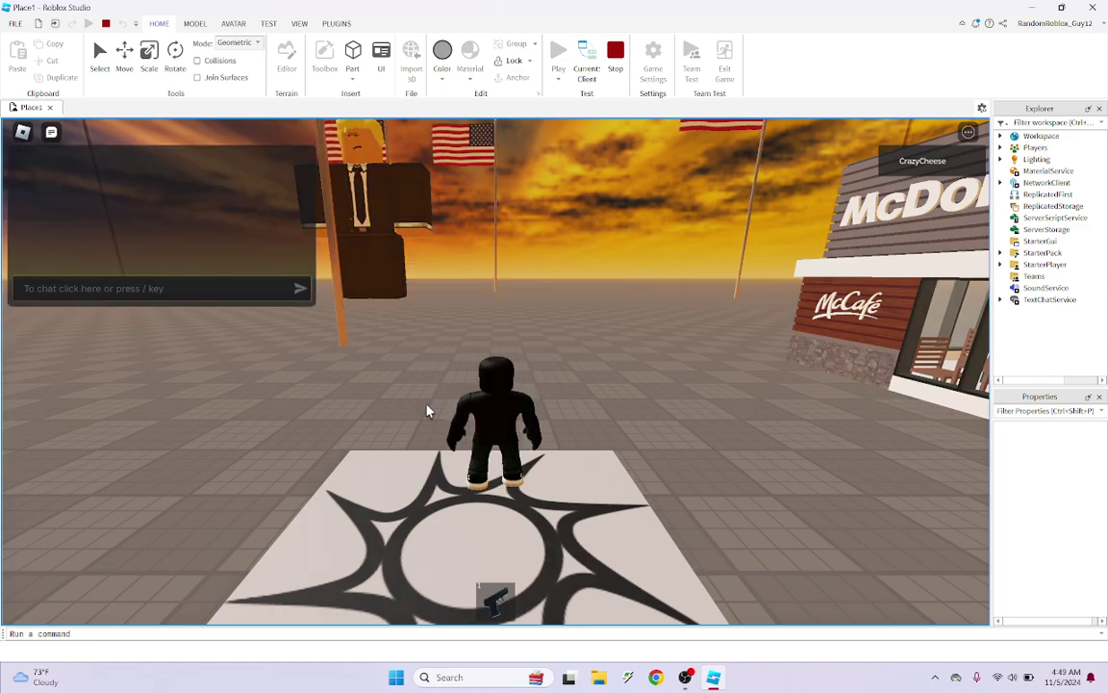
Test equipping and putting away the handgun while walking through the place in a playtest, and stop the test
{"action": "key", "text": "1"}
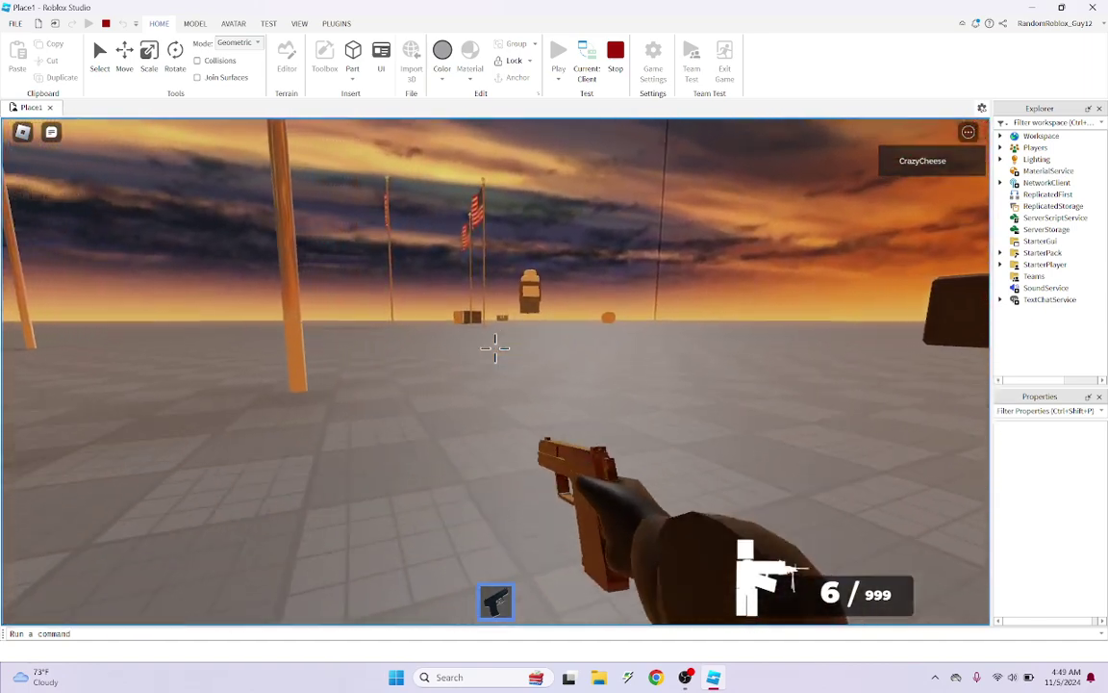
{"action": "key", "text": "1"}
{"action": "key", "text": "1"}
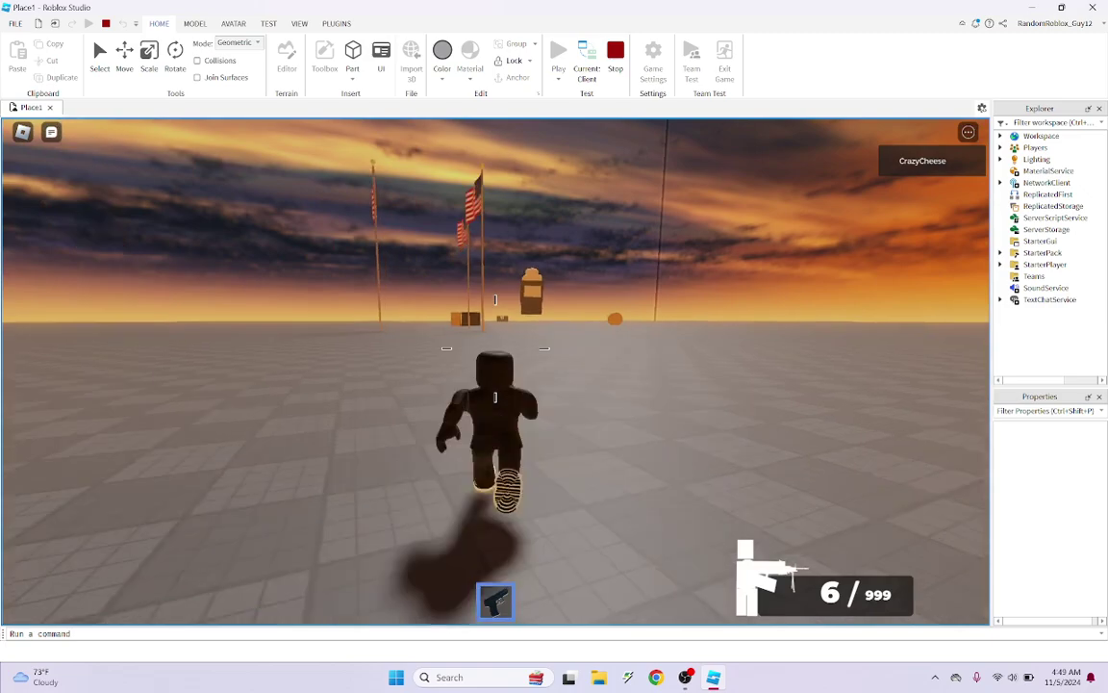
{"action": "key", "text": "1"}
{"action": "key", "text": "1"}
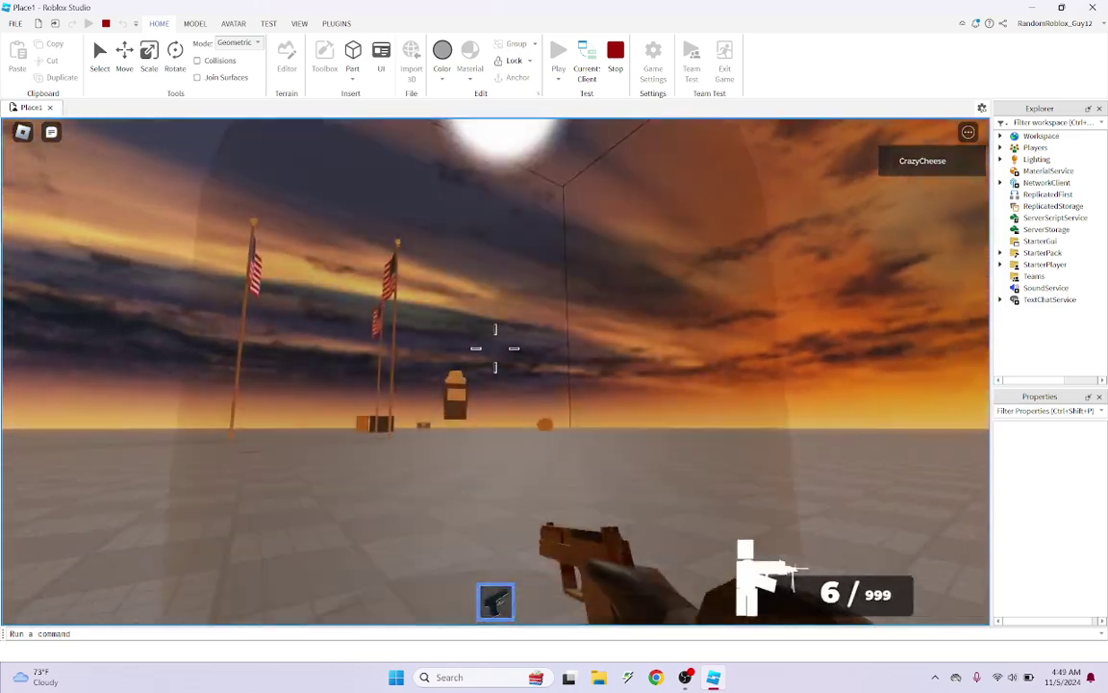
{"action": "key", "text": "1"}
{"action": "right_click_drag", "start_coordinate": [506, 374], "coordinate": [599, 355]}
{"action": "key", "text": "w"}
{"action": "left_click", "coordinate": [615, 53]}
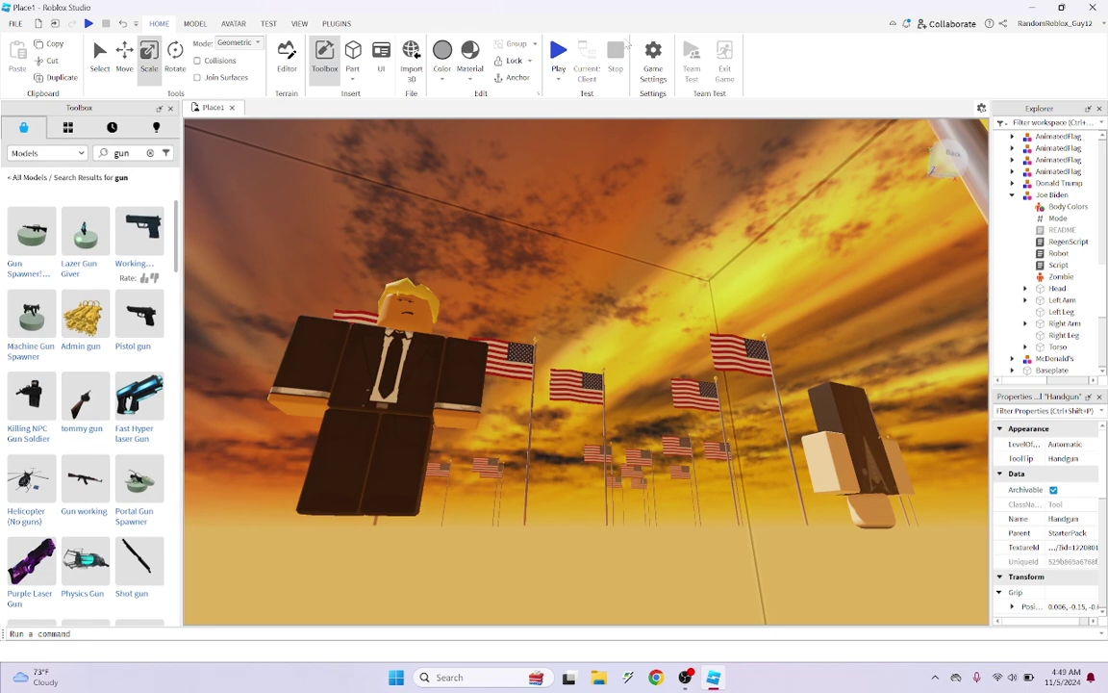
Delete the Zombie object from the Joe Biden model
{"action": "left_click", "coordinate": [1054, 277]}
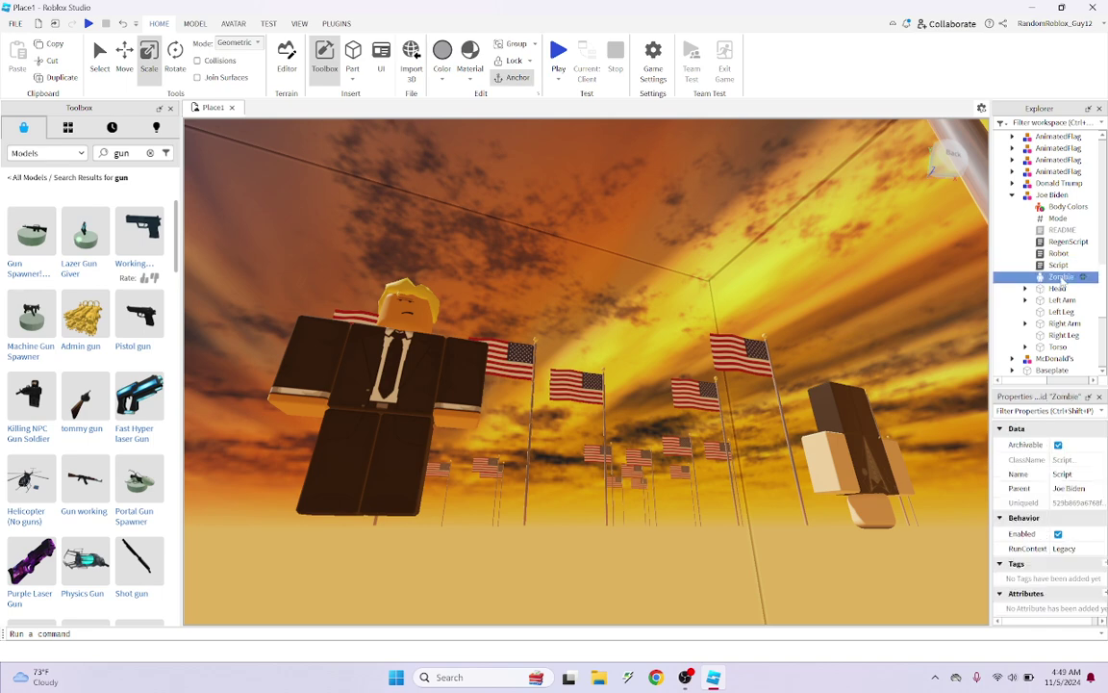
{"action": "key", "text": "Delete"}
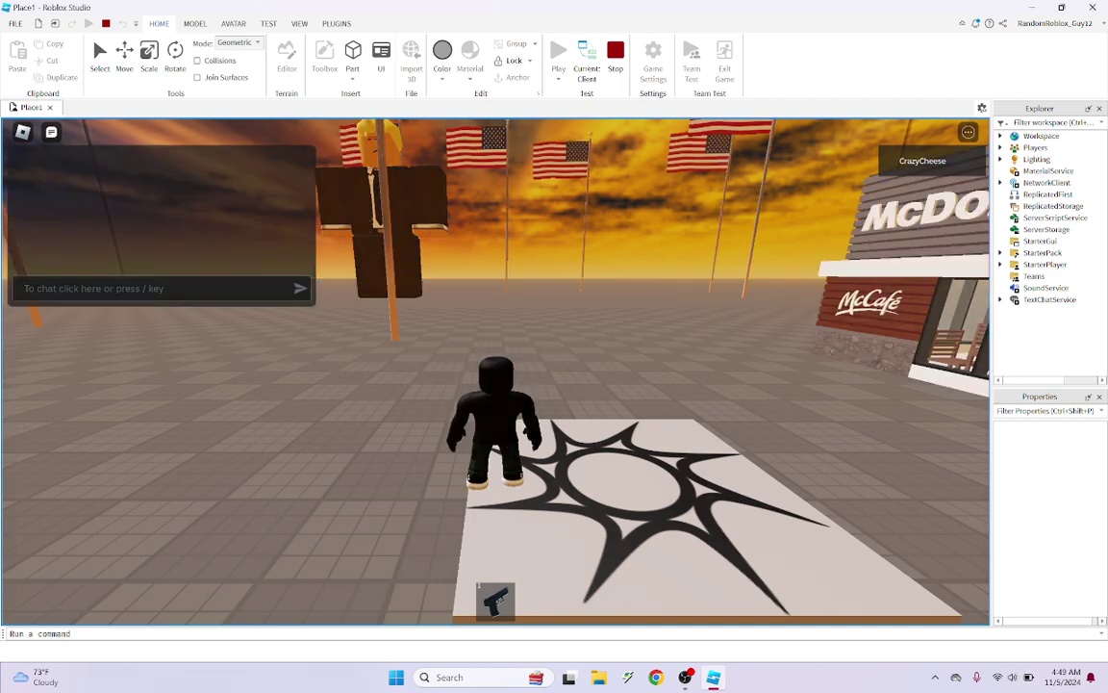
In a playtest, equip the handgun in first-person view, fire several shots at the giant Donald Trump, and put the gun away
{"action": "scroll", "coordinate": [619, 361], "scroll_direction": "up", "scroll_amount": 5}
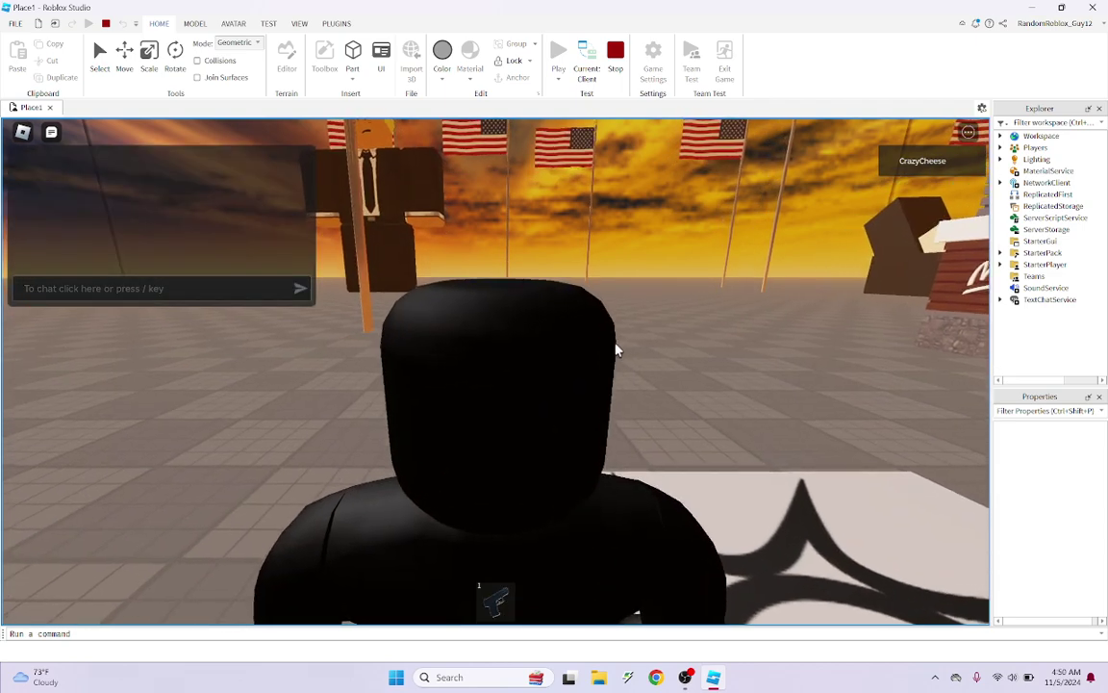
{"action": "scroll", "coordinate": [618, 350], "scroll_direction": "up", "scroll_amount": 3}
{"action": "key", "text": "1"}
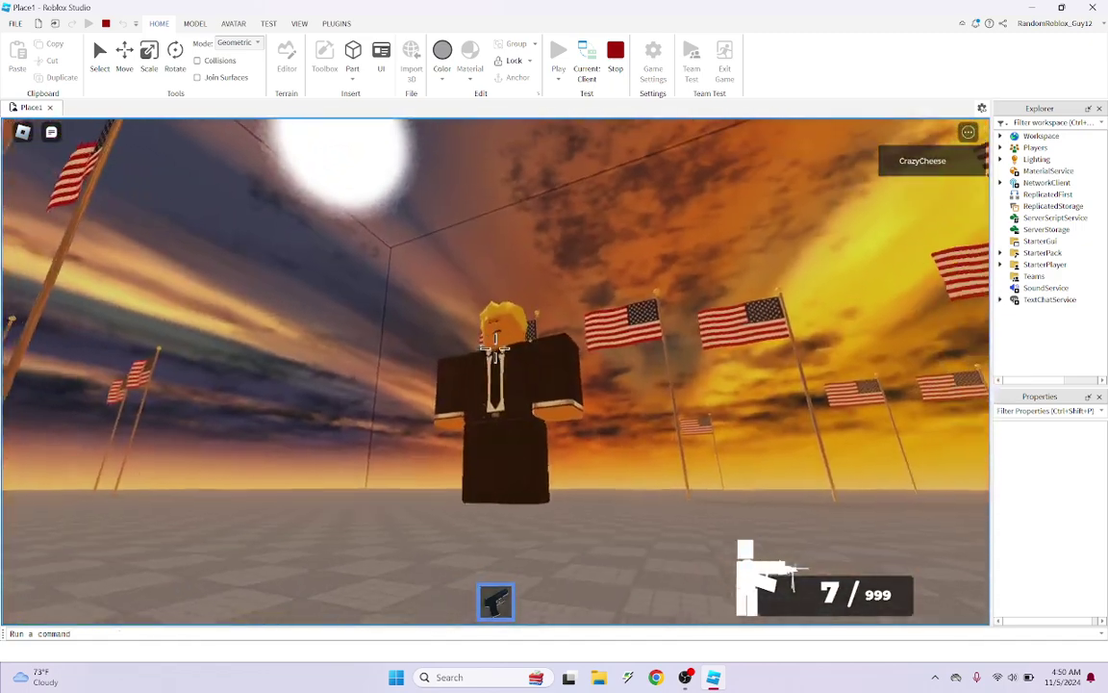
{"action": "left_click", "coordinate": [496, 348]}
{"action": "left_click", "coordinate": [496, 348]}
{"action": "left_click", "coordinate": [496, 349]}
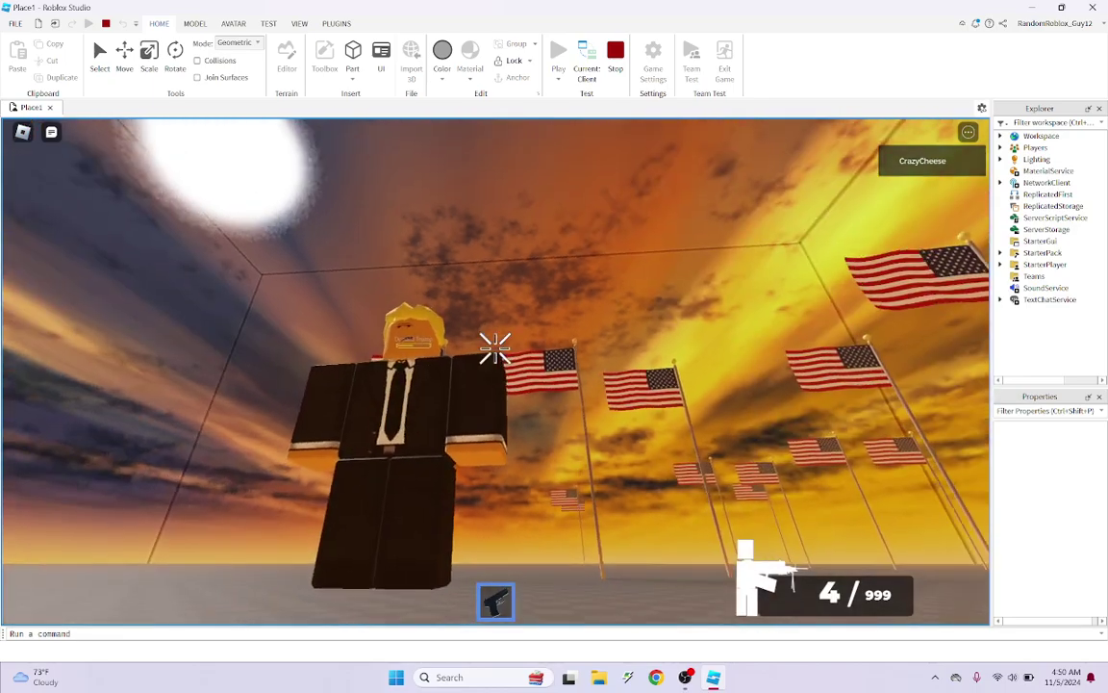
{"action": "left_click", "coordinate": [496, 349]}
{"action": "left_click", "coordinate": [496, 349]}
{"action": "left_click", "coordinate": [496, 349]}
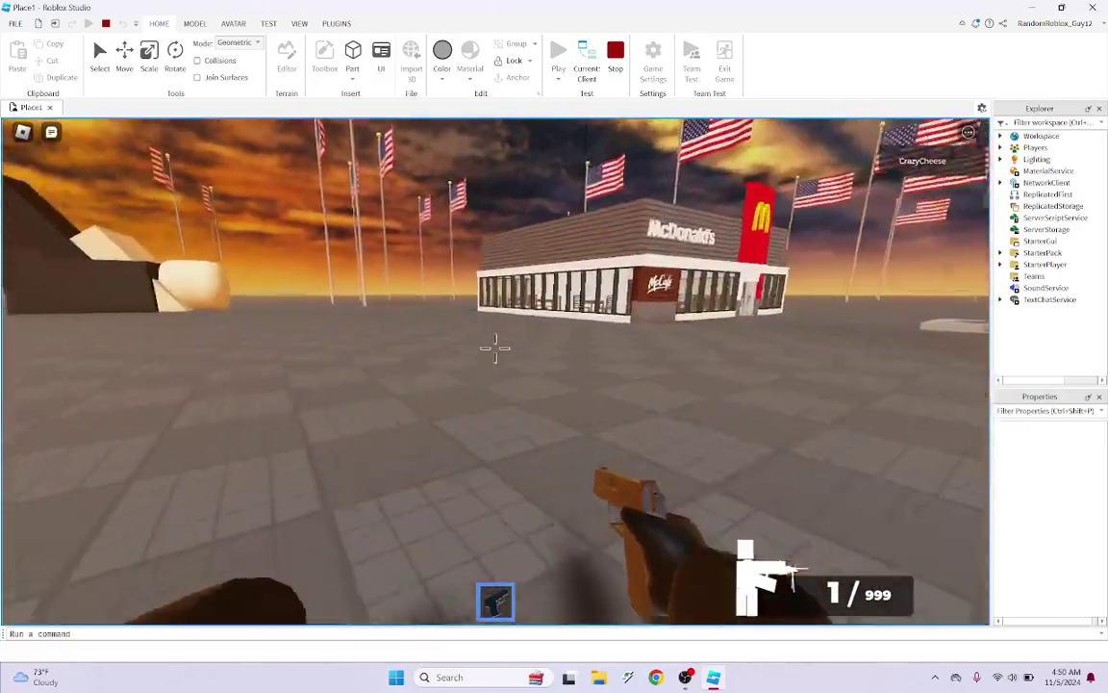
{"action": "key", "text": "1"}
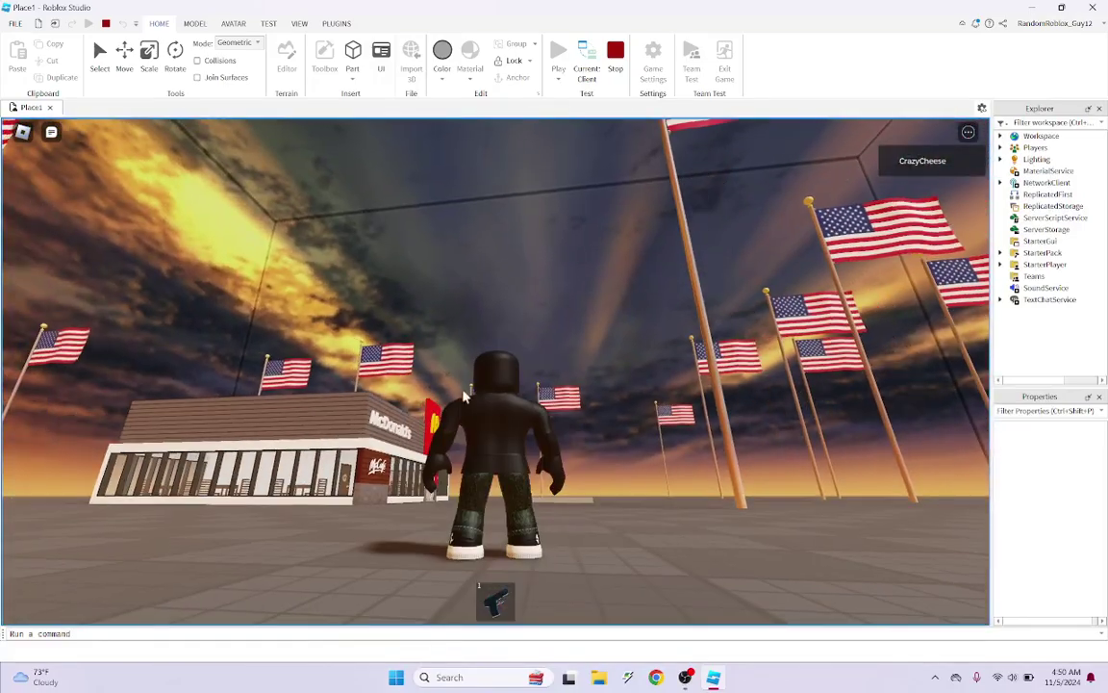
Stop the playtest and browse the gun models in the Toolbox
{"action": "left_click", "coordinate": [615, 52]}
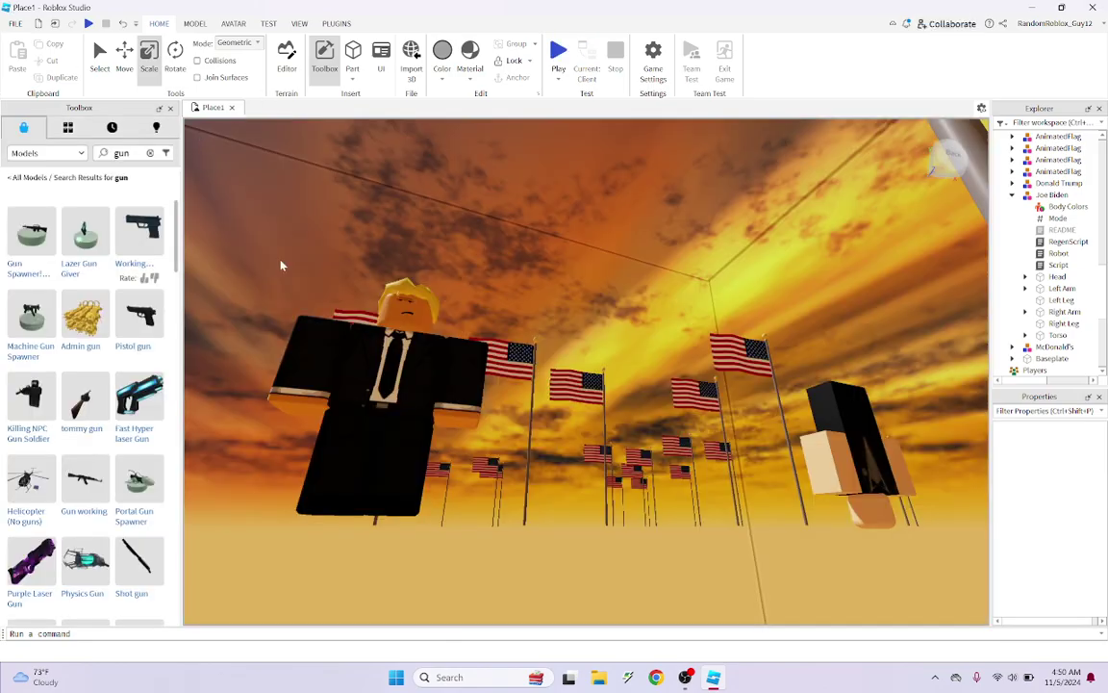
{"action": "right_click_drag", "start_coordinate": [722, 421], "coordinate": [644, 369]}
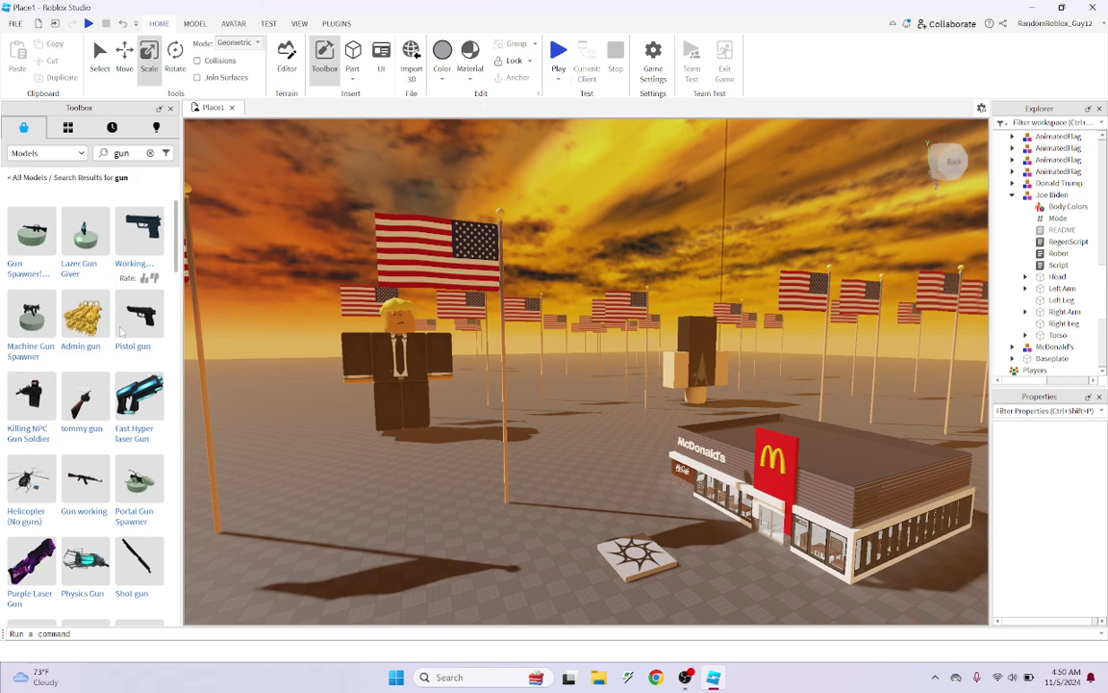
{"action": "scroll", "coordinate": [138, 298], "scroll_direction": "down", "scroll_amount": 10}
{"action": "scroll", "coordinate": [137, 299], "scroll_direction": "down", "scroll_amount": 10}
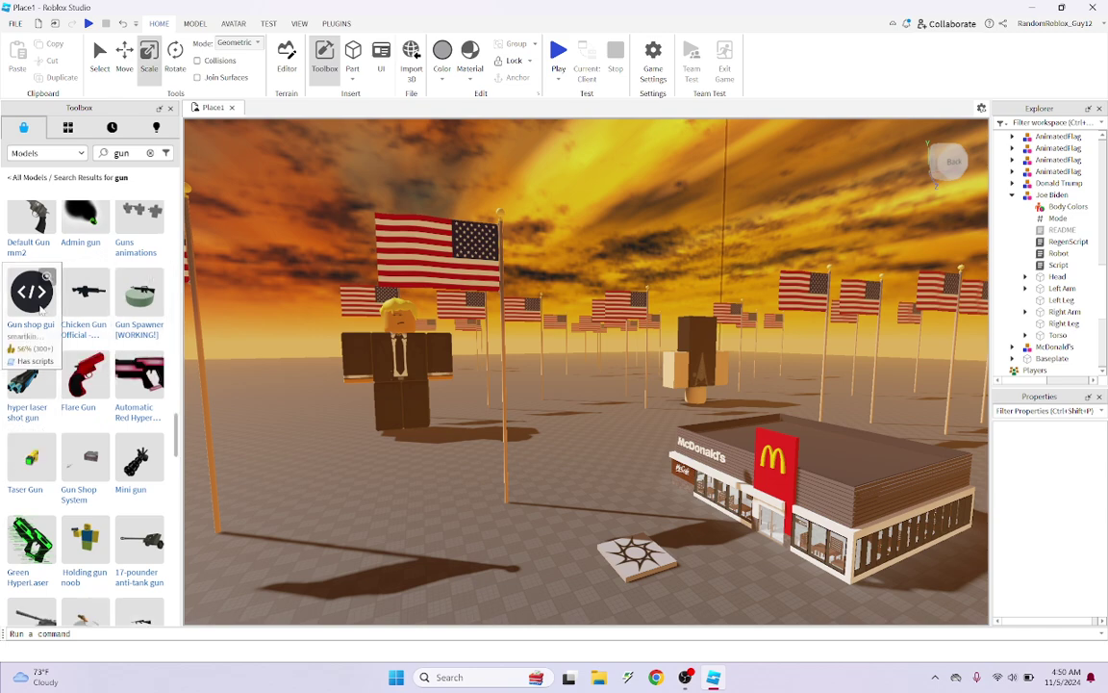
Search the Toolbox models for "khols adim"
{"action": "left_click", "coordinate": [151, 153]}
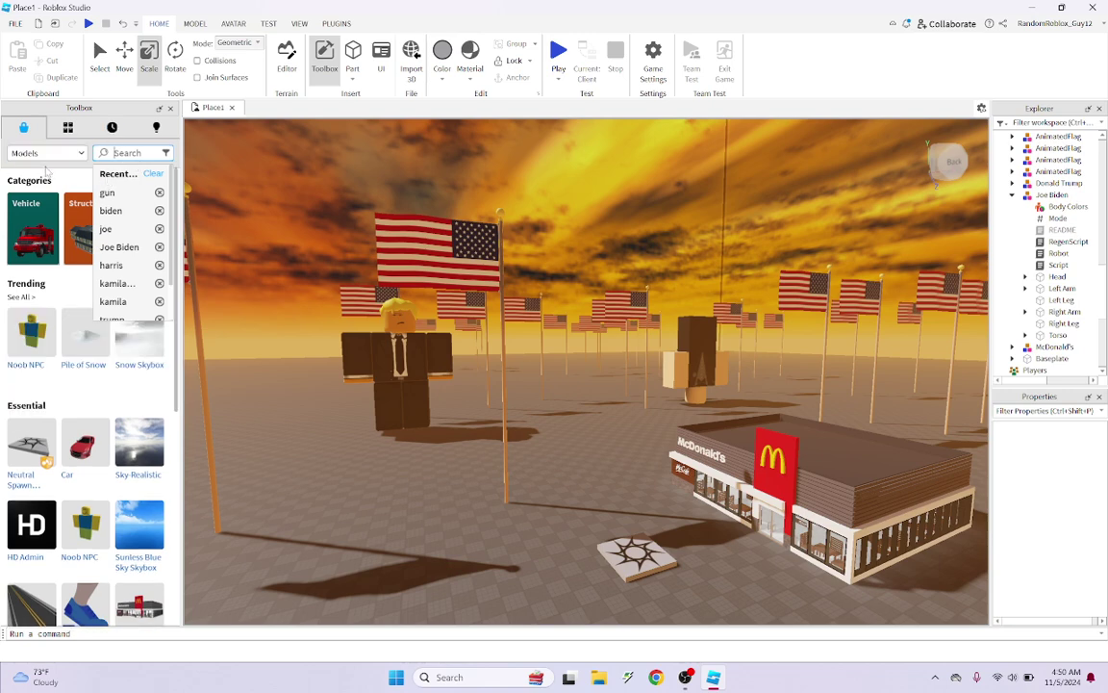
{"action": "type", "text": "khols adim"}
{"action": "key", "text": "Return"}
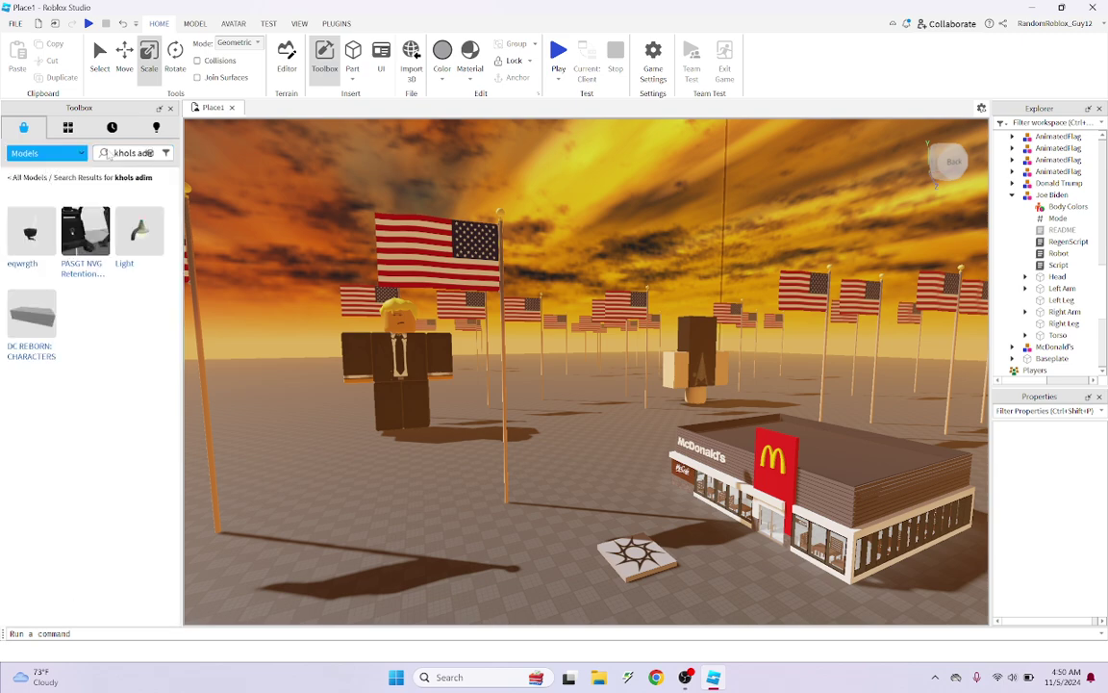
Search the Toolbox models for "admin" and insert HD Admin, accepting its included scripts
{"action": "left_click", "coordinate": [150, 154]}
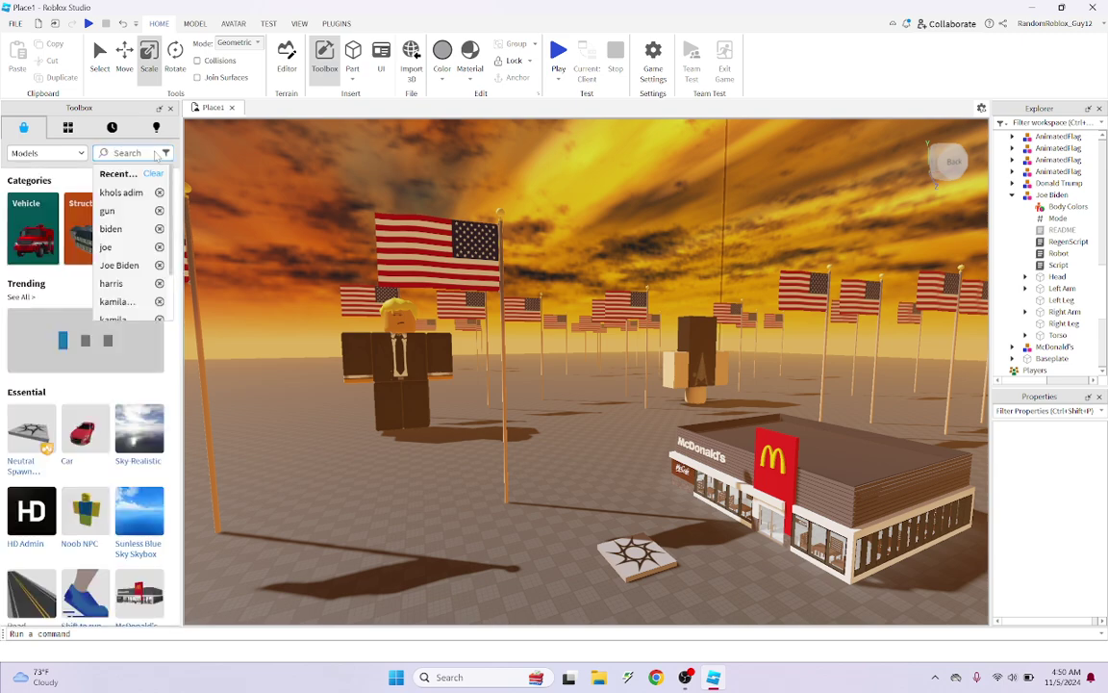
{"action": "type", "text": "admin"}
{"action": "key", "text": "Return"}
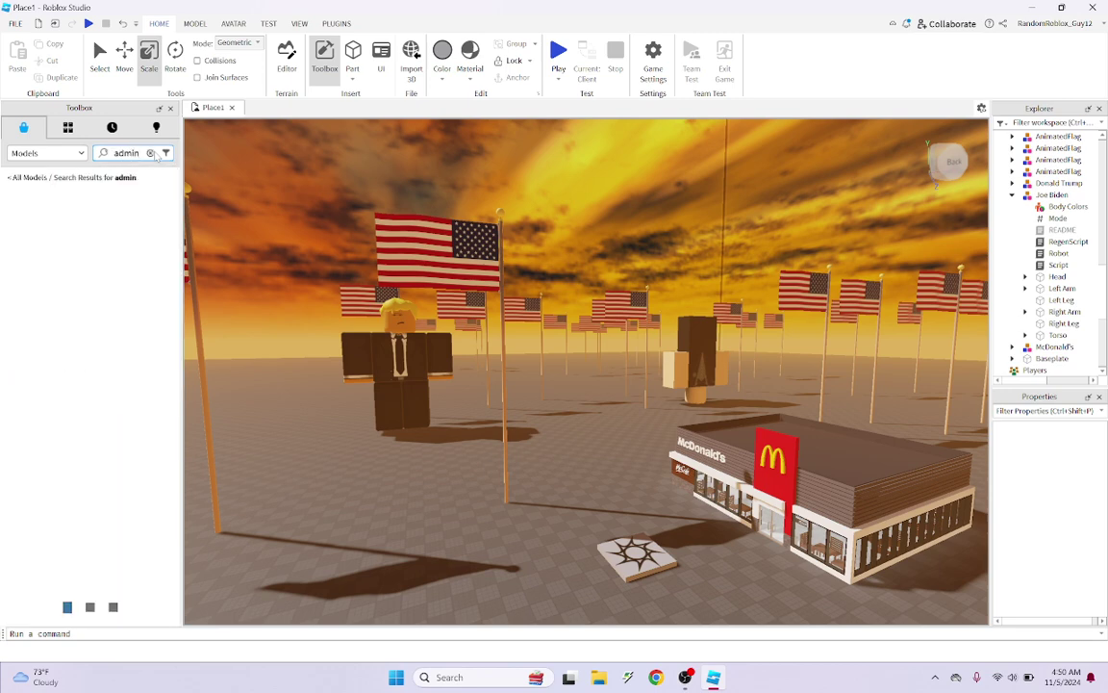
{"action": "left_click", "coordinate": [34, 252]}
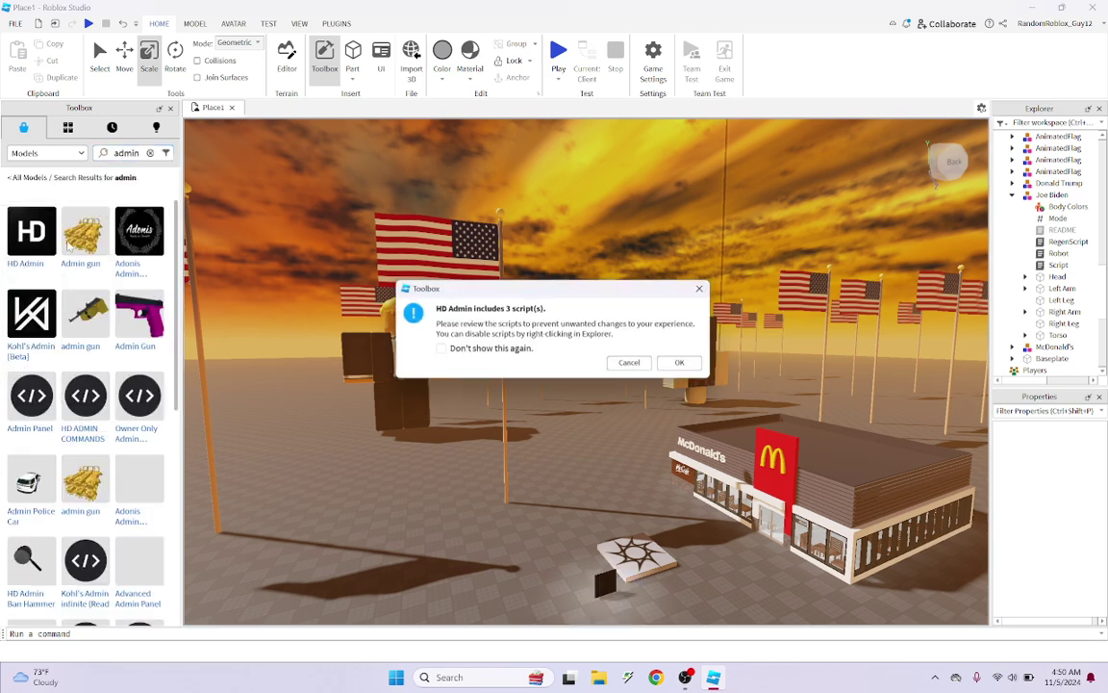
{"action": "left_click", "coordinate": [689, 368]}
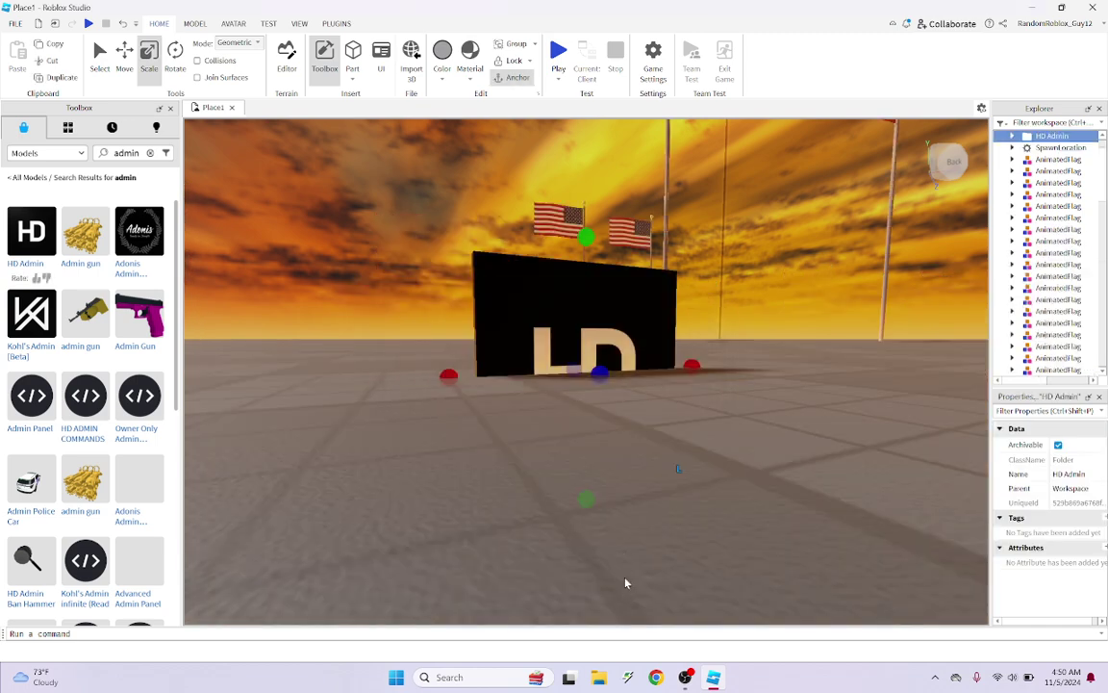
Move the HD Admin sign part away from the flags and deselect it
{"action": "scroll", "coordinate": [663, 492], "scroll_direction": "down", "scroll_amount": 8}
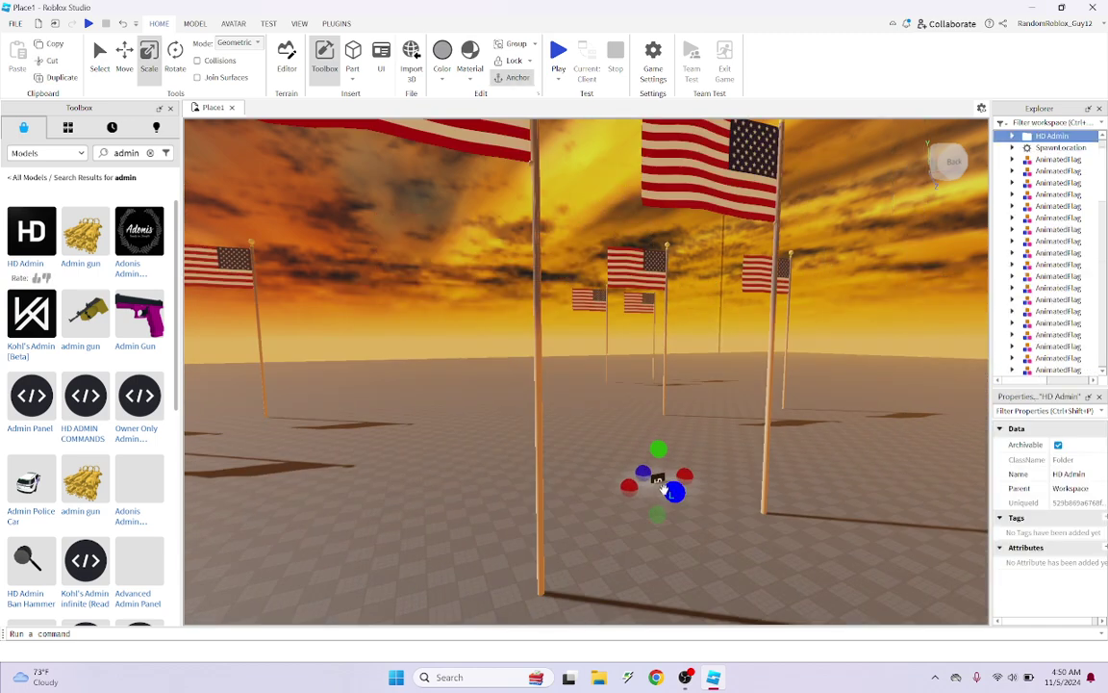
{"action": "left_click_drag", "start_coordinate": [661, 483], "coordinate": [457, 261]}
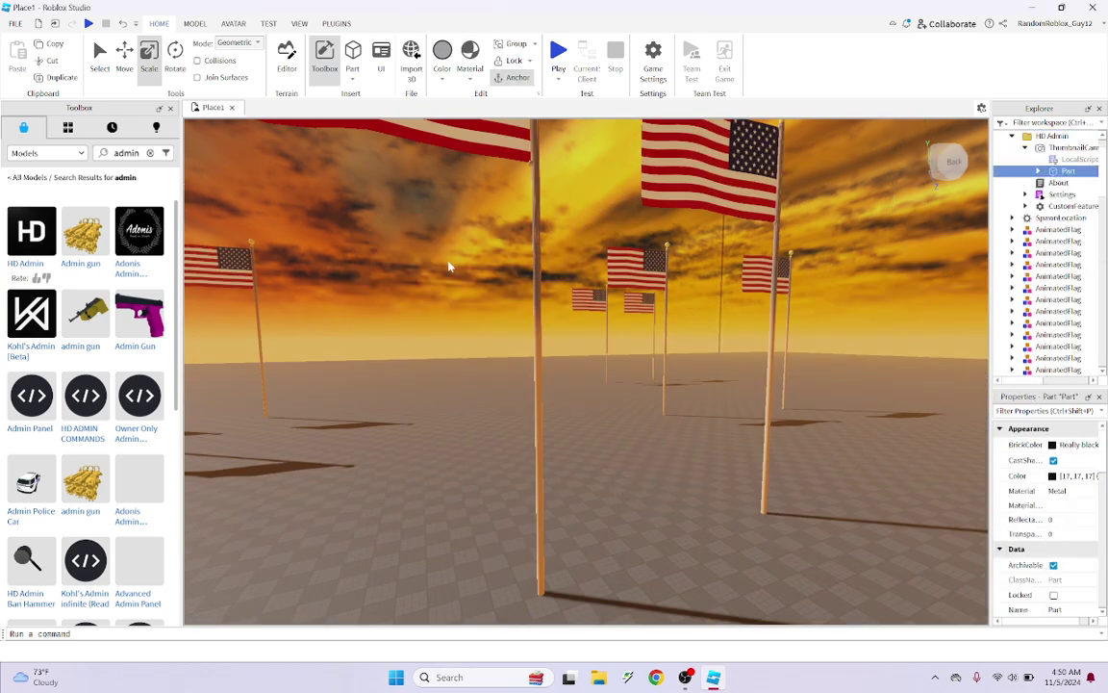
{"action": "left_click", "coordinate": [398, 410]}
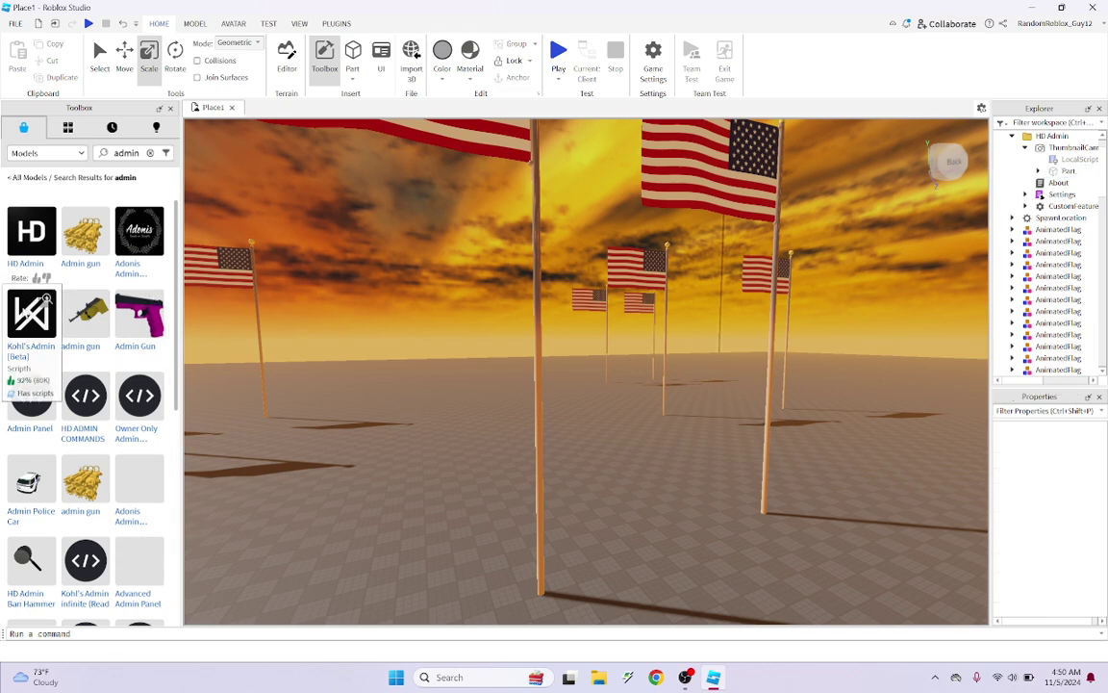
Insert Kohl's Admin [Beta] from a "kohls admin" model search, accepting its included scripts, and delete the selected object
{"action": "left_click", "coordinate": [149, 153]}
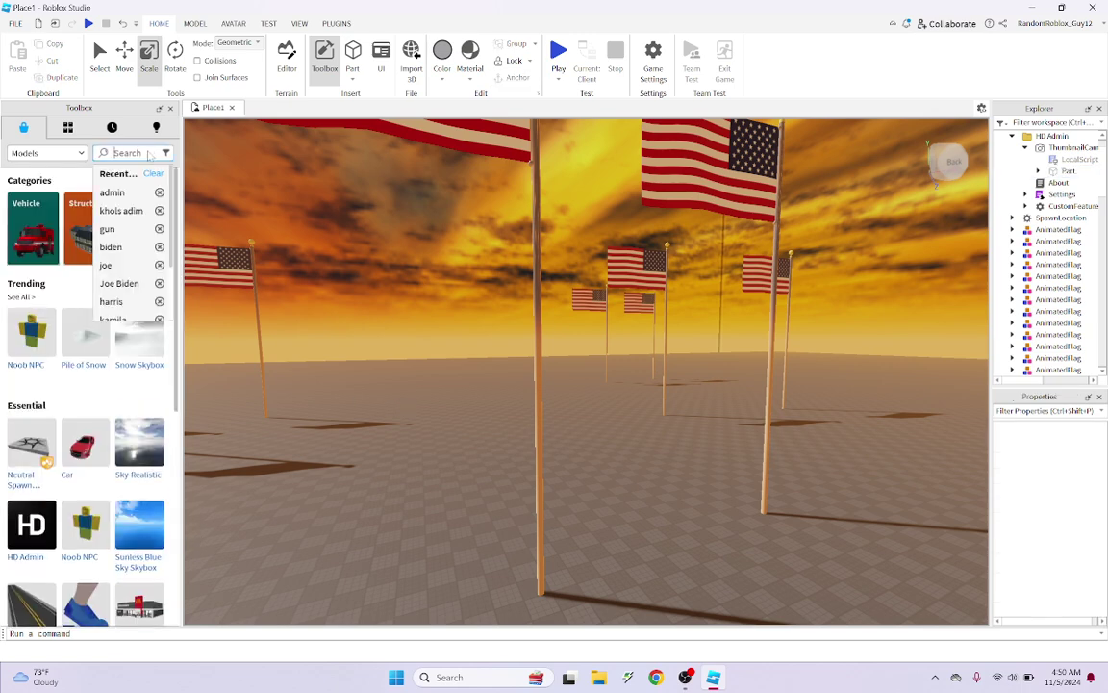
{"action": "type", "text": "kohl"}
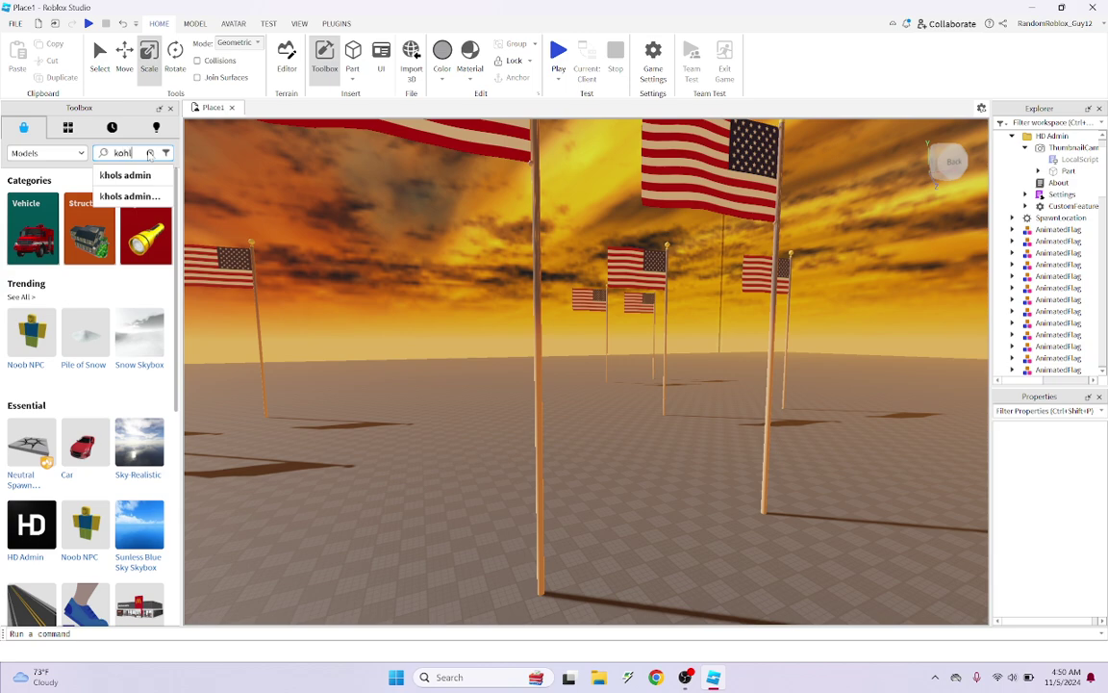
{"action": "type", "text": "s admin"}
{"action": "key", "text": "Return"}
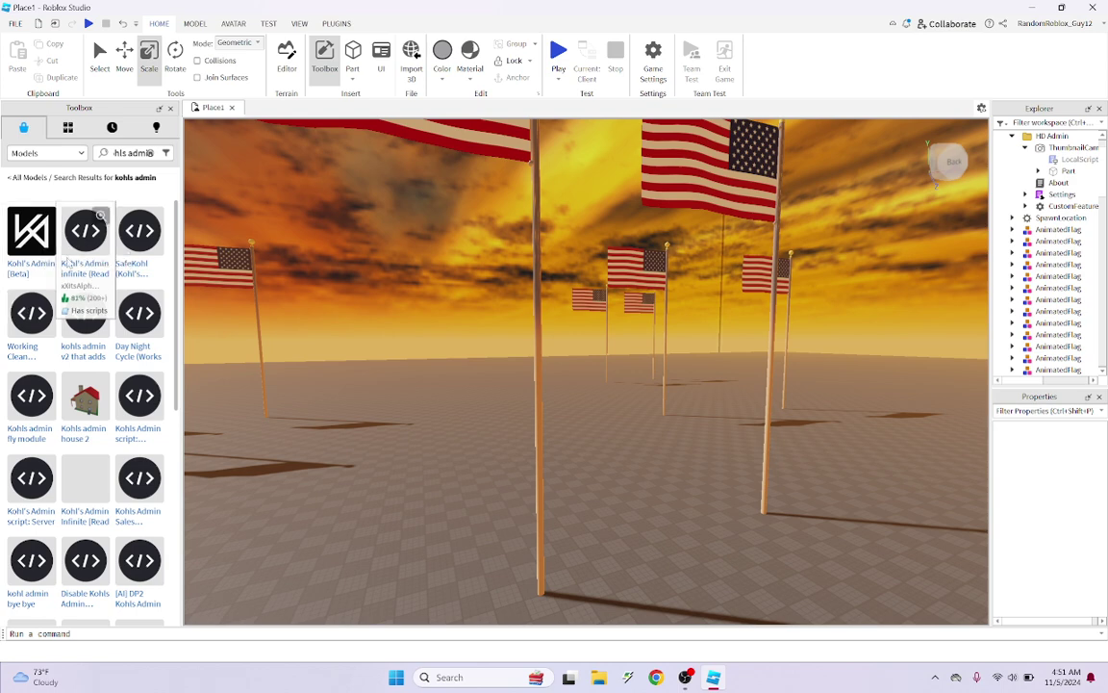
{"action": "left_click", "coordinate": [32, 245]}
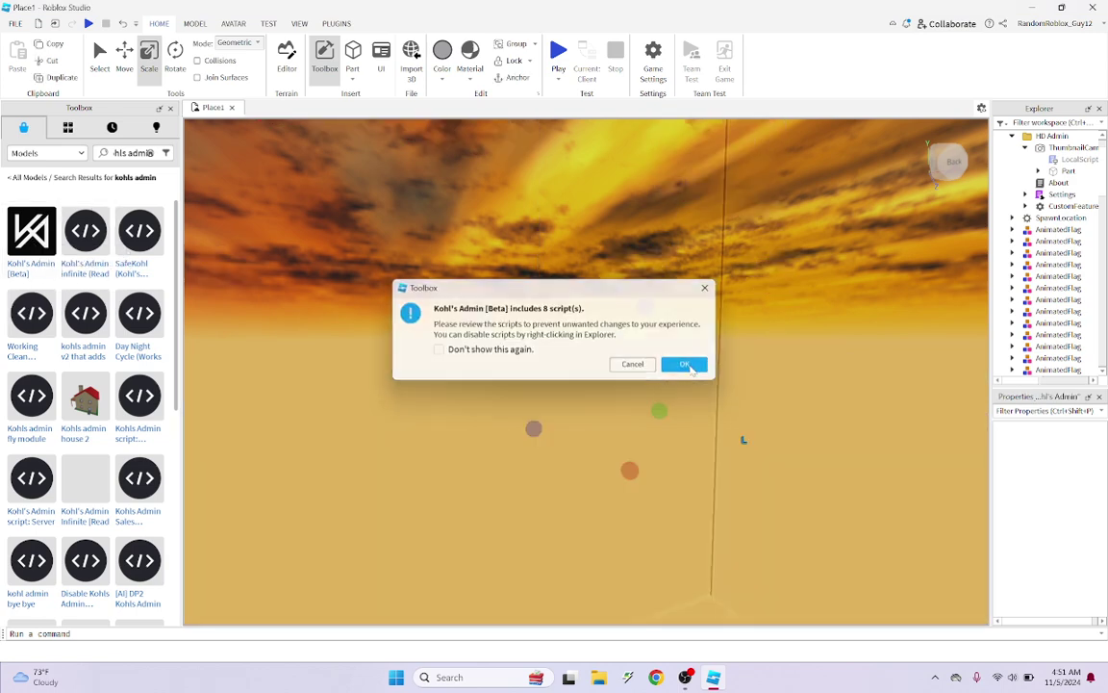
{"action": "left_click", "coordinate": [688, 365]}
{"action": "mouse_move", "coordinate": [681, 265]}
{"action": "right_mouse_down"}
{"action": "mouse_move", "coordinate": [674, 277]}
{"action": "mouse_move", "coordinate": [682, 270]}
{"action": "right_mouse_up"}
{"action": "key", "text": "Delete"}
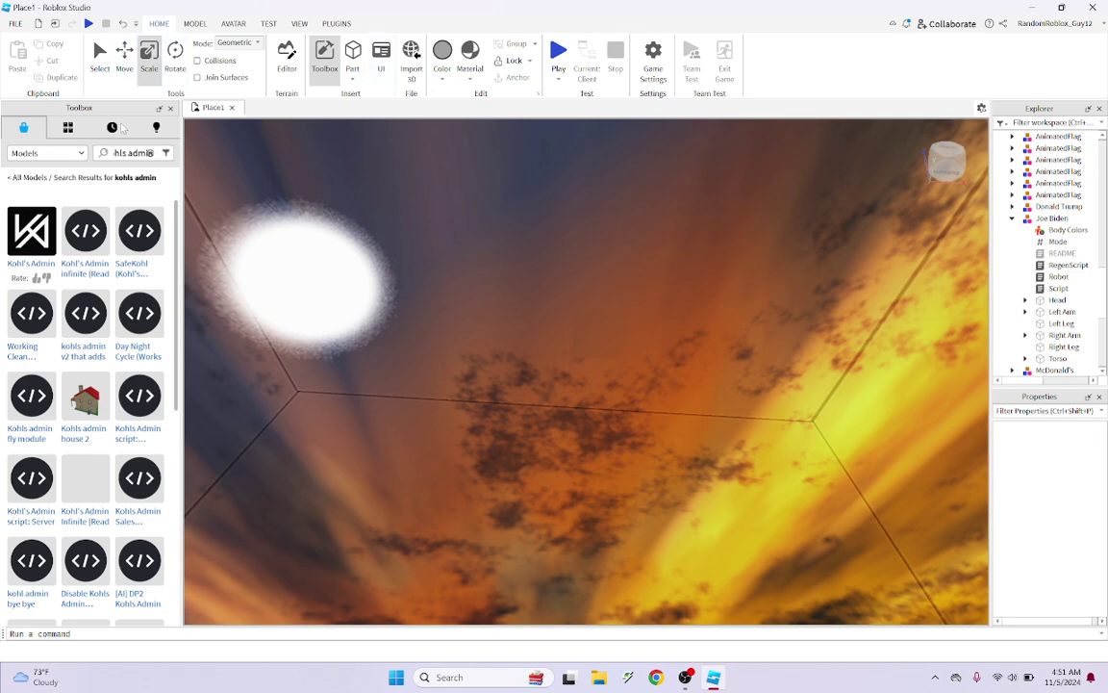
Start publishing the place to Roblox as a new game named AMERICUH GAME with the description AMERICUH
{"action": "left_click", "coordinate": [6, 25]}
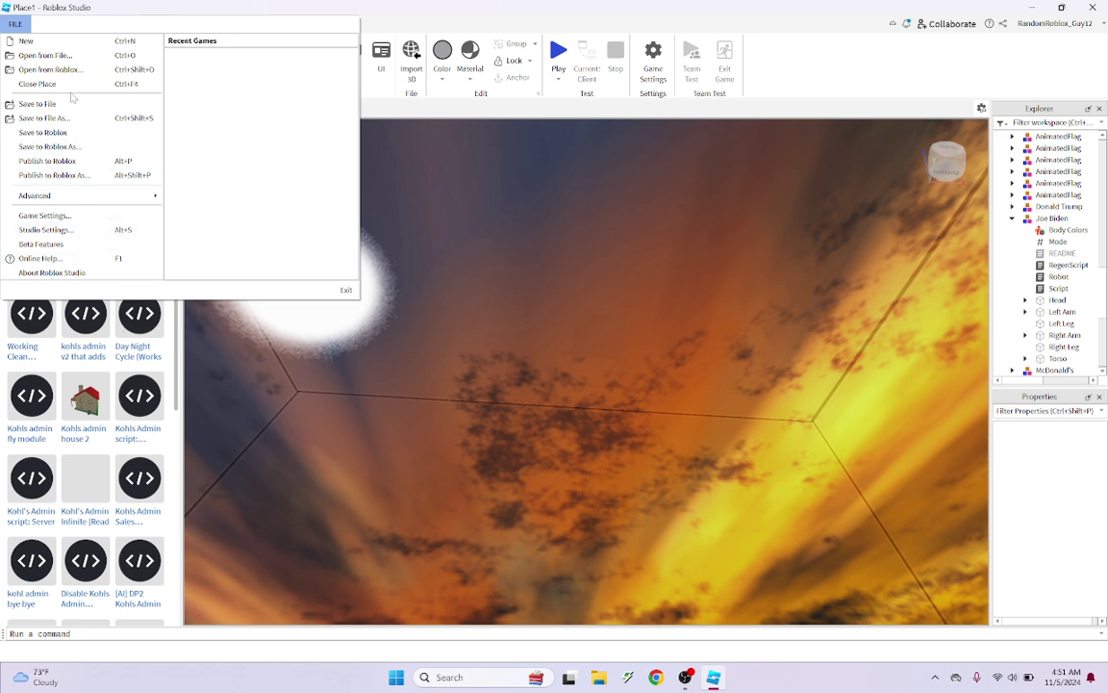
{"action": "left_click", "coordinate": [106, 176]}
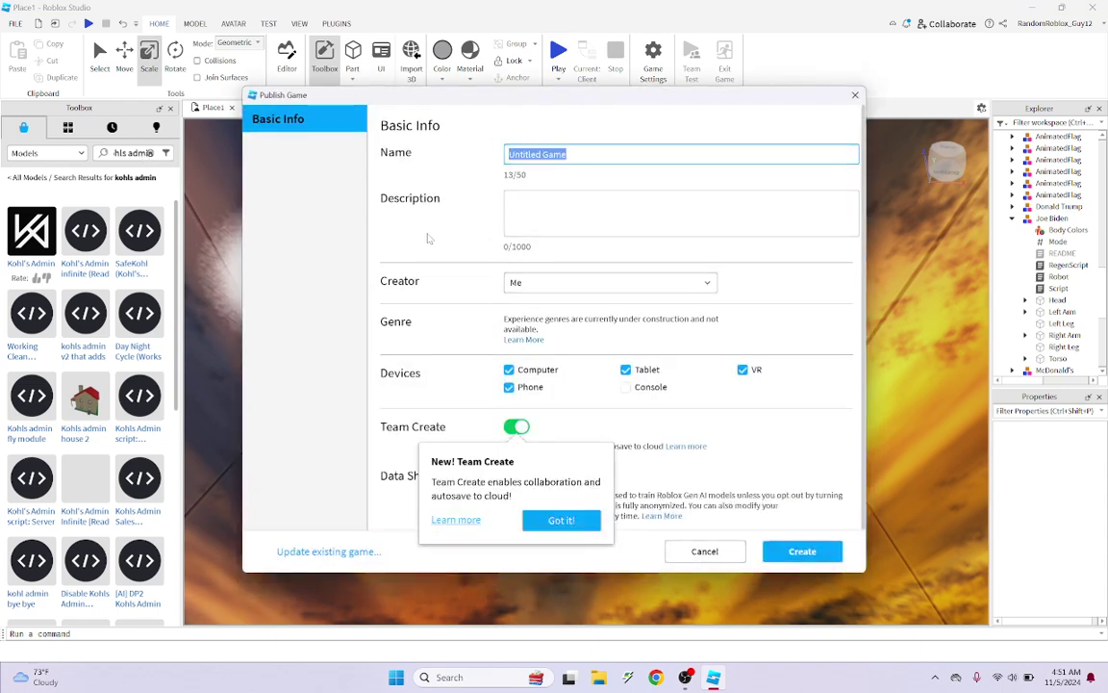
{"action": "type", "text": "AMERICUH T"}
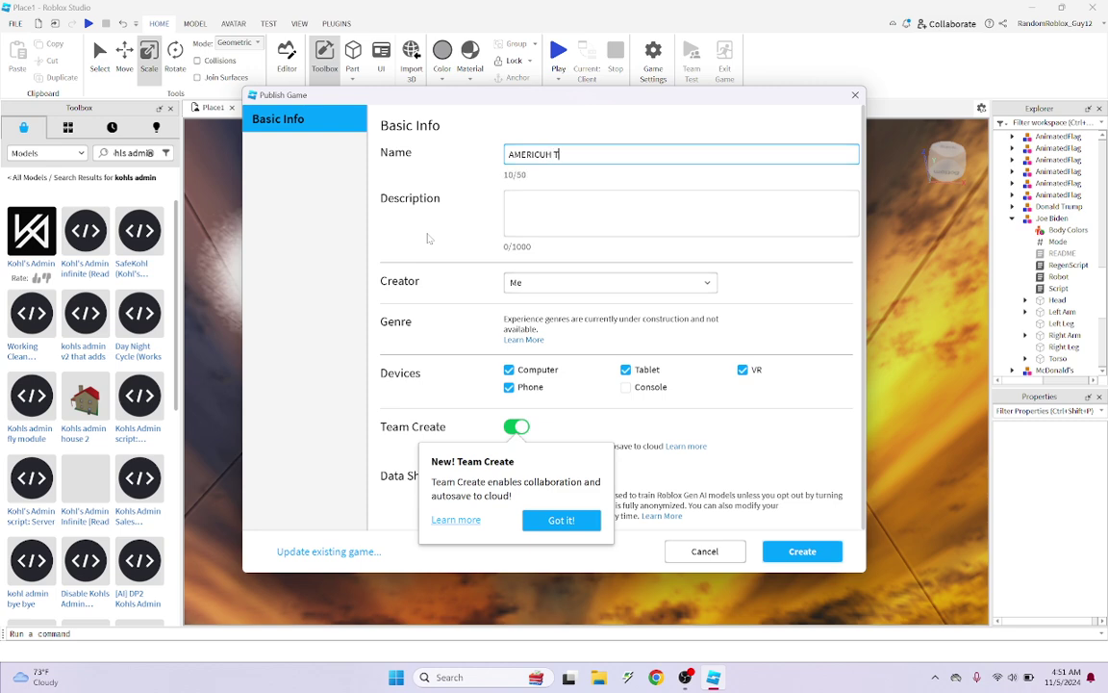
{"action": "key", "text": "BackSpace"}
{"action": "type", "text": "GAME"}
{"action": "left_click", "coordinate": [538, 198]}
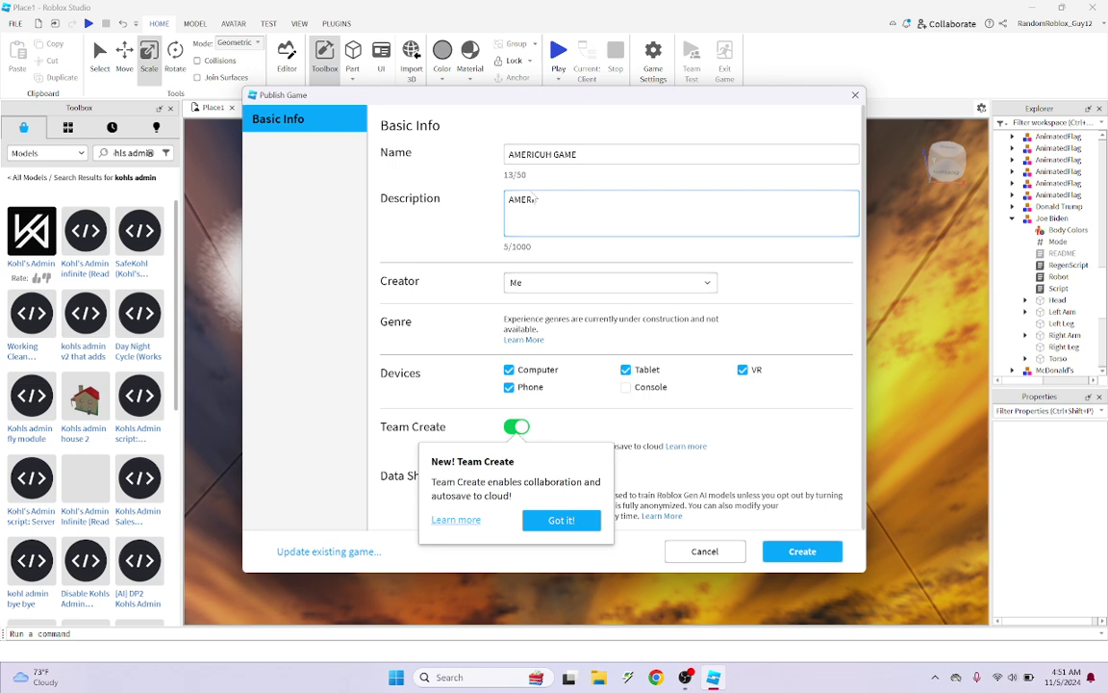
{"action": "left_click", "coordinate": [539, 282]}
{"action": "left_click", "coordinate": [577, 282]}
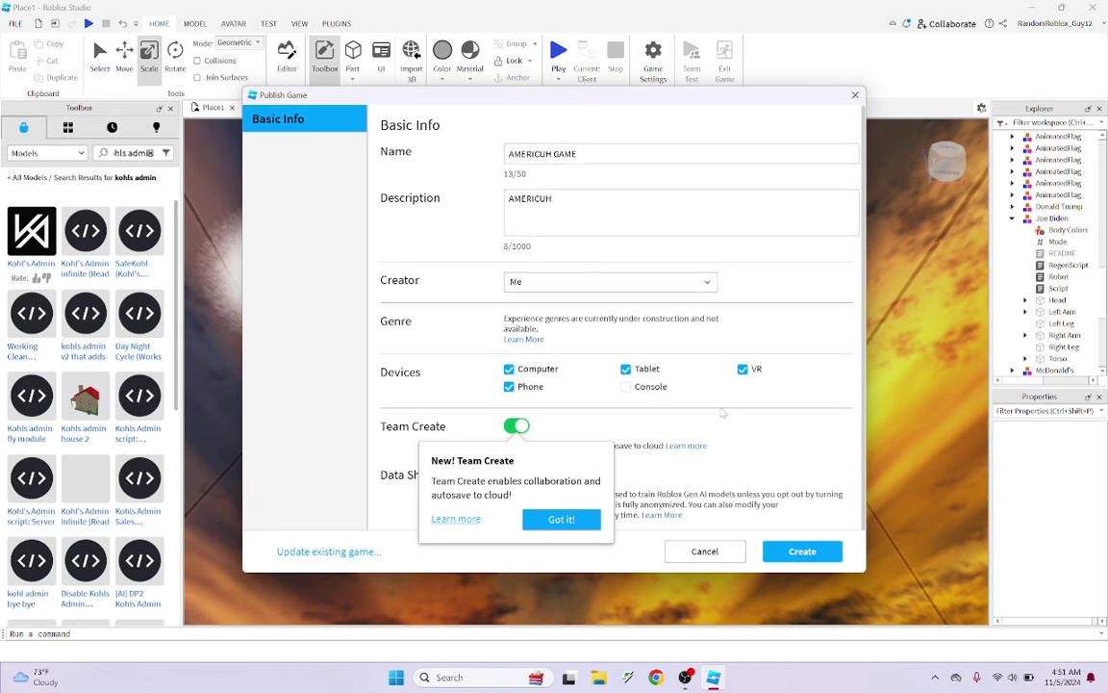
Enable Console as a device, turn off Team Create and Data Sharing, and publish the game
{"action": "left_click", "coordinate": [633, 389]}
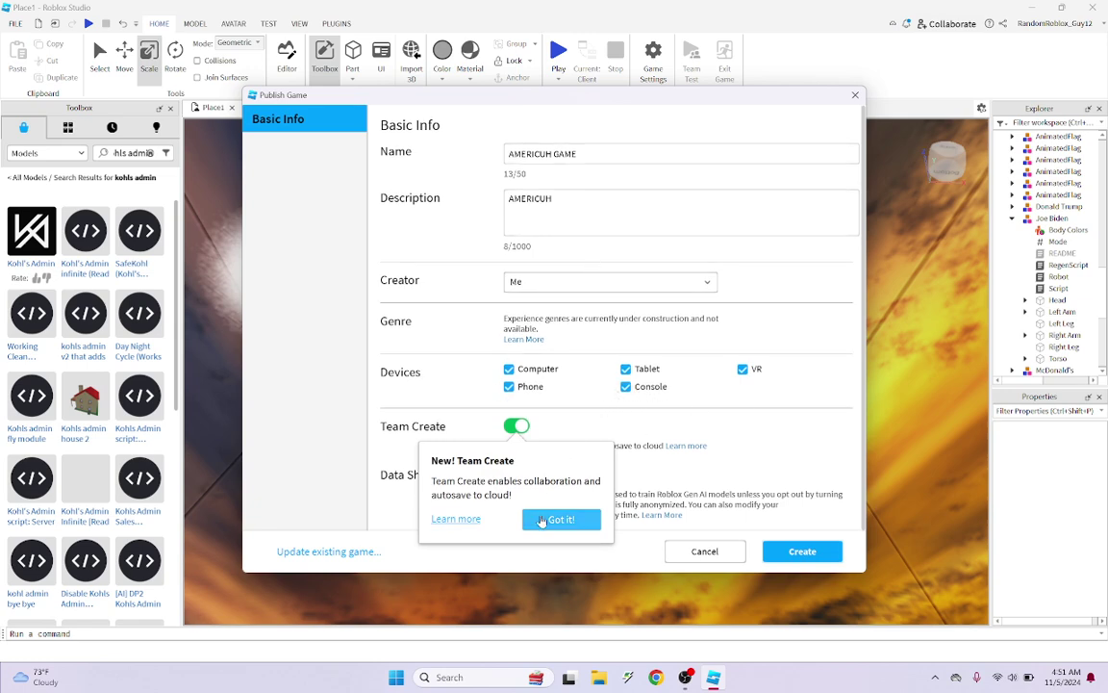
{"action": "left_click", "coordinate": [556, 519]}
{"action": "left_click", "coordinate": [514, 426]}
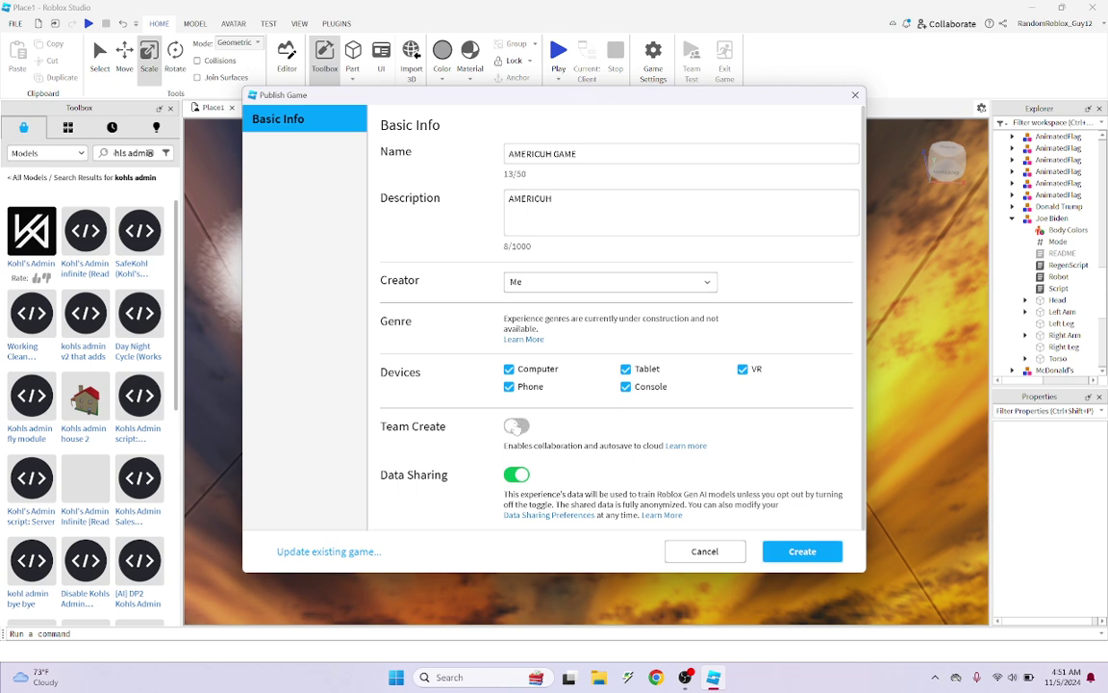
{"action": "left_click", "coordinate": [519, 475]}
{"action": "left_click", "coordinate": [826, 553]}
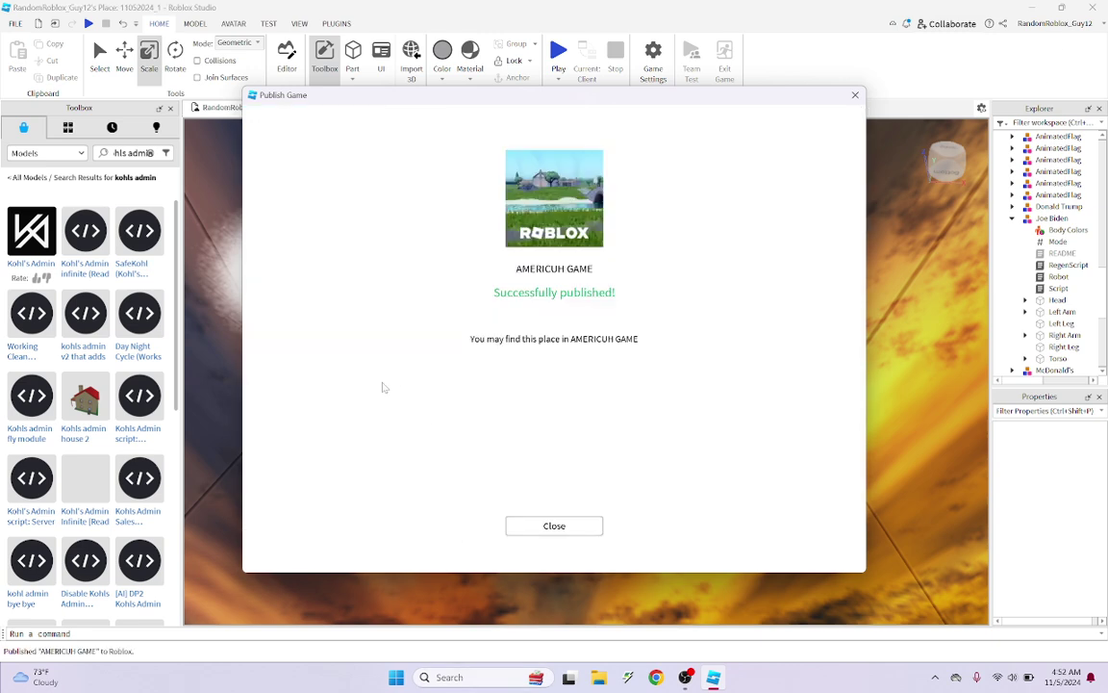
{"action": "left_click", "coordinate": [547, 527]}
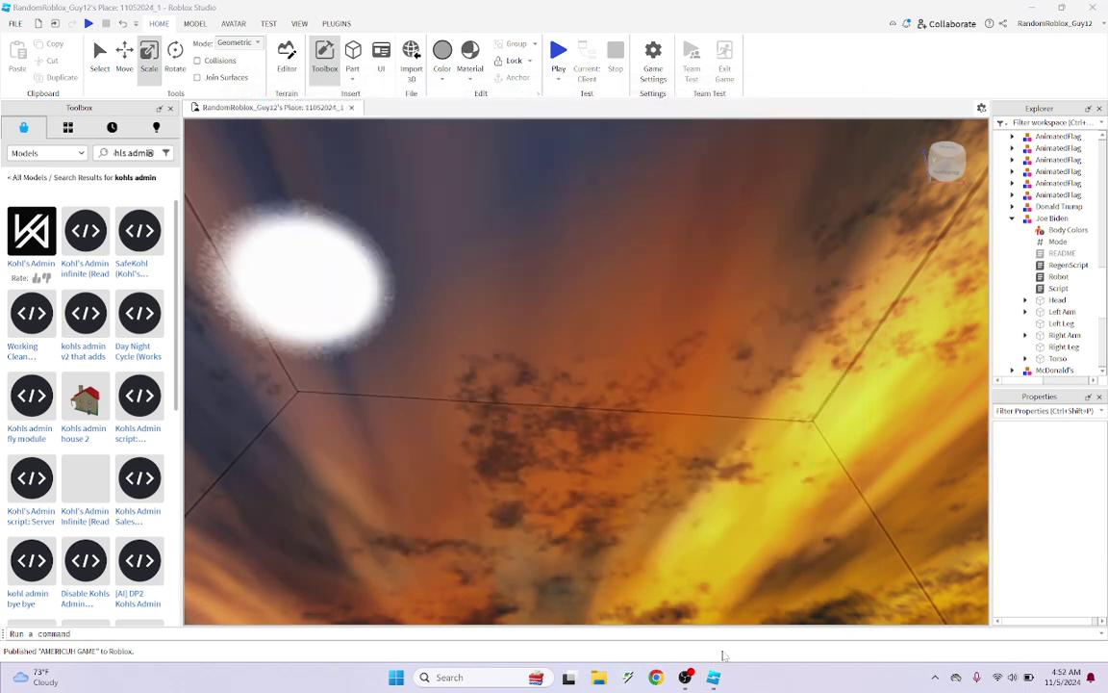
Switch to Chrome, search Google for "usa", and save the flag image as the PNG file download in Downloads
{"action": "left_click", "coordinate": [656, 677]}
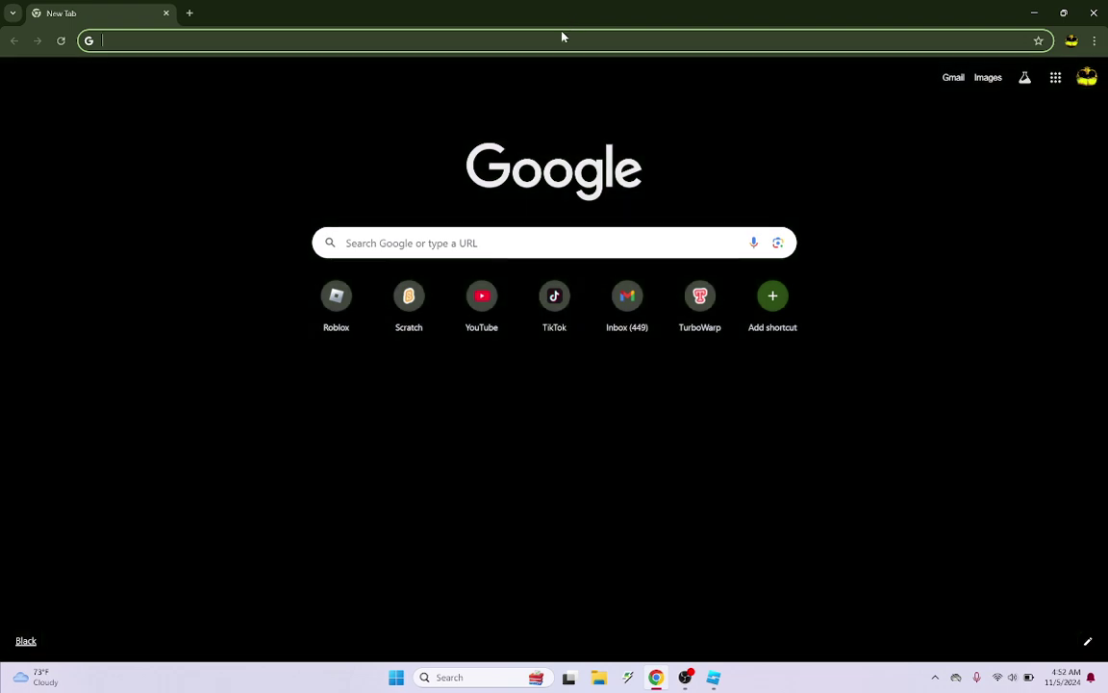
{"action": "type", "text": "usa"}
{"action": "key", "text": "Return"}
{"action": "right_click", "coordinate": [536, 240]}
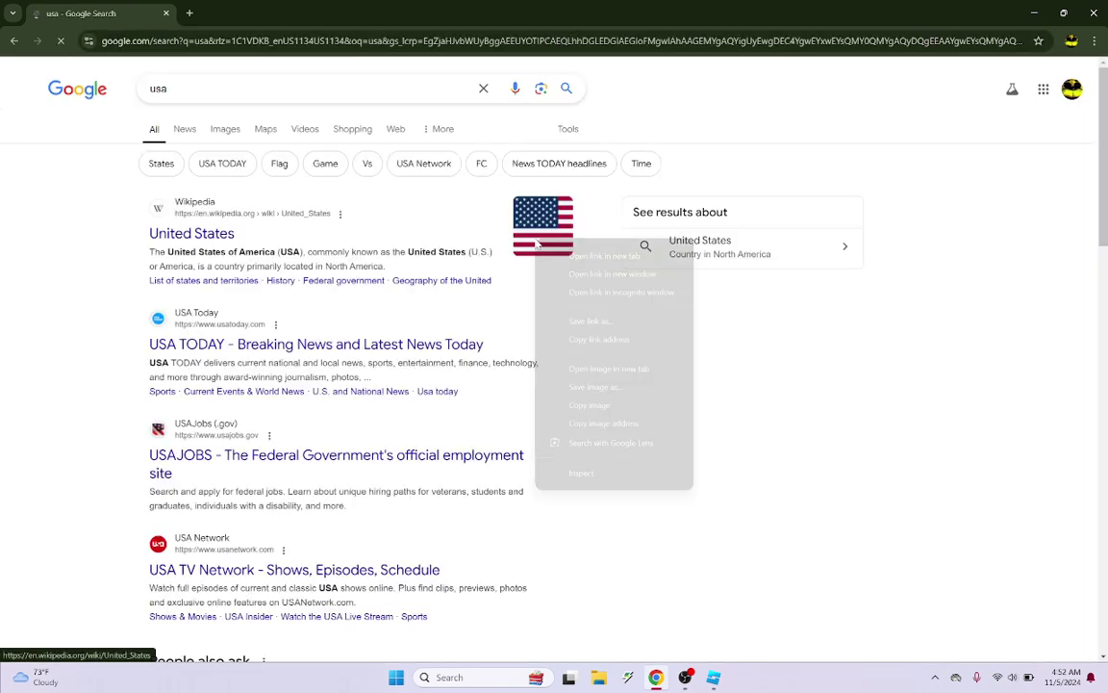
{"action": "left_click", "coordinate": [621, 385]}
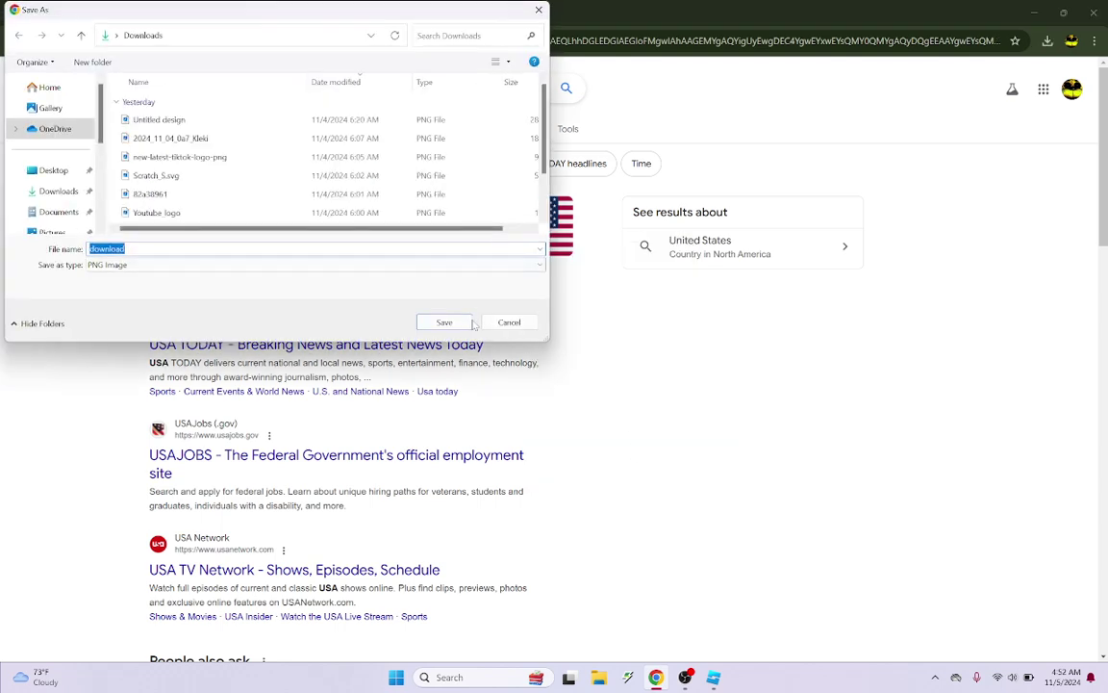
{"action": "left_click", "coordinate": [452, 322]}
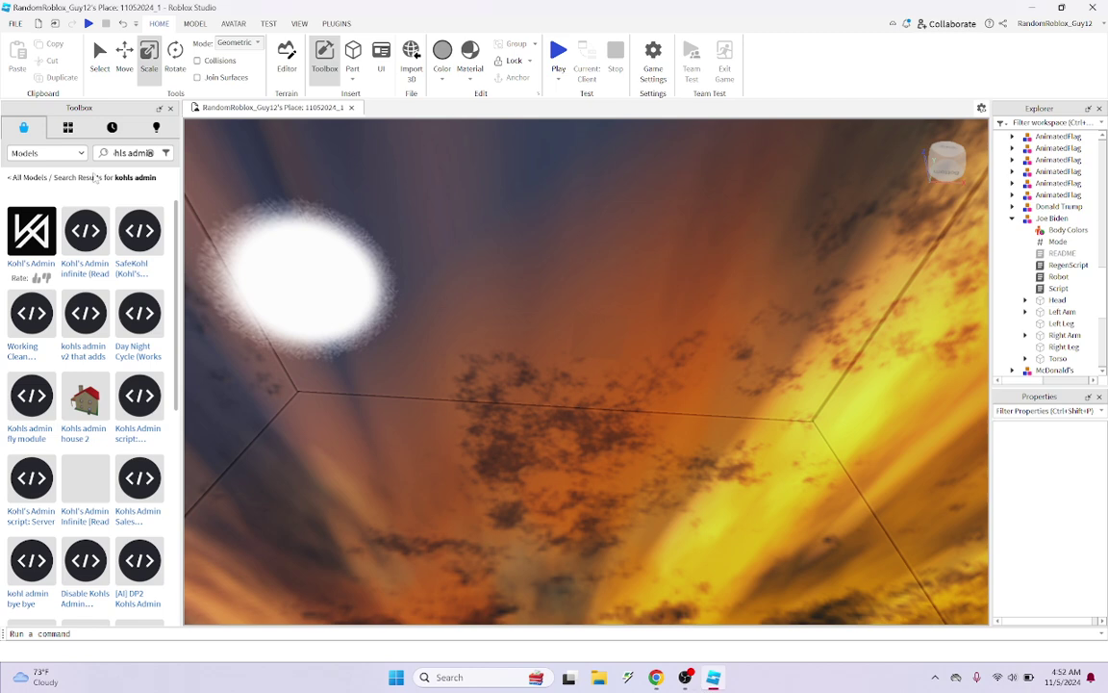
Open the age recommendation questionnaire for AMERICUH GAME from the Game Settings and start it
{"action": "left_click", "coordinate": [14, 23]}
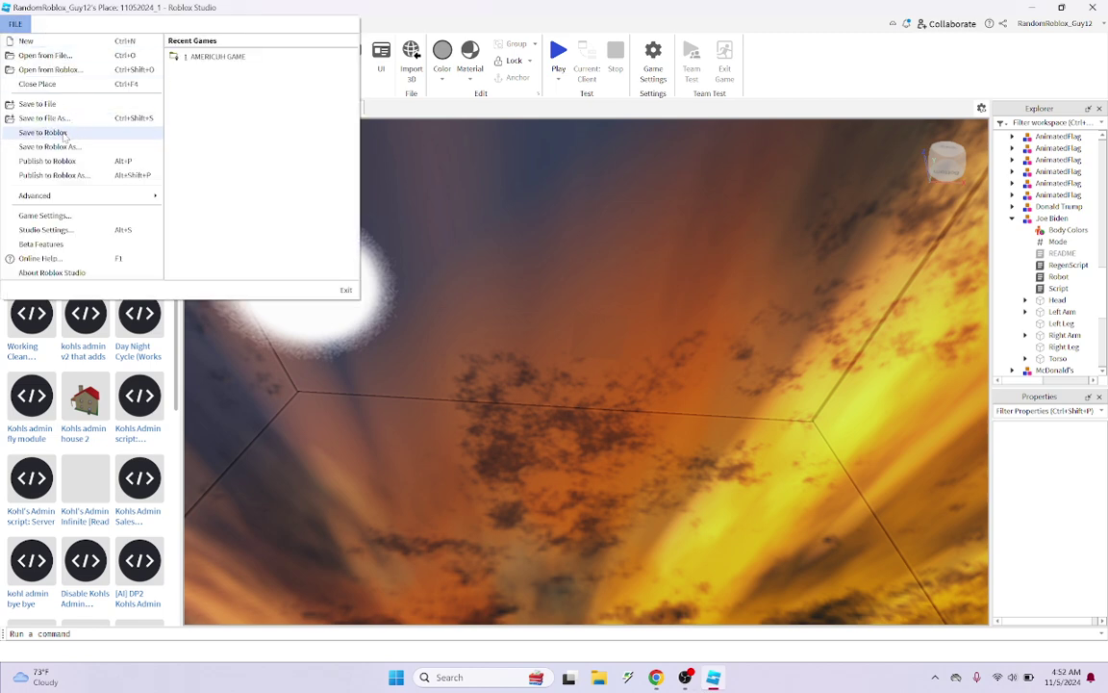
{"action": "left_click", "coordinate": [44, 216]}
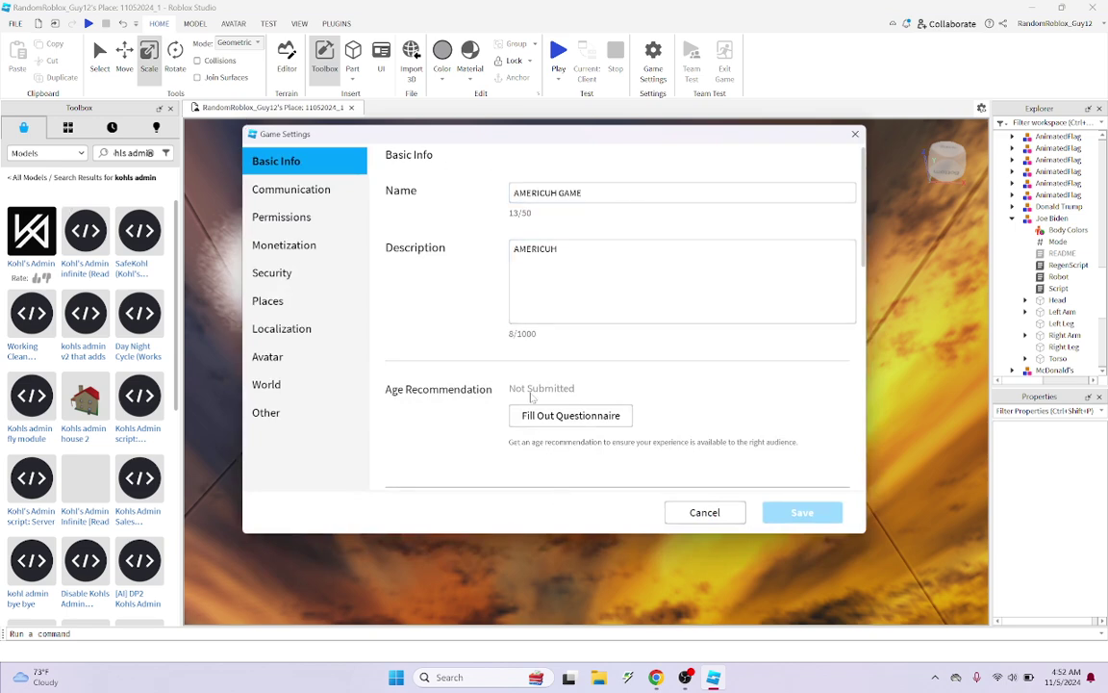
{"action": "scroll", "coordinate": [528, 430], "scroll_direction": "down", "scroll_amount": 5}
{"action": "scroll", "coordinate": [531, 404], "scroll_direction": "up", "scroll_amount": 5}
{"action": "scroll", "coordinate": [532, 385], "scroll_direction": "down", "scroll_amount": 3}
{"action": "scroll", "coordinate": [534, 366], "scroll_direction": "up", "scroll_amount": 3}
{"action": "left_click", "coordinate": [570, 318]}
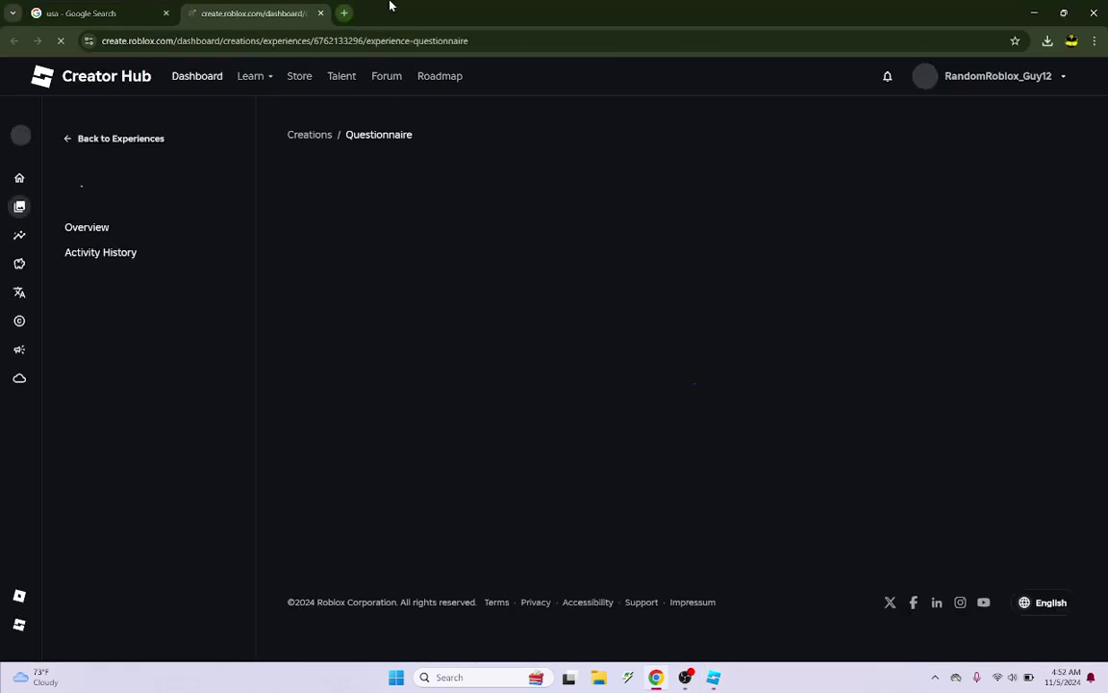
{"action": "scroll", "coordinate": [512, 257], "scroll_direction": "down", "scroll_amount": 2}
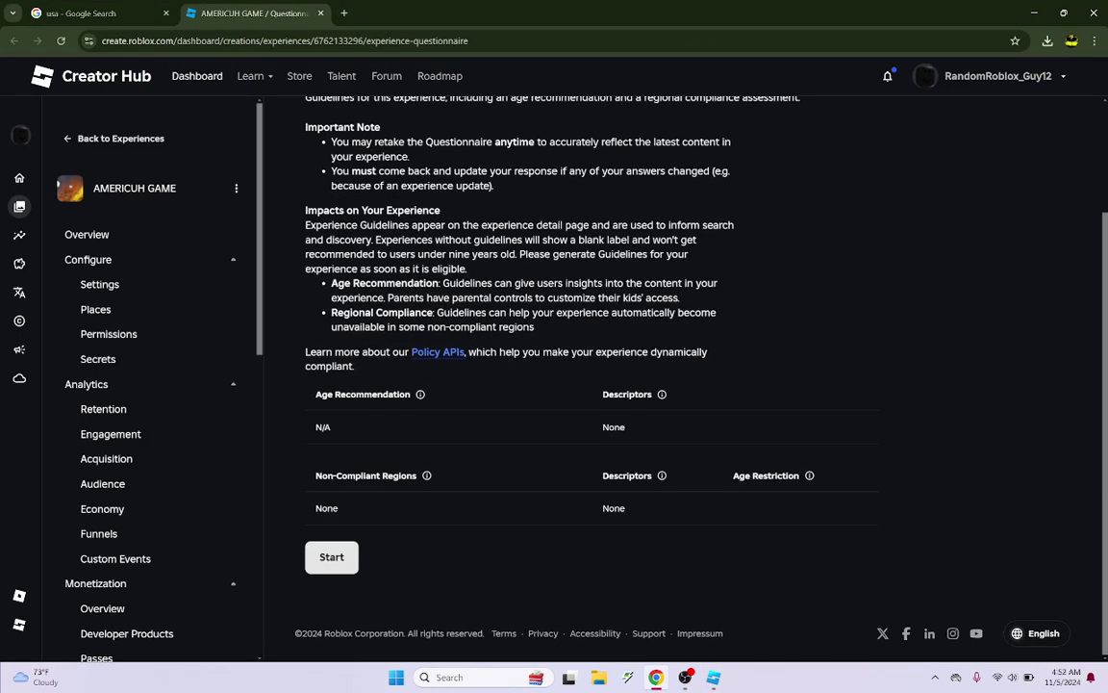
{"action": "left_click", "coordinate": [332, 557]}
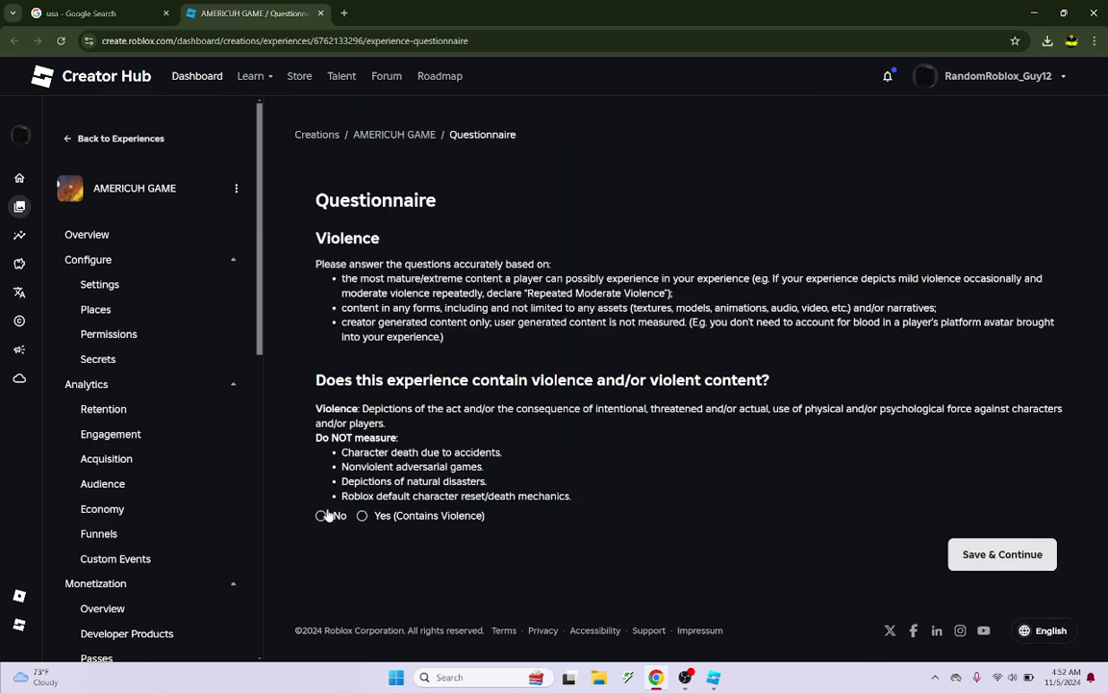
In the Violence section, declare that the experience contains violence with Repeated occurrence, and save the answers
{"action": "left_click", "coordinate": [362, 515]}
{"action": "scroll", "coordinate": [625, 520], "scroll_direction": "down", "scroll_amount": 3}
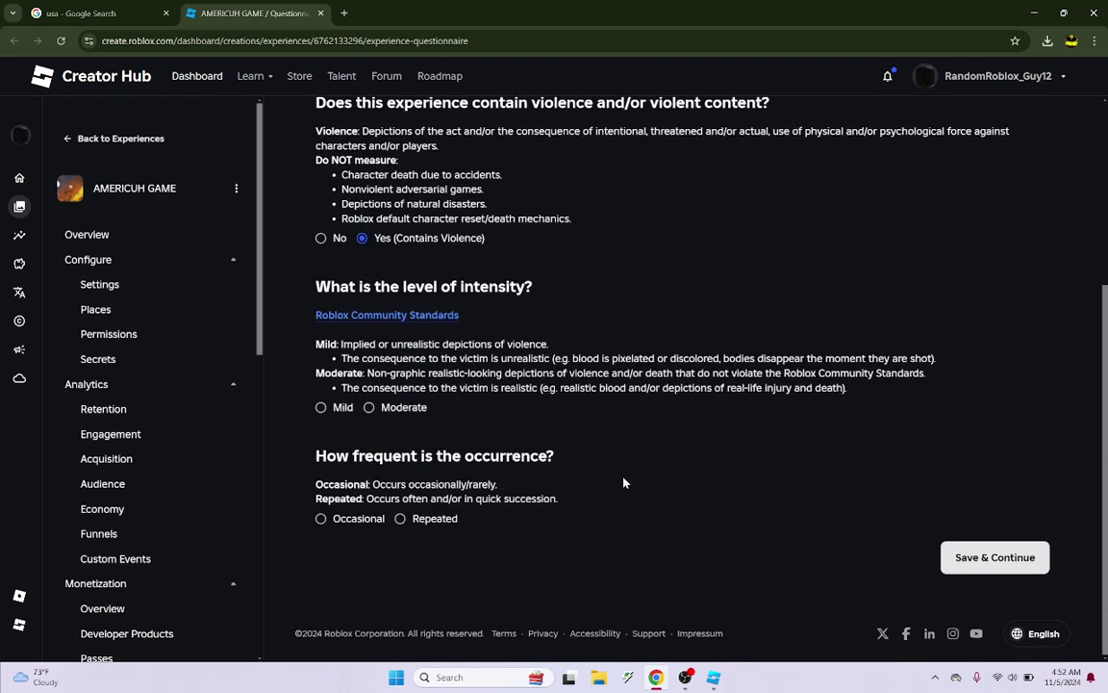
{"action": "left_click", "coordinate": [345, 519]}
{"action": "left_click", "coordinate": [433, 519]}
{"action": "left_click", "coordinate": [991, 558]}
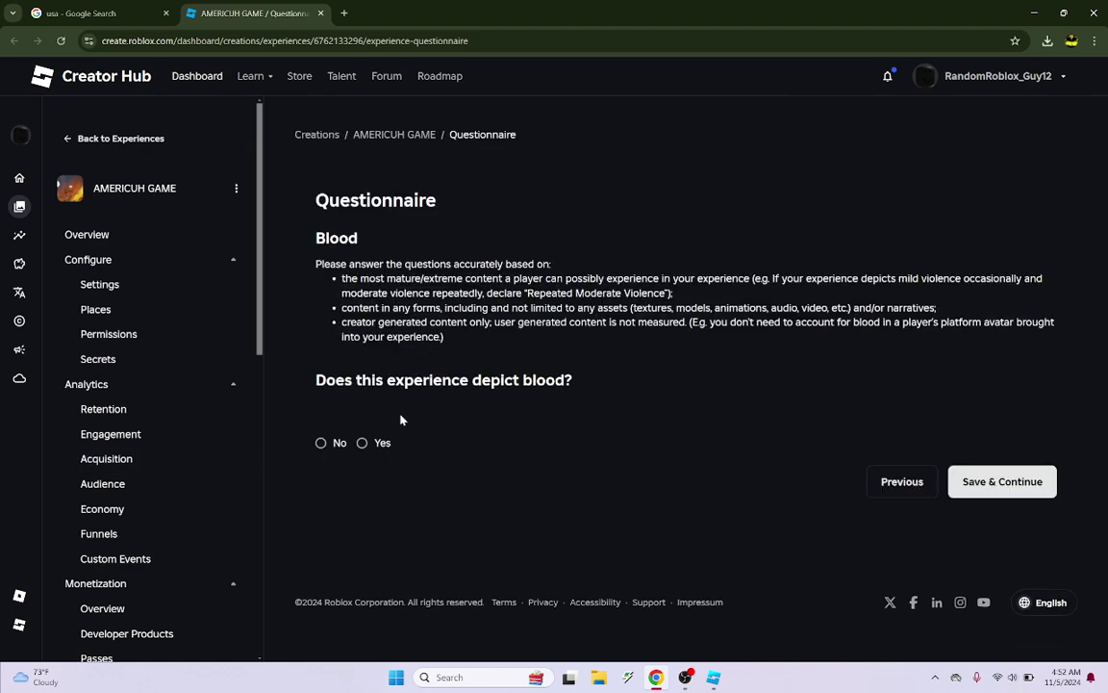
Answer No to blood and continue past the Blood and Fear sections of the questionnaire
{"action": "left_click", "coordinate": [323, 444]}
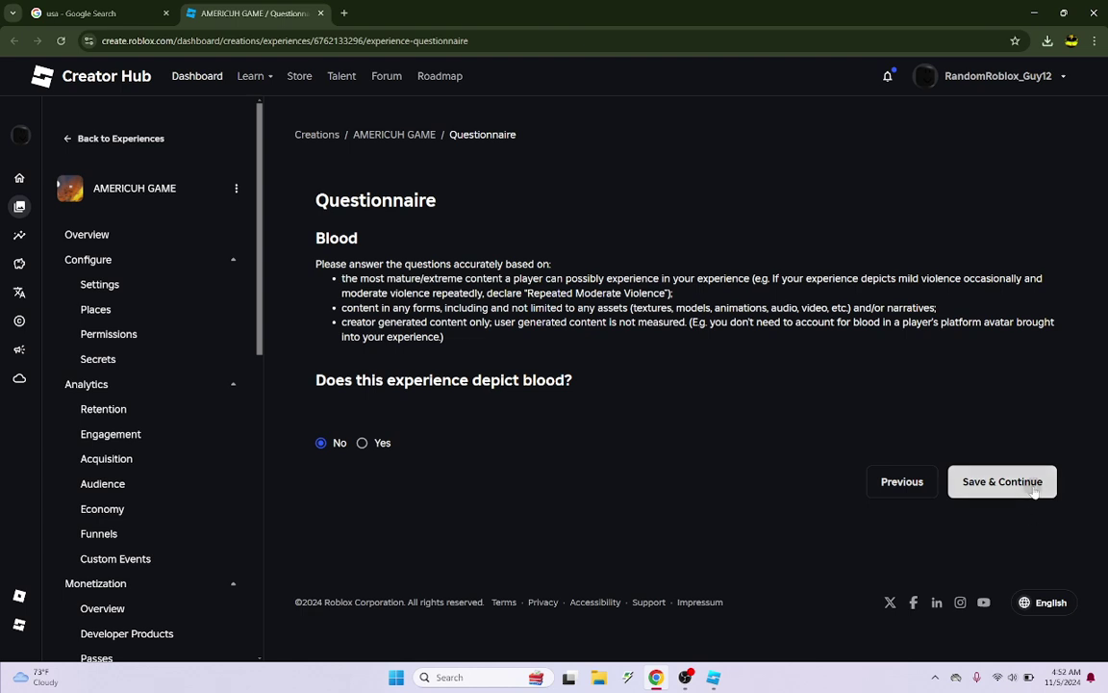
{"action": "left_click", "coordinate": [1000, 481]}
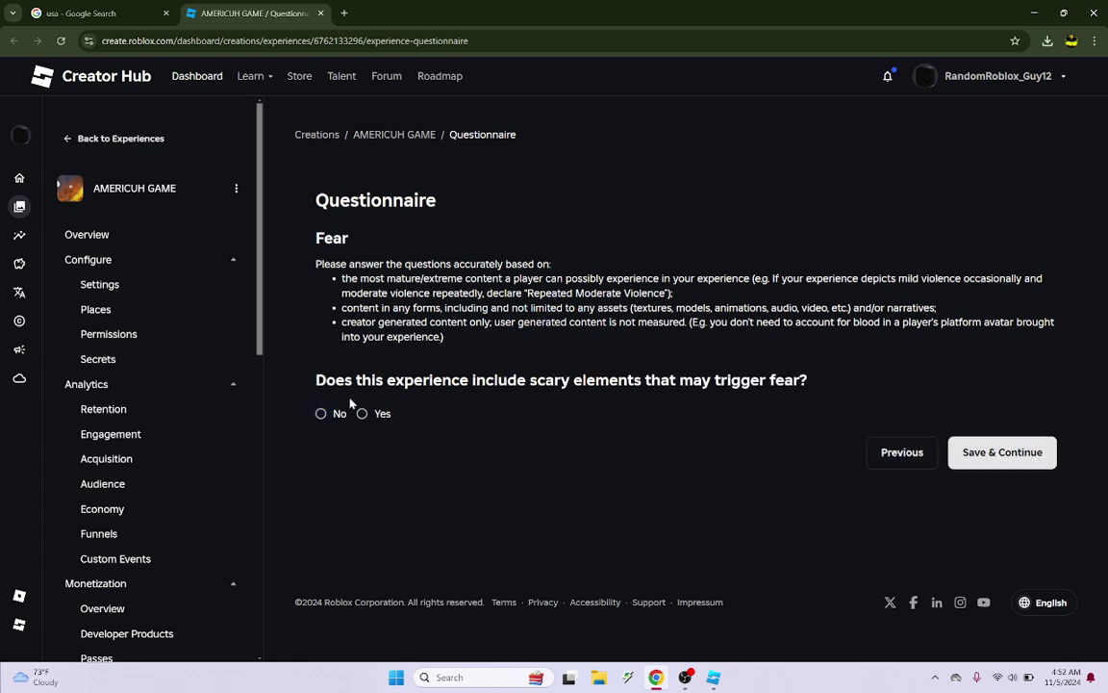
{"action": "left_click", "coordinate": [1036, 455]}
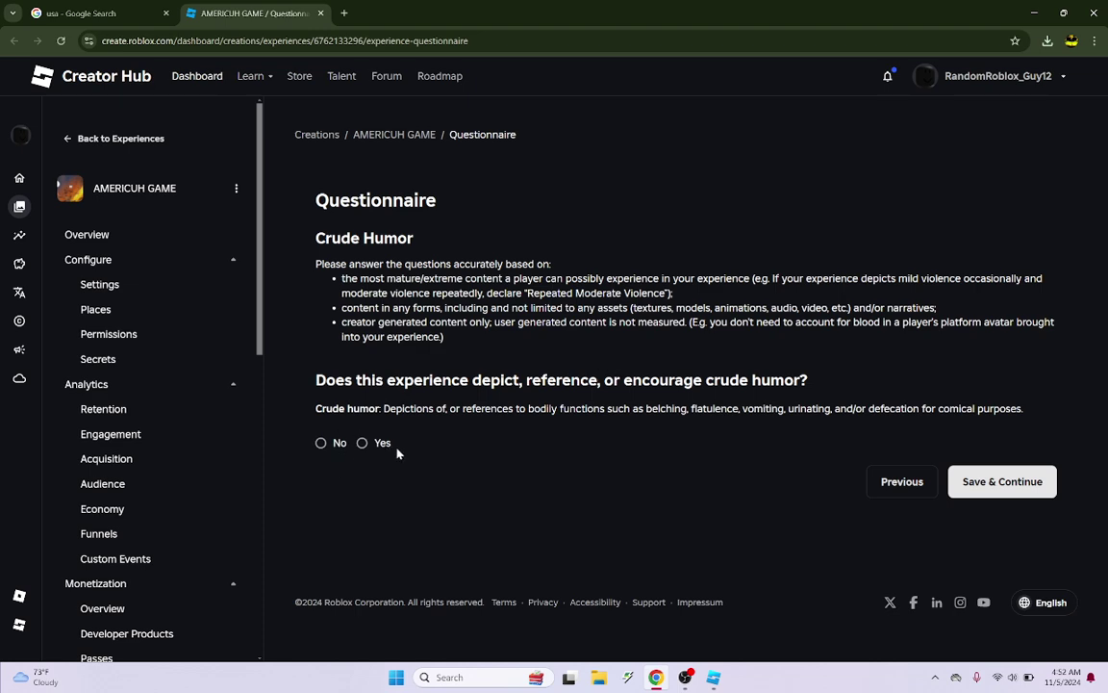
Declare Mild crude humor and answer No to unplayable gambling content, saving both questionnaire sections
{"action": "left_click", "coordinate": [361, 445]}
{"action": "scroll", "coordinate": [394, 538], "scroll_direction": "down", "scroll_amount": 1}
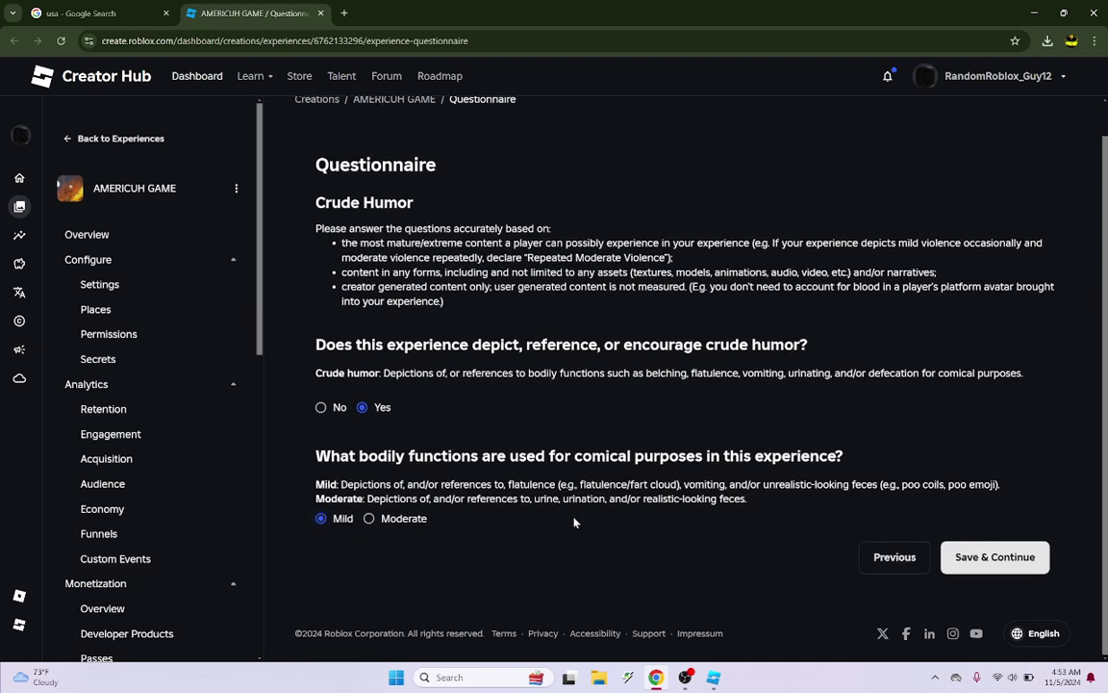
{"action": "left_click", "coordinate": [1010, 566]}
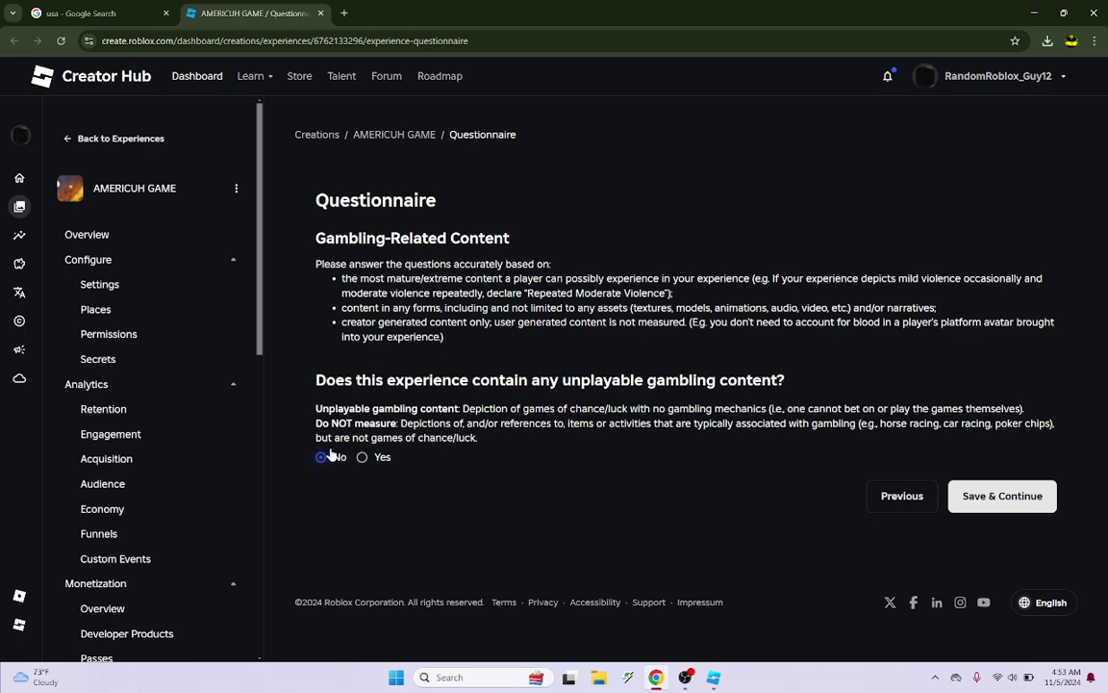
{"action": "left_click", "coordinate": [1005, 494]}
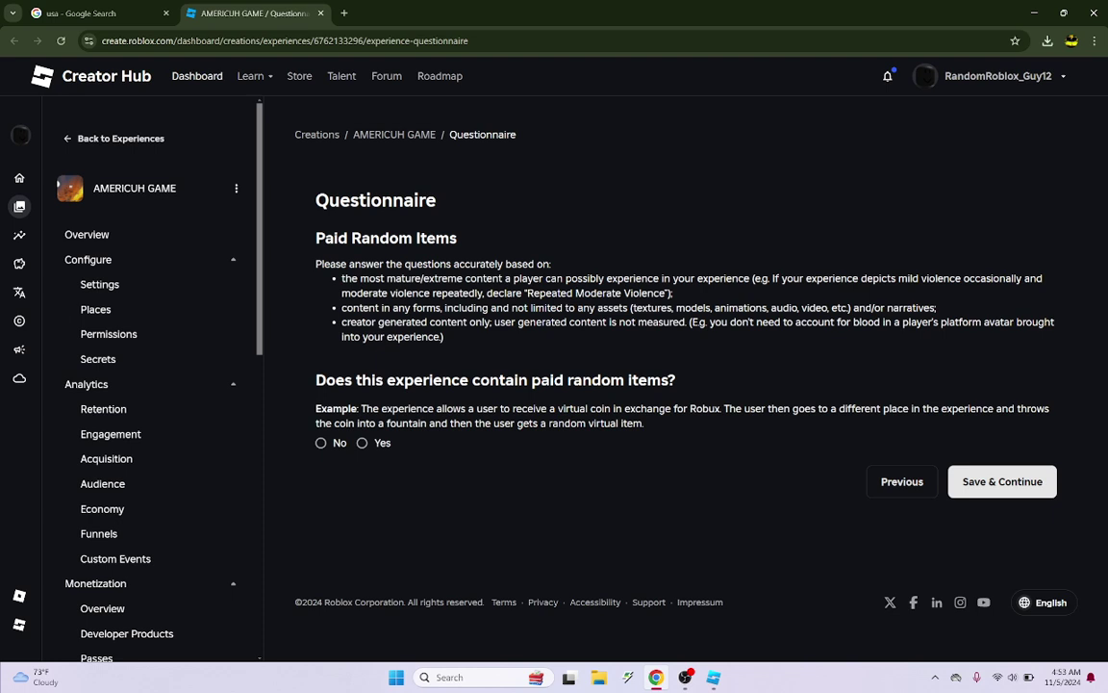
Answer No to paid random items and paid item trading, and try to save the final section
{"action": "left_click", "coordinate": [321, 443]}
{"action": "left_click", "coordinate": [962, 481]}
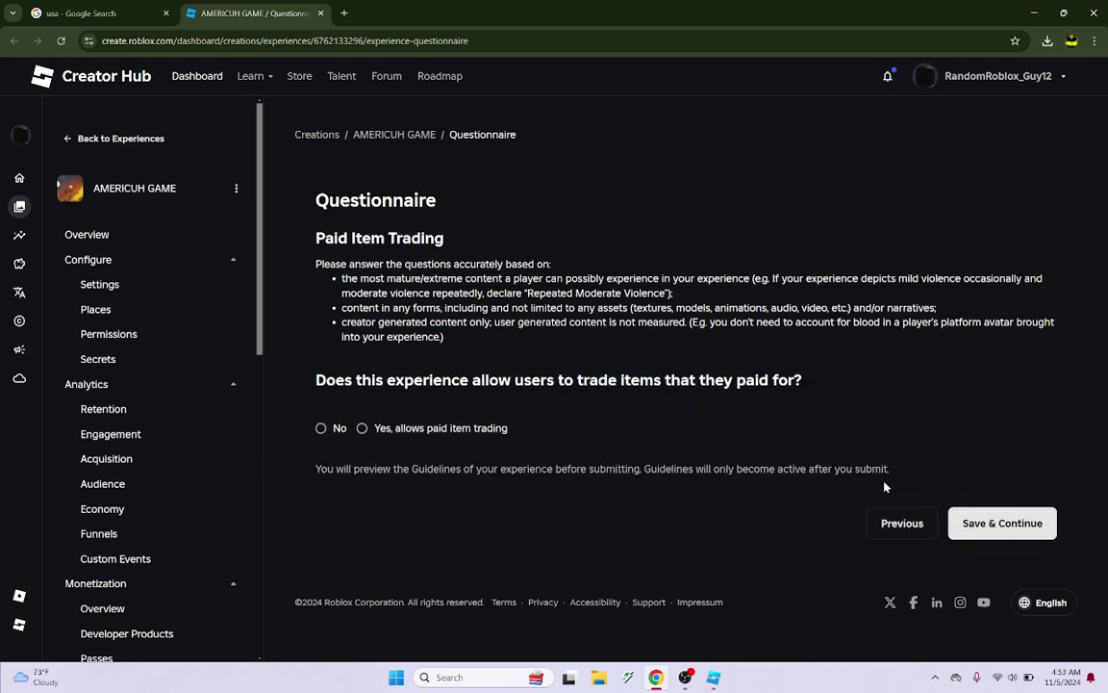
{"action": "left_click", "coordinate": [321, 428]}
{"action": "left_click", "coordinate": [1040, 530]}
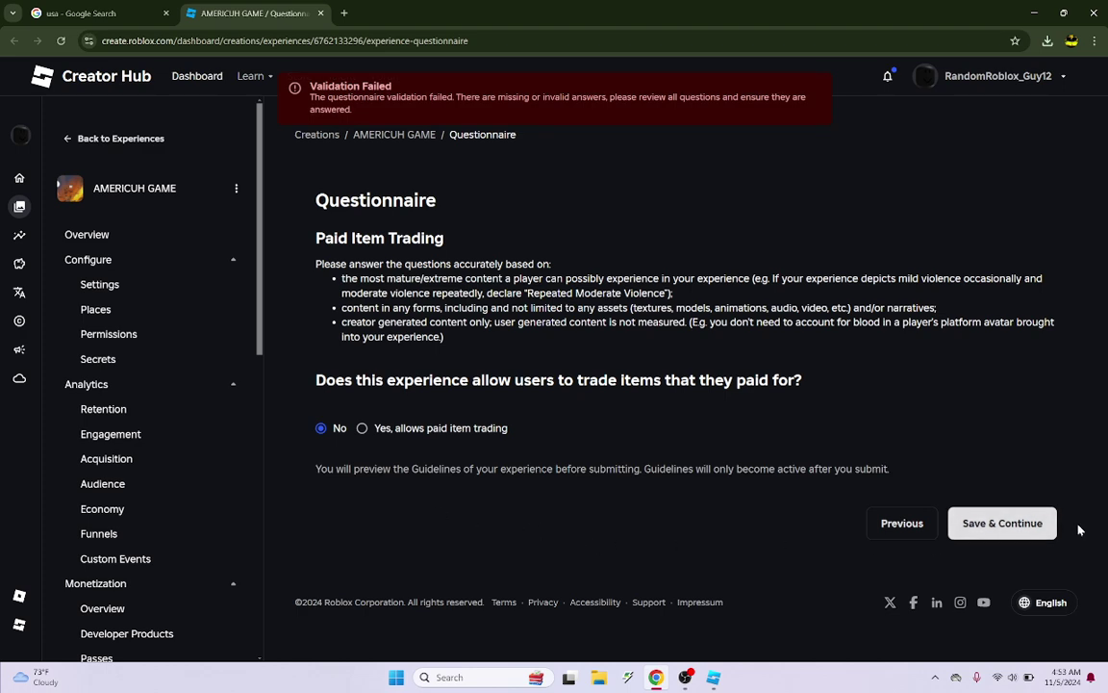
Try again to save the final questionnaire section, and close the questionnaire page
{"action": "left_click", "coordinate": [1017, 523]}
{"action": "double_click", "coordinate": [1016, 521]}
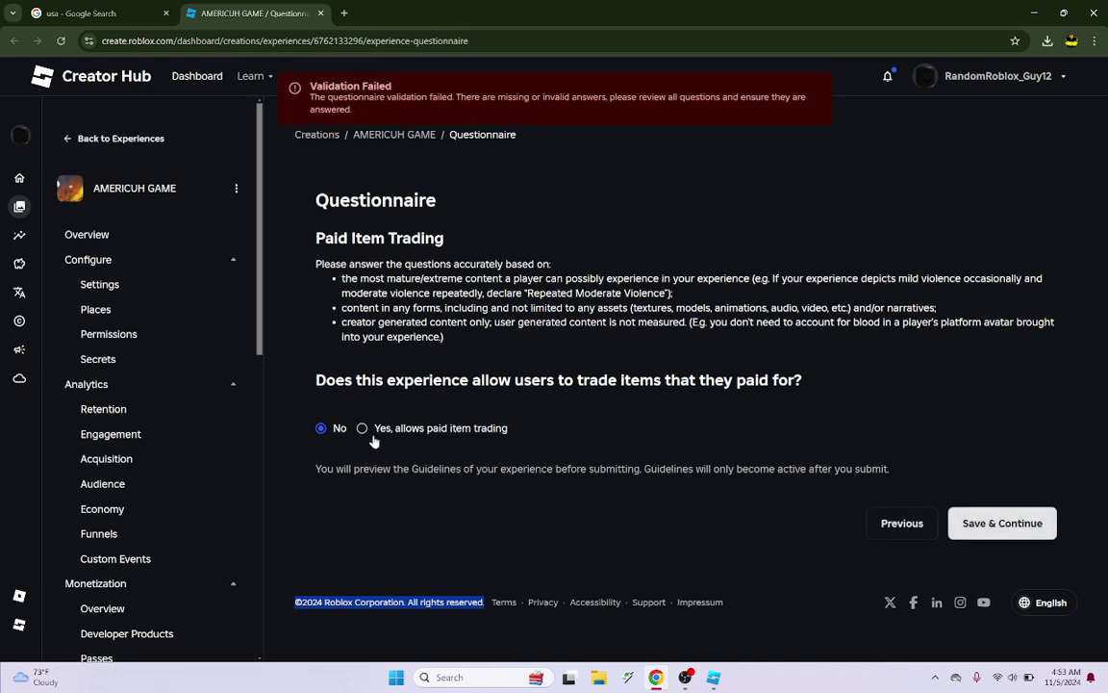
{"action": "left_click", "coordinate": [363, 498]}
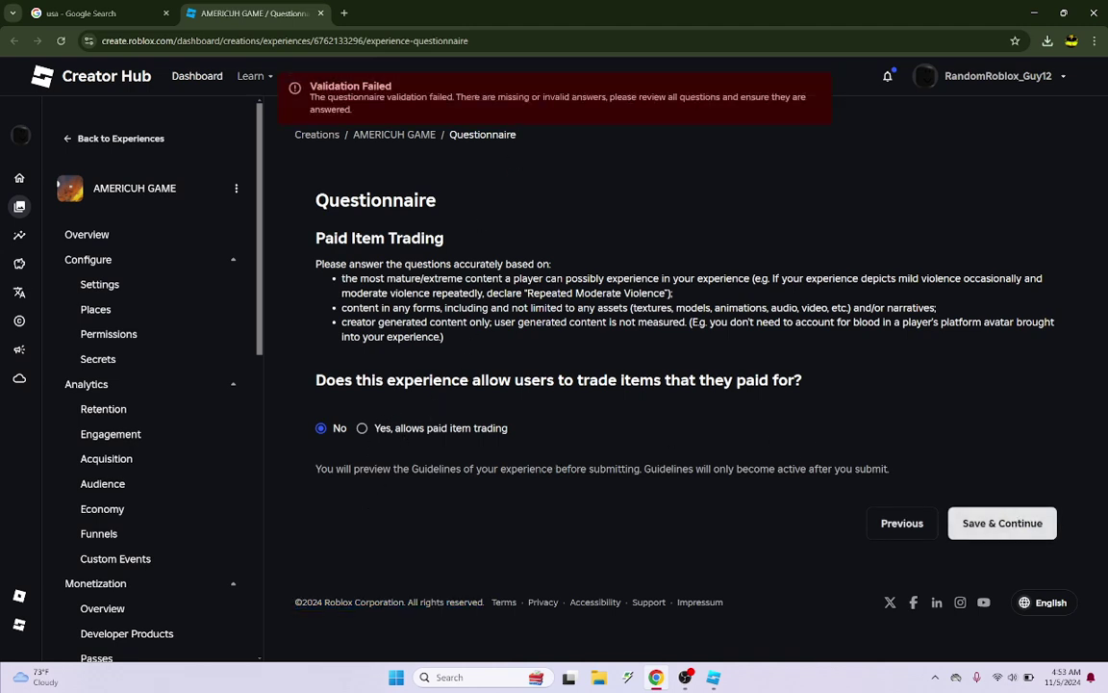
{"action": "left_click", "coordinate": [320, 14]}
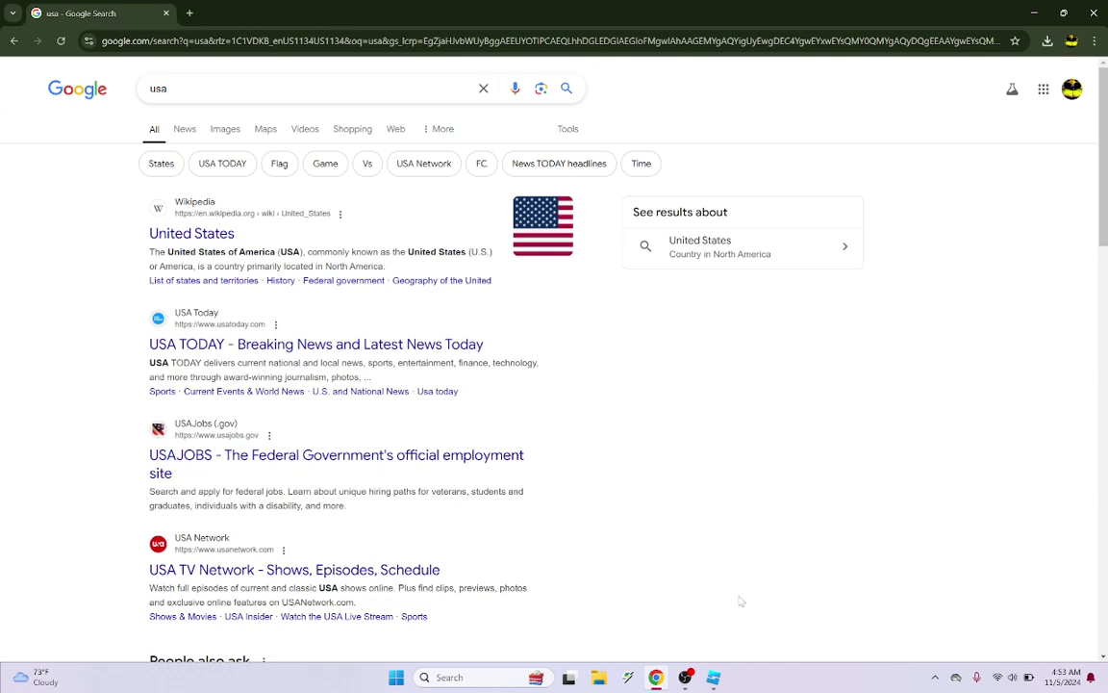
Switch to Roblox Studio and set the game icon to the download PNG from the Downloads folder
{"action": "key", "text": "alt+Tab"}
{"action": "scroll", "coordinate": [634, 329], "scroll_direction": "down", "scroll_amount": 5}
{"action": "scroll", "coordinate": [602, 317], "scroll_direction": "up", "scroll_amount": 4}
{"action": "scroll", "coordinate": [562, 286], "scroll_direction": "down", "scroll_amount": 3}
{"action": "scroll", "coordinate": [559, 267], "scroll_direction": "up", "scroll_amount": 3}
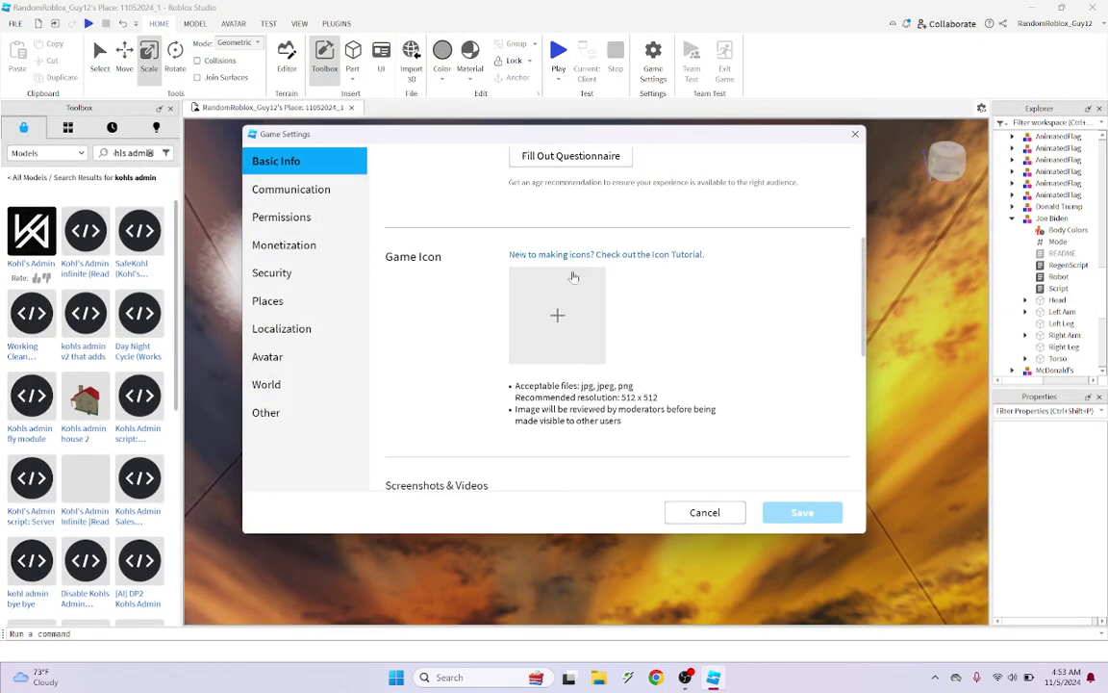
{"action": "left_click", "coordinate": [558, 294]}
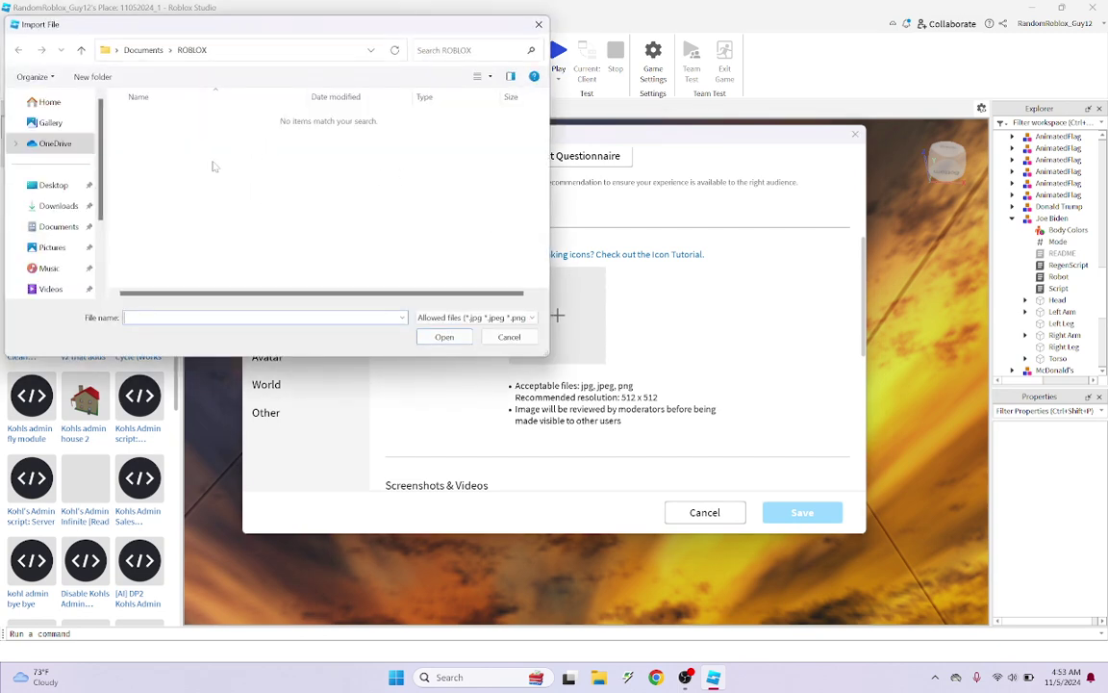
{"action": "left_click", "coordinate": [55, 205]}
{"action": "left_click", "coordinate": [154, 134]}
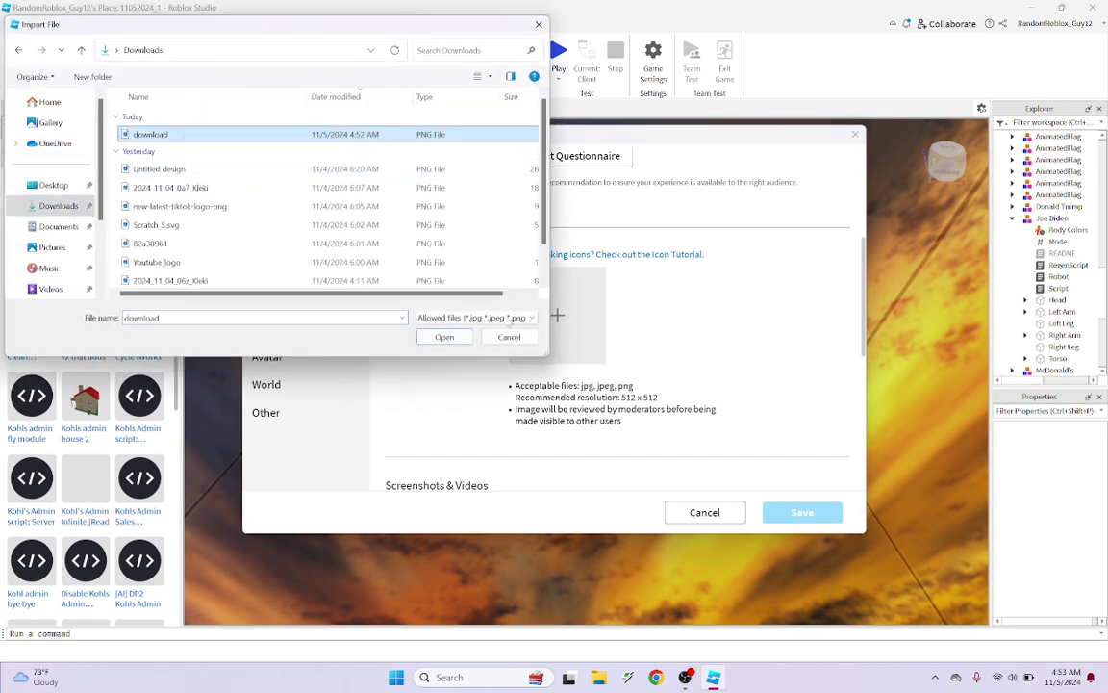
{"action": "left_click", "coordinate": [458, 344]}
Add the download PNG from Downloads to the game's Screenshots & Videos
{"action": "scroll", "coordinate": [539, 288], "scroll_direction": "down", "scroll_amount": 3}
{"action": "left_click", "coordinate": [502, 233]}
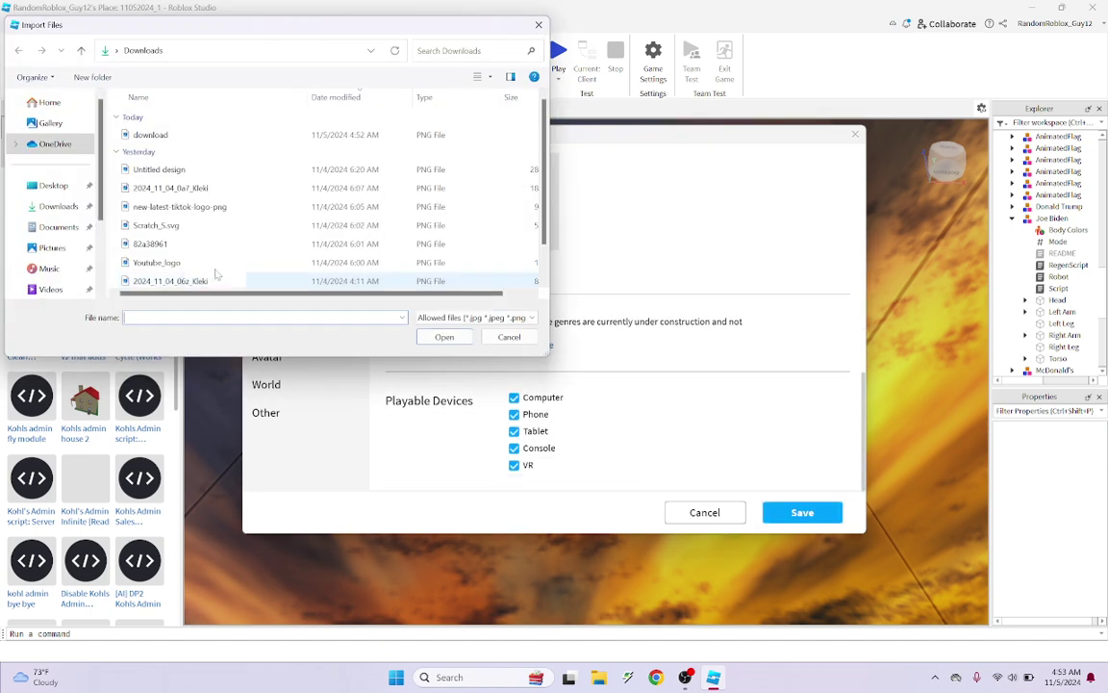
{"action": "left_click", "coordinate": [214, 135]}
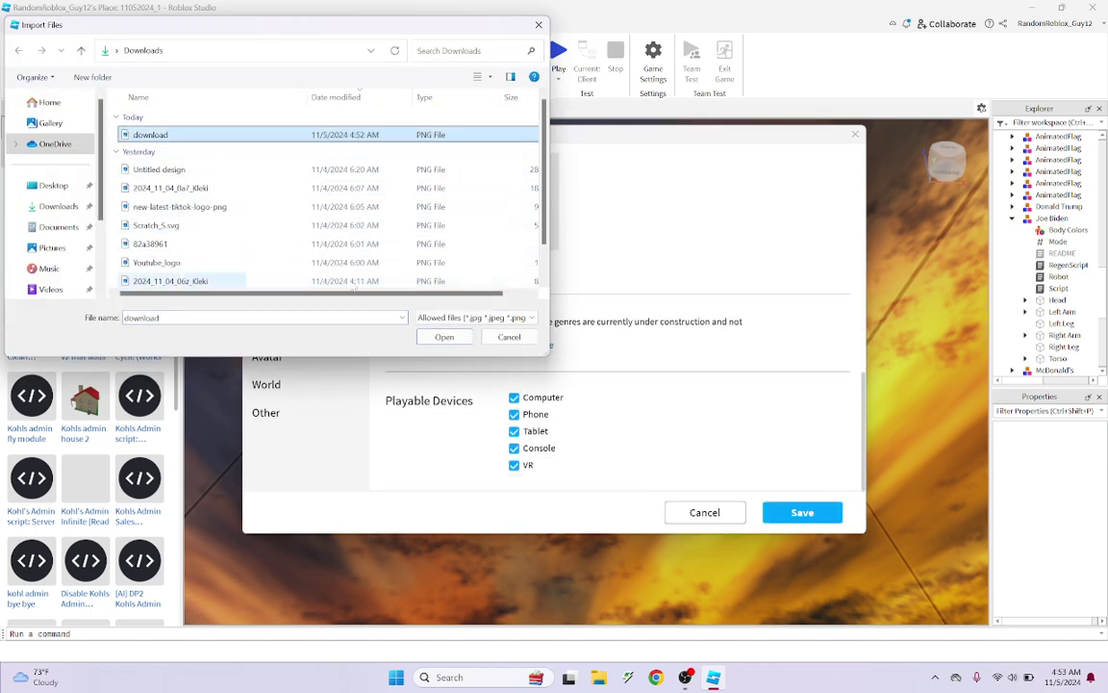
{"action": "left_click", "coordinate": [439, 339]}
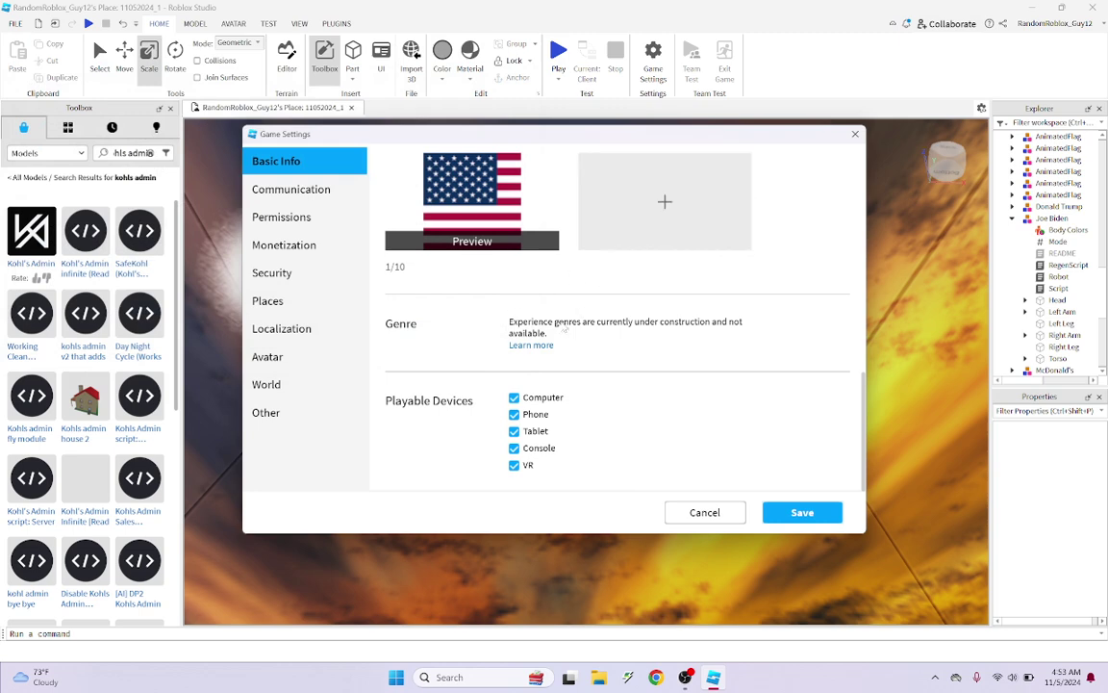
Enable the microphone and camera in the game's communication settings
{"action": "left_click", "coordinate": [331, 198]}
{"action": "left_click", "coordinate": [534, 190]}
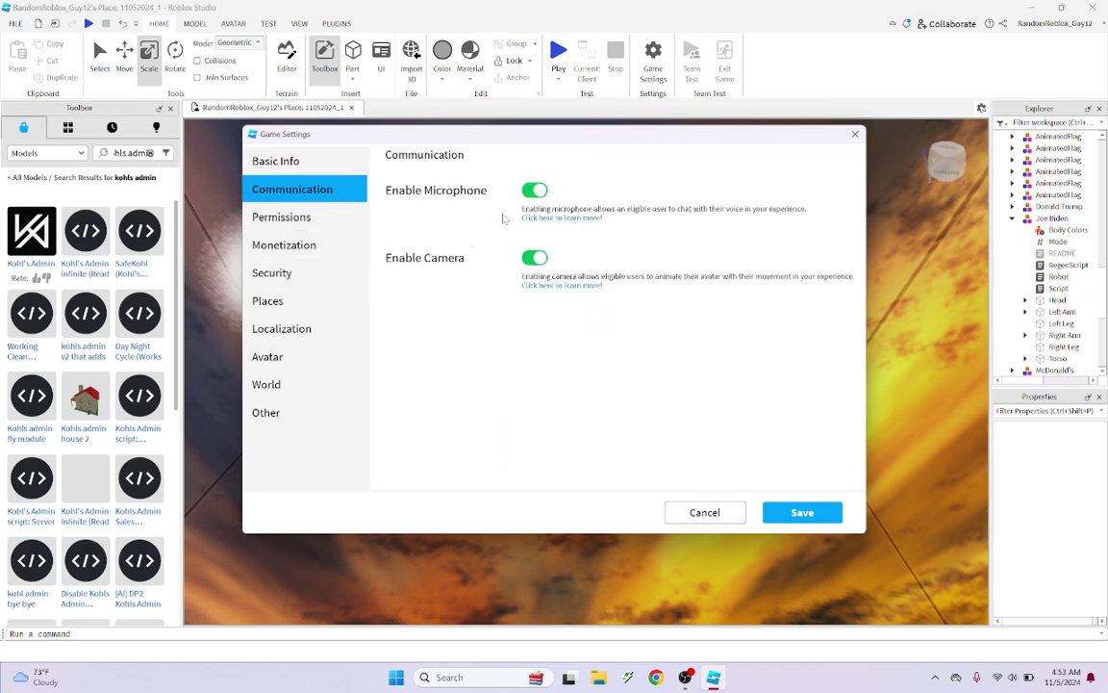
Review the game's permissions, monetization, security, places and localization settings
{"action": "left_click", "coordinate": [288, 217]}
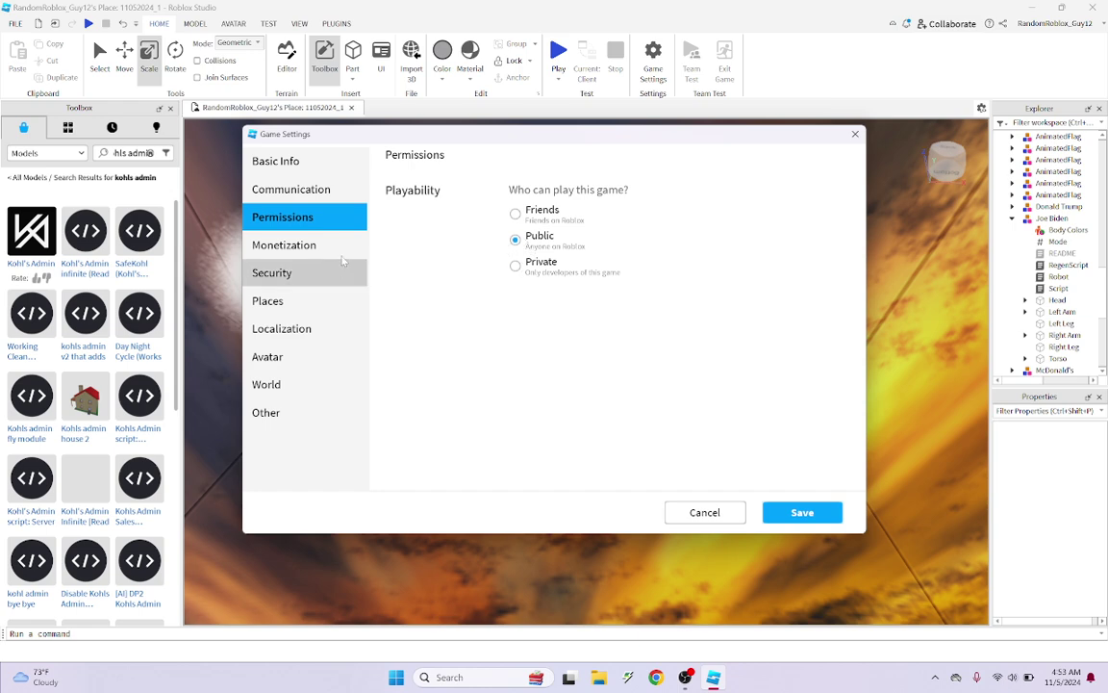
{"action": "left_click", "coordinate": [288, 245]}
{"action": "scroll", "coordinate": [553, 246], "scroll_direction": "down", "scroll_amount": 1}
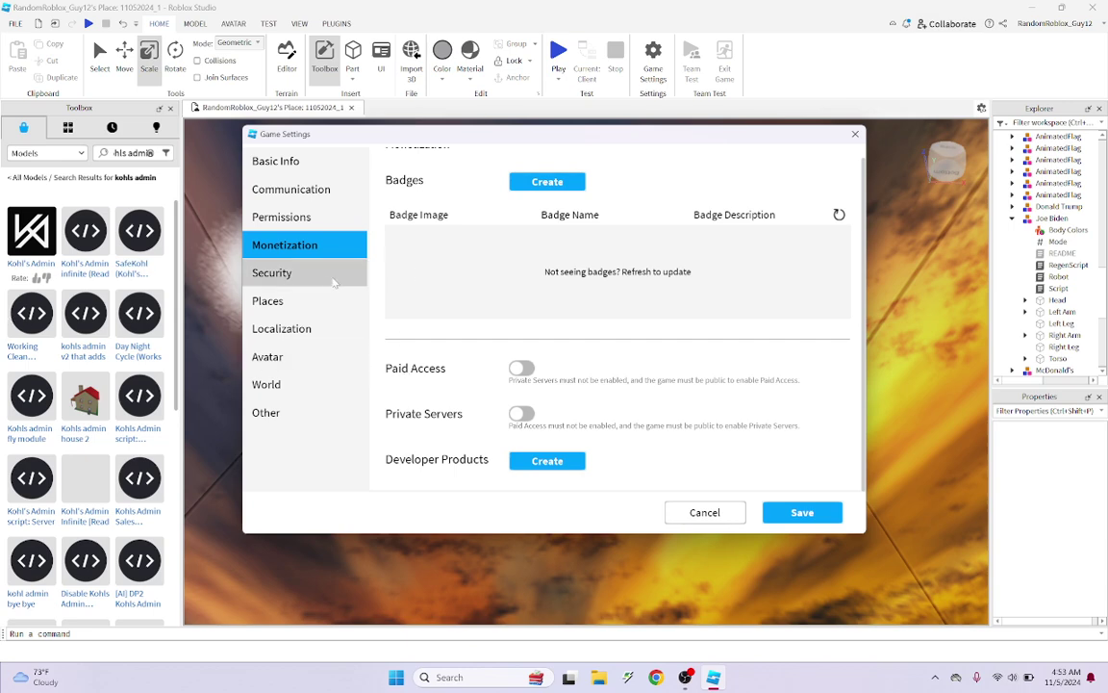
{"action": "left_click", "coordinate": [275, 274]}
{"action": "left_click", "coordinate": [306, 303]}
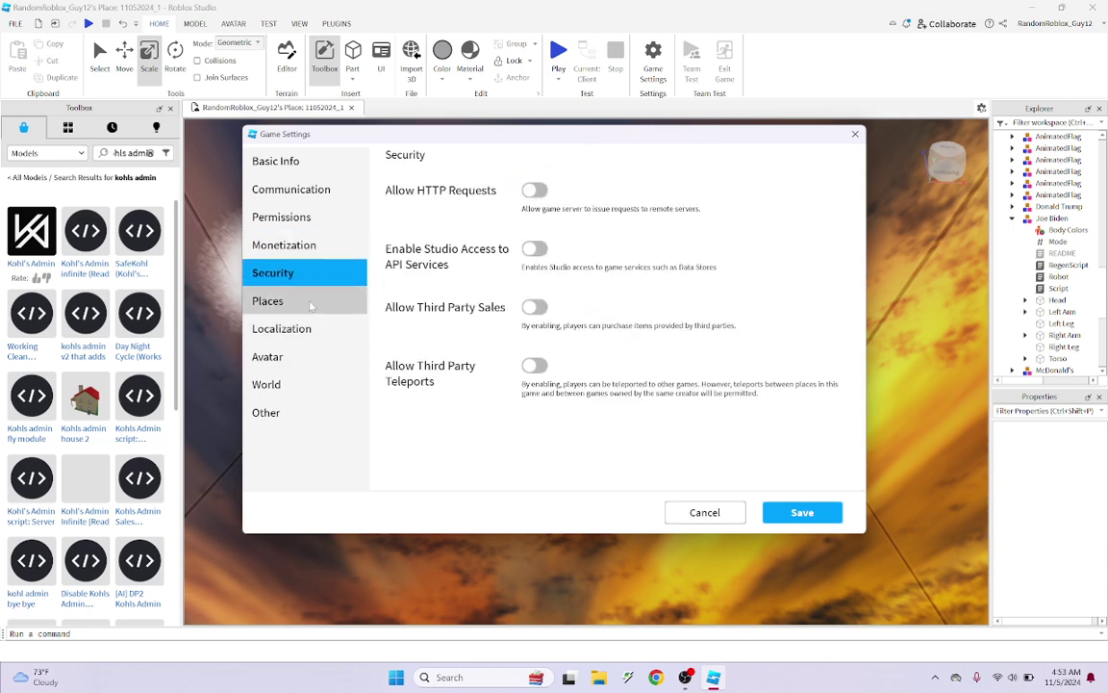
{"action": "left_click", "coordinate": [288, 328]}
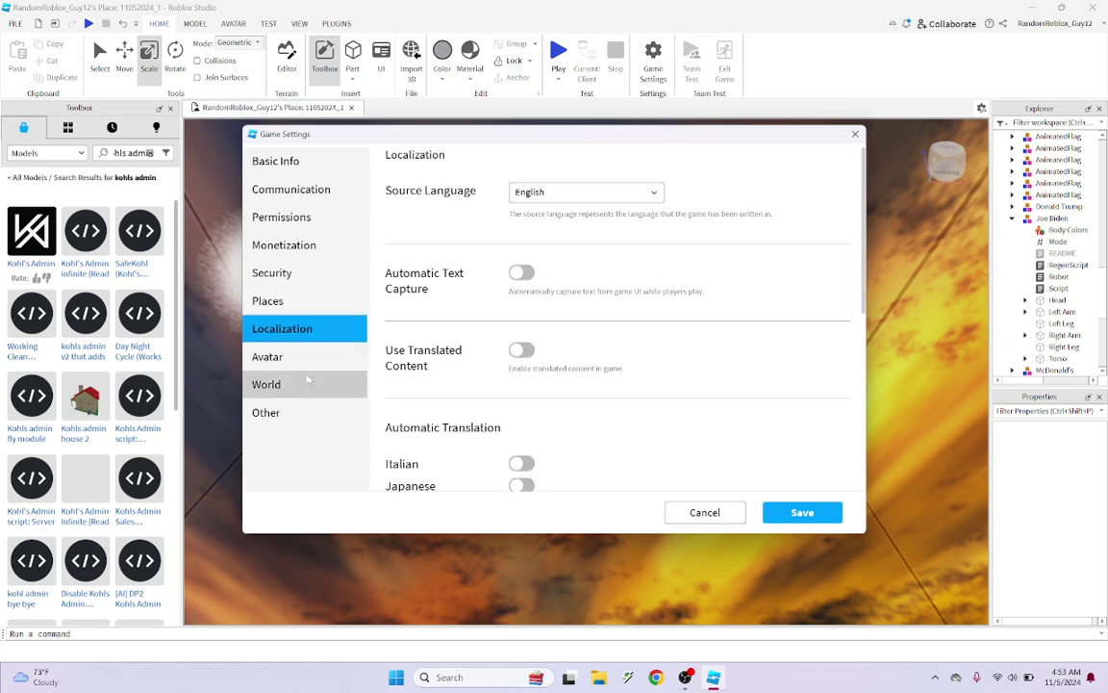
{"action": "scroll", "coordinate": [461, 407], "scroll_direction": "down", "scroll_amount": 3}
{"action": "scroll", "coordinate": [460, 407], "scroll_direction": "down", "scroll_amount": 5}
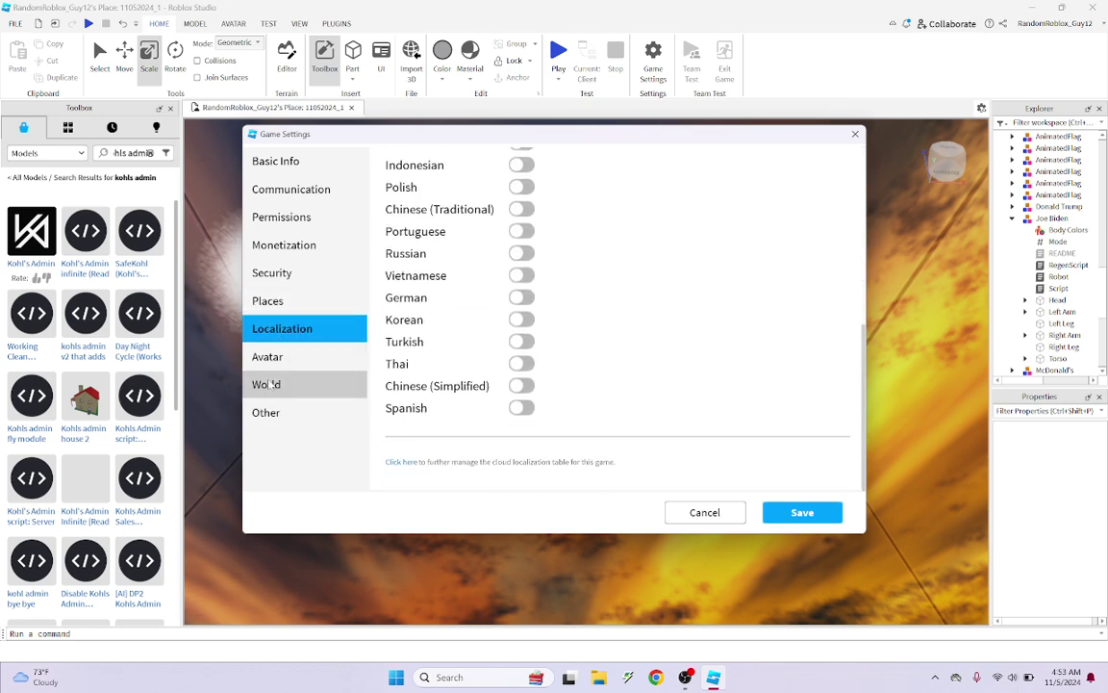
Set the game's Avatar Type to Player Choice and look through the remaining avatar options
{"action": "left_click", "coordinate": [318, 357]}
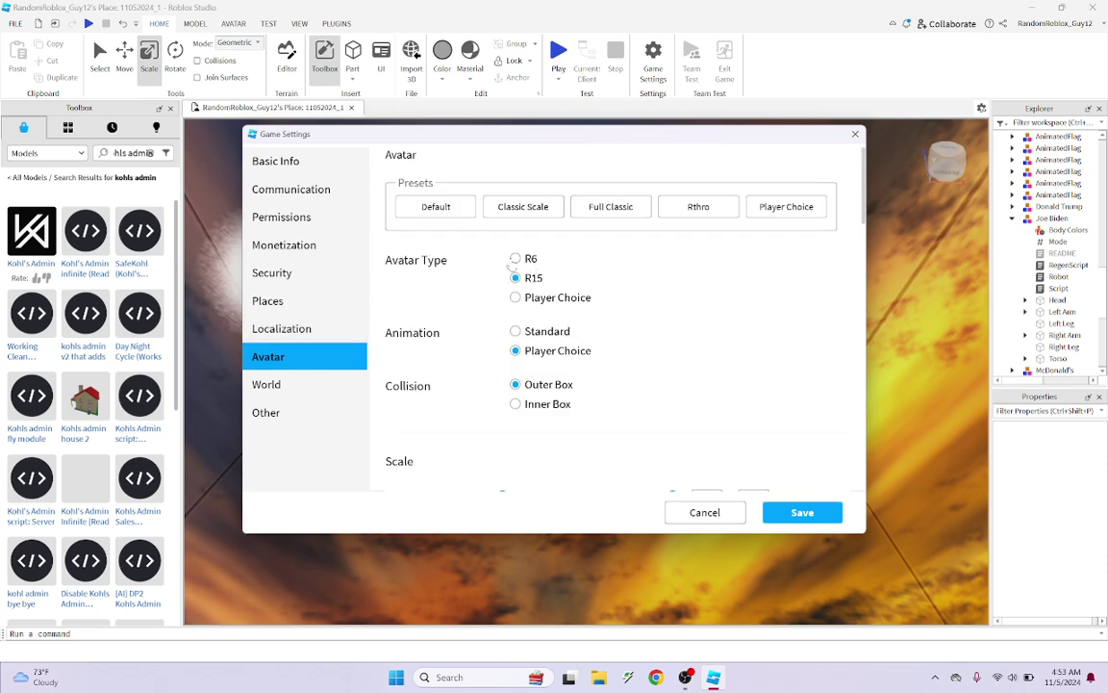
{"action": "left_click", "coordinate": [515, 259]}
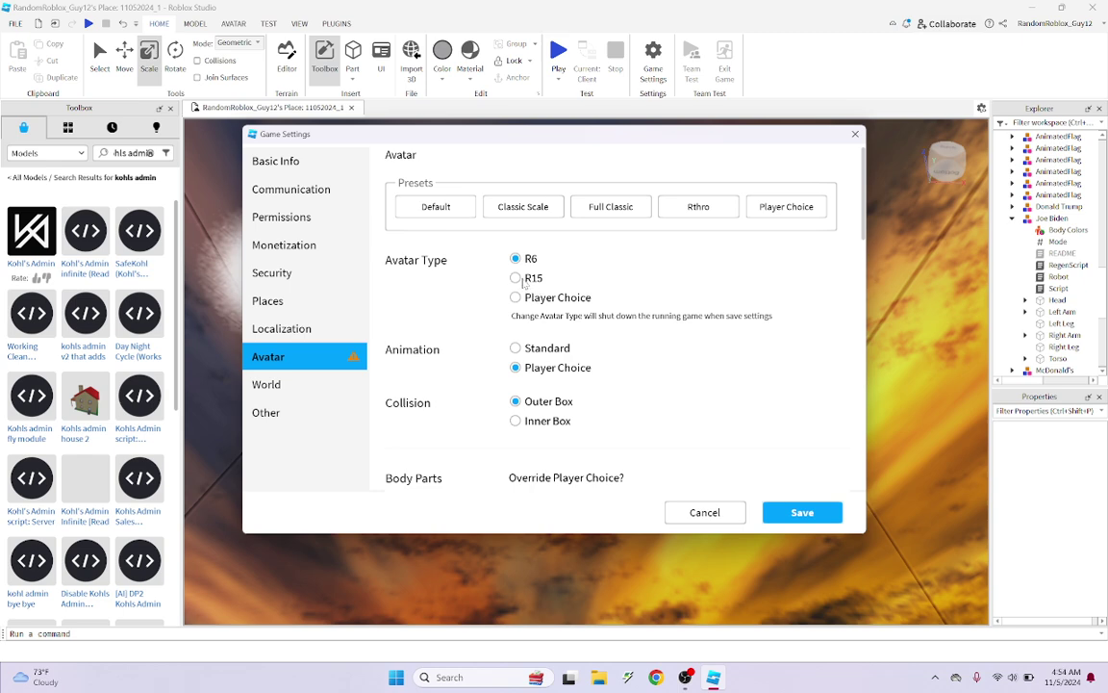
{"action": "left_click", "coordinate": [517, 297]}
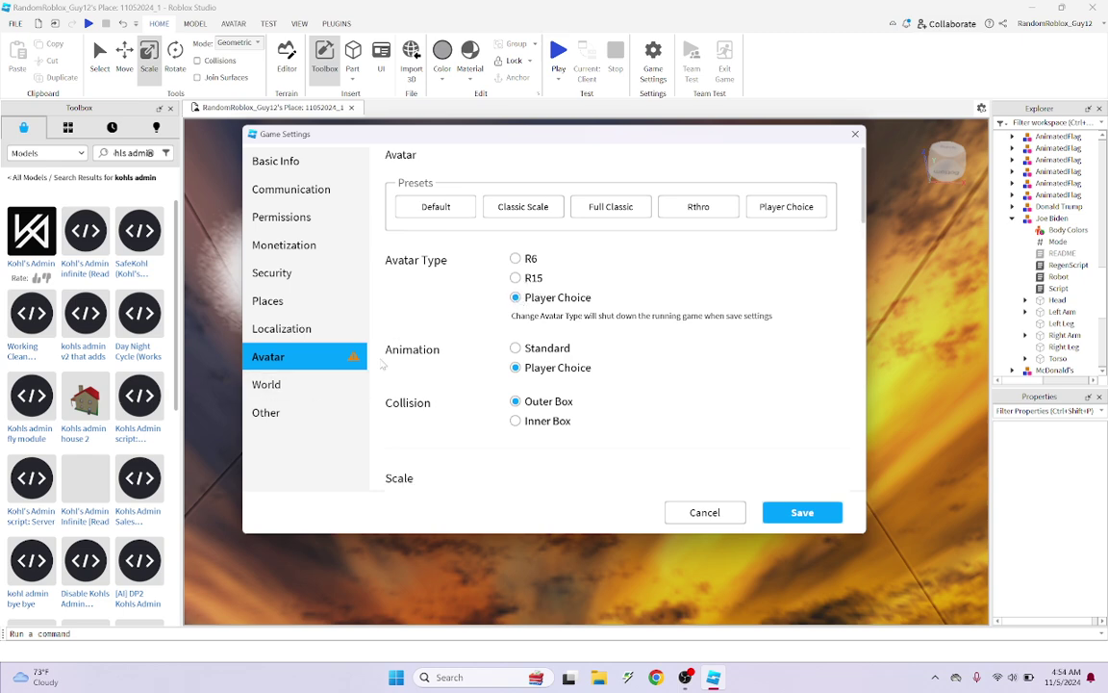
{"action": "left_click", "coordinate": [519, 354]}
{"action": "scroll", "coordinate": [516, 367], "scroll_direction": "down", "scroll_amount": 10}
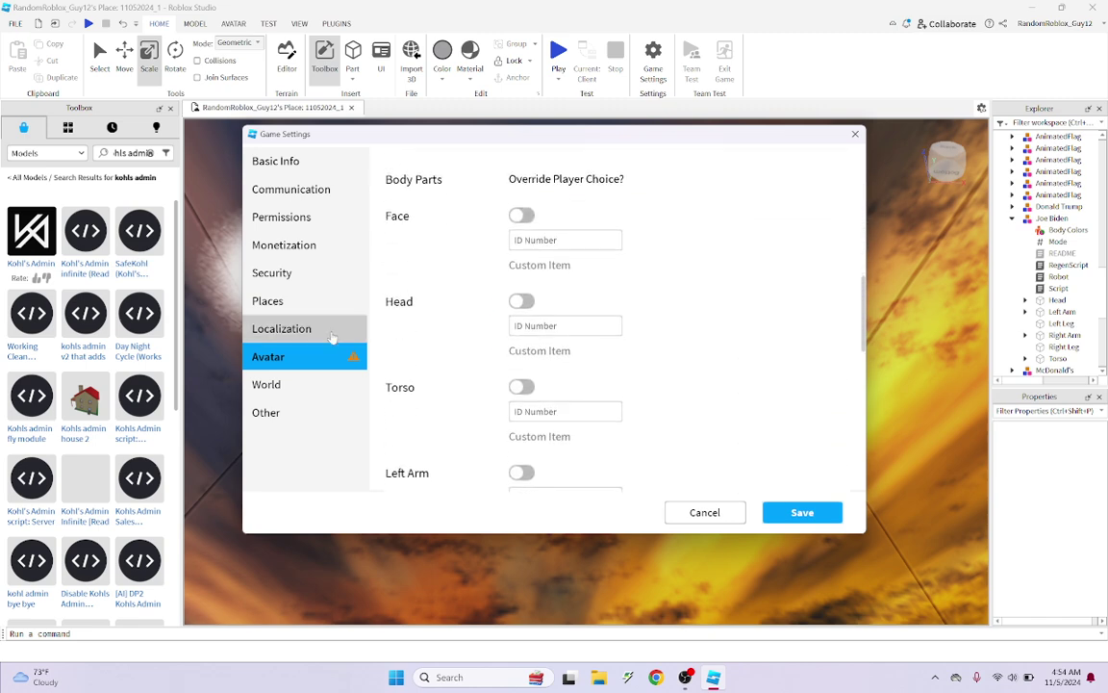
Apply the Classic world preset and check the resulting gravity, jump, walk and slope settings
{"action": "left_click", "coordinate": [279, 387]}
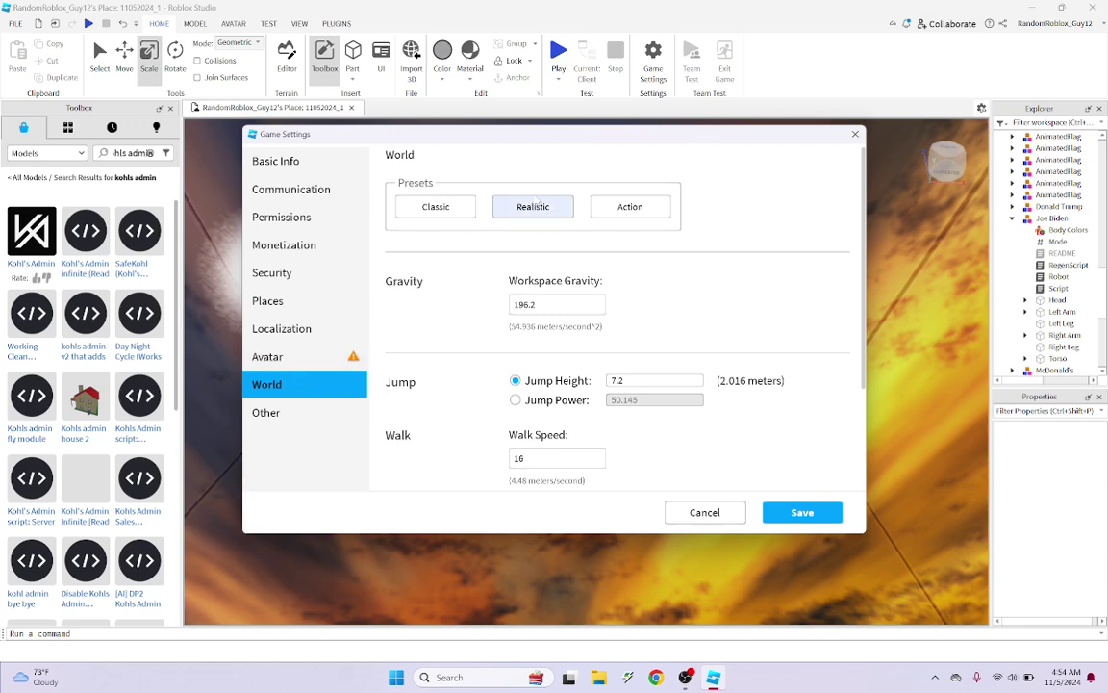
{"action": "left_click", "coordinate": [436, 206]}
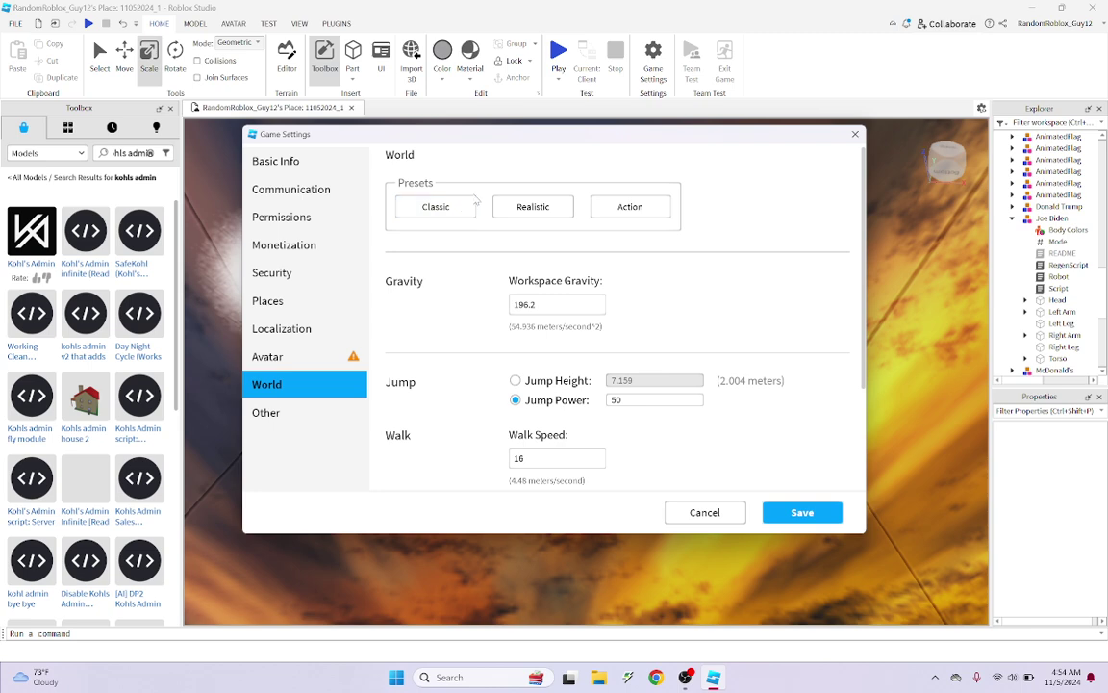
{"action": "scroll", "coordinate": [580, 344], "scroll_direction": "down", "scroll_amount": 3}
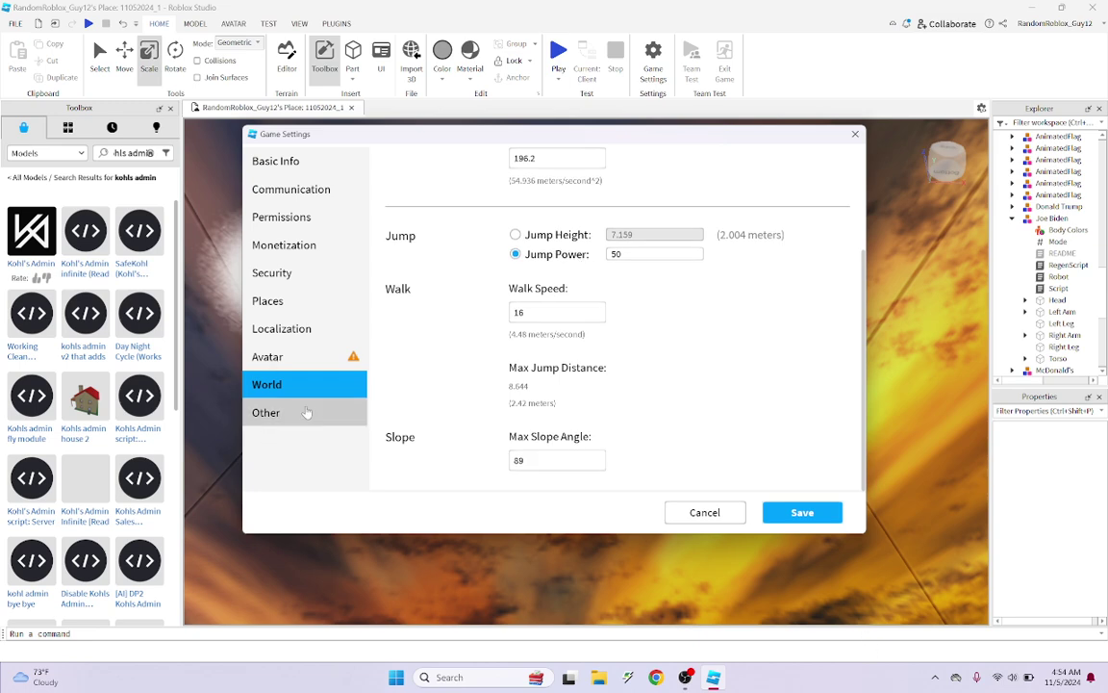
Save the game settings, accepting the Avatar Type change, and save the place to Roblox
{"action": "left_click", "coordinate": [289, 412]}
{"action": "left_click", "coordinate": [294, 166]}
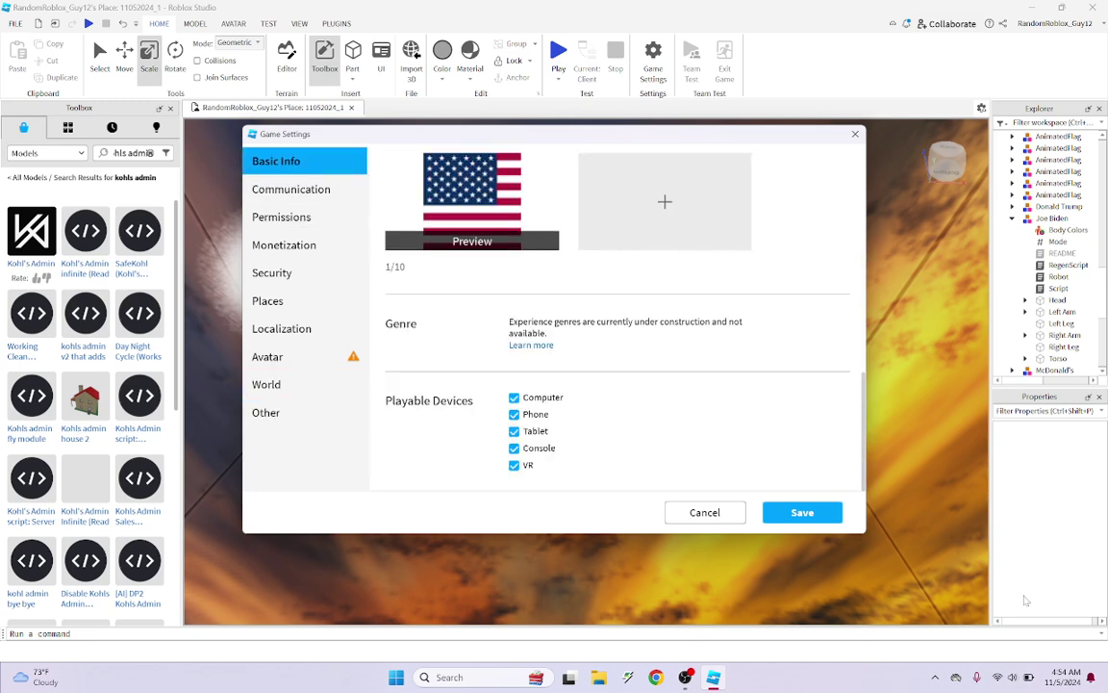
{"action": "scroll", "coordinate": [582, 297], "scroll_direction": "up", "scroll_amount": 5}
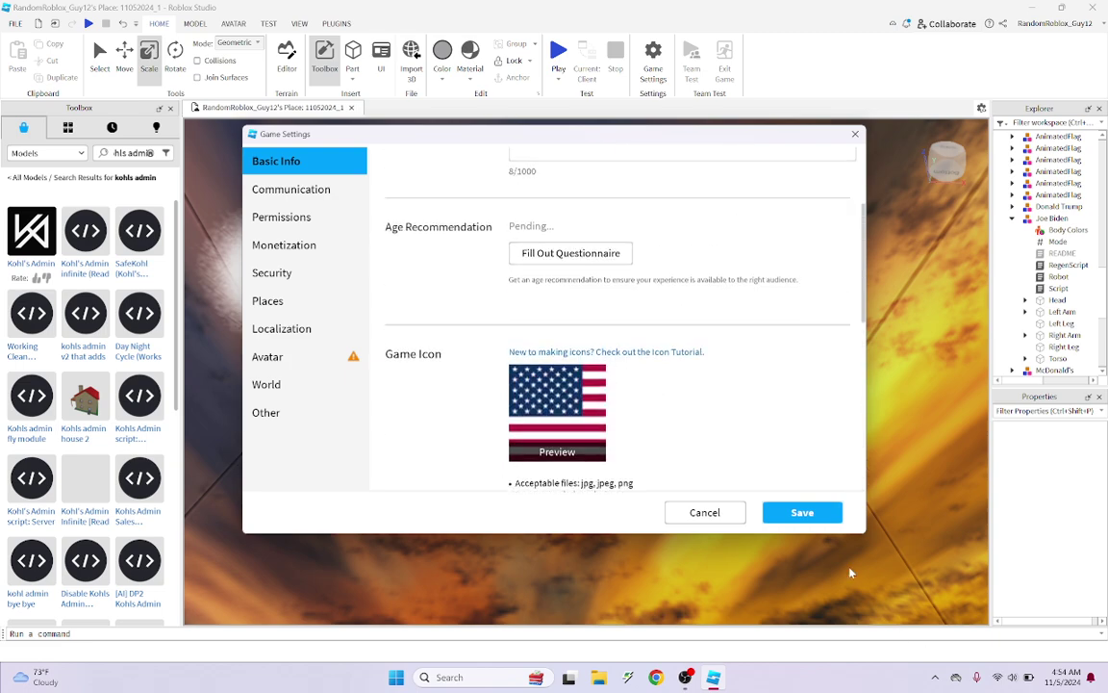
{"action": "left_click", "coordinate": [769, 514]}
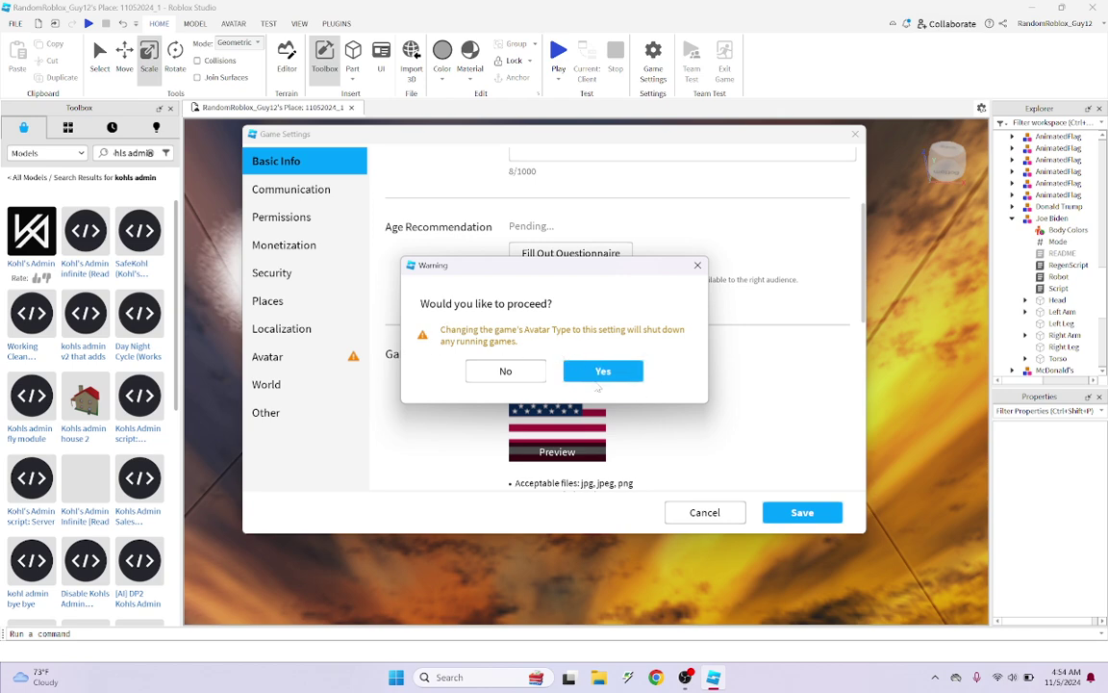
{"action": "left_click", "coordinate": [614, 375]}
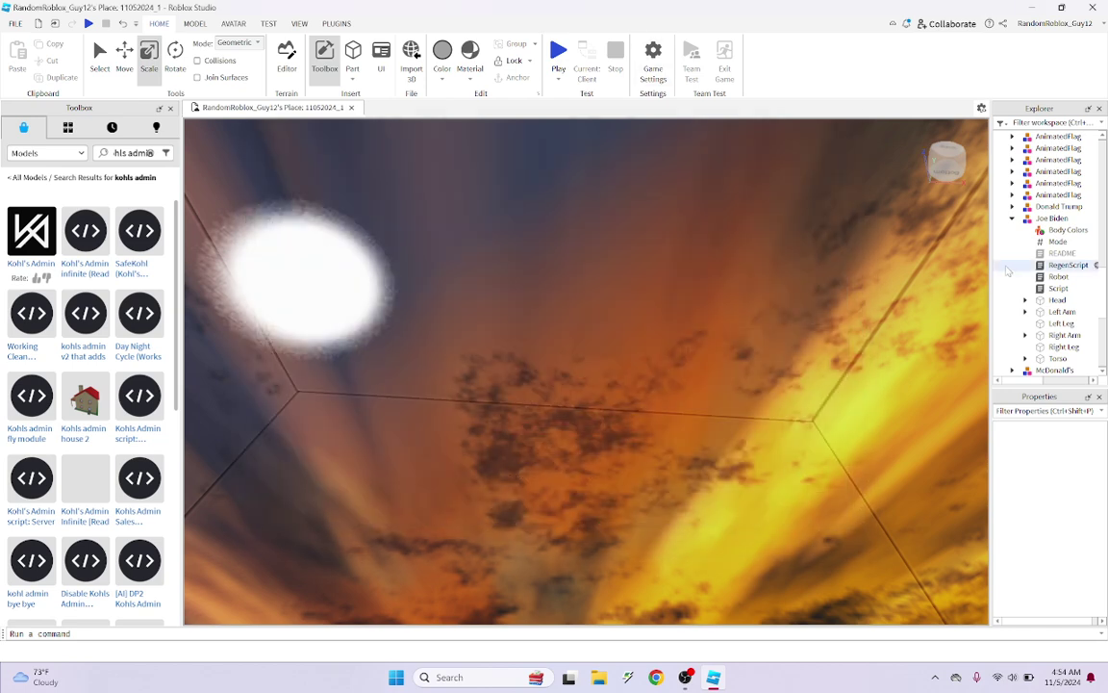
{"action": "left_click", "coordinate": [29, 25]}
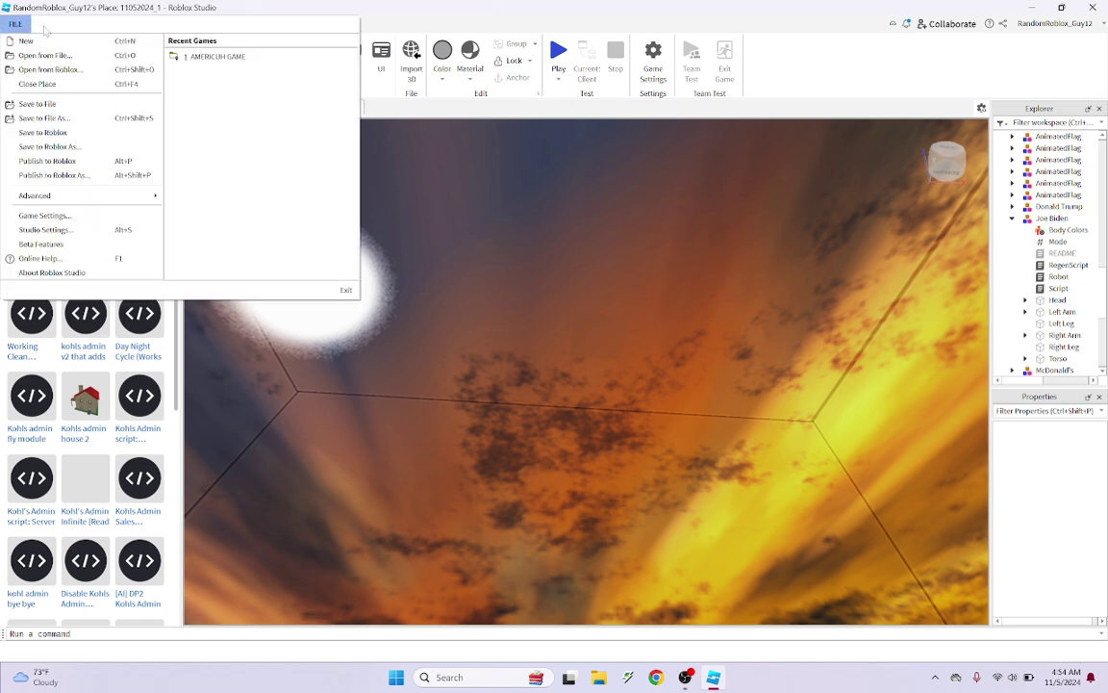
{"action": "left_click", "coordinate": [61, 139]}
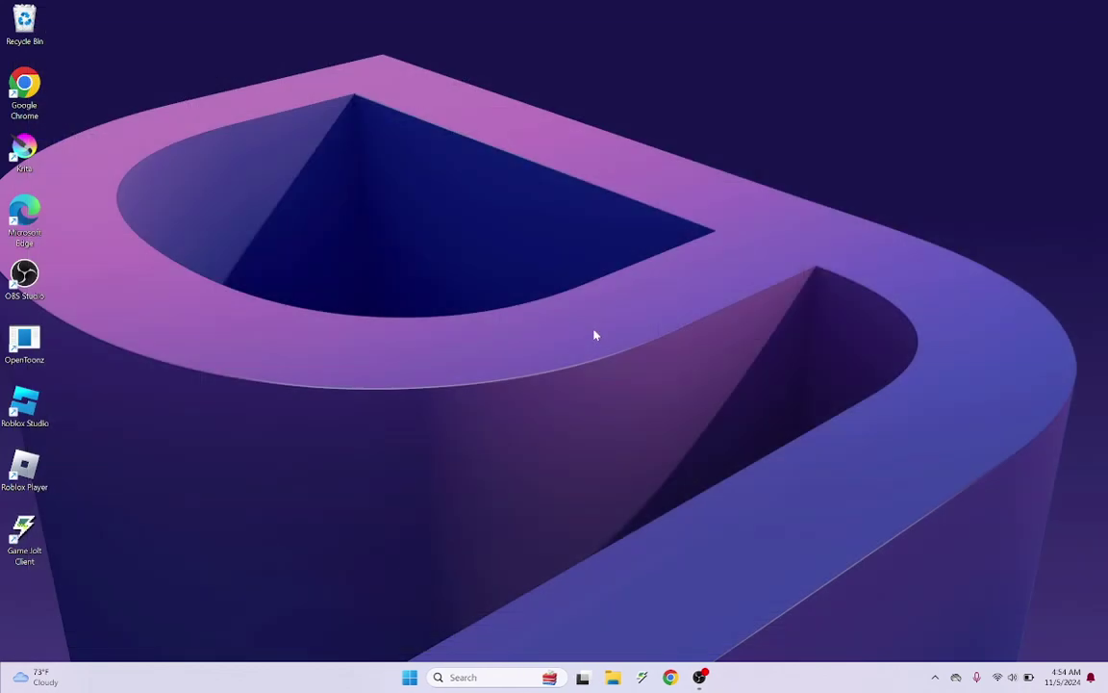
Switch to Chrome, go to the Roblox Creator Hub's creations and open the AMERICUH GAME experience
{"action": "left_click", "coordinate": [700, 676]}
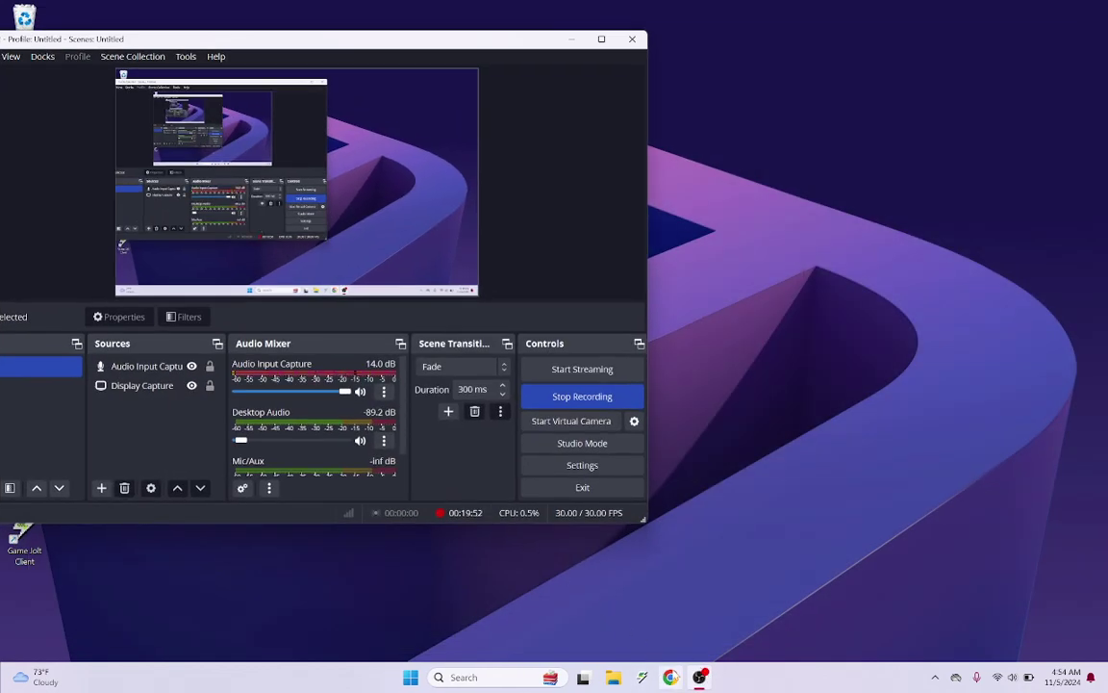
{"action": "left_click", "coordinate": [670, 676]}
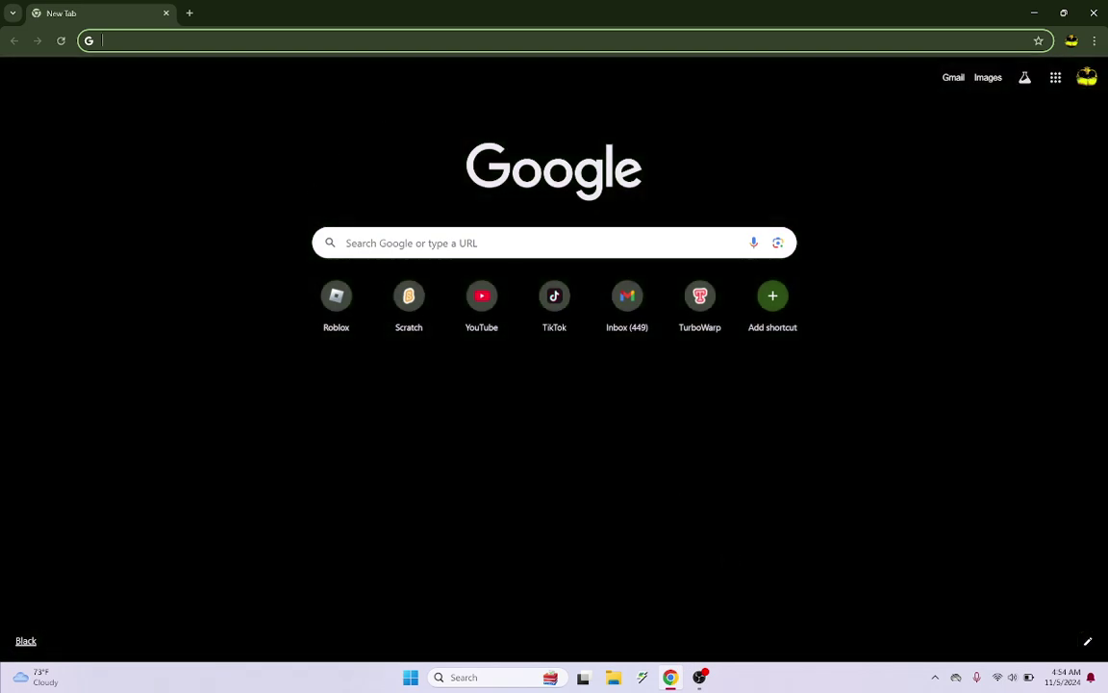
{"action": "left_click", "coordinate": [334, 298]}
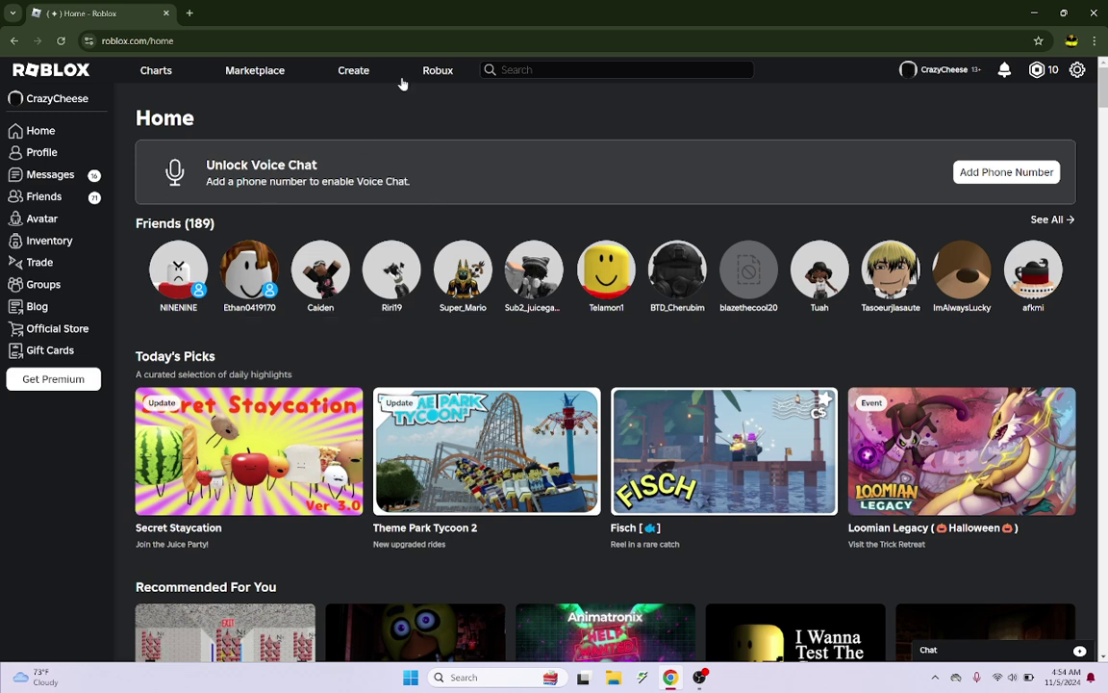
{"action": "left_click", "coordinate": [353, 70]}
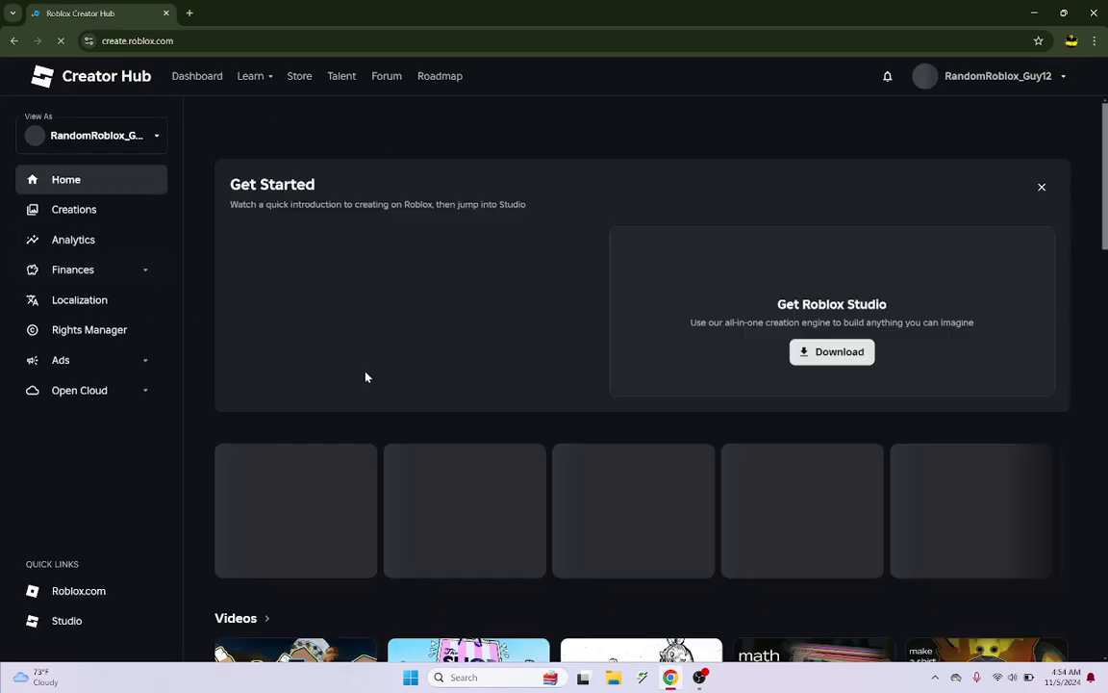
{"action": "left_click", "coordinate": [108, 213]}
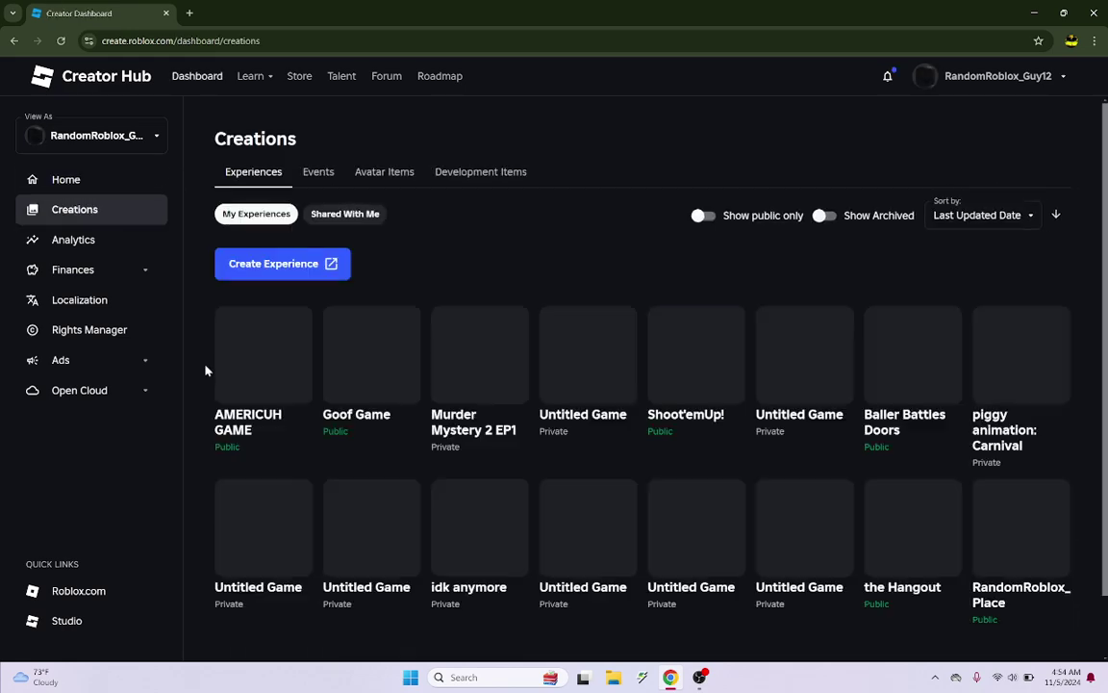
{"action": "left_click", "coordinate": [269, 347]}
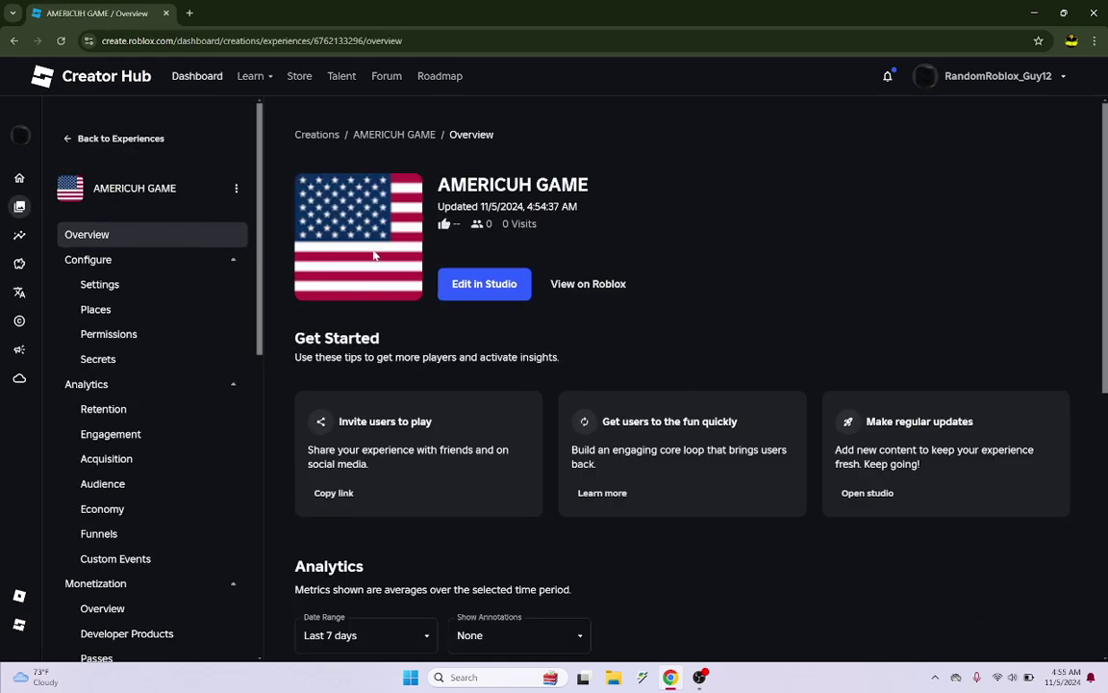
Check the experience's content settings and open its public page on Roblox
{"action": "left_click", "coordinate": [174, 283]}
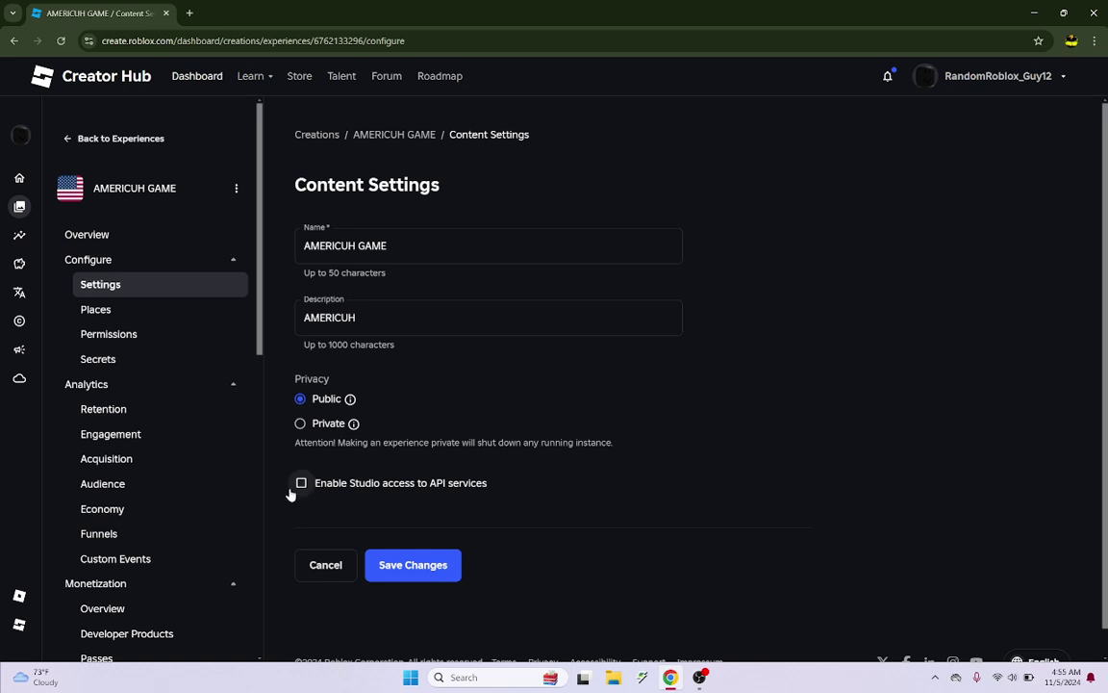
{"action": "left_click", "coordinate": [238, 190]}
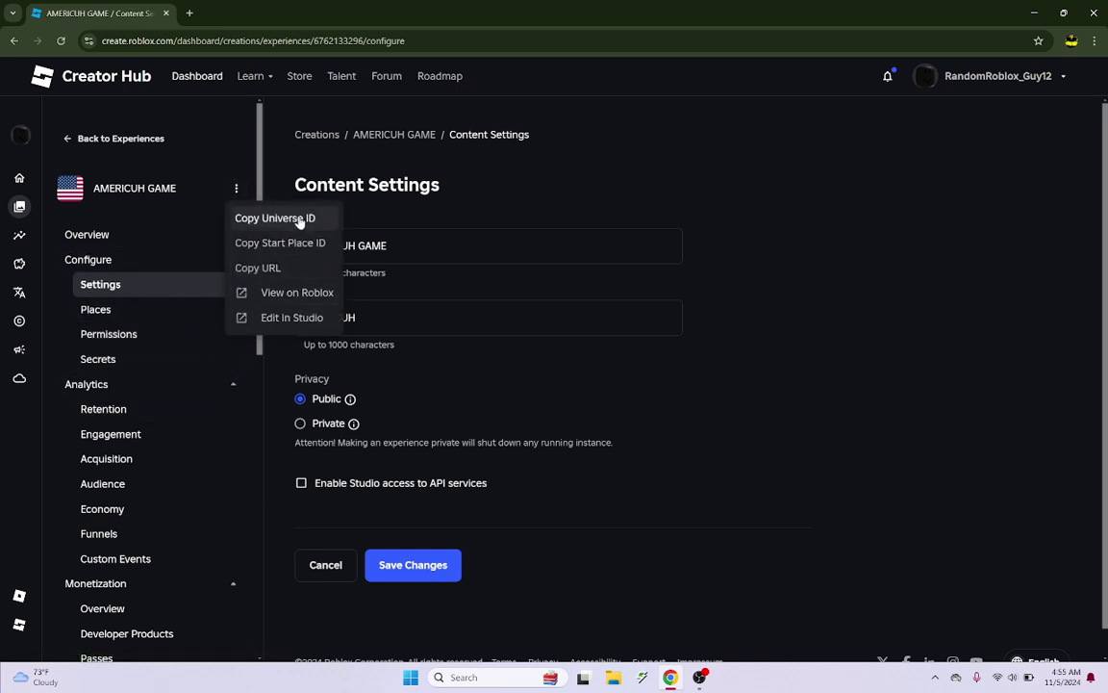
{"action": "left_click", "coordinate": [298, 294]}
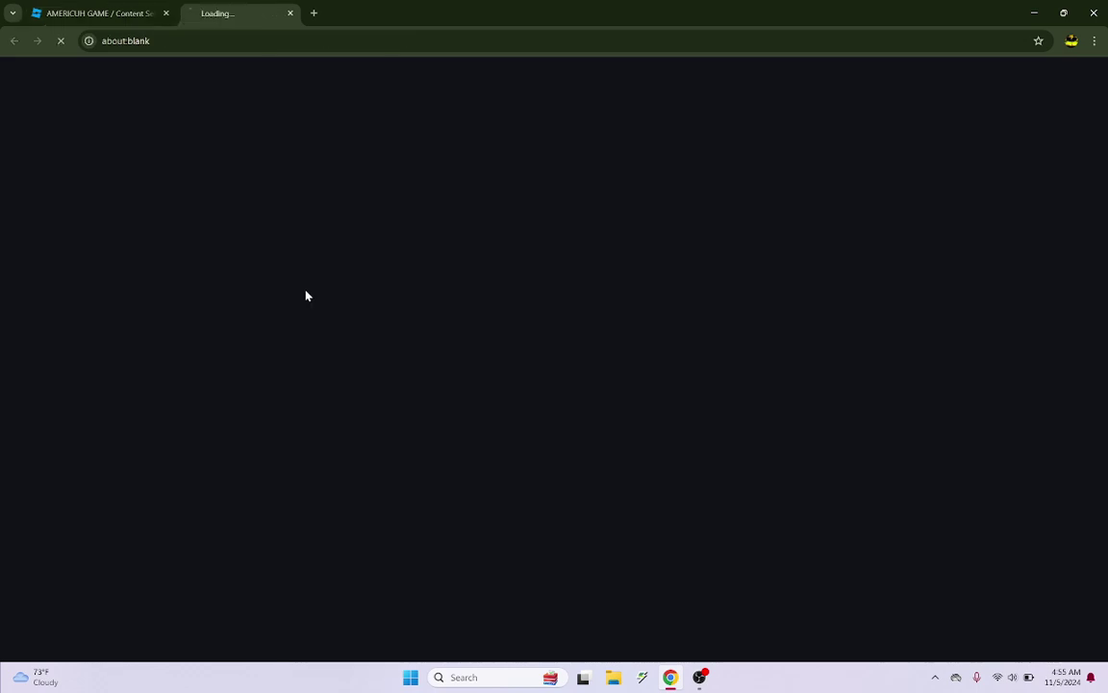
Add AMERICUH GAME to the Roblox profile from the game page's options
{"action": "left_click", "coordinate": [853, 113]}
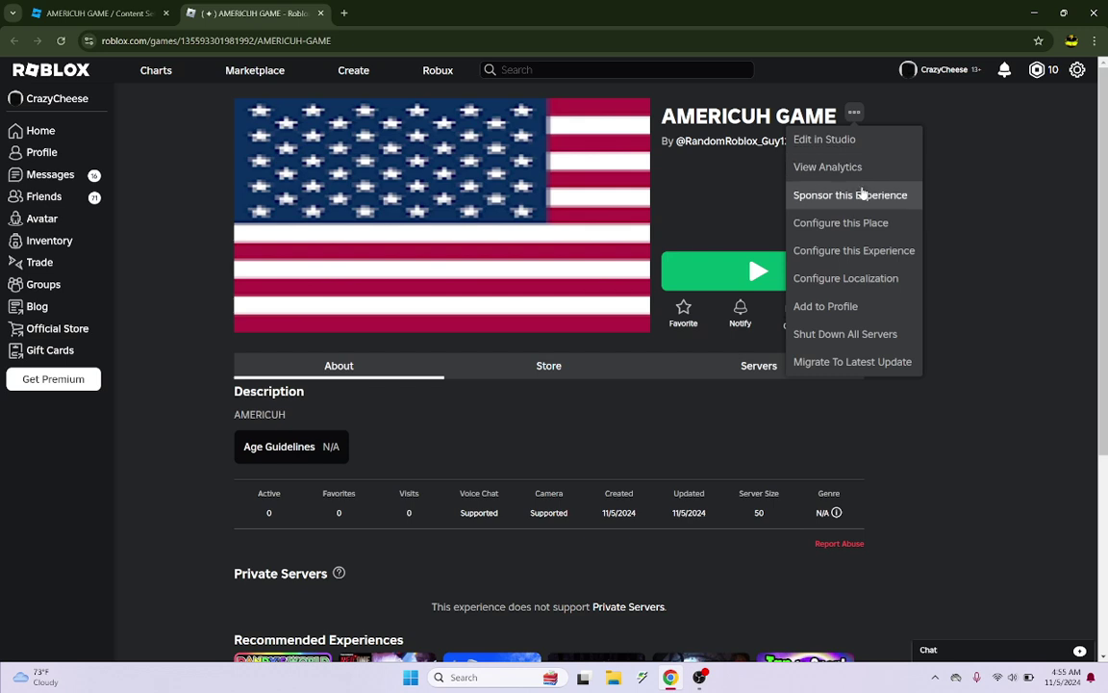
{"action": "left_click", "coordinate": [897, 260]}
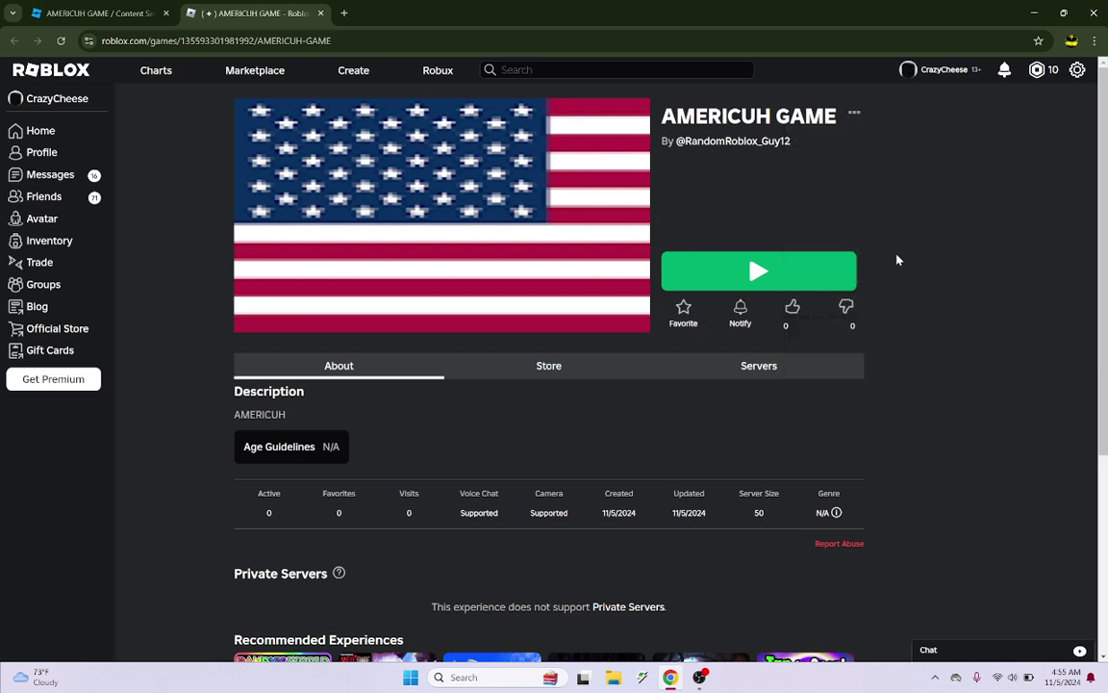
{"action": "left_click", "coordinate": [854, 114]}
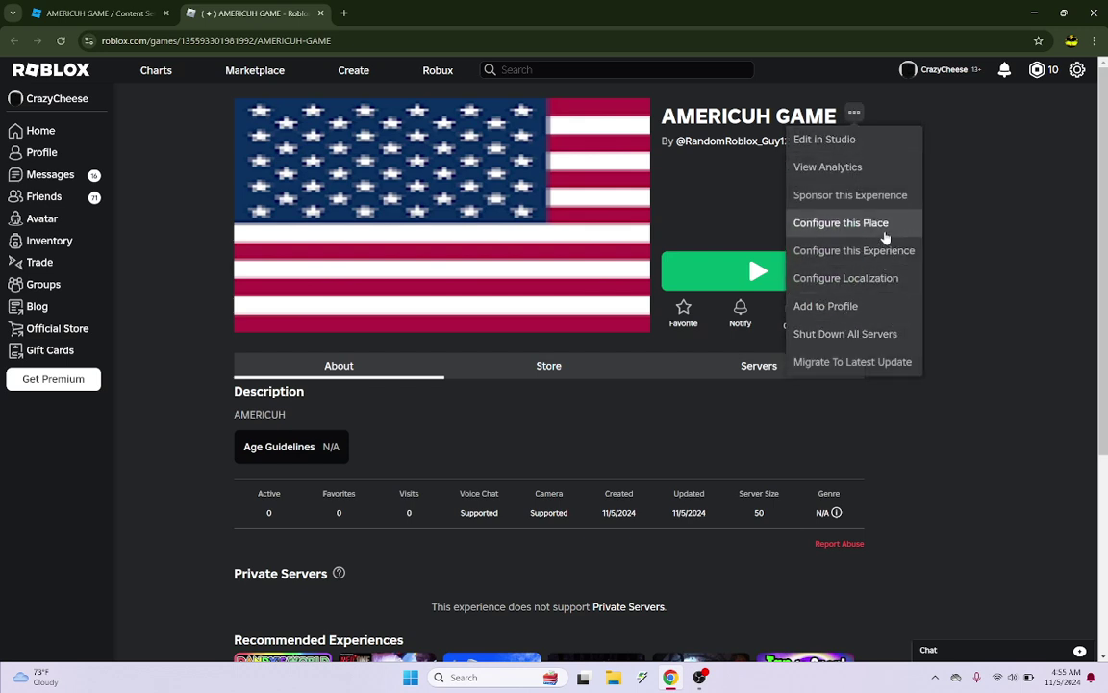
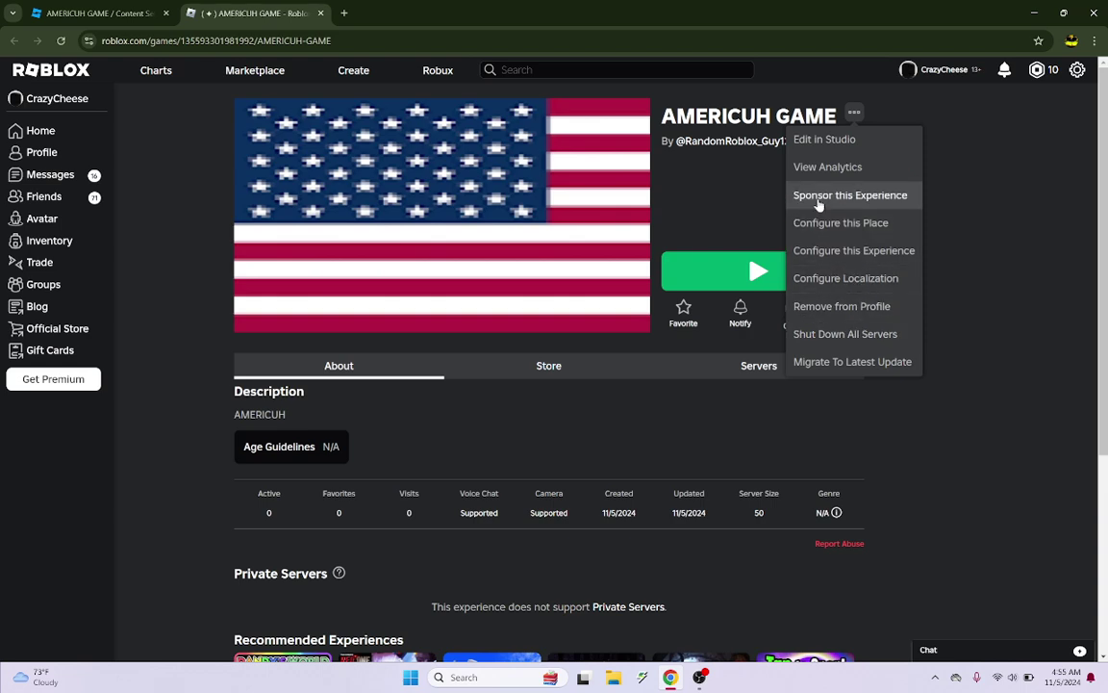
View the game's analytics and look through its Creator Hub overview
{"action": "left_click", "coordinate": [803, 172]}
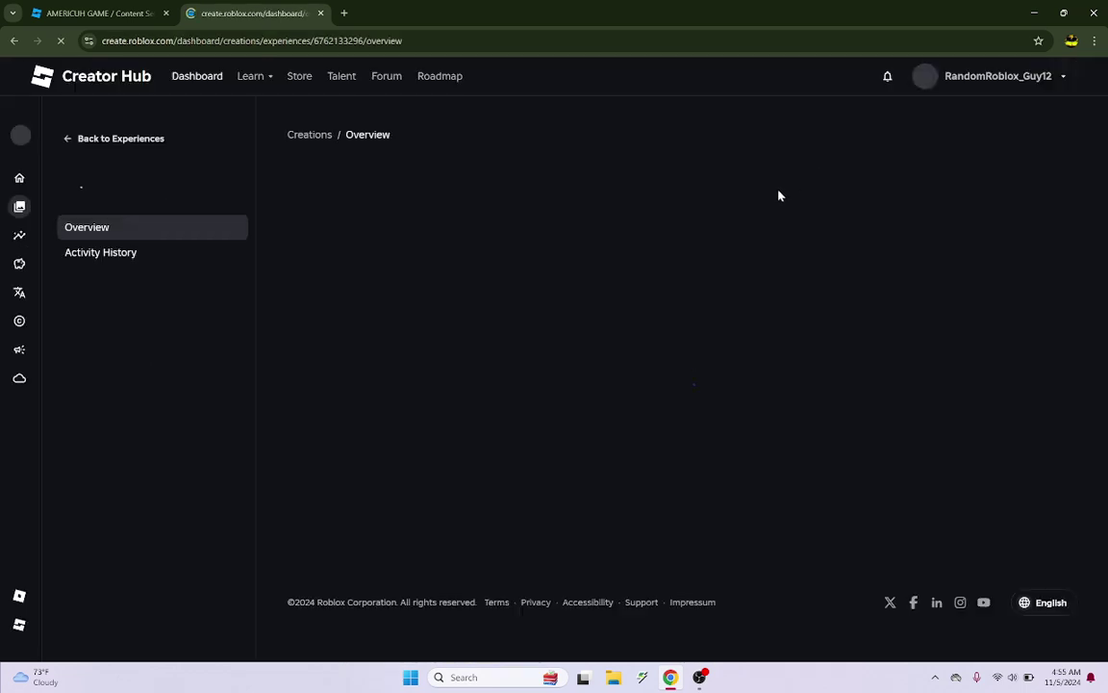
{"action": "scroll", "coordinate": [528, 389], "scroll_direction": "down", "scroll_amount": 5}
{"action": "scroll", "coordinate": [538, 366], "scroll_direction": "up", "scroll_amount": 5}
{"action": "scroll", "coordinate": [522, 339], "scroll_direction": "down", "scroll_amount": 1}
{"action": "mouse_move", "coordinate": [121, 255]}
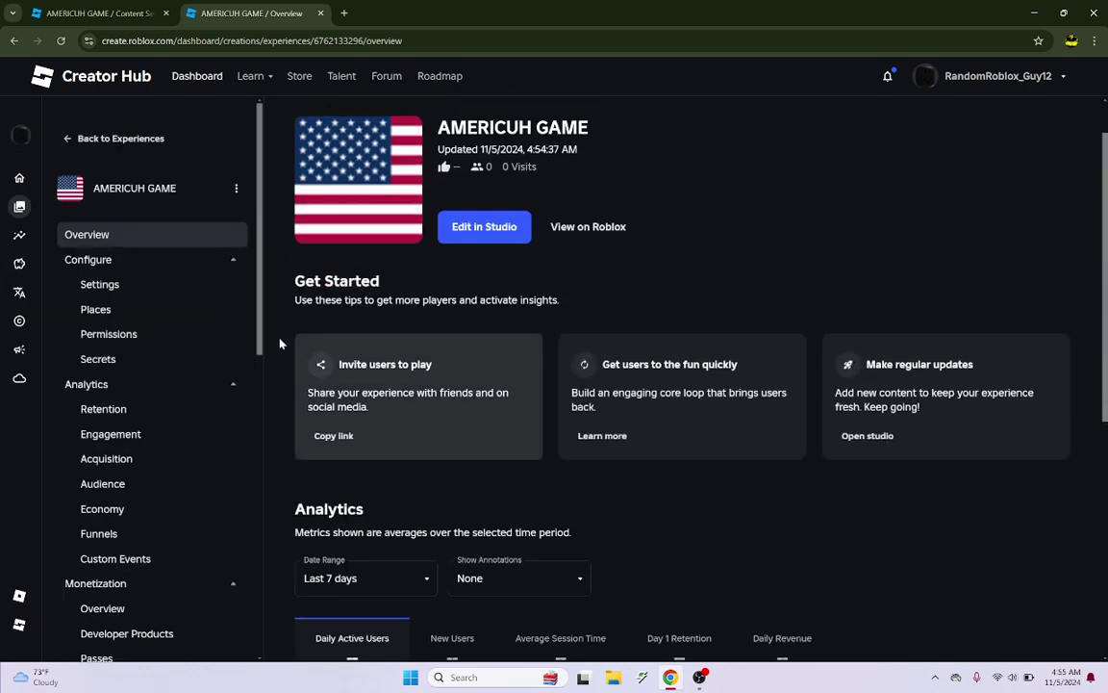
Review the experience's asset permissions, places and content settings
{"action": "left_click", "coordinate": [181, 335]}
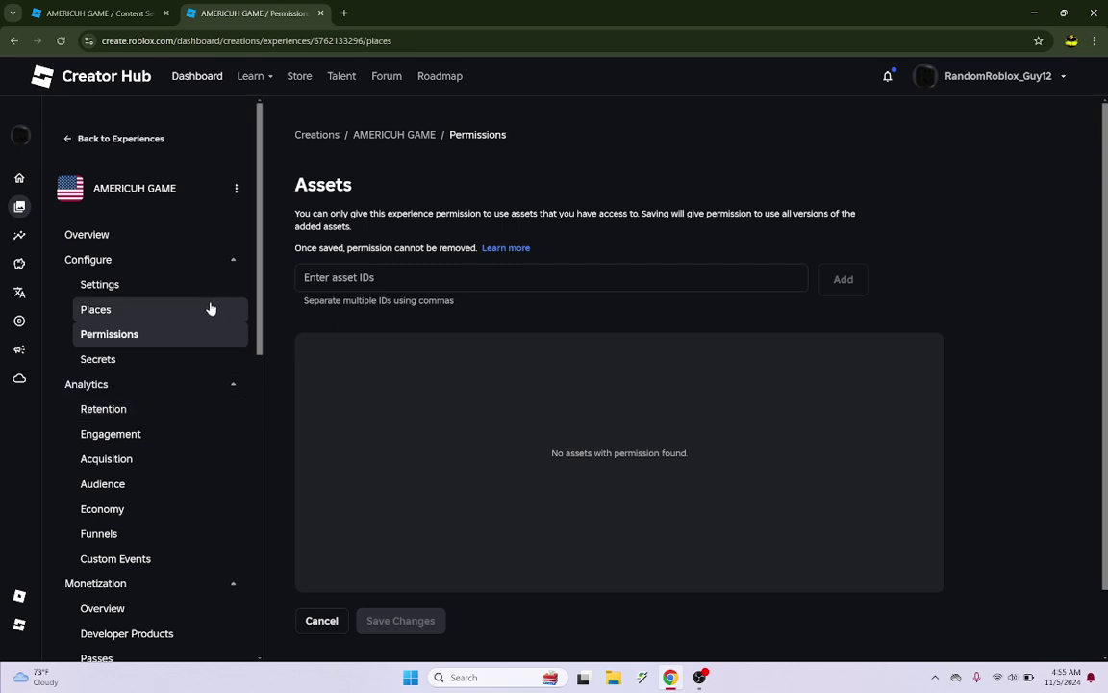
{"action": "left_click", "coordinate": [211, 308]}
{"action": "left_click", "coordinate": [215, 263]}
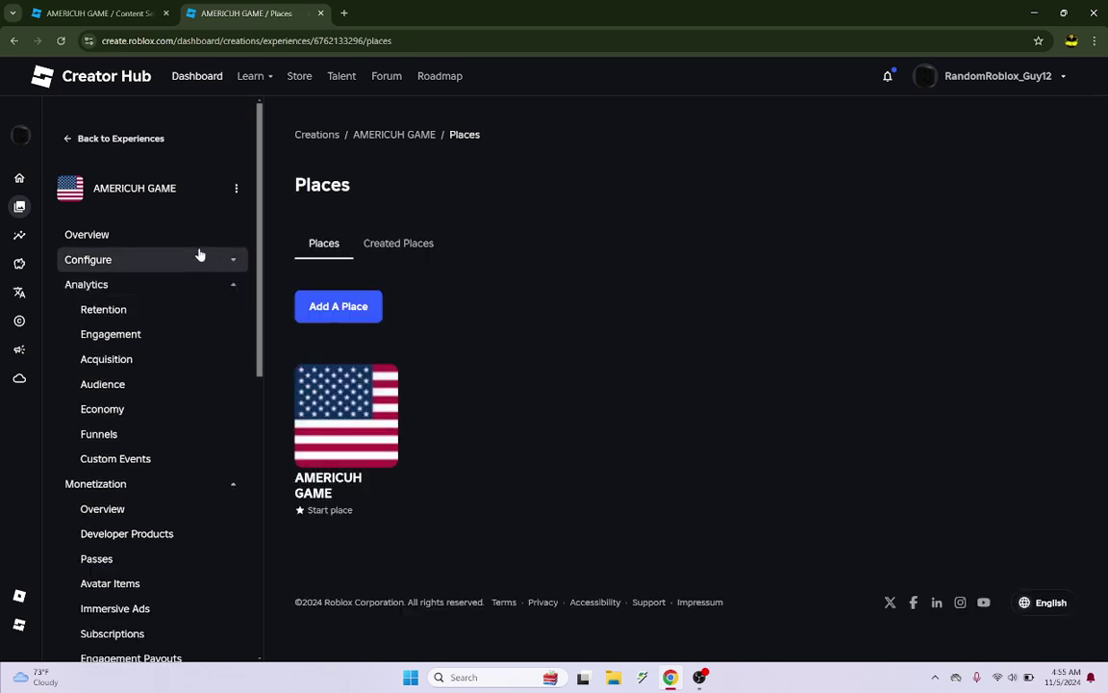
{"action": "left_click", "coordinate": [199, 257]}
{"action": "left_click", "coordinate": [156, 280]}
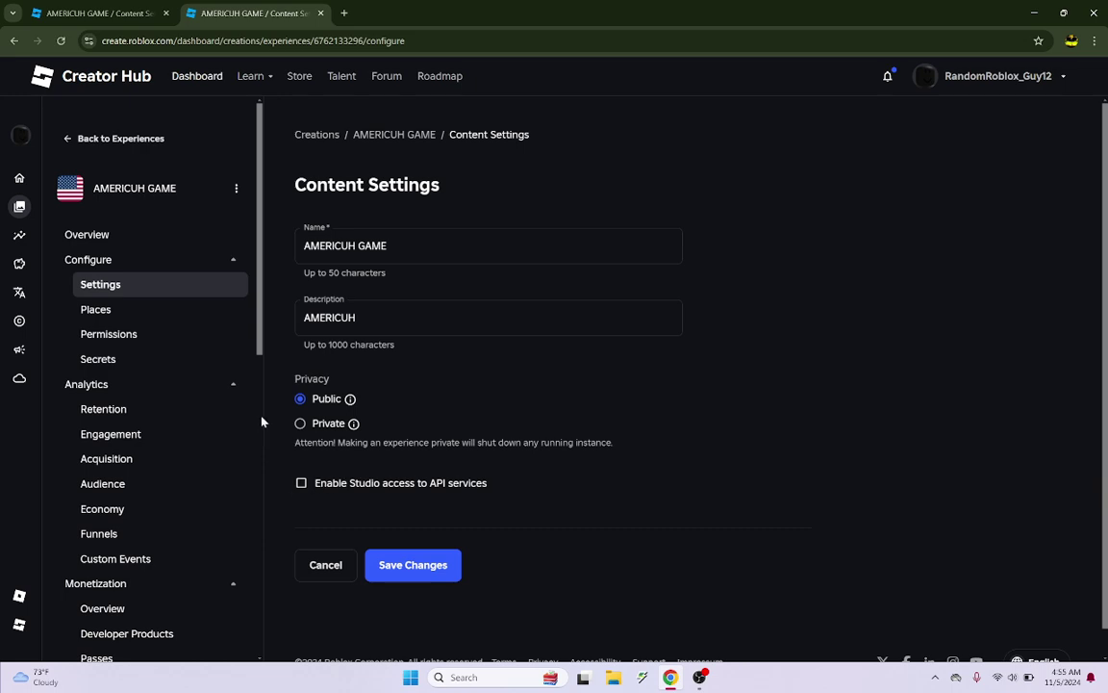
Look through the experience's overview and its Audience and Engagement analytics
{"action": "left_click", "coordinate": [196, 233]}
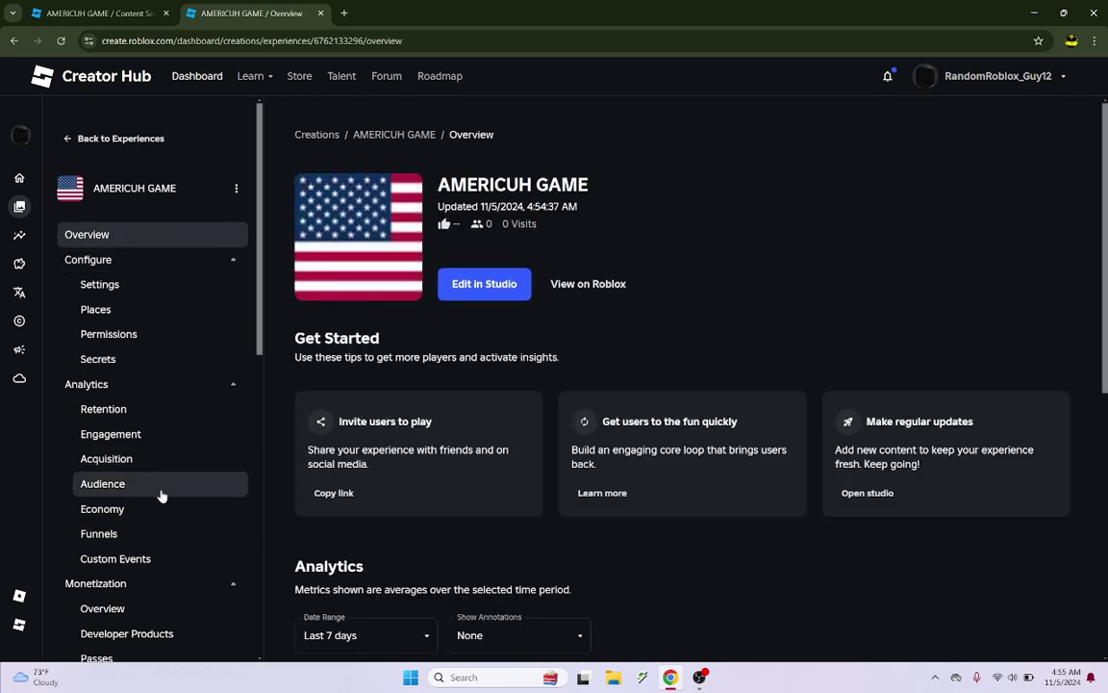
{"action": "left_click", "coordinate": [164, 495]}
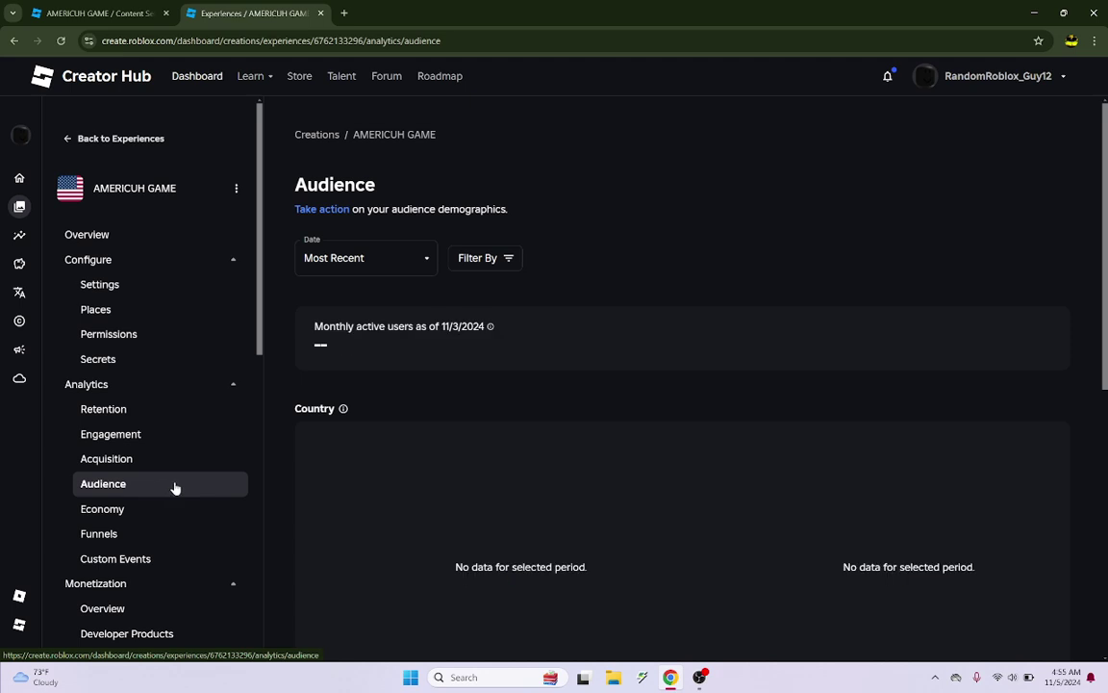
{"action": "left_click", "coordinate": [194, 441]}
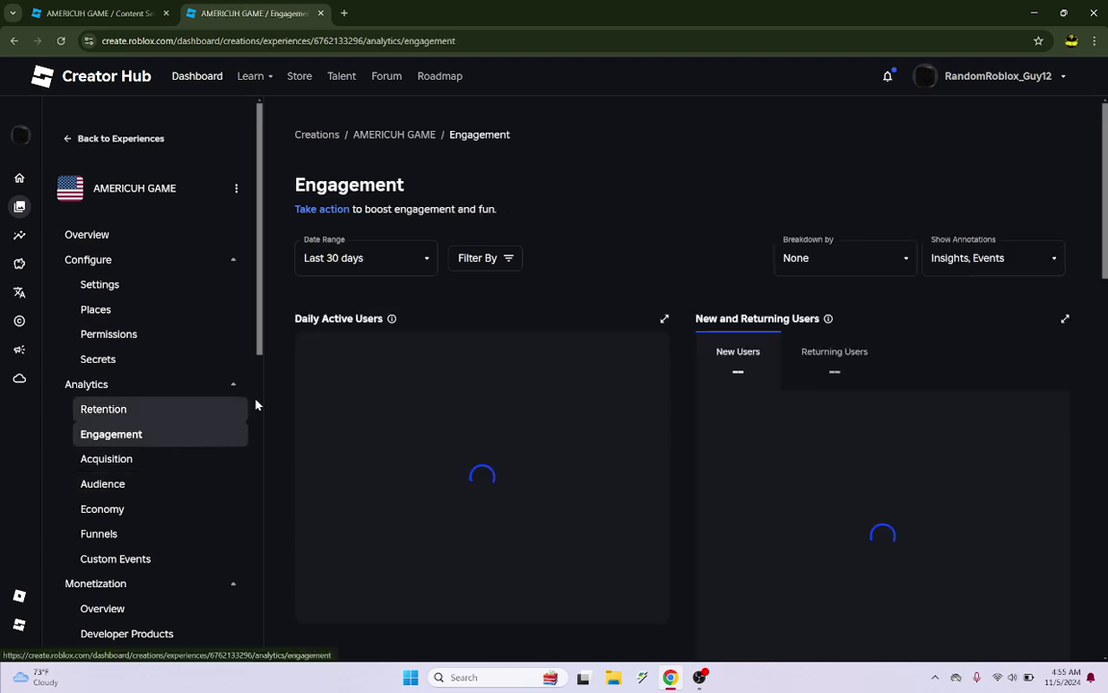
Return to the game's Roblox page, view its available options and highlight its web address
{"action": "left_click", "coordinate": [239, 188]}
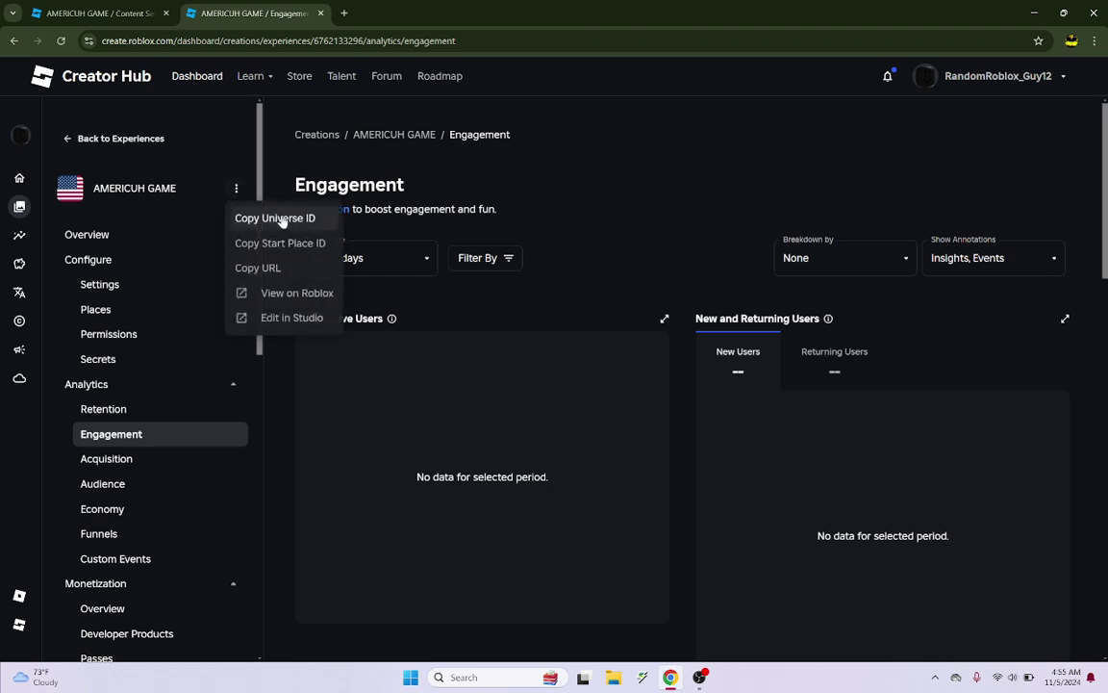
{"action": "left_click", "coordinate": [308, 295]}
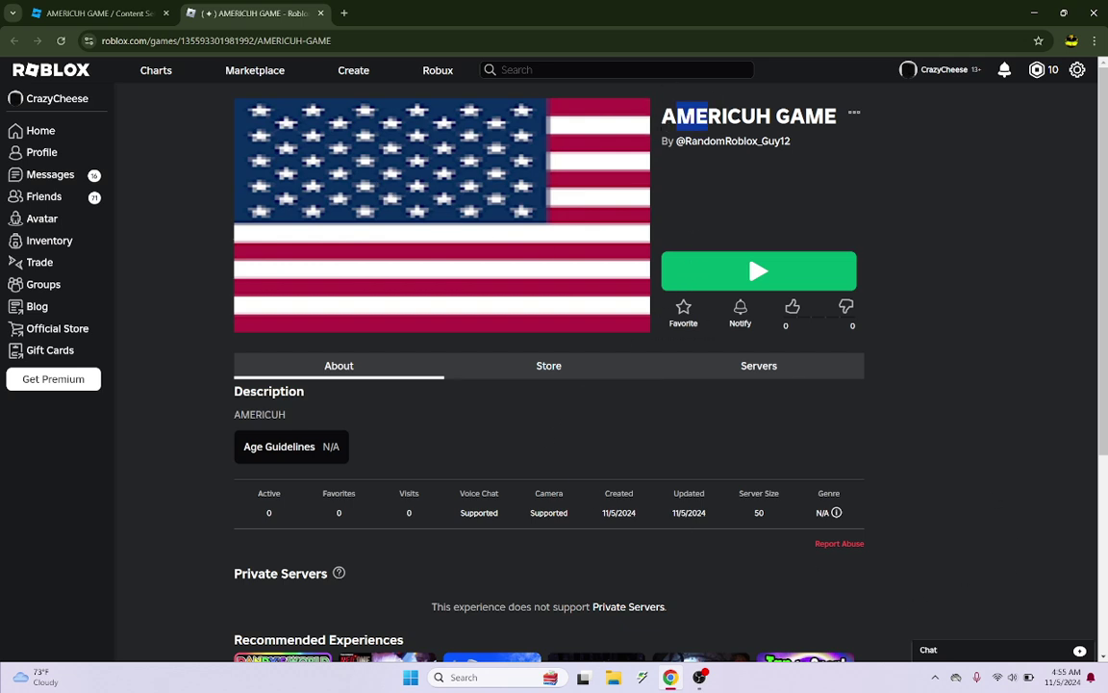
{"action": "left_click_drag", "start_coordinate": [728, 104], "coordinate": [755, 96]}
{"action": "left_click", "coordinate": [789, 102]}
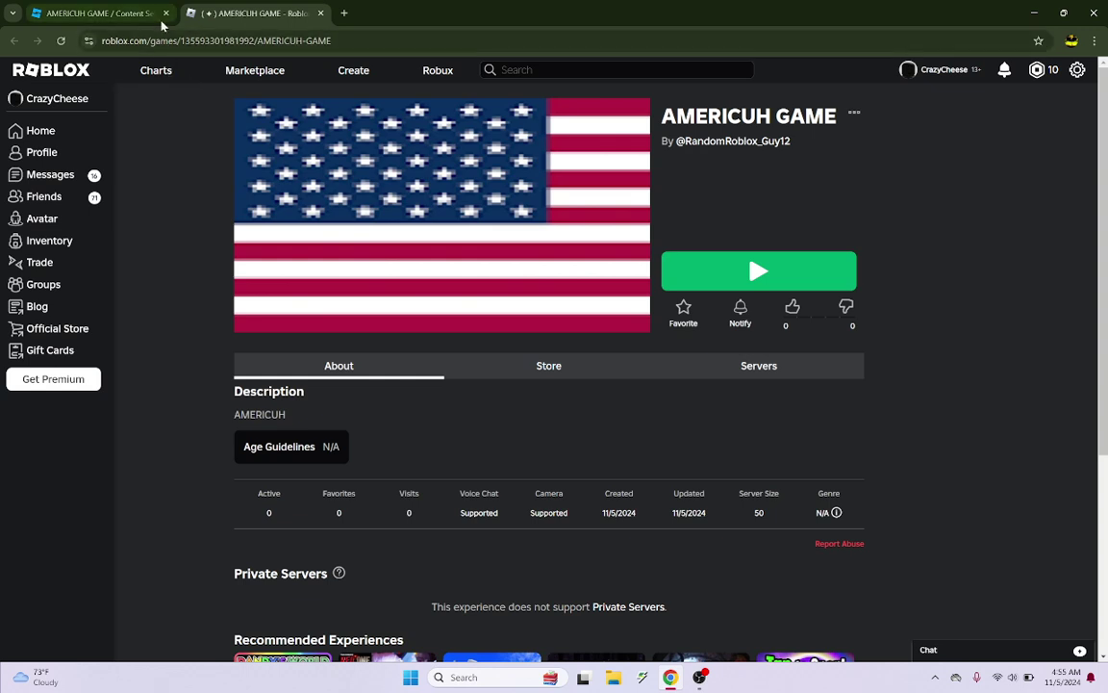
{"action": "left_click", "coordinate": [854, 112]}
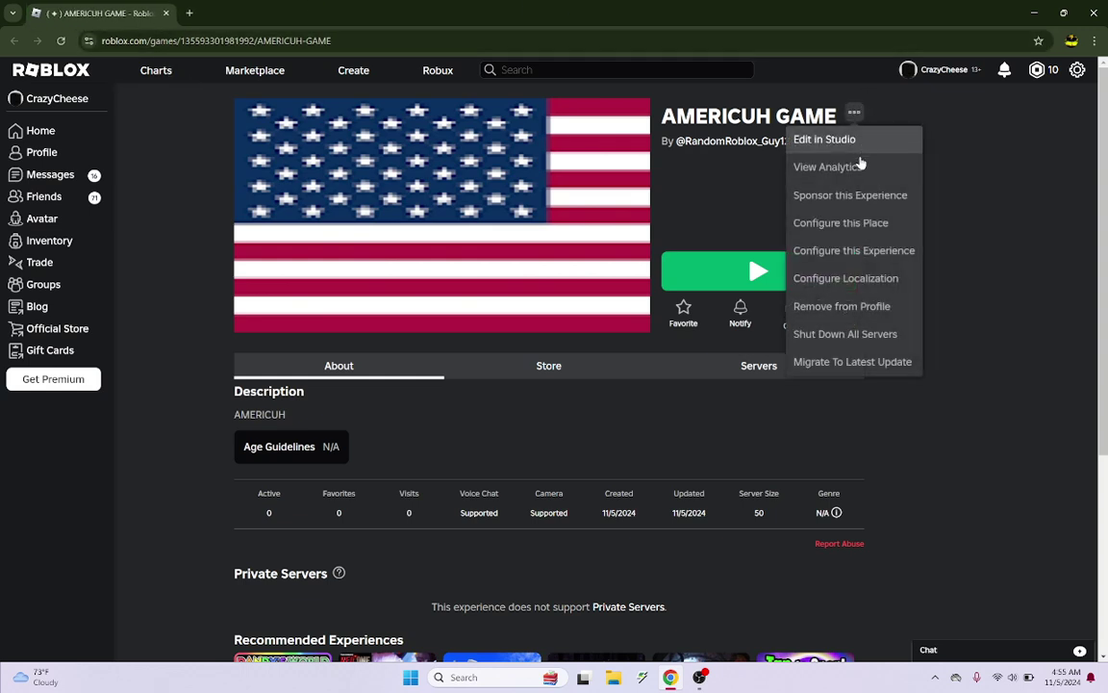
{"action": "left_click", "coordinate": [333, 40]}
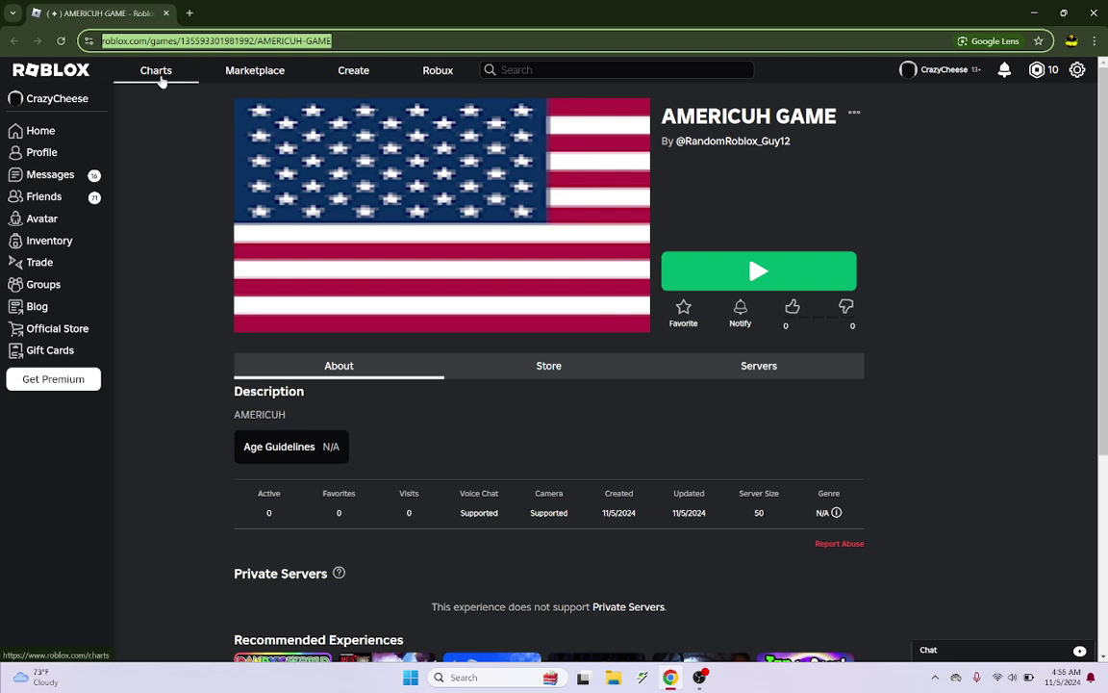
{"action": "left_click", "coordinate": [143, 105]}
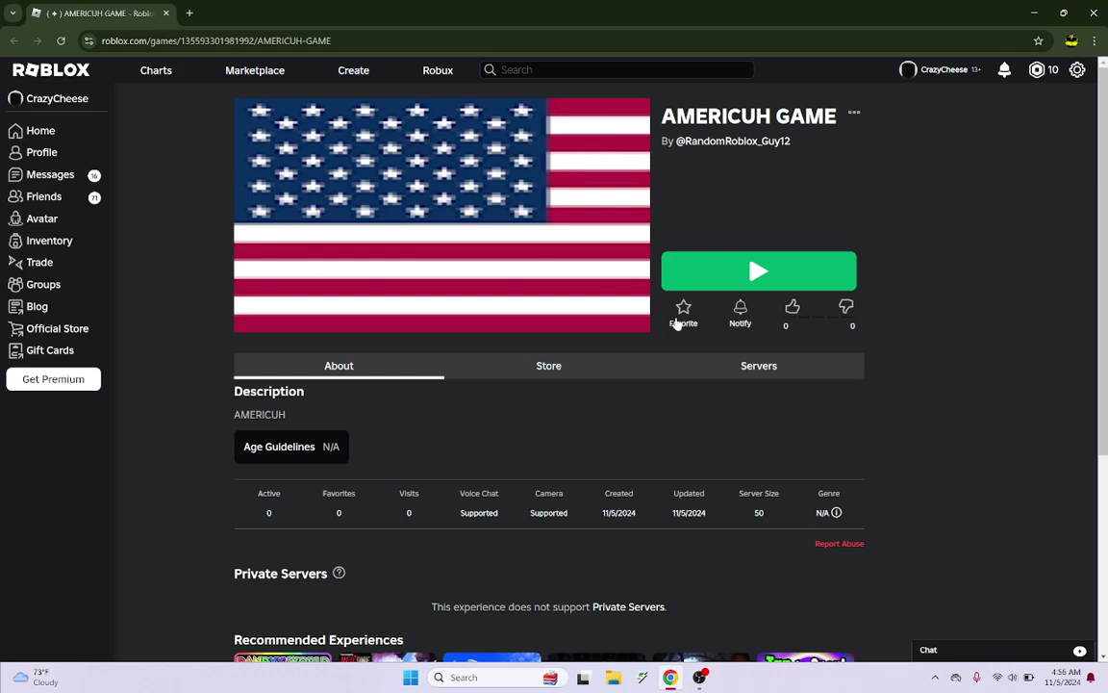
Open YouTube in a new browser tab
{"action": "left_click", "coordinate": [190, 12]}
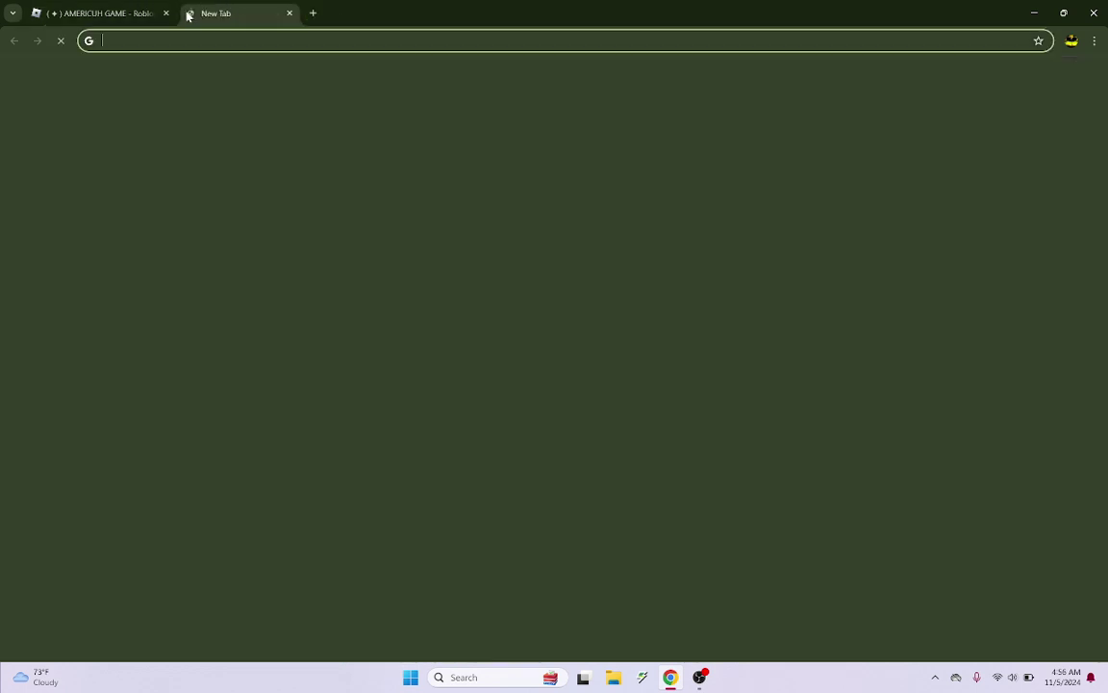
{"action": "left_click", "coordinate": [495, 340]}
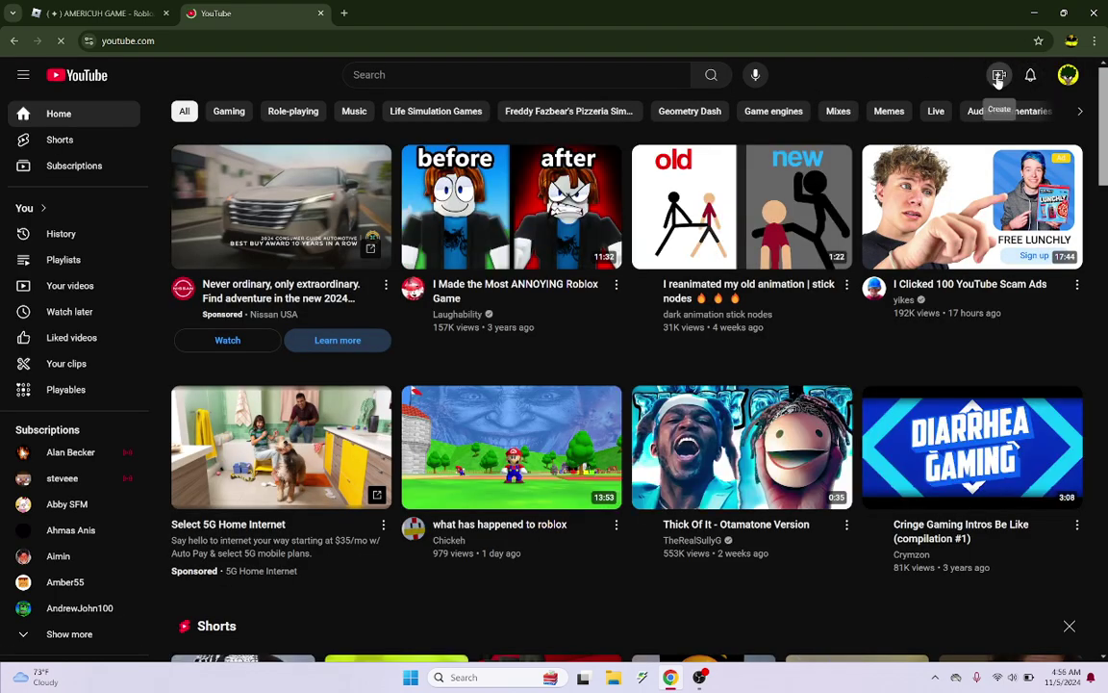
Publish a public YouTube community post containing the AMERICUH GAME Roblox link, check it in the published posts and return to the game's page
{"action": "left_click", "coordinate": [998, 77]}
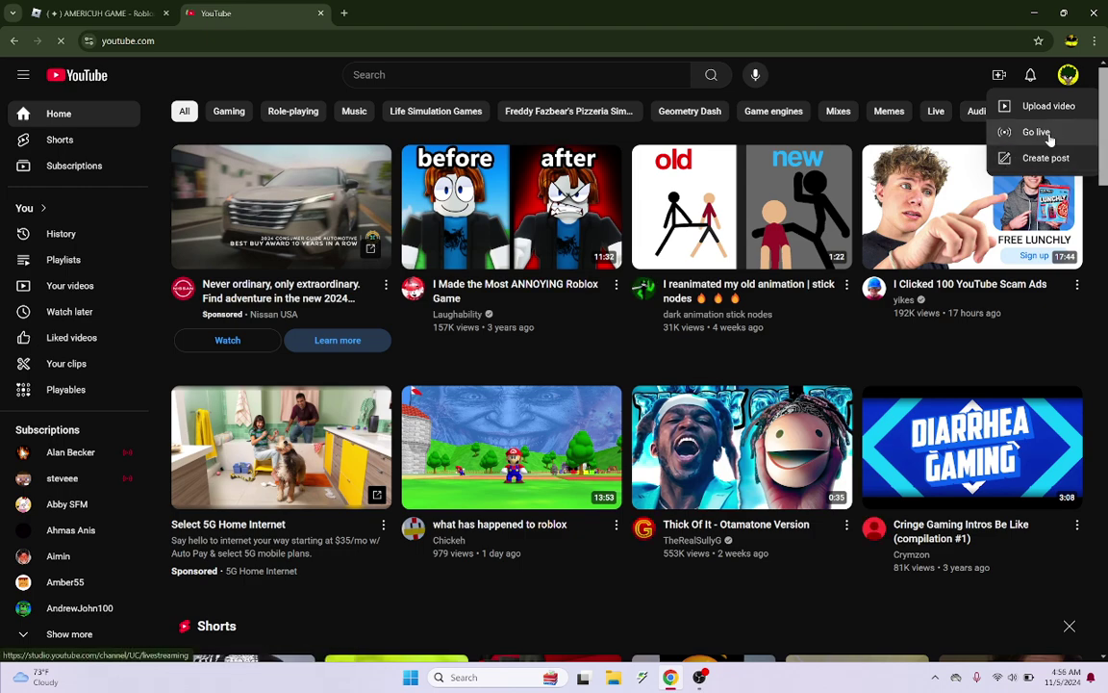
{"action": "left_click", "coordinate": [1027, 156]}
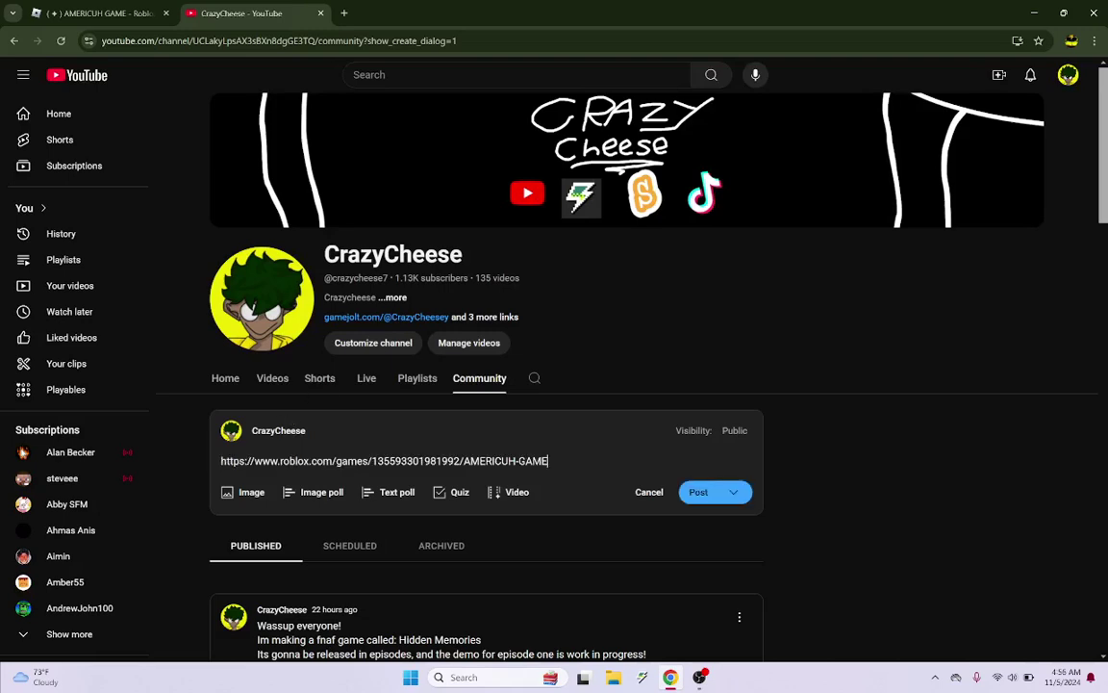
{"action": "left_click", "coordinate": [708, 500]}
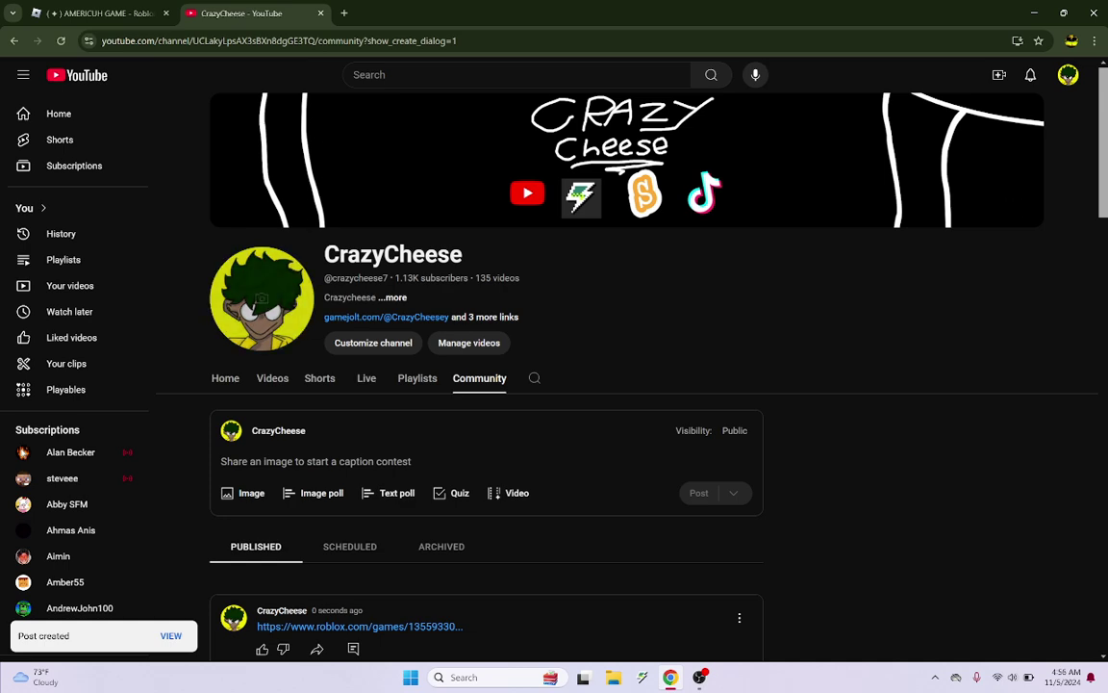
{"action": "scroll", "coordinate": [395, 447], "scroll_direction": "down", "scroll_amount": 4}
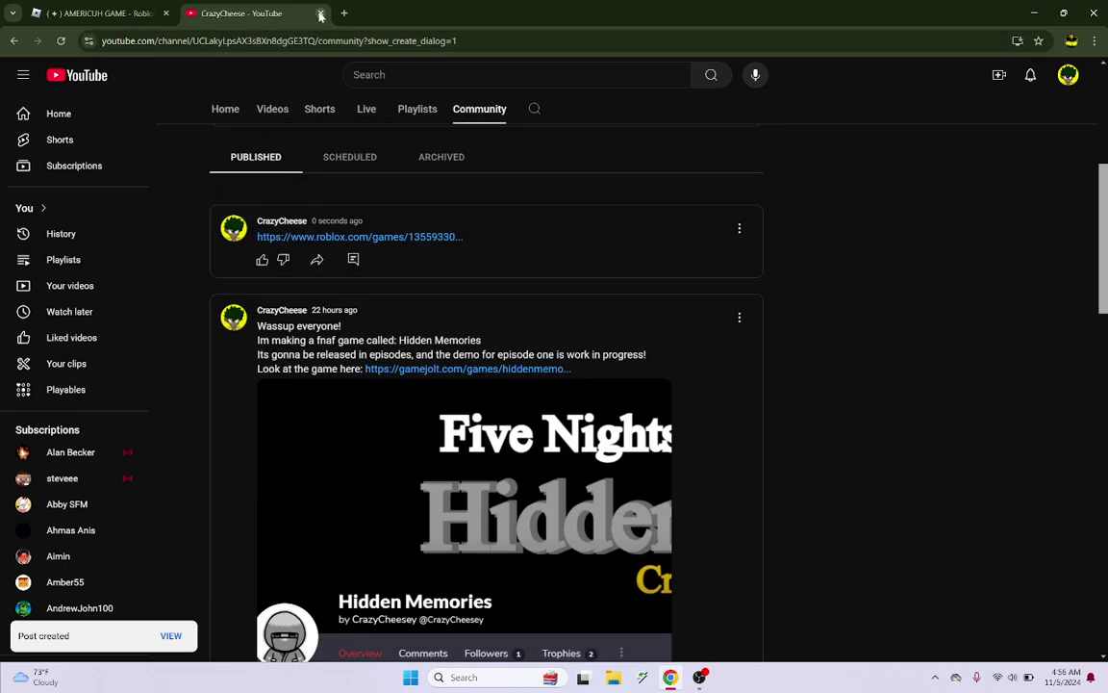
{"action": "left_click", "coordinate": [321, 14]}
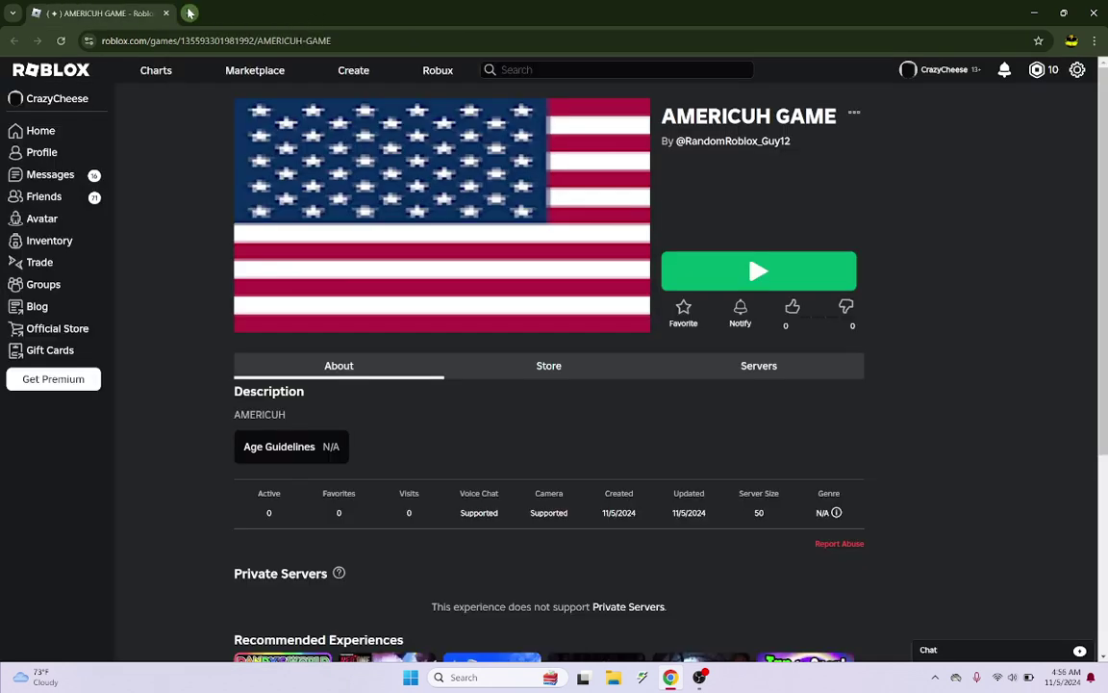
{"action": "left_click", "coordinate": [190, 13]}
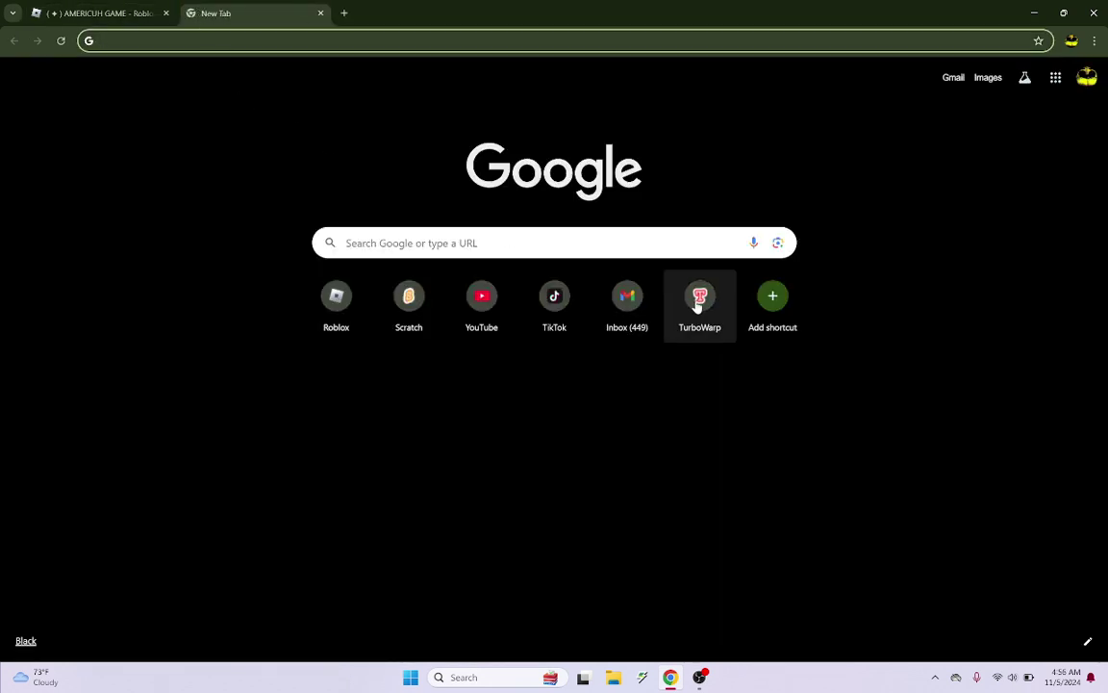
{"action": "left_click", "coordinate": [391, 303]}
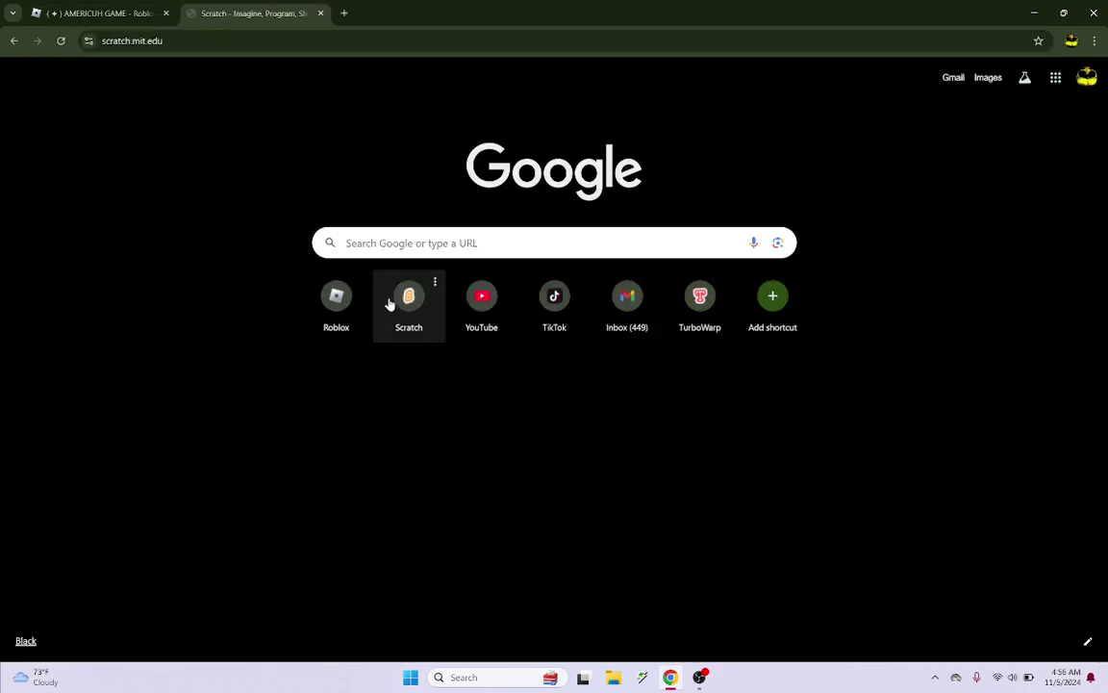
{"action": "left_click", "coordinate": [321, 14]}
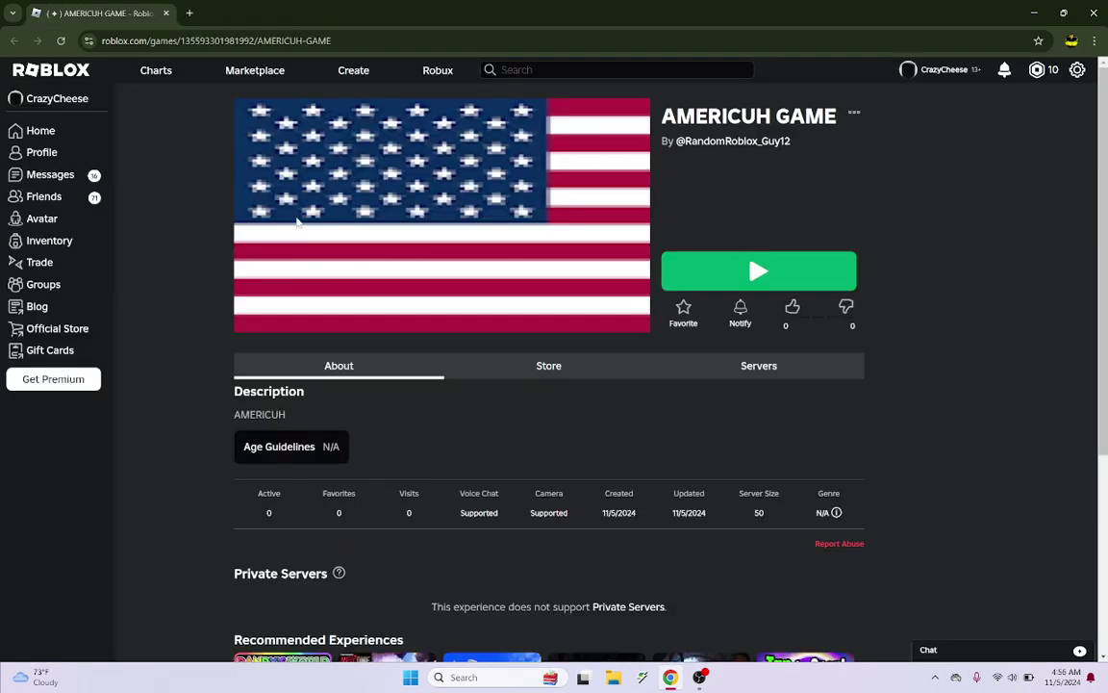
Launch AMERICUH GAME in the Roblox player and equip the pistol
{"action": "left_click", "coordinate": [759, 284]}
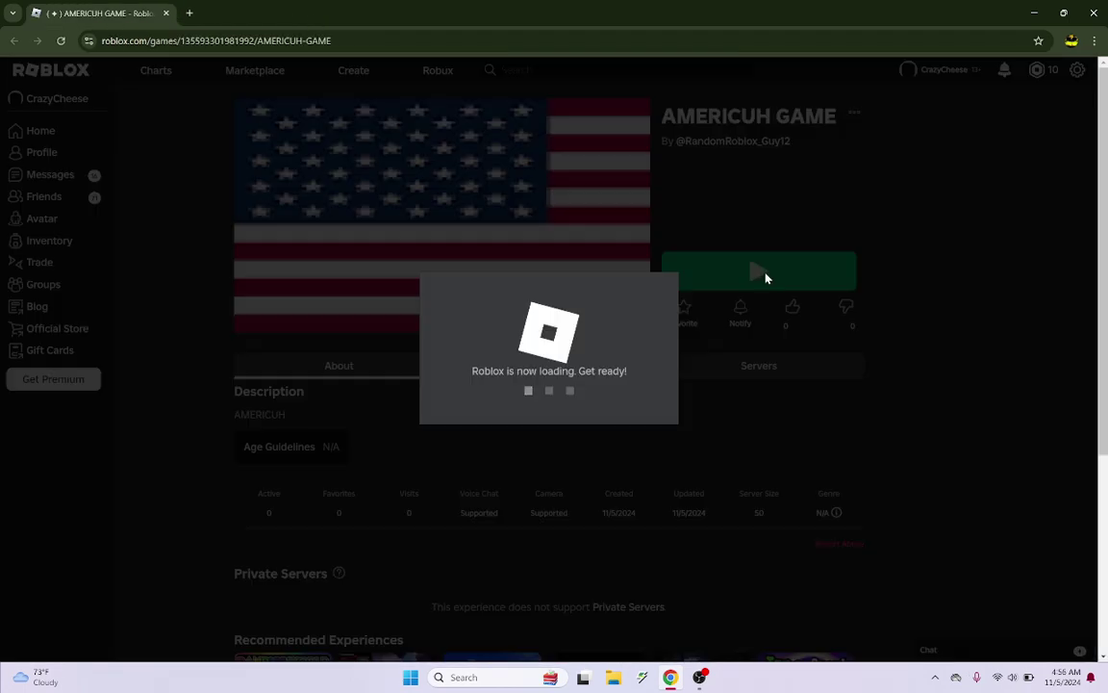
{"action": "left_click", "coordinate": [602, 161]}
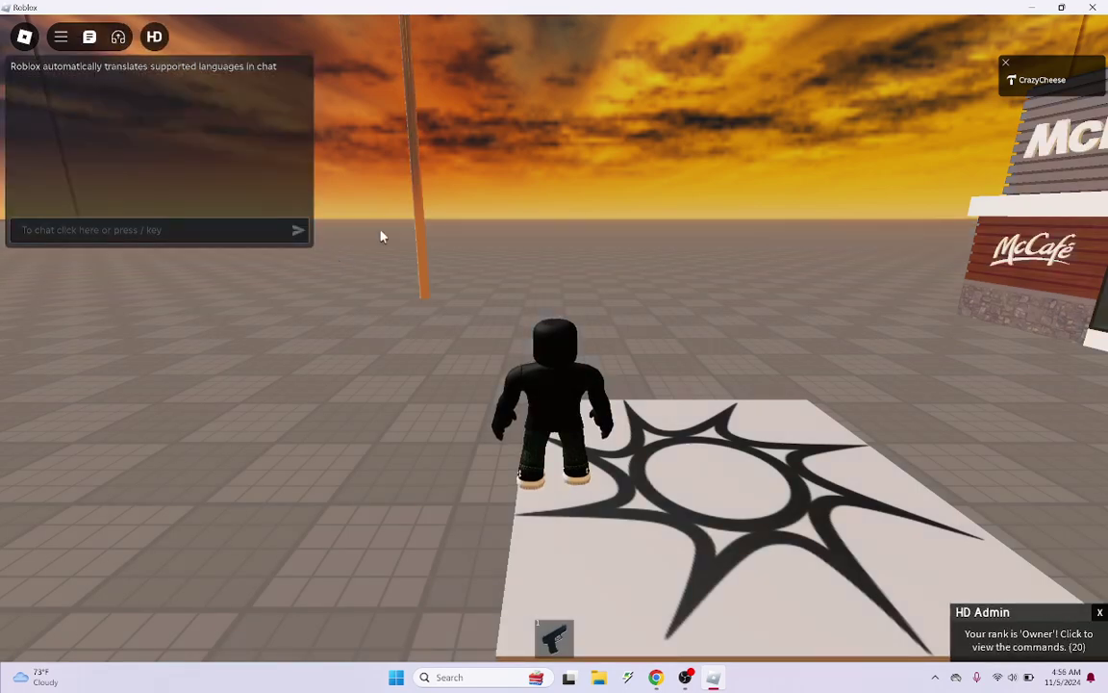
{"action": "key", "text": "1"}
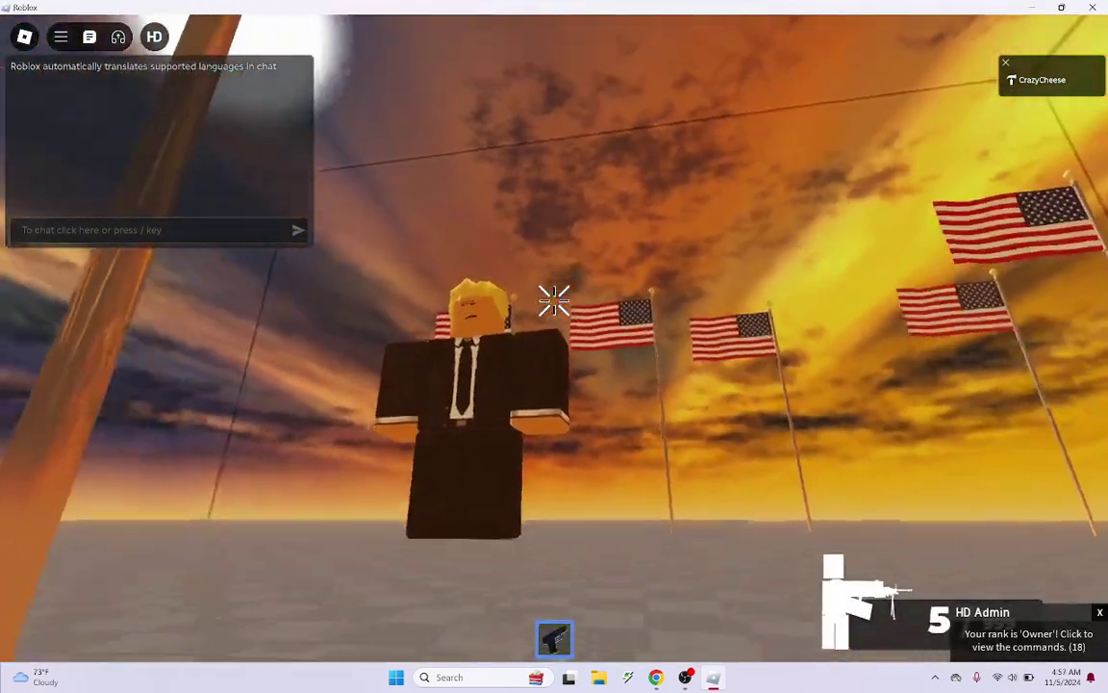
Test-fire the pistol at the suited figure and the surroundings near the American flags
{"action": "left_click", "coordinate": [554, 301]}
{"action": "left_click", "coordinate": [554, 300]}
{"action": "left_click", "coordinate": [554, 300]}
{"action": "left_click", "coordinate": [554, 301]}
{"action": "left_click", "coordinate": [554, 300]}
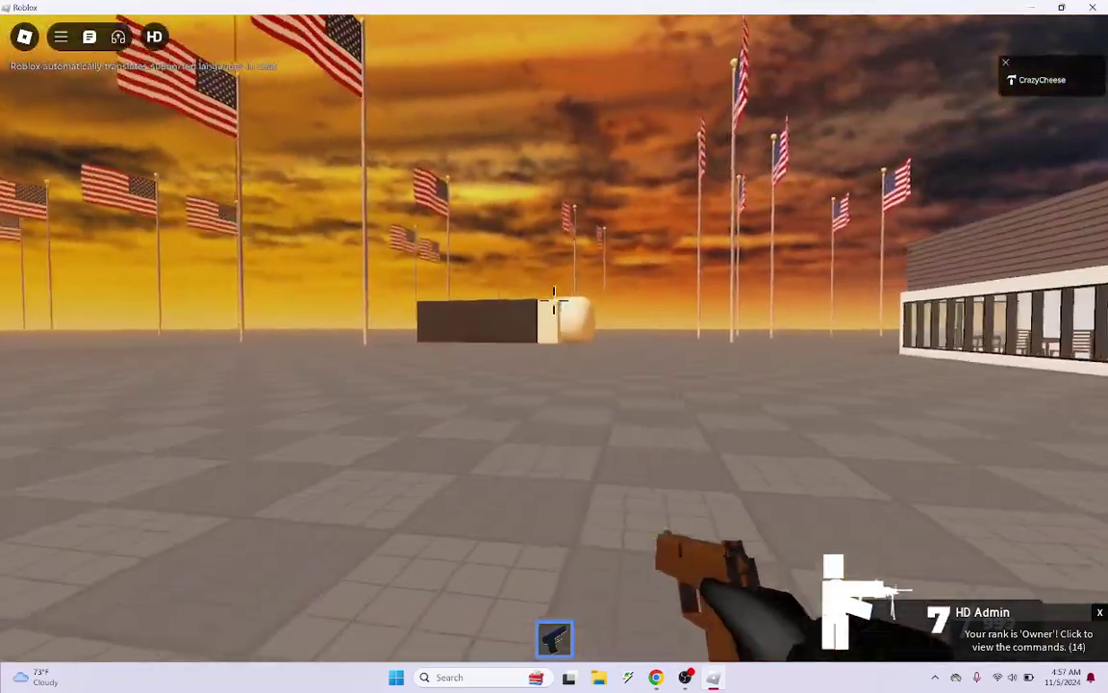
{"action": "left_click", "coordinate": [554, 300]}
{"action": "left_click", "coordinate": [554, 300]}
{"action": "left_click", "coordinate": [555, 300]}
{"action": "left_click", "coordinate": [554, 300]}
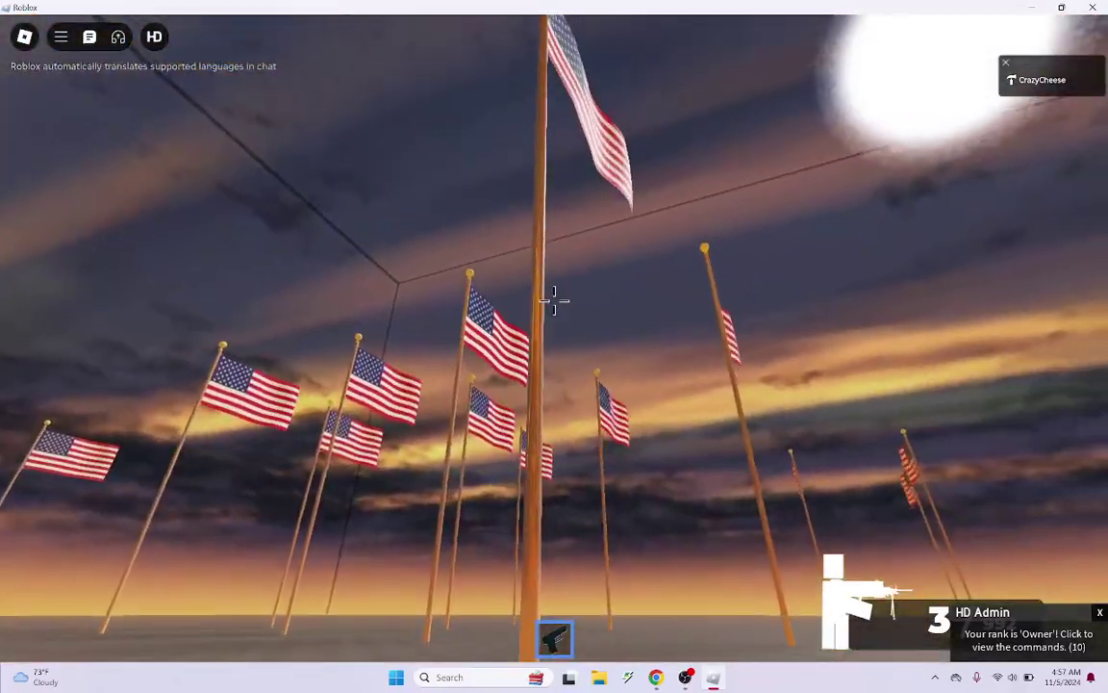
Put the pistol away, run the character into the McDonald's and re-equip the pistol in first-person view
{"action": "key", "text": "w"}
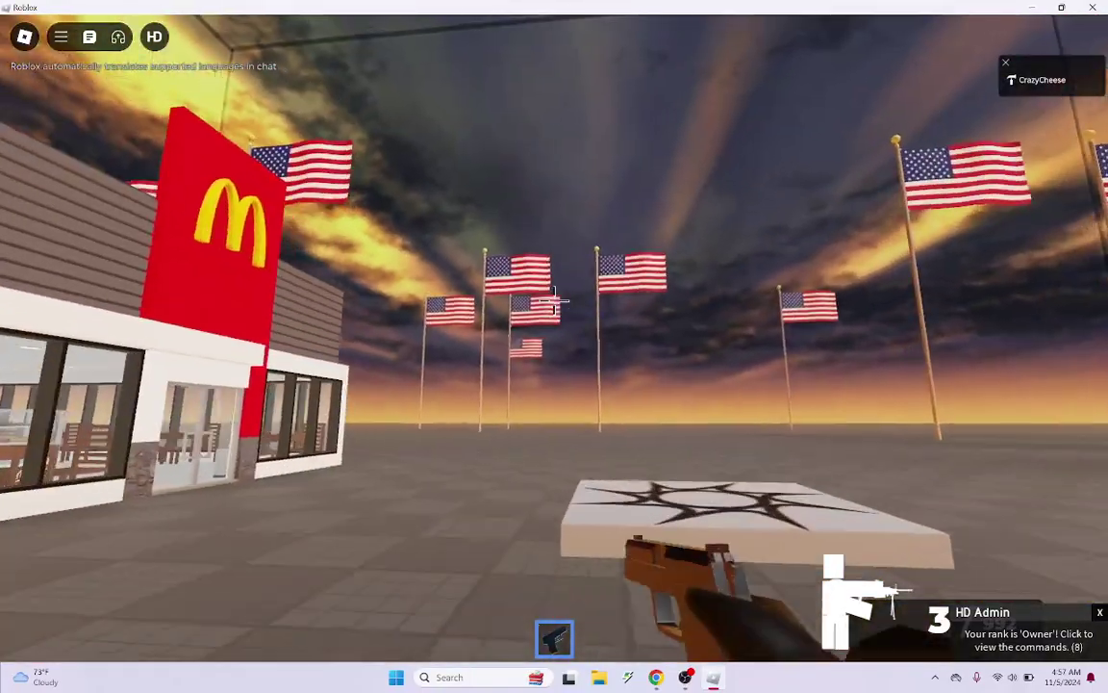
{"action": "key", "text": "1"}
{"action": "right_click_drag", "start_coordinate": [575, 329], "coordinate": [575, 329]}
{"action": "key", "text": "s"}
{"action": "key", "text": "w"}
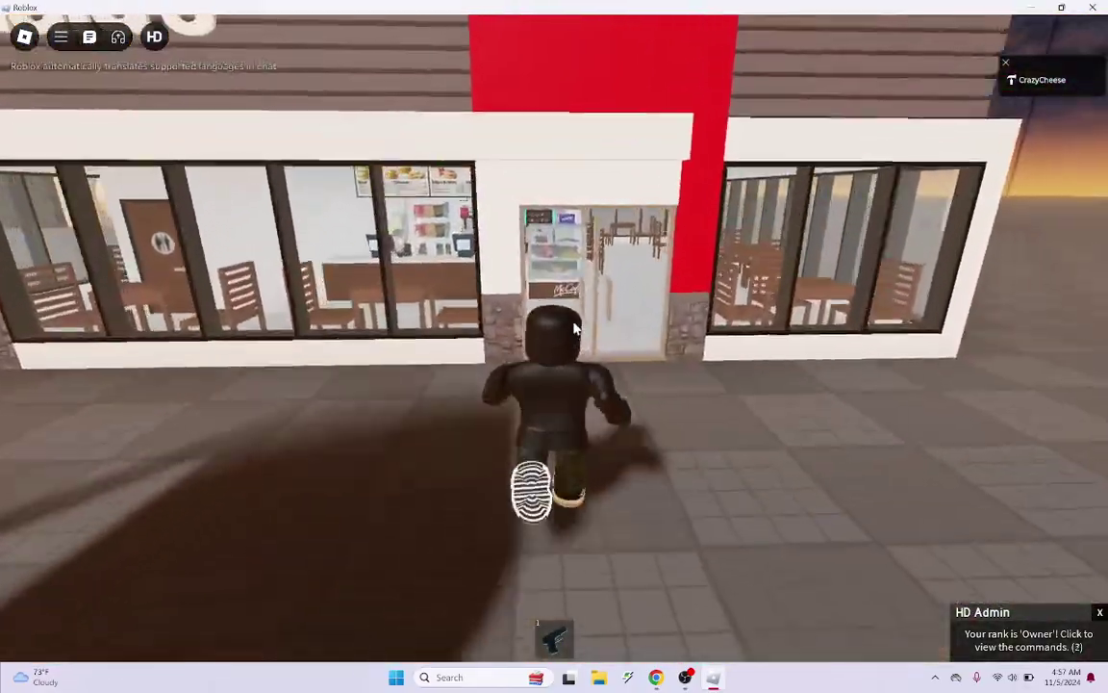
{"action": "scroll", "coordinate": [575, 329], "scroll_direction": "up", "scroll_amount": 2}
{"action": "scroll", "coordinate": [574, 329], "scroll_direction": "up", "scroll_amount": 3}
{"action": "key", "text": "1"}
{"action": "key", "text": "1"}
{"action": "scroll", "coordinate": [554, 344], "scroll_direction": "down", "scroll_amount": 3}
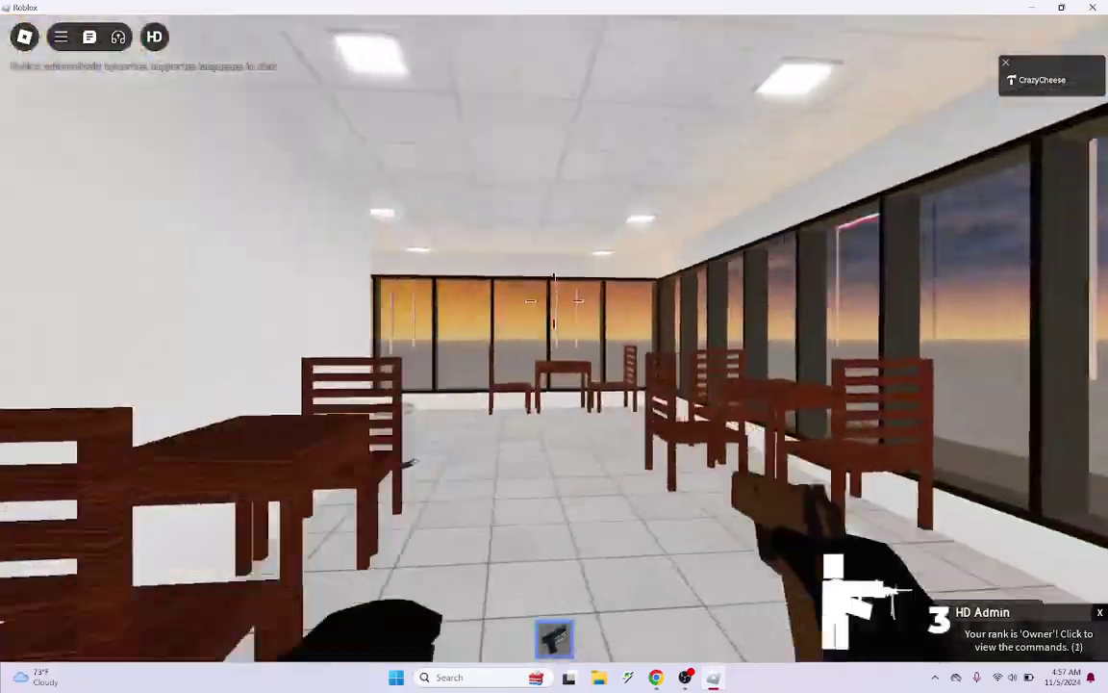
Run through the McDonald's dining area while repeatedly equipping and unequipping the pistol
{"action": "key", "text": "1"}
{"action": "key", "text": "1"}
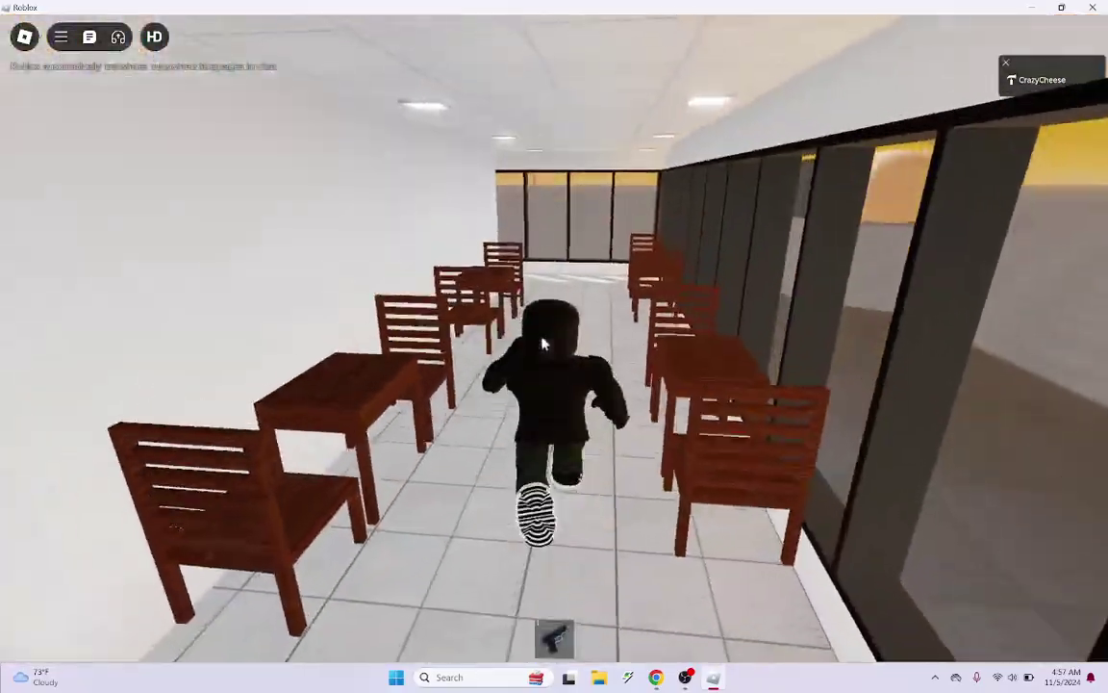
{"action": "key", "text": "1"}
{"action": "key", "text": "1"}
{"action": "key", "text": "1"}
{"action": "key", "text": "1"}
{"action": "key", "text": "1"}
{"action": "key", "text": "1"}
{"action": "key", "text": "1"}
{"action": "key", "text": "1"}
Explore the McDonald's counter, drinks fridge and kitchen in first-person view
{"action": "mouse_move", "coordinate": [488, 359]}
{"action": "right_mouse_down"}
{"action": "mouse_move", "coordinate": [473, 355]}
{"action": "mouse_move", "coordinate": [481, 351]}
{"action": "right_mouse_up"}
{"action": "scroll", "coordinate": [481, 350], "scroll_direction": "up", "scroll_amount": 5}
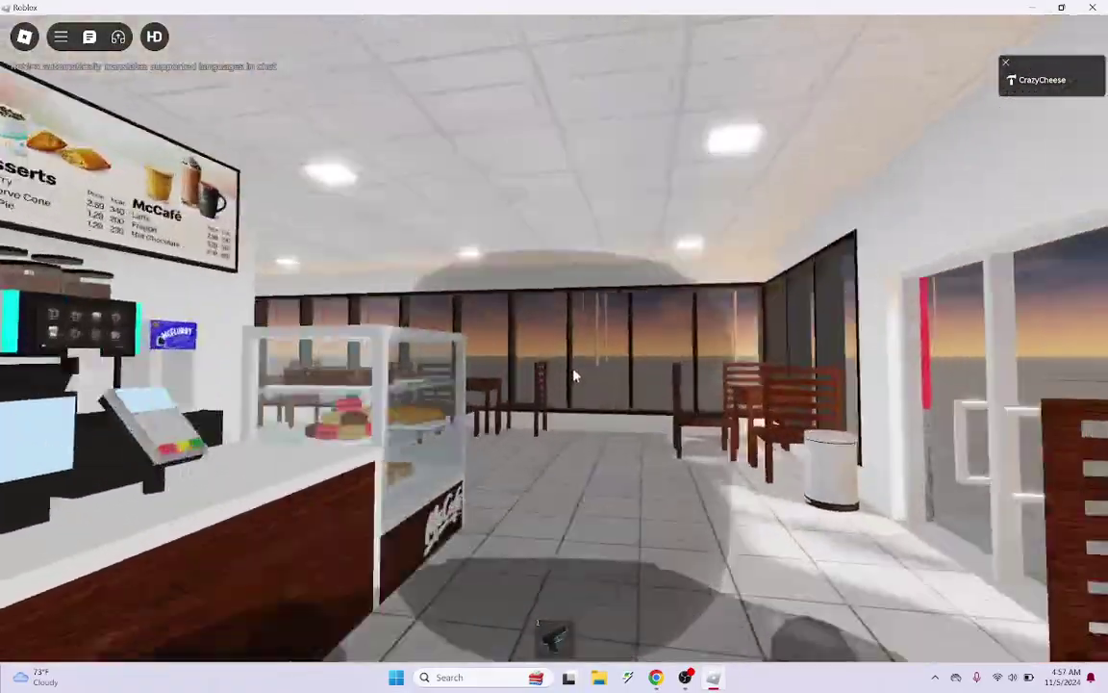
{"action": "key", "text": "w"}
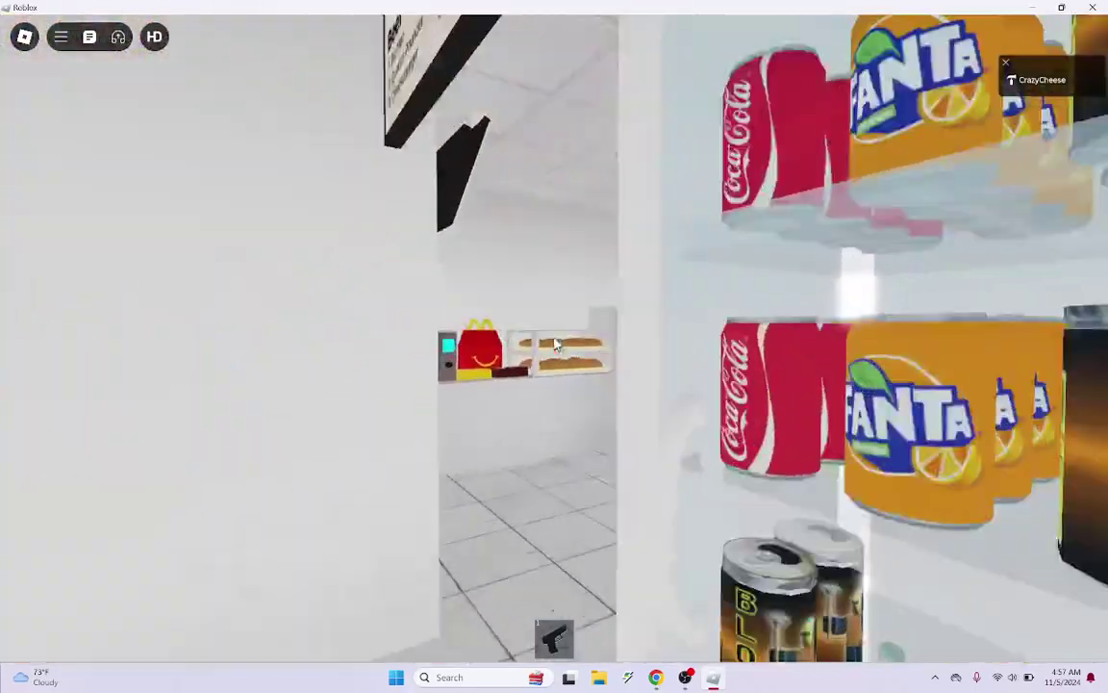
{"action": "key", "text": "w"}
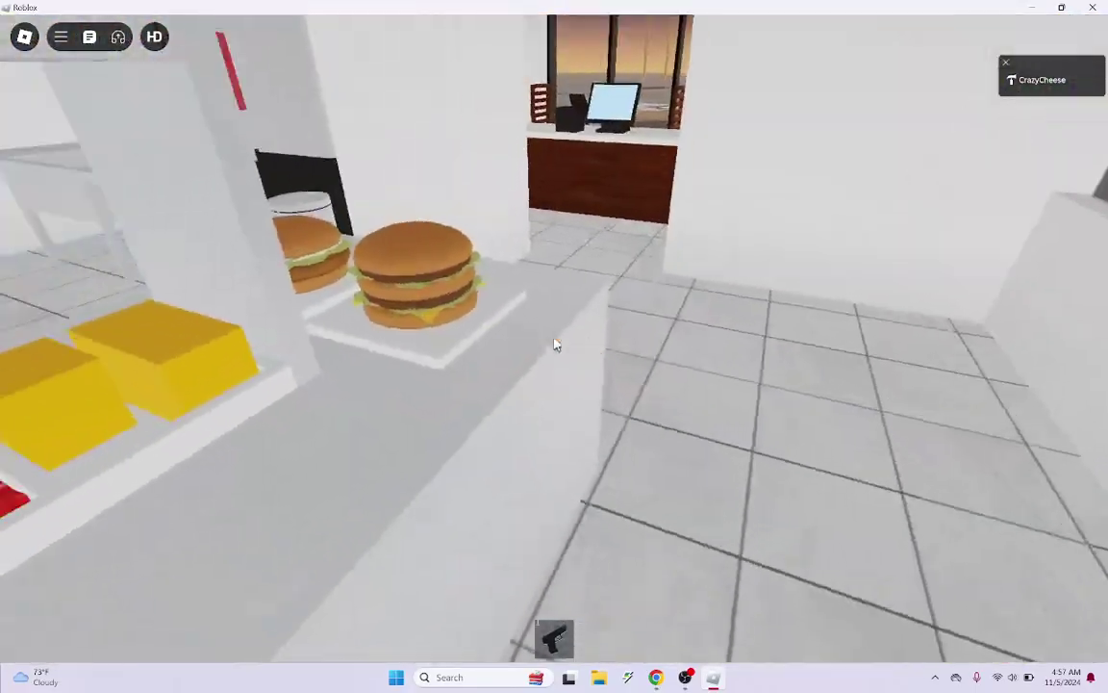